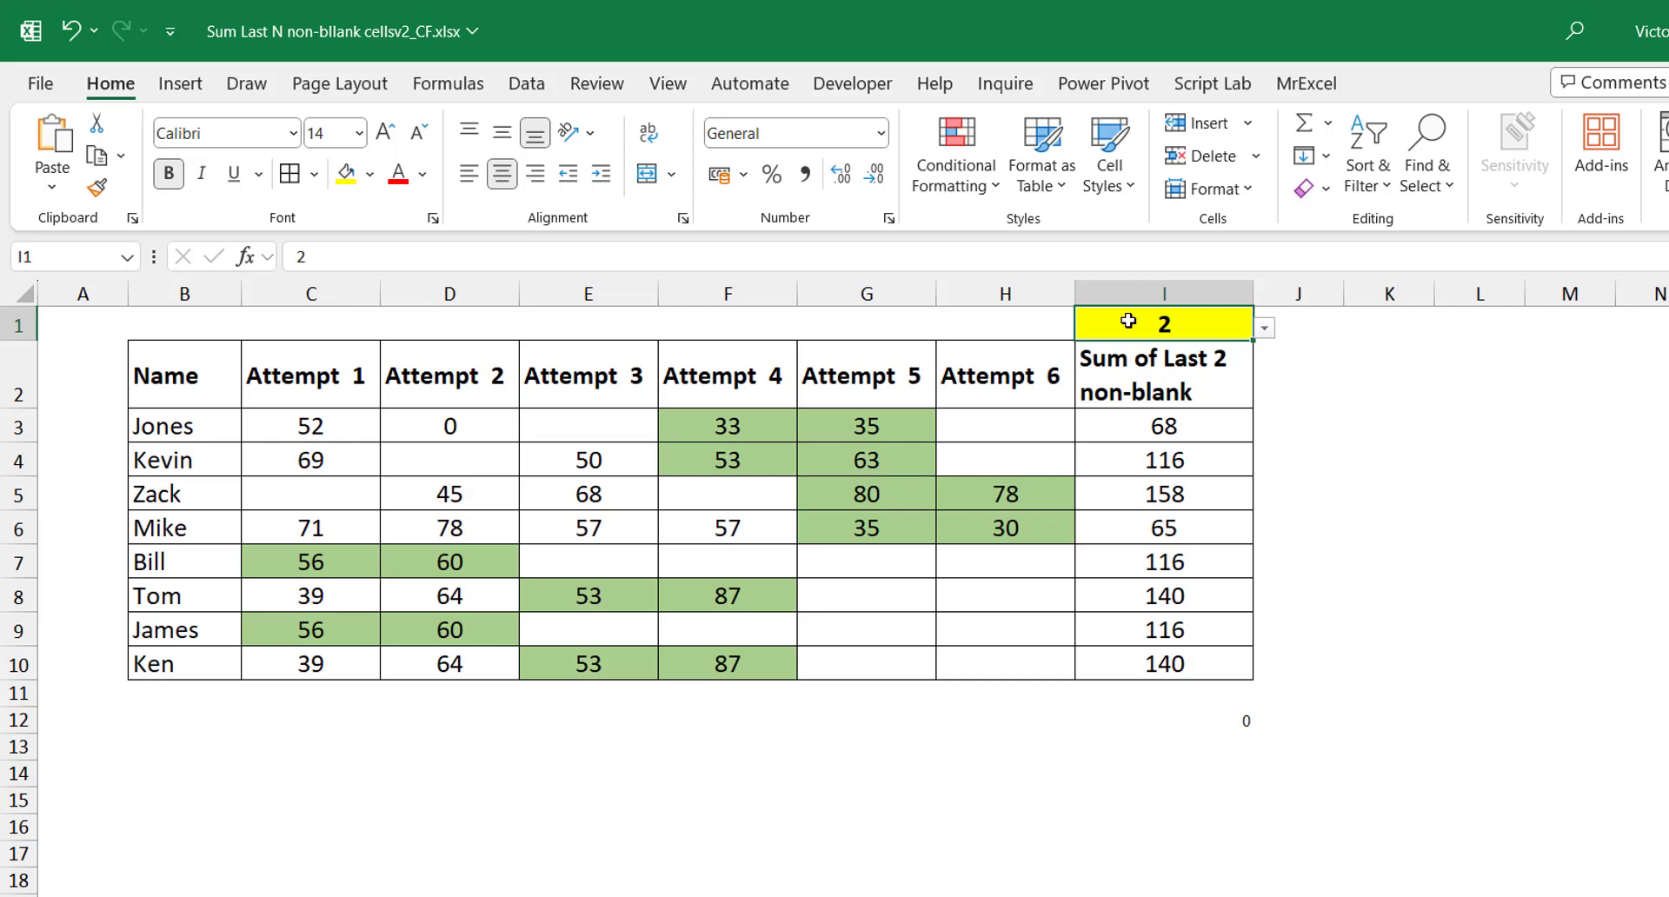
Step: Set the number of last non-blank values in I1 to 3 and inspect the highlighted cells in row 3 and the formula in I3
left_click(1264, 327)
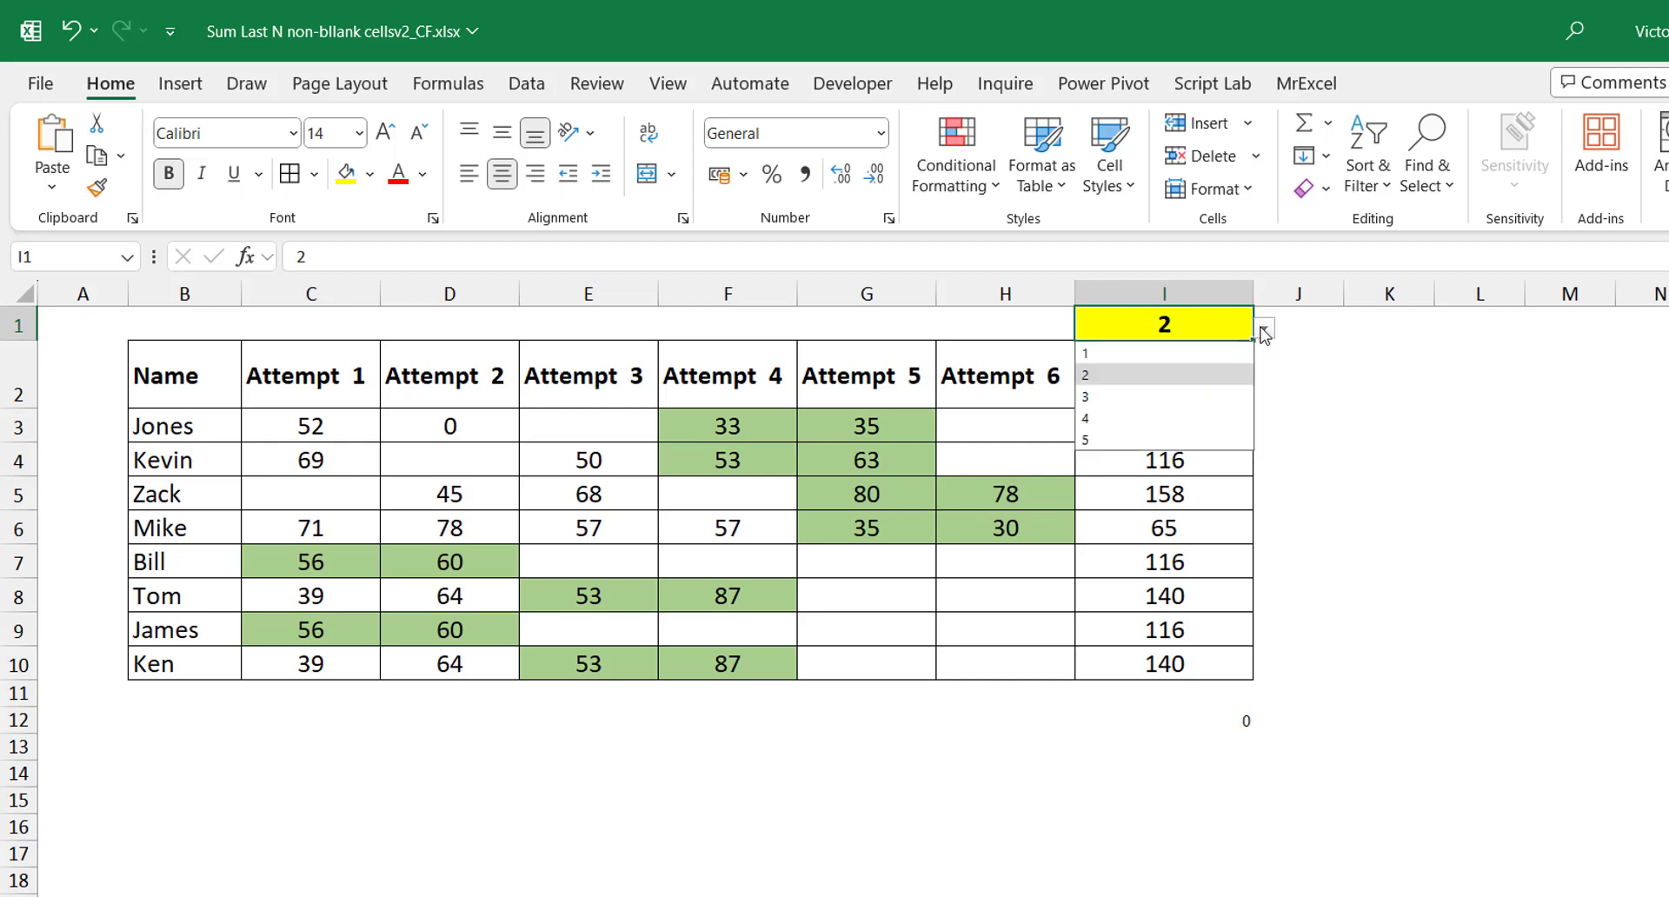
left_click(1158, 412)
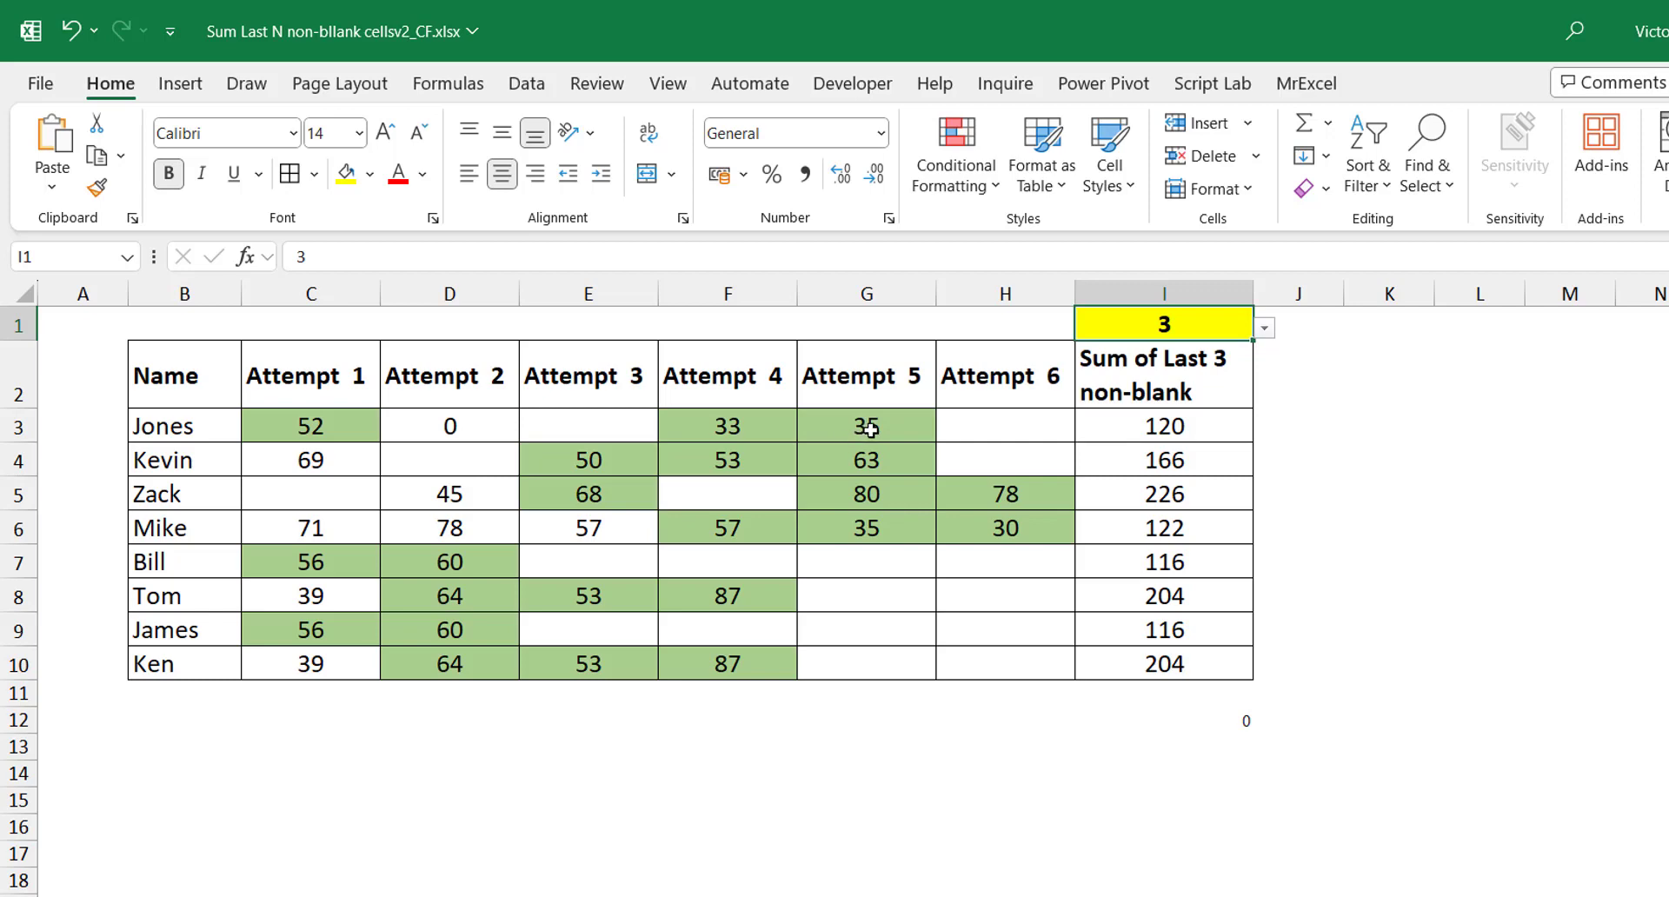
left_click_drag(893, 426, 758, 427)
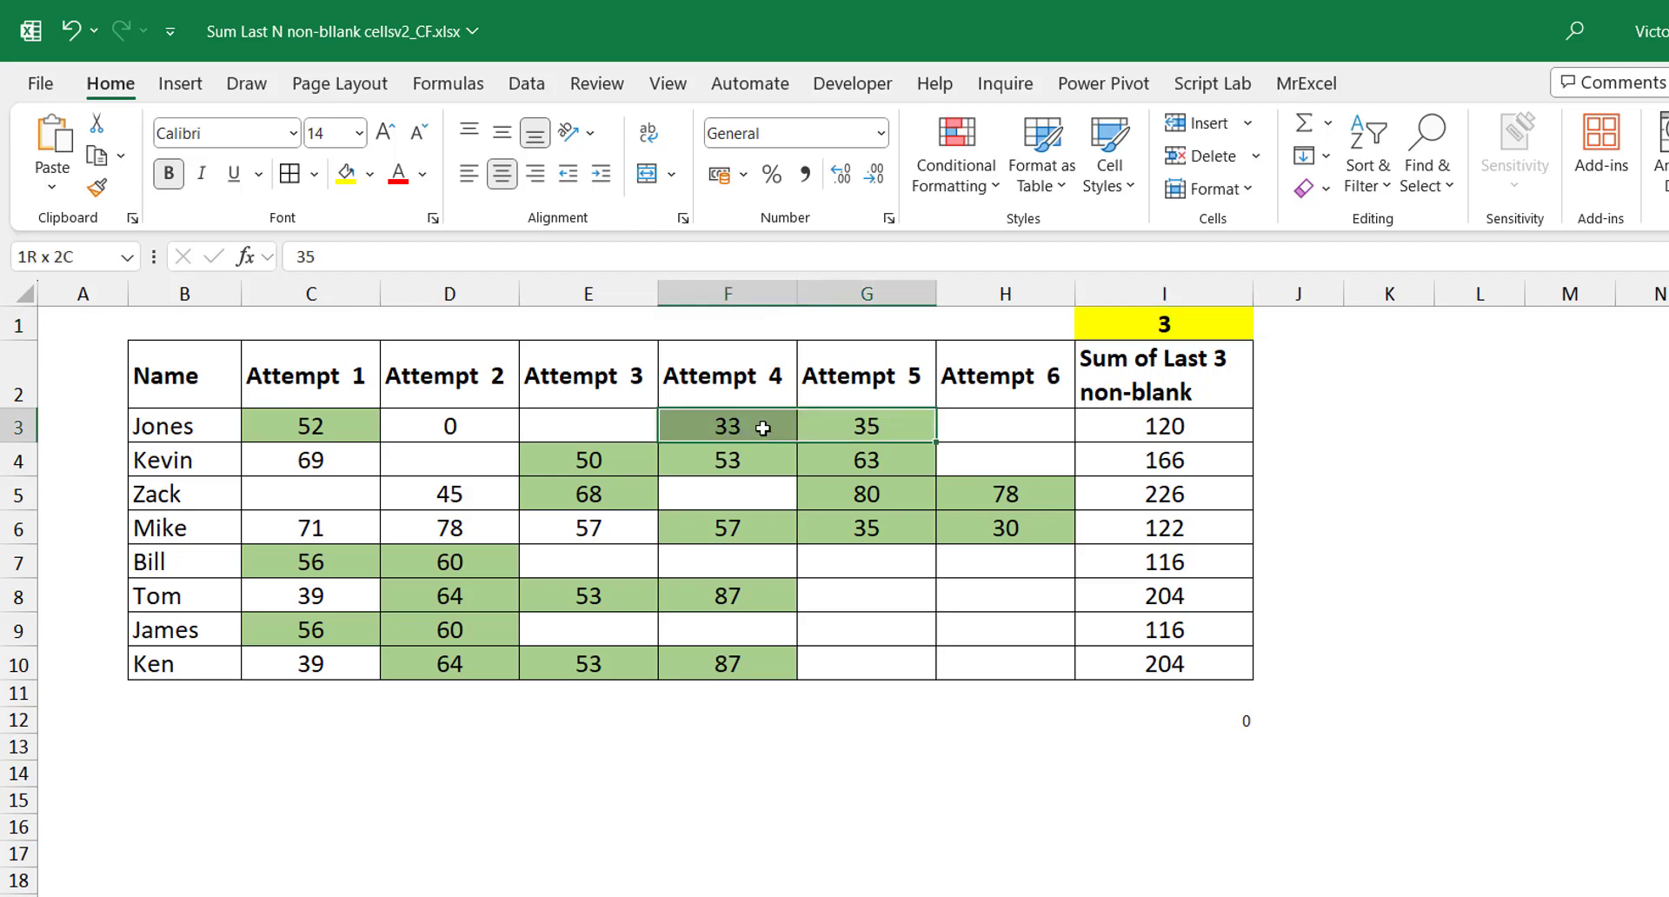
left_click(336, 426, "ctrl")
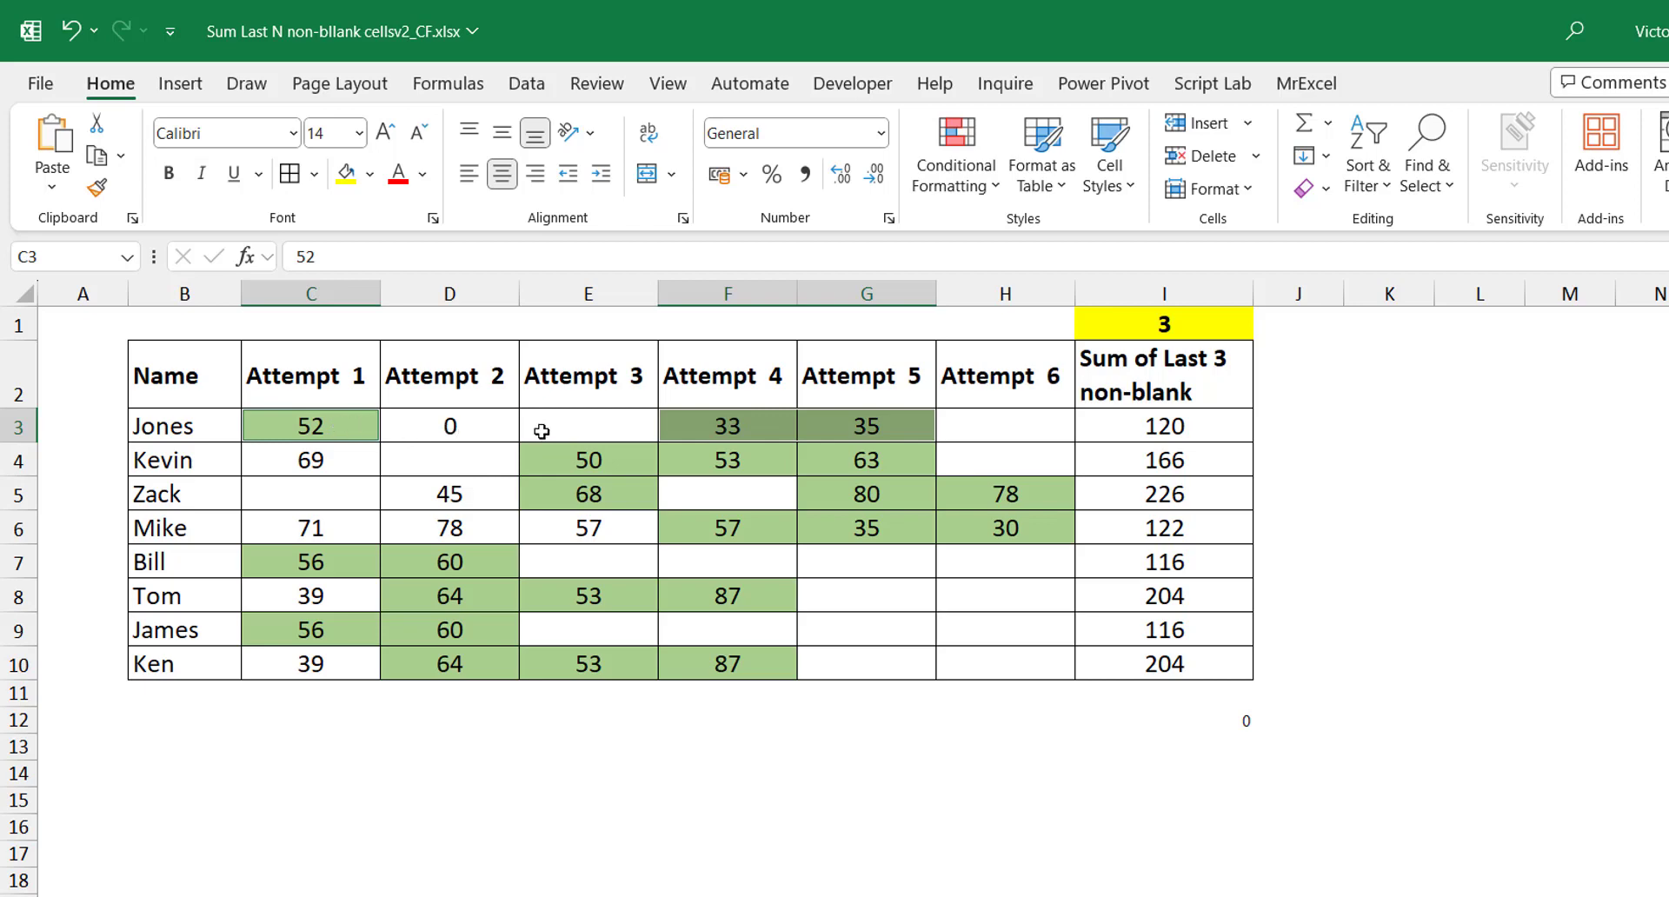
left_click(1178, 426)
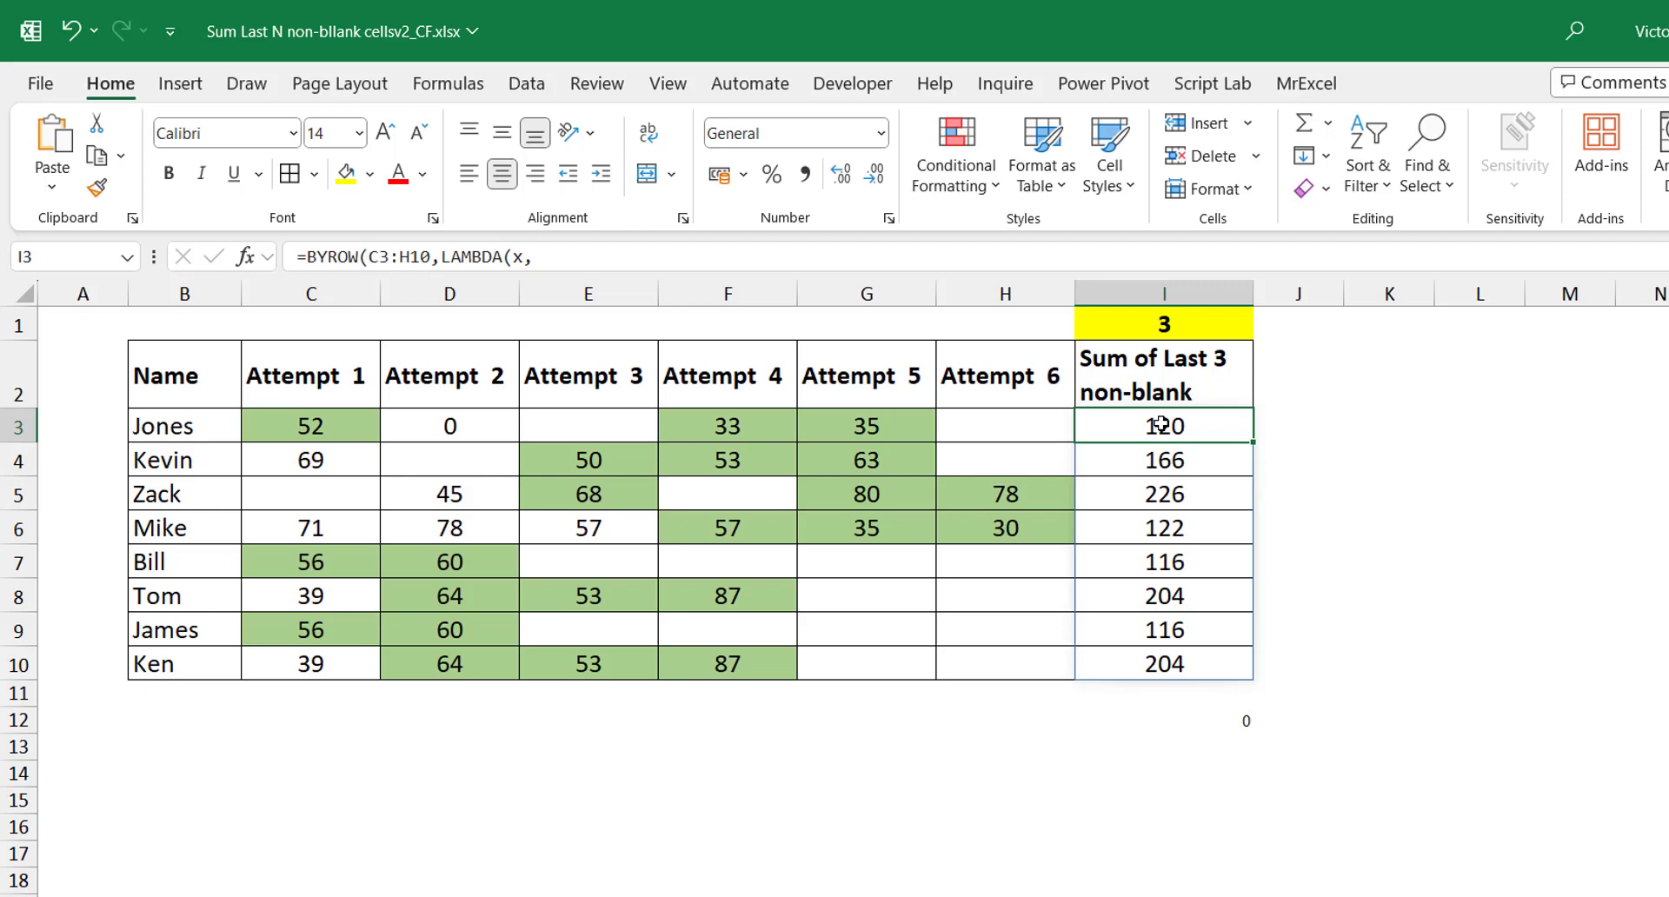
left_click(324, 424)
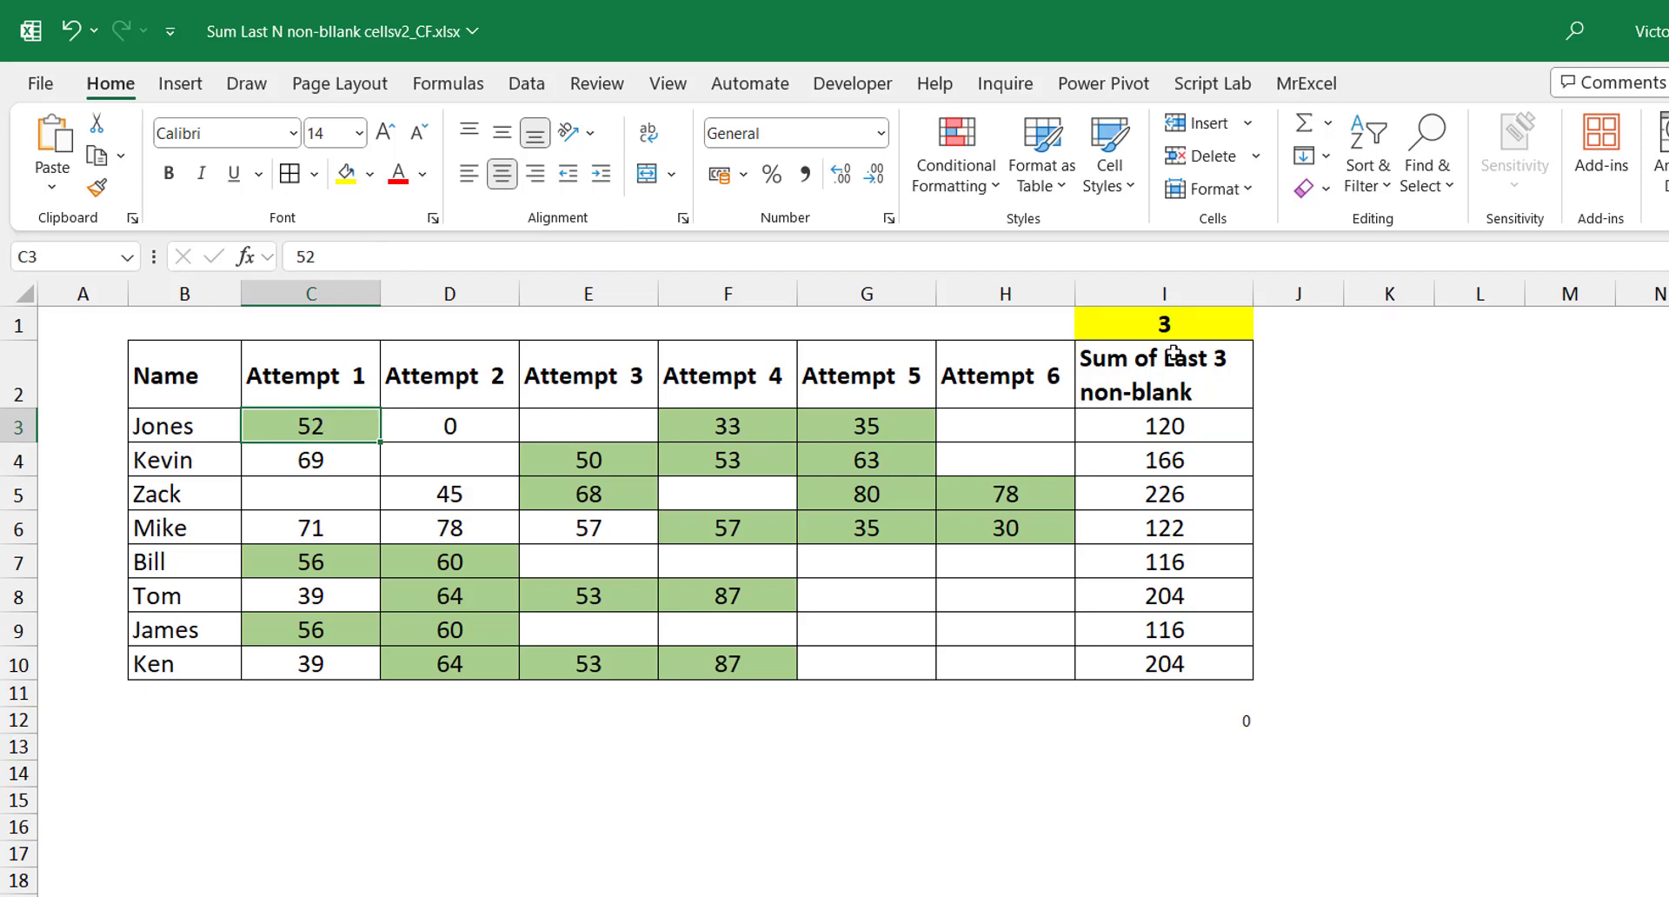
Step: Set the count in I1 to 2 and select the two highlighted values in F3:G3
left_click(1204, 328)
left_click(1266, 330)
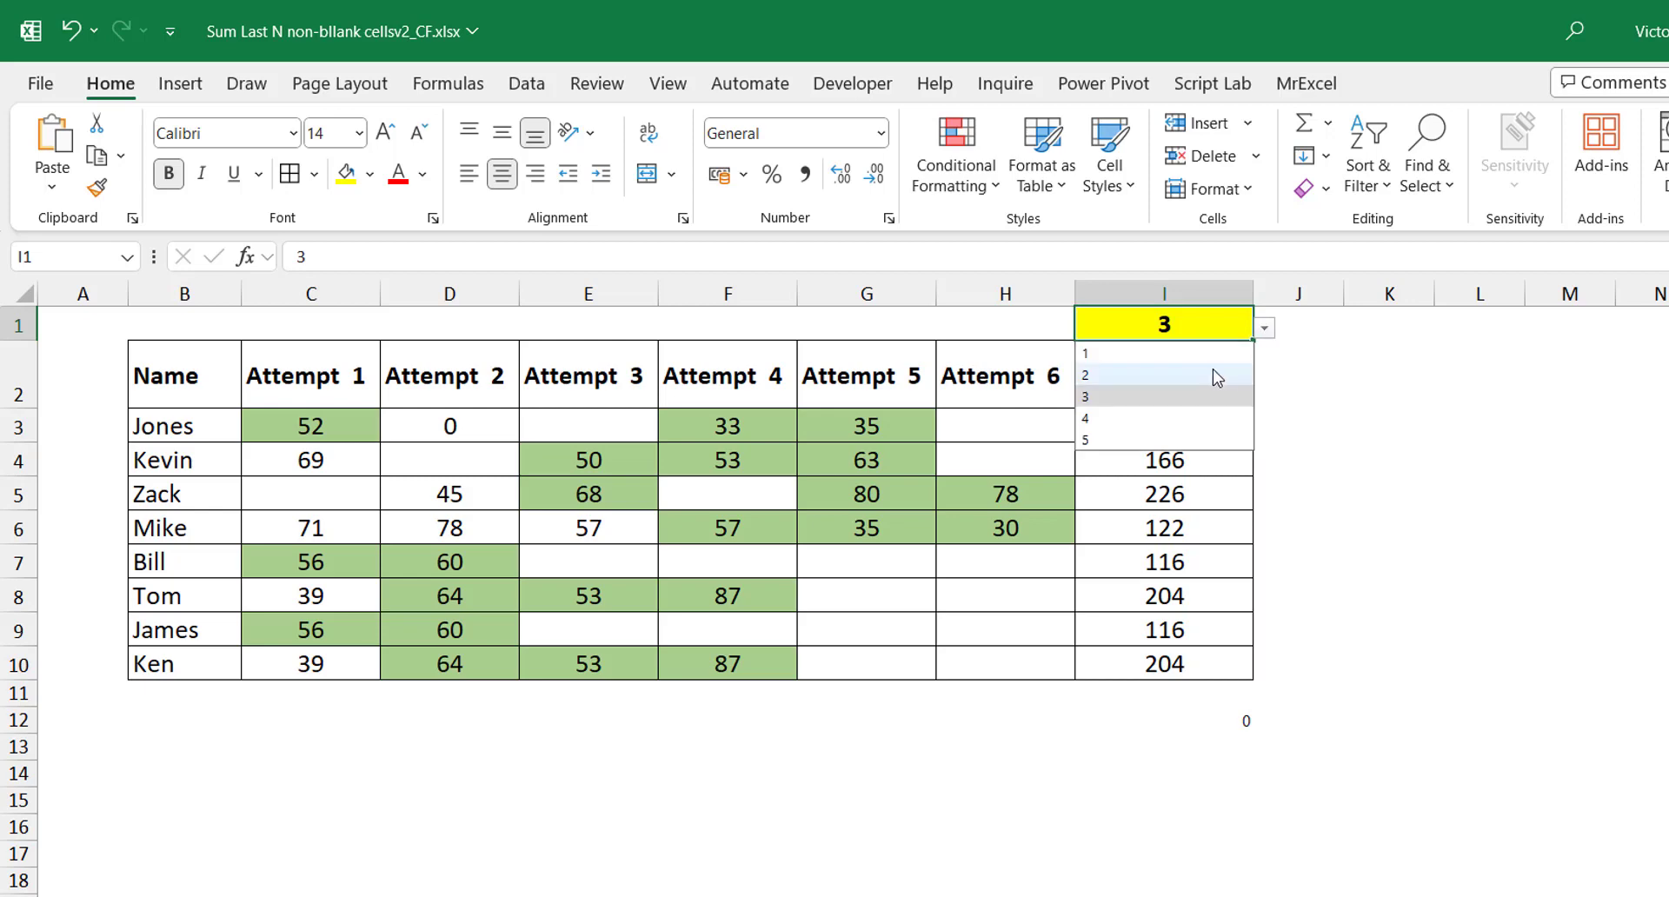
left_click(1167, 375)
left_click_drag(756, 426, 848, 426)
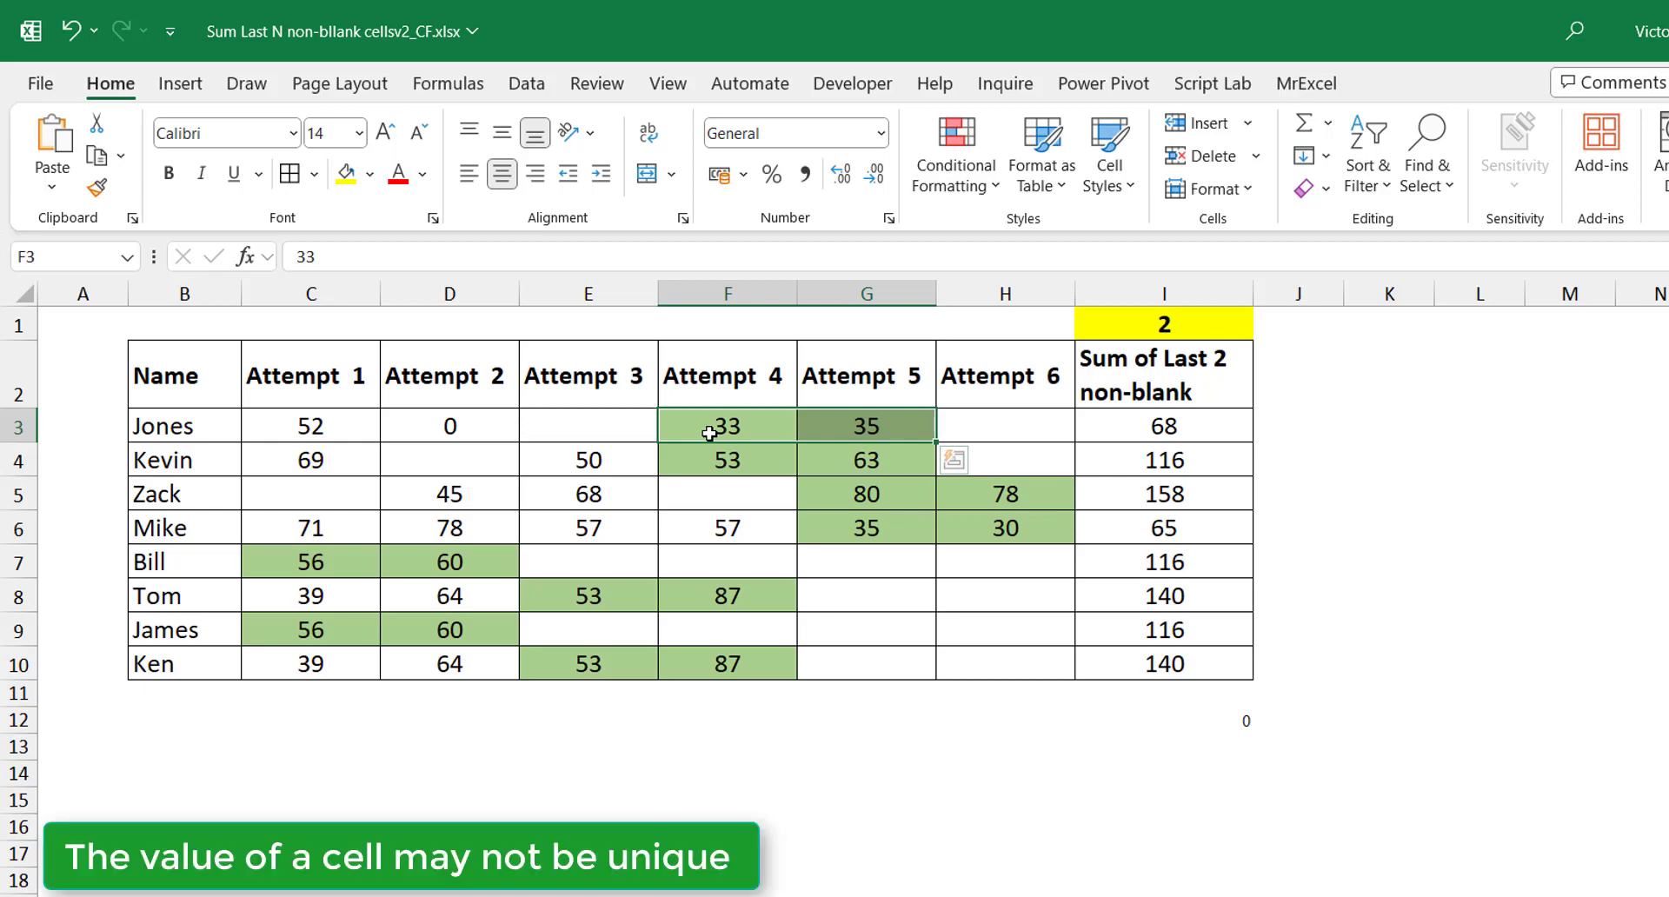
Step: Set the count in I1 to 3, compare the duplicate values in E6 and F6, and select F6:H6
left_click(1200, 320)
left_click(1264, 328)
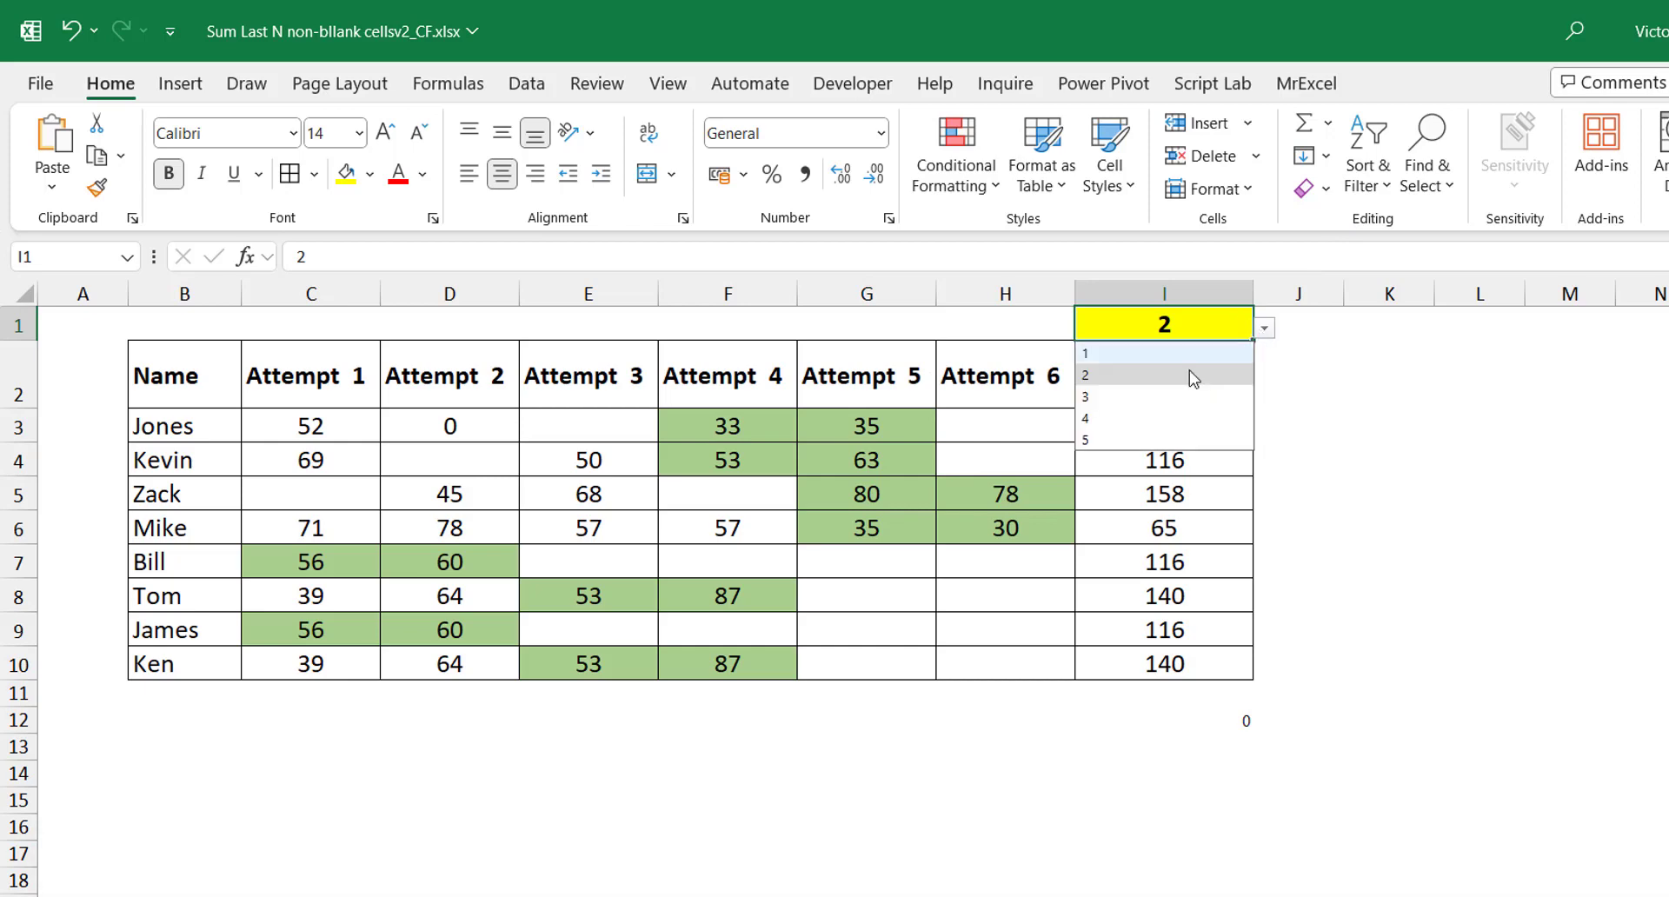
left_click(1110, 404)
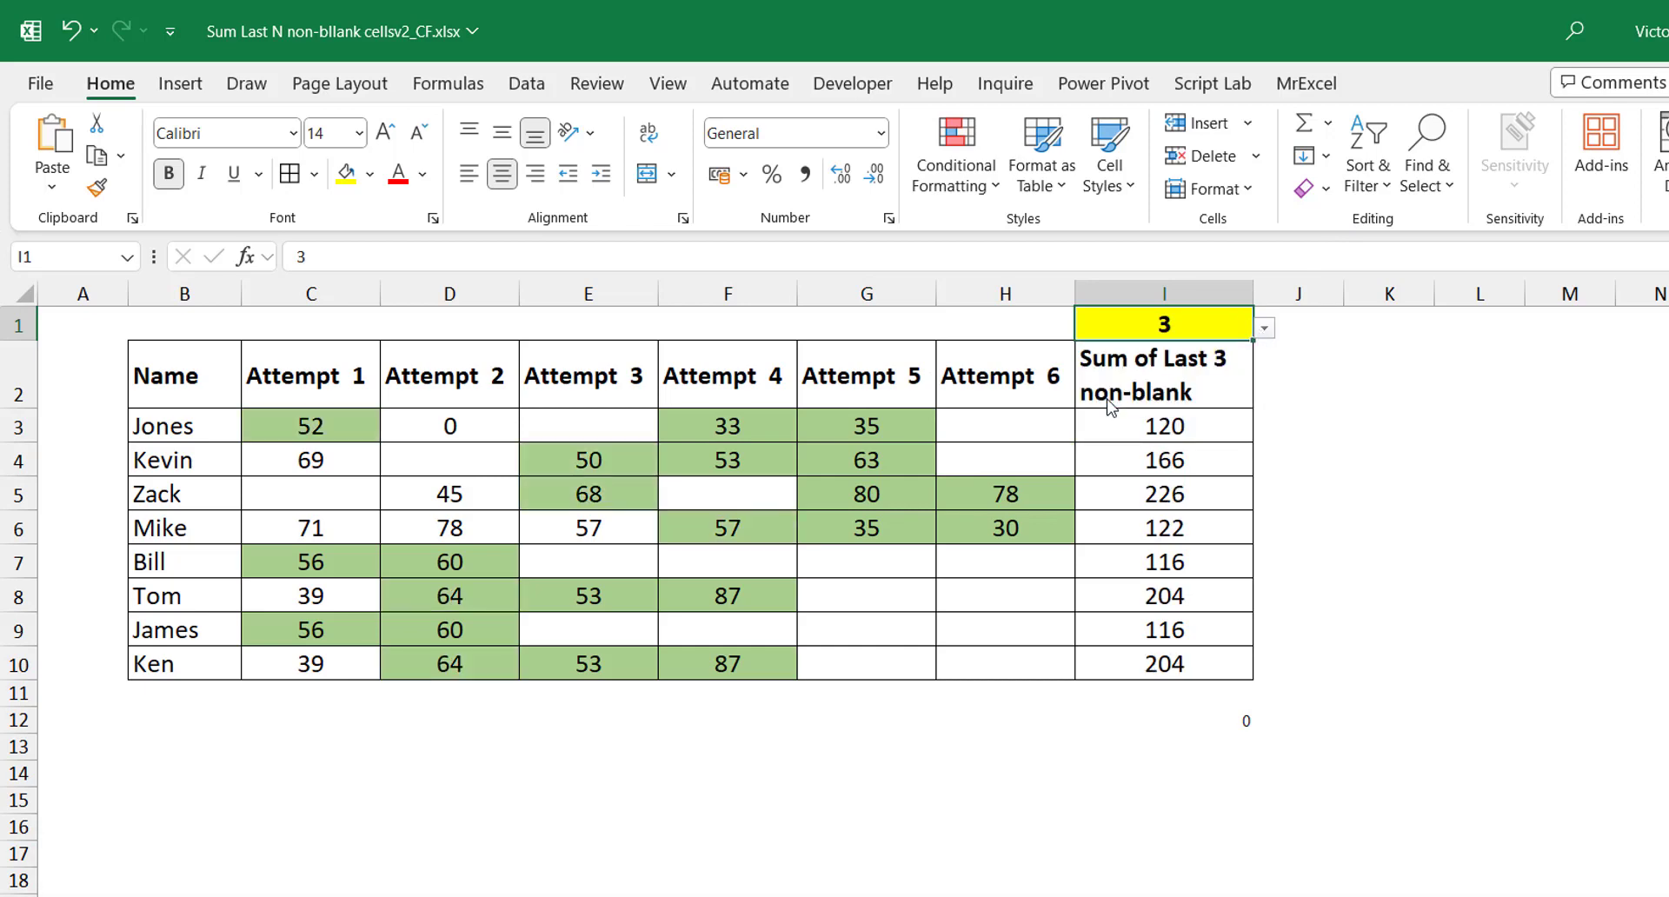
left_click(741, 528)
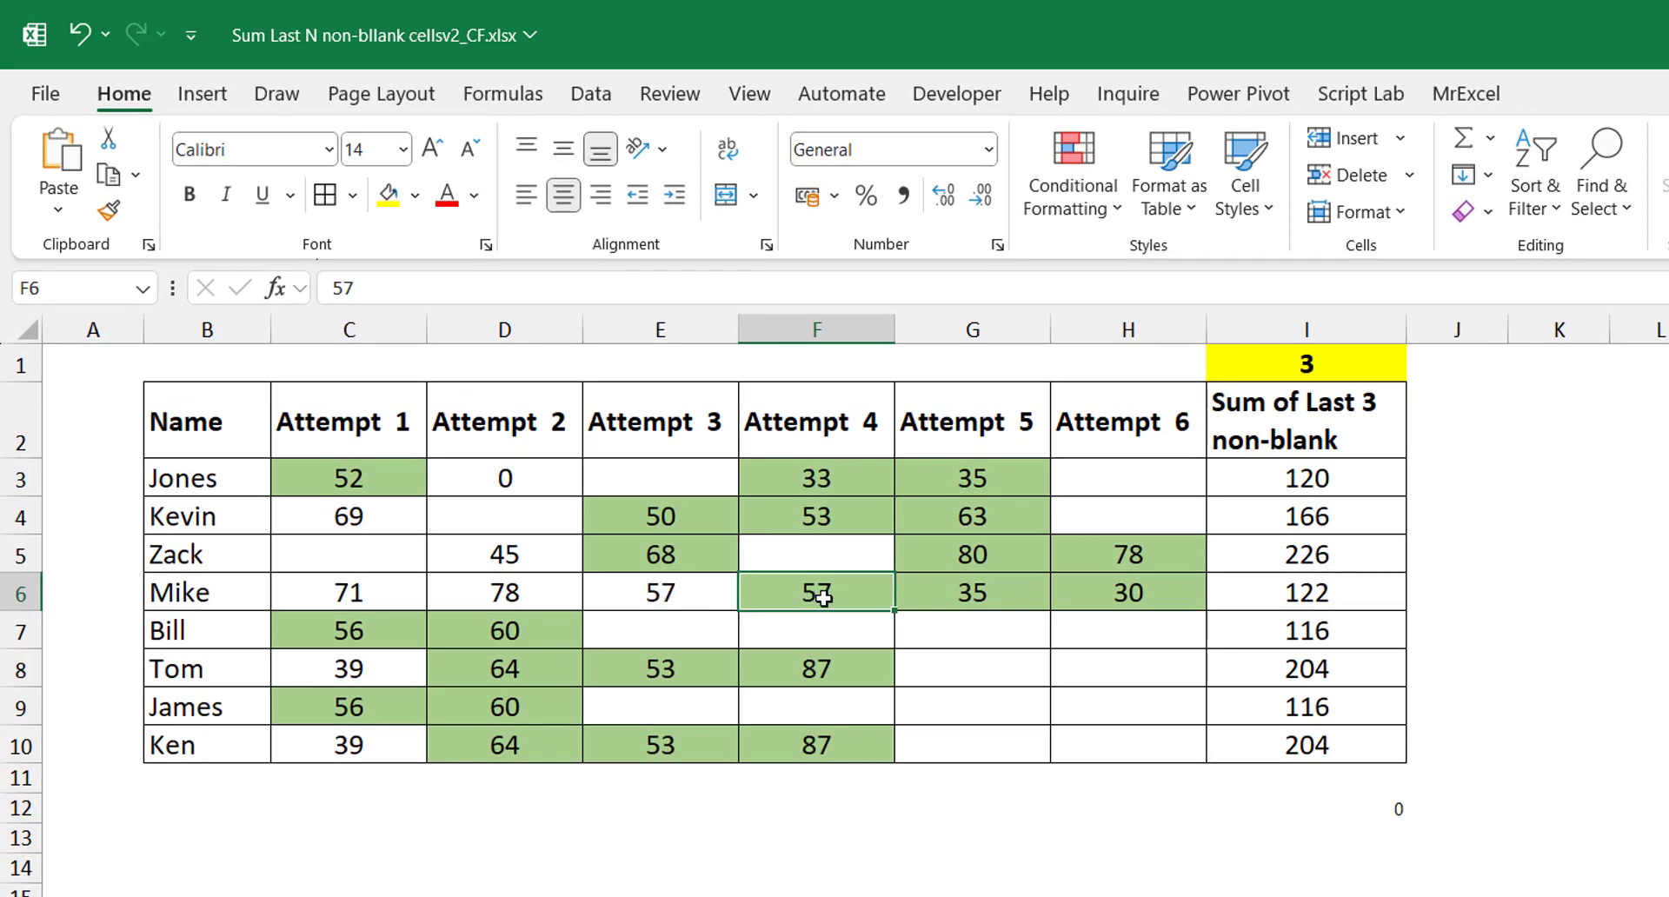
left_click(685, 591)
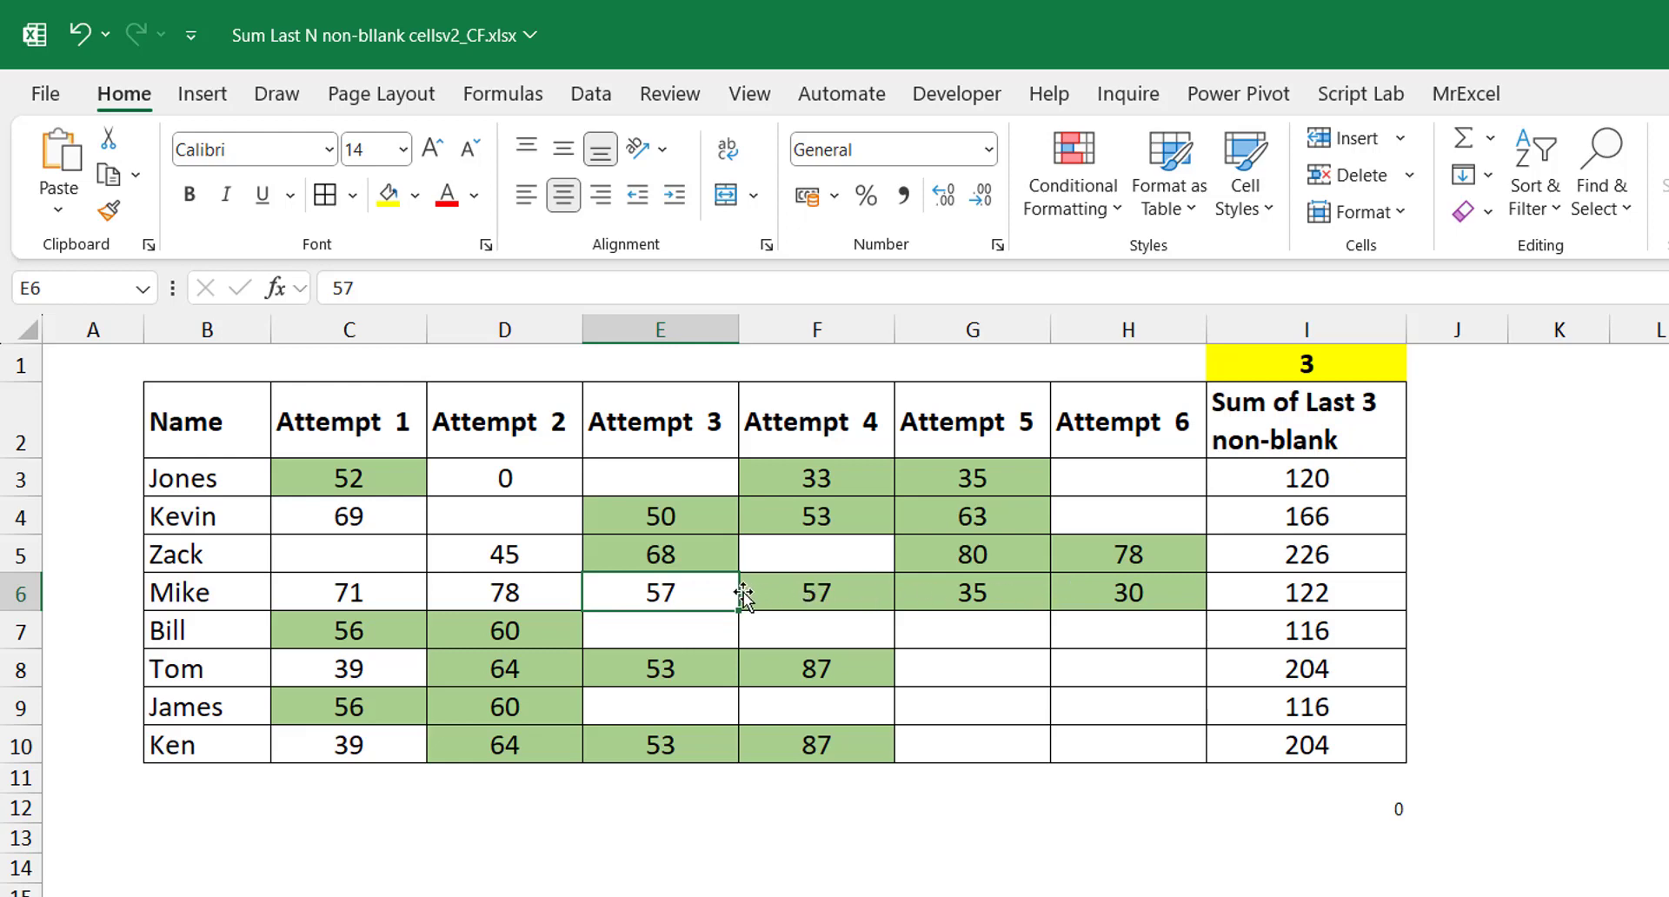
left_click(866, 594)
left_click_drag(866, 594, 1116, 599)
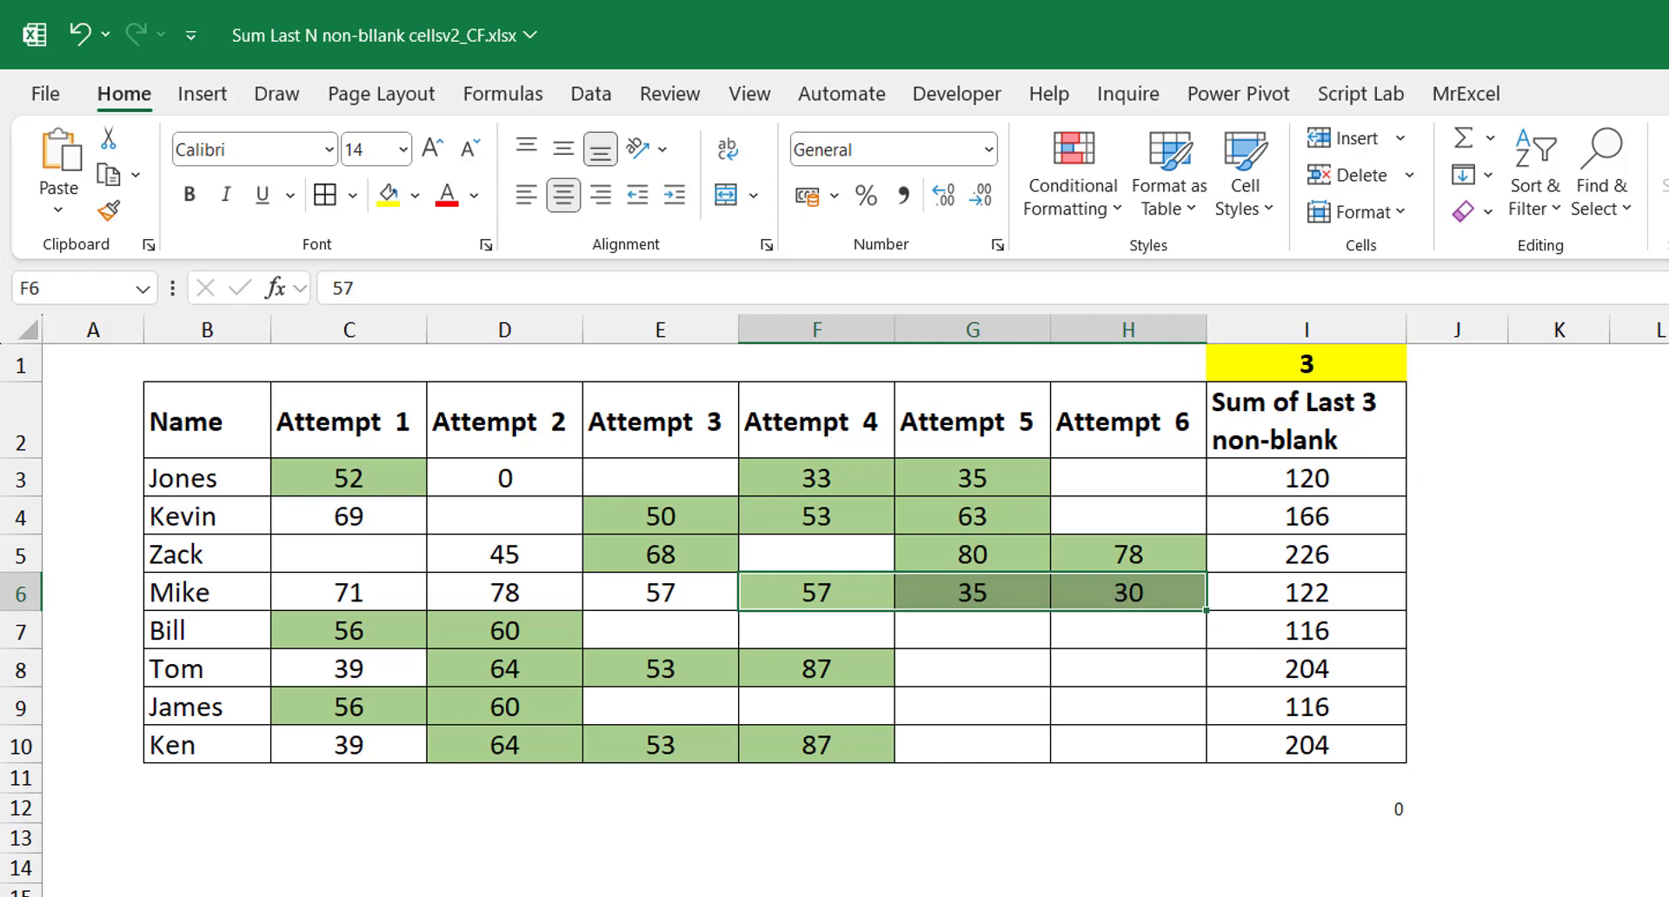
Step: Begin a formula in C13 with the non-empty test ($C3:$H3<>""), using column-absolute references, followed by a multiplication
left_click(341, 833)
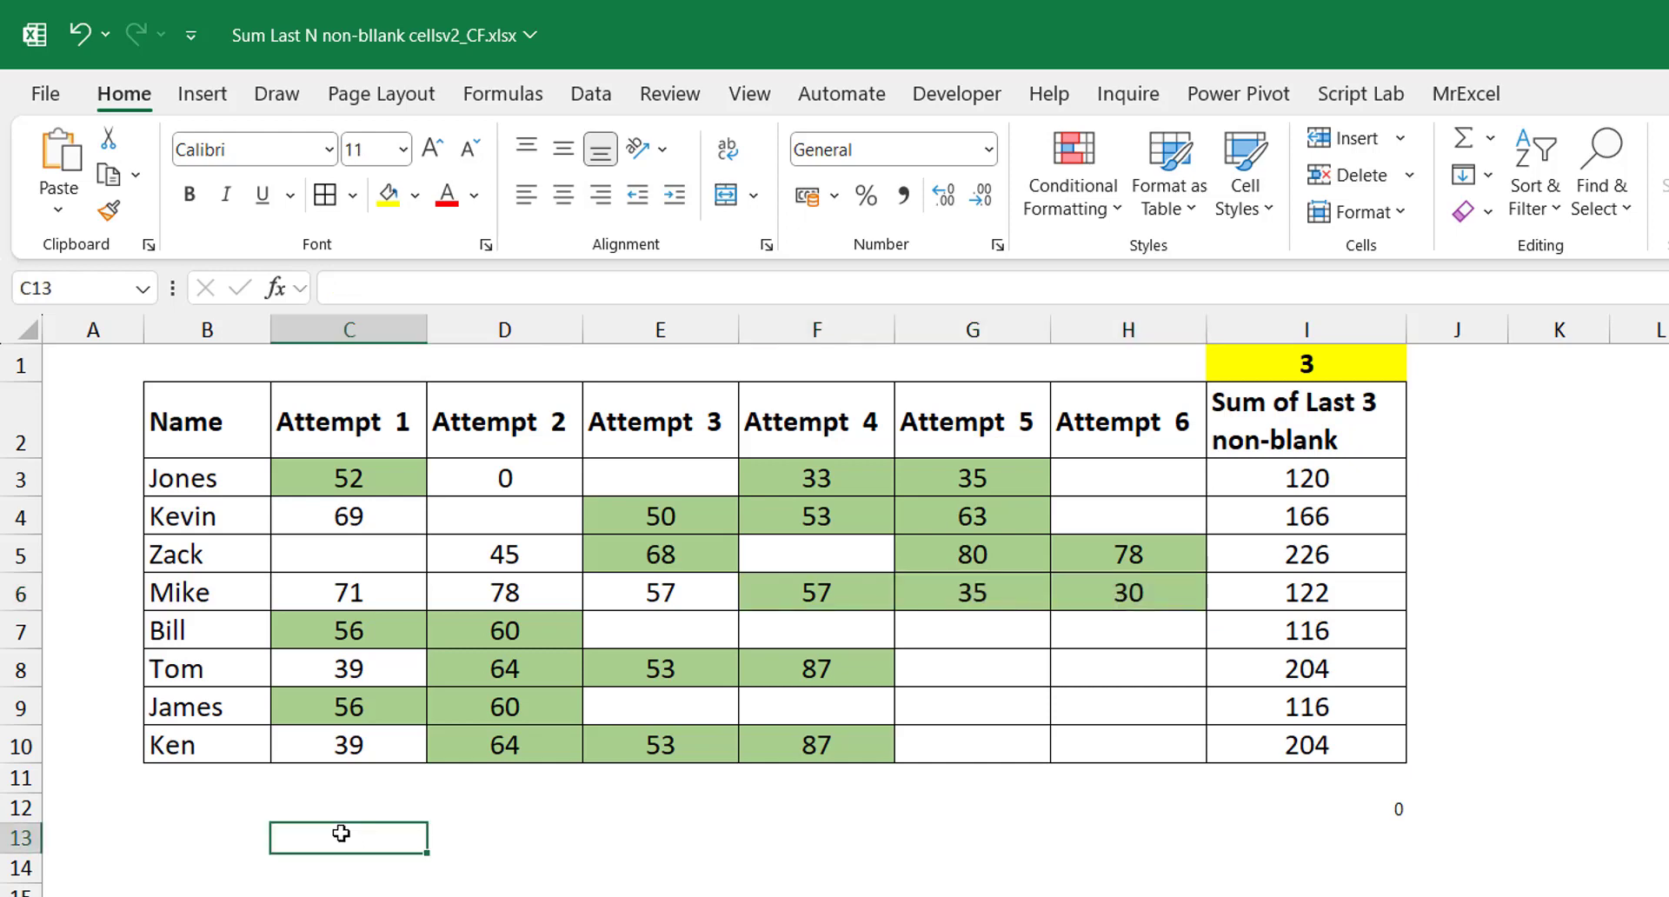
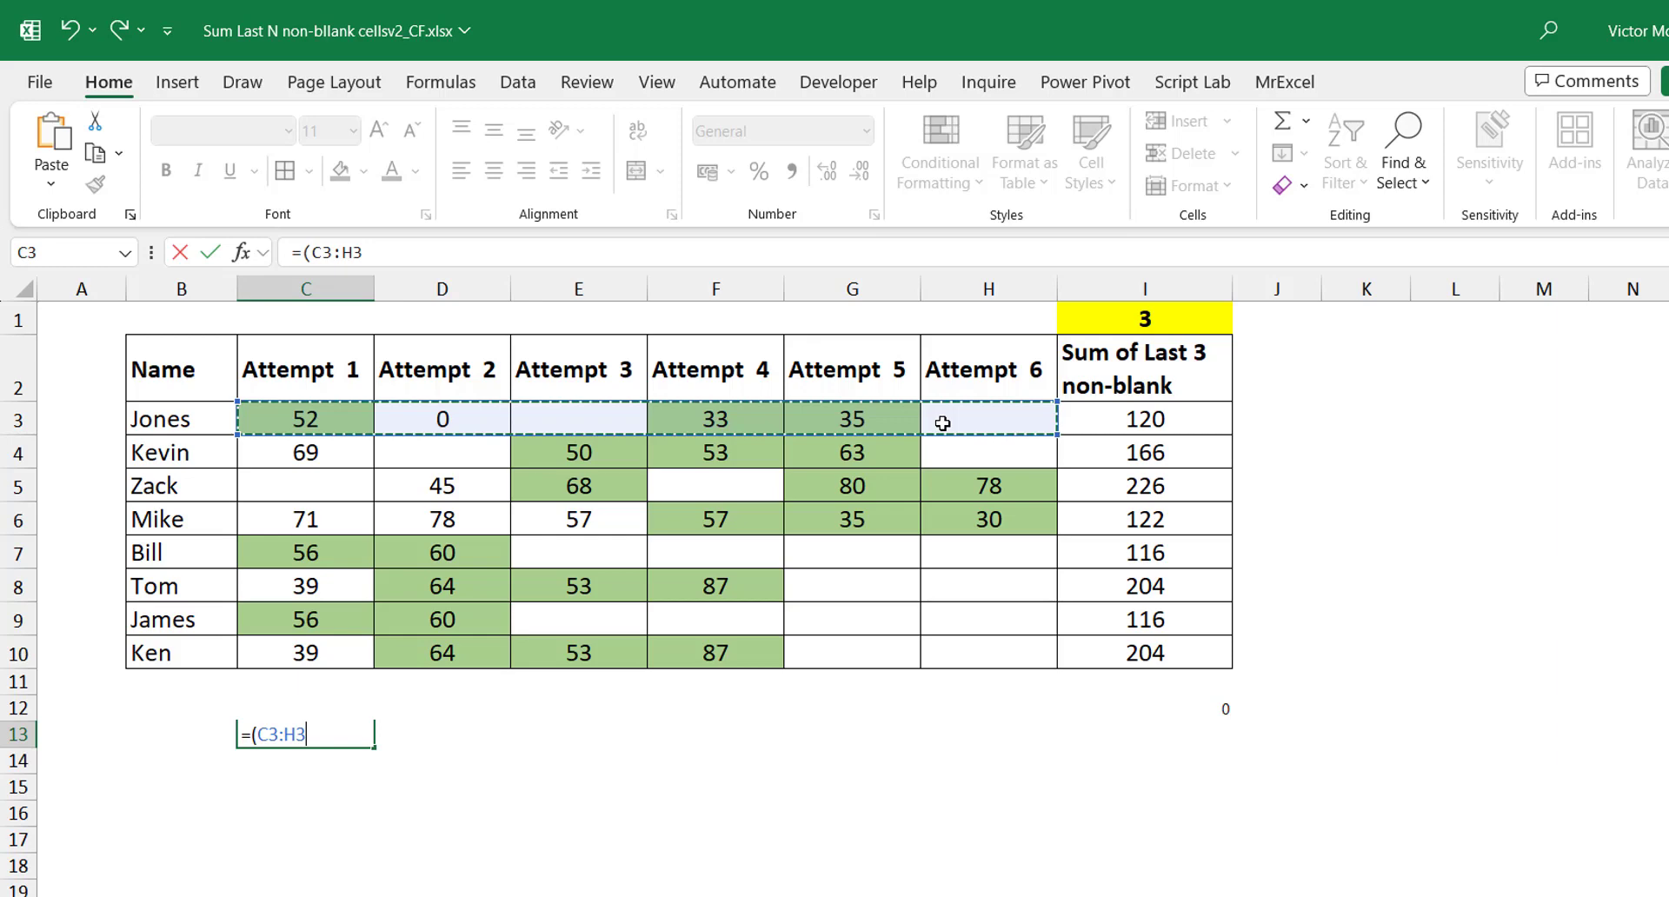
key("F4")
key("F4")
key("F4")
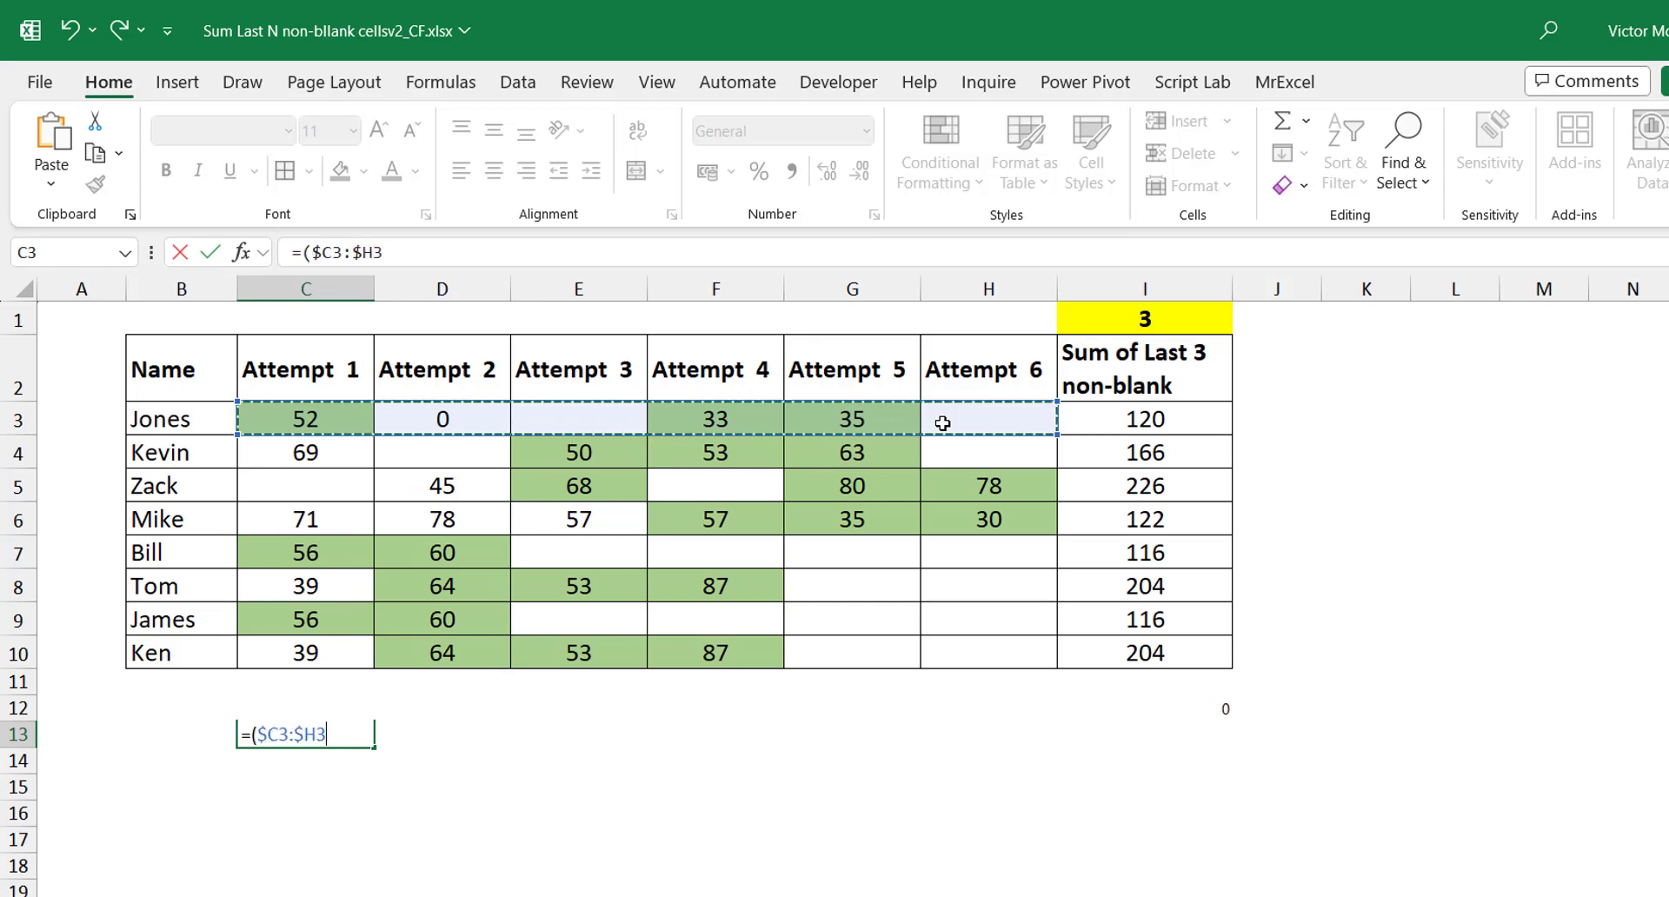
type("<")
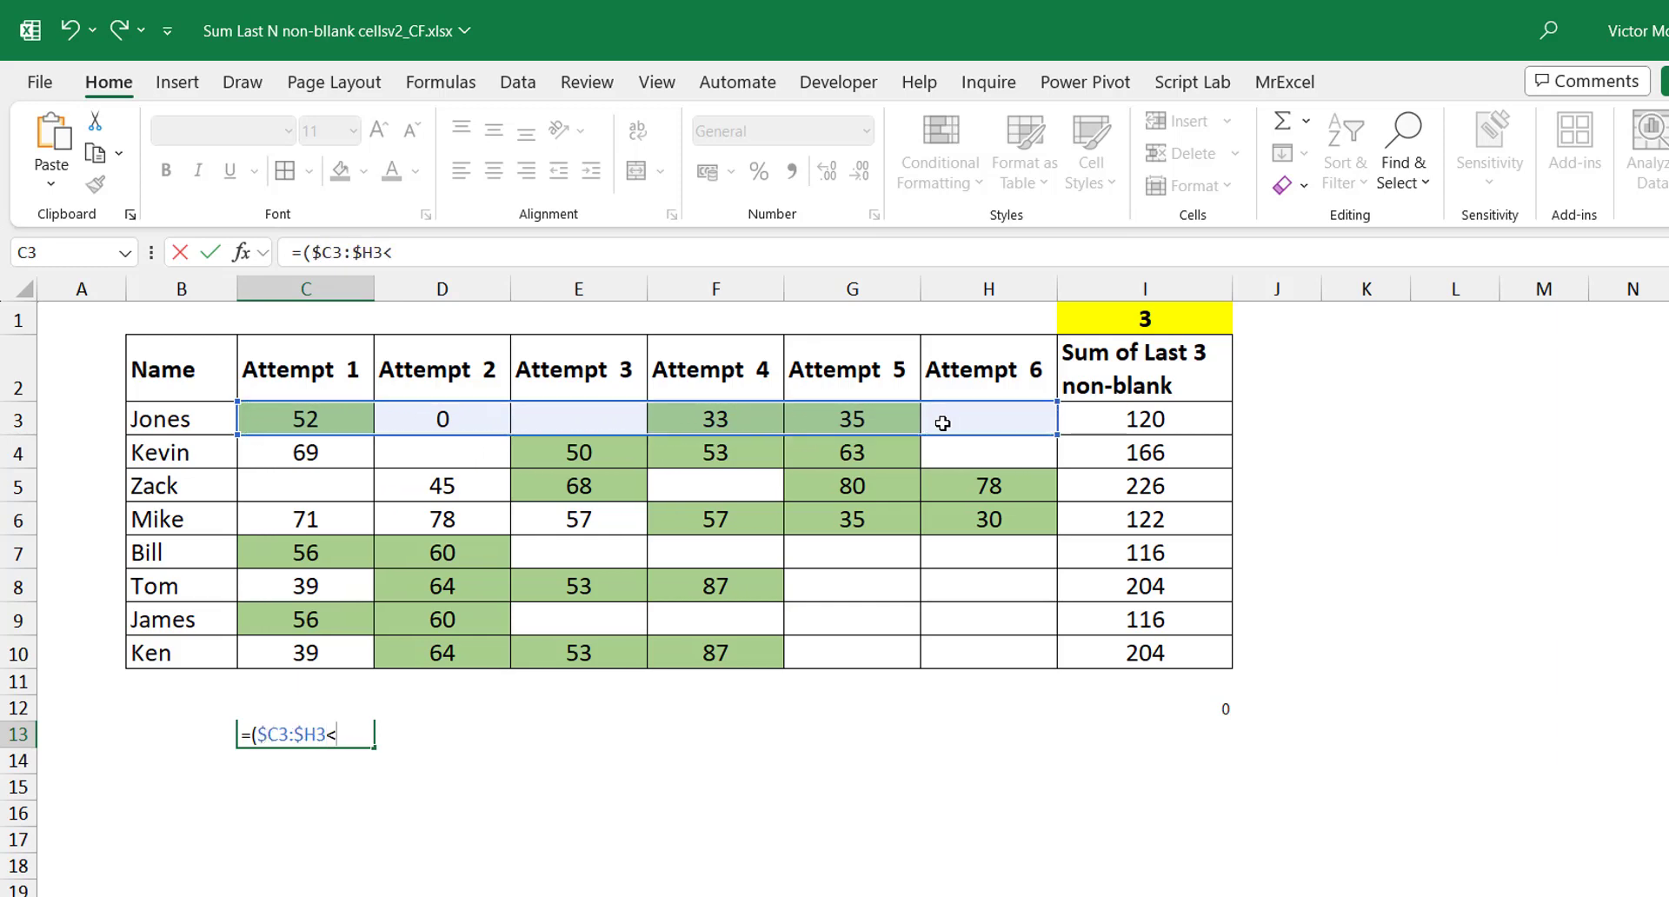
type(">\"\")*(")
Step: Complete the C13 formula with the non-zero test as =($C3:$H3<>"")*($C3:$H3<>0)
left_click_drag(352, 419, 963, 409)
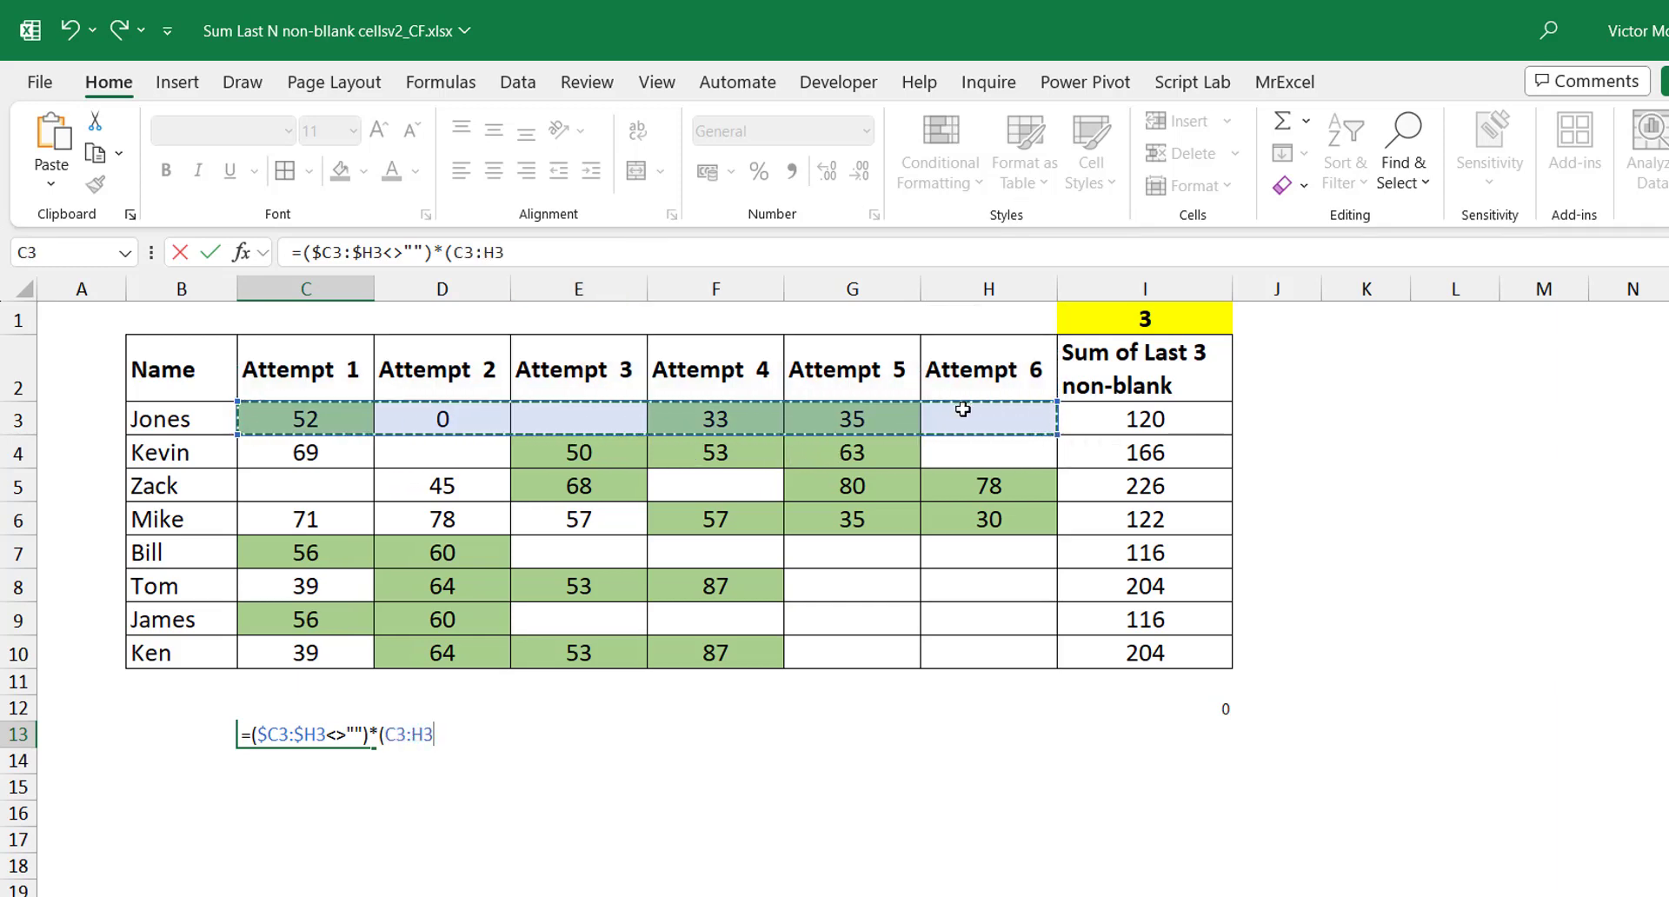
key("F4")
key("F4")
key("F4")
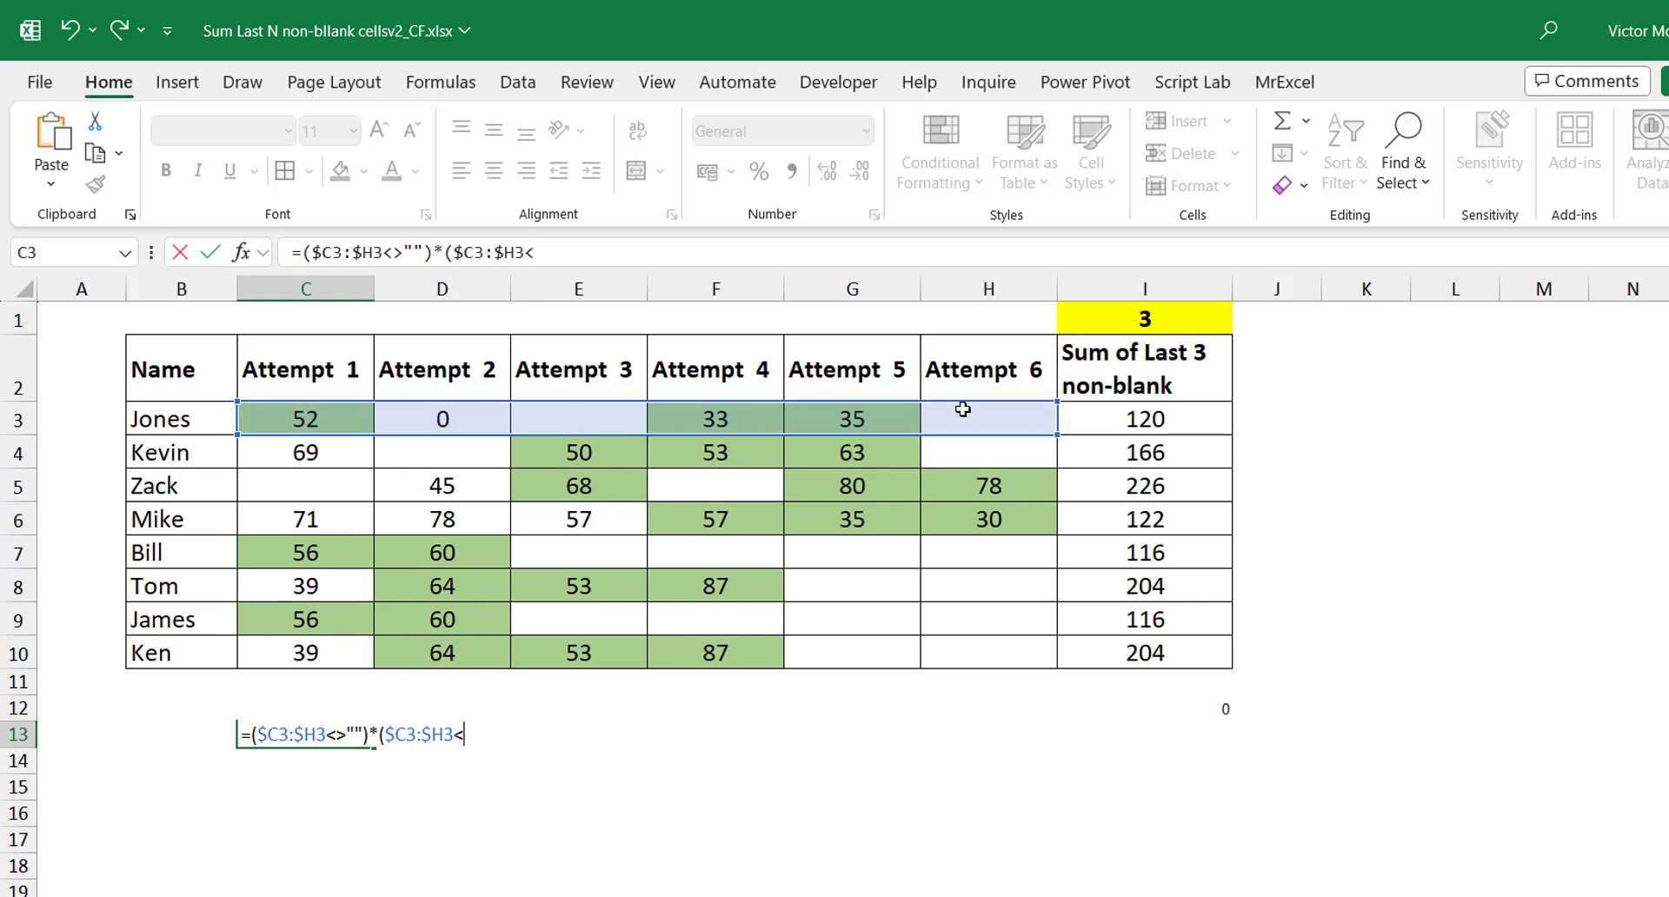
type("<>0)")
key("Return")
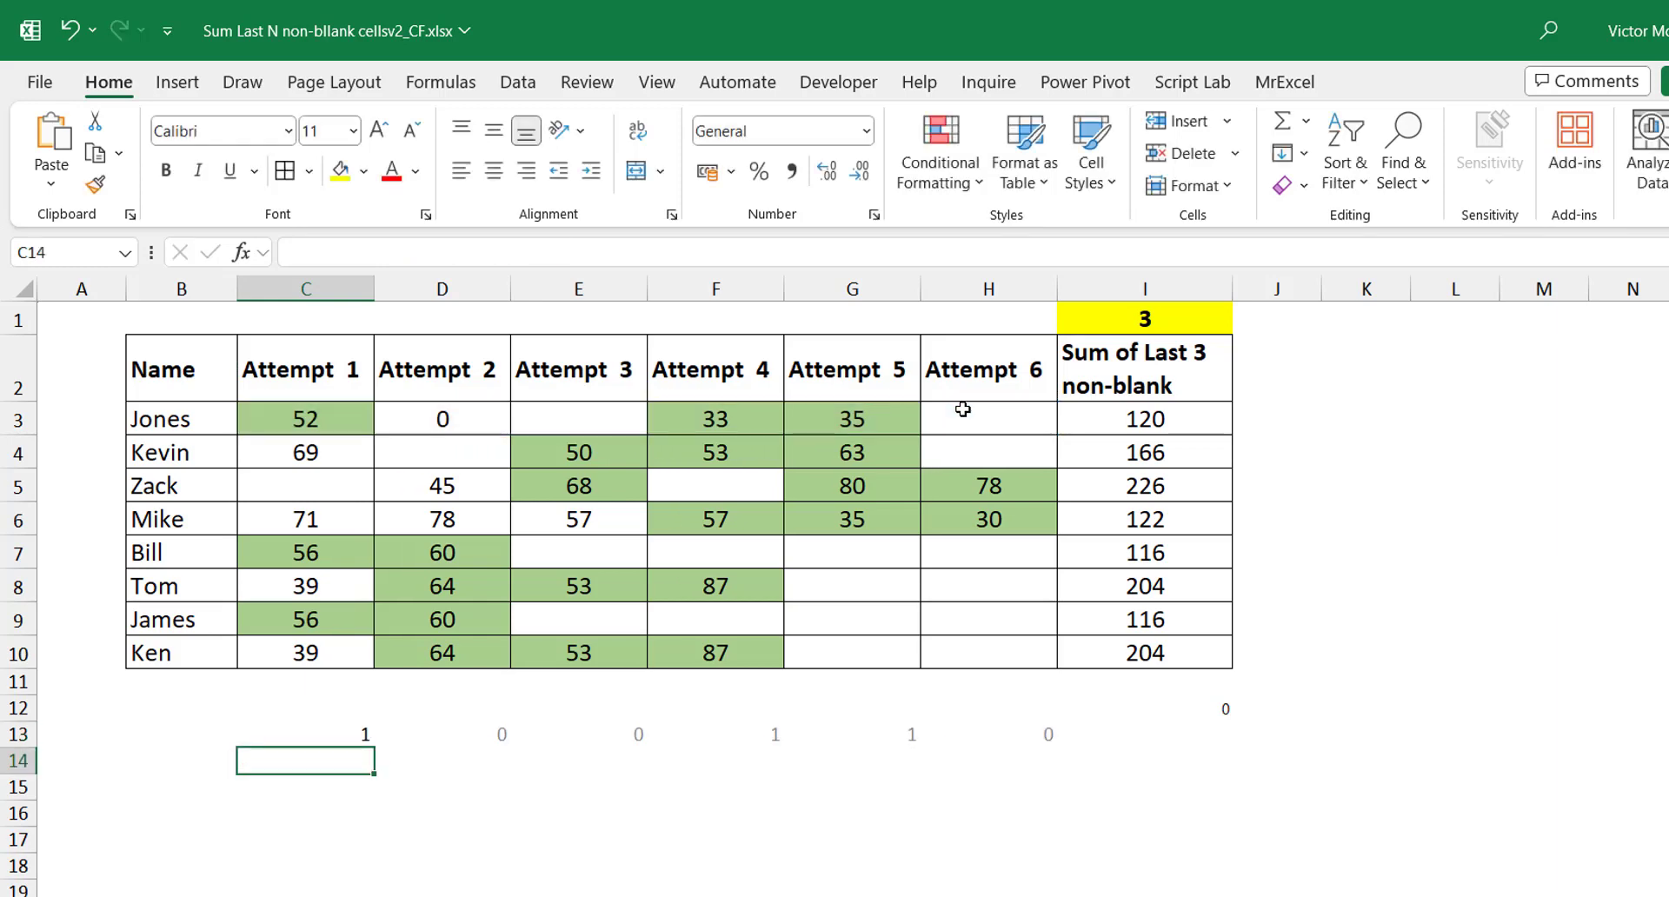
key("Up")
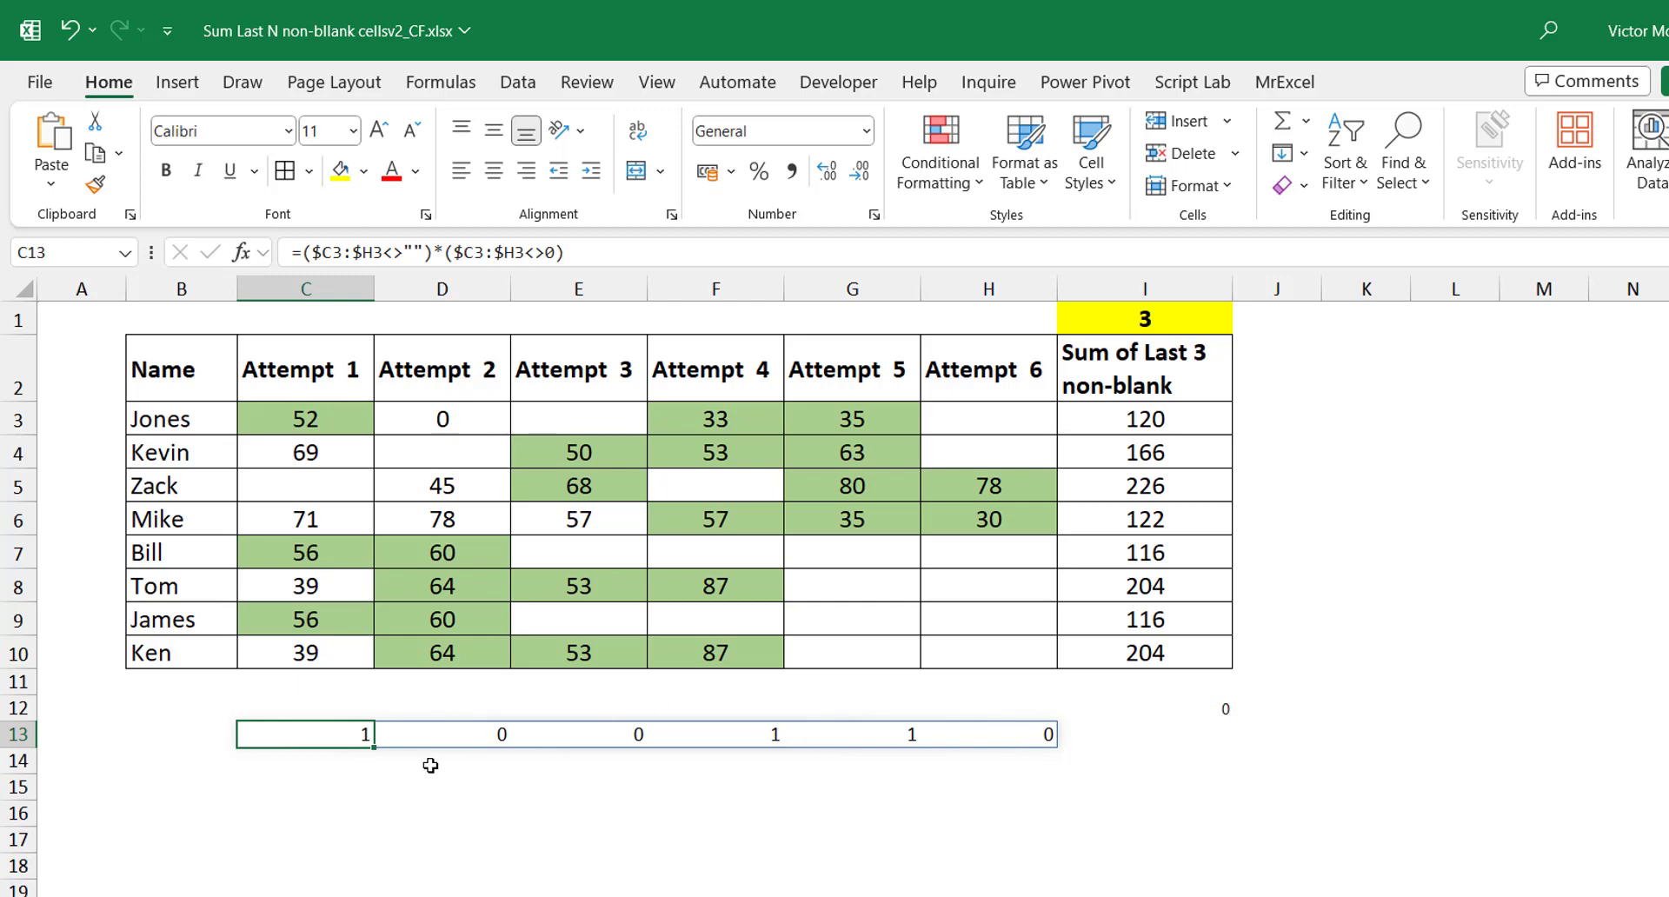
Step: Enter =CELL("address",C3) in C14 to return the address of the first attempt cell
left_click(320, 763)
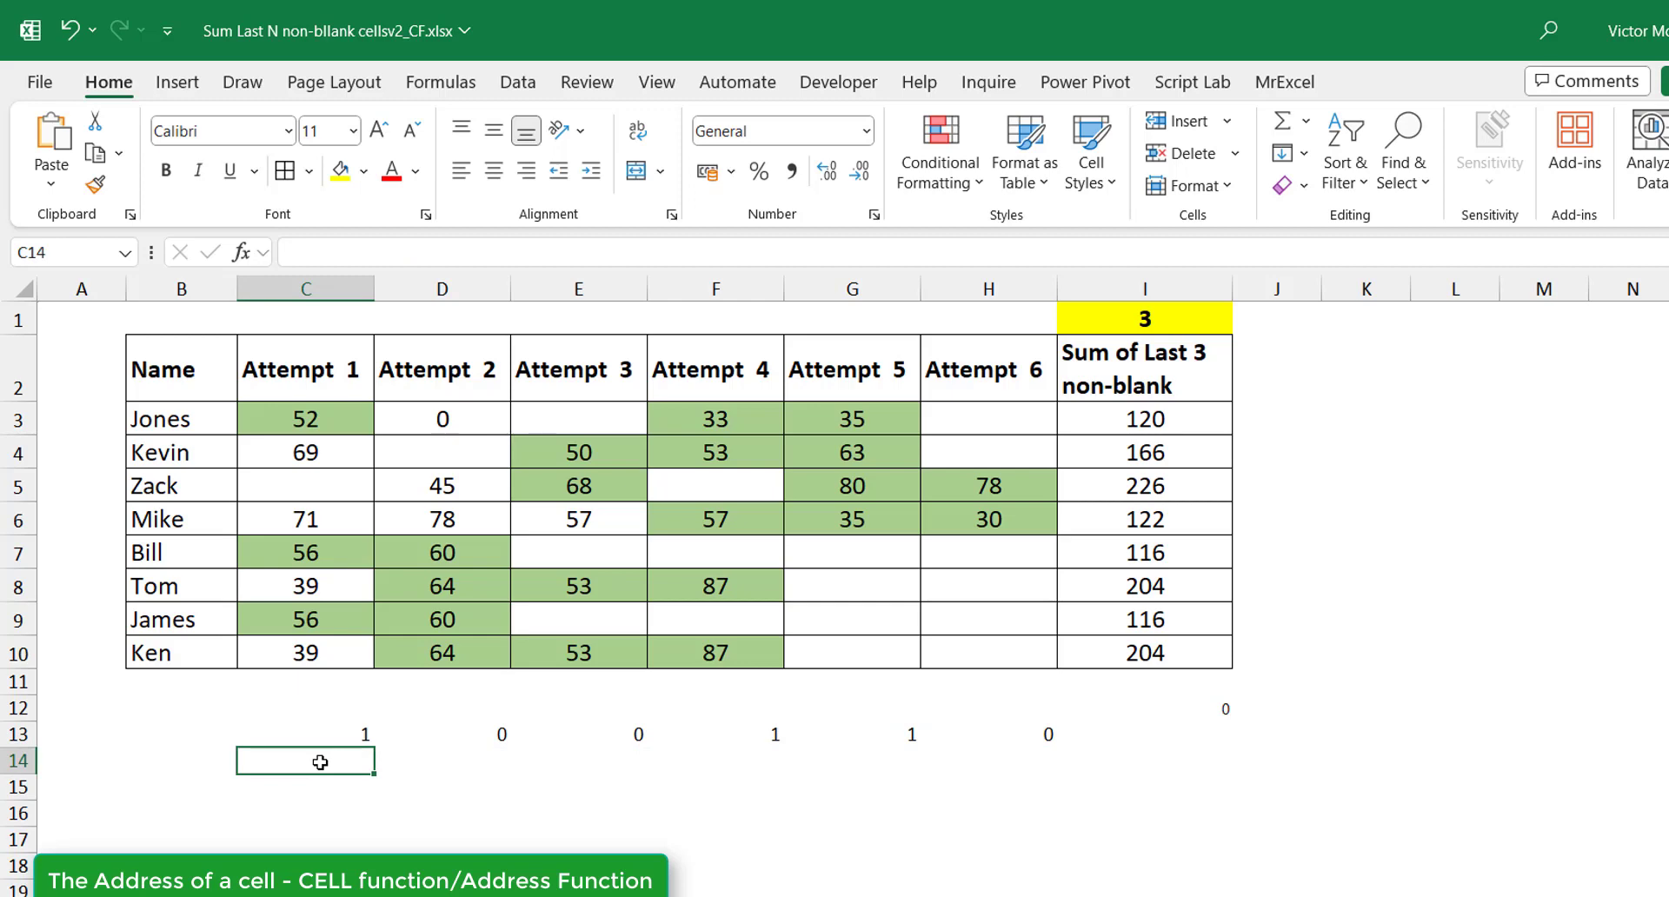
type("=cell")
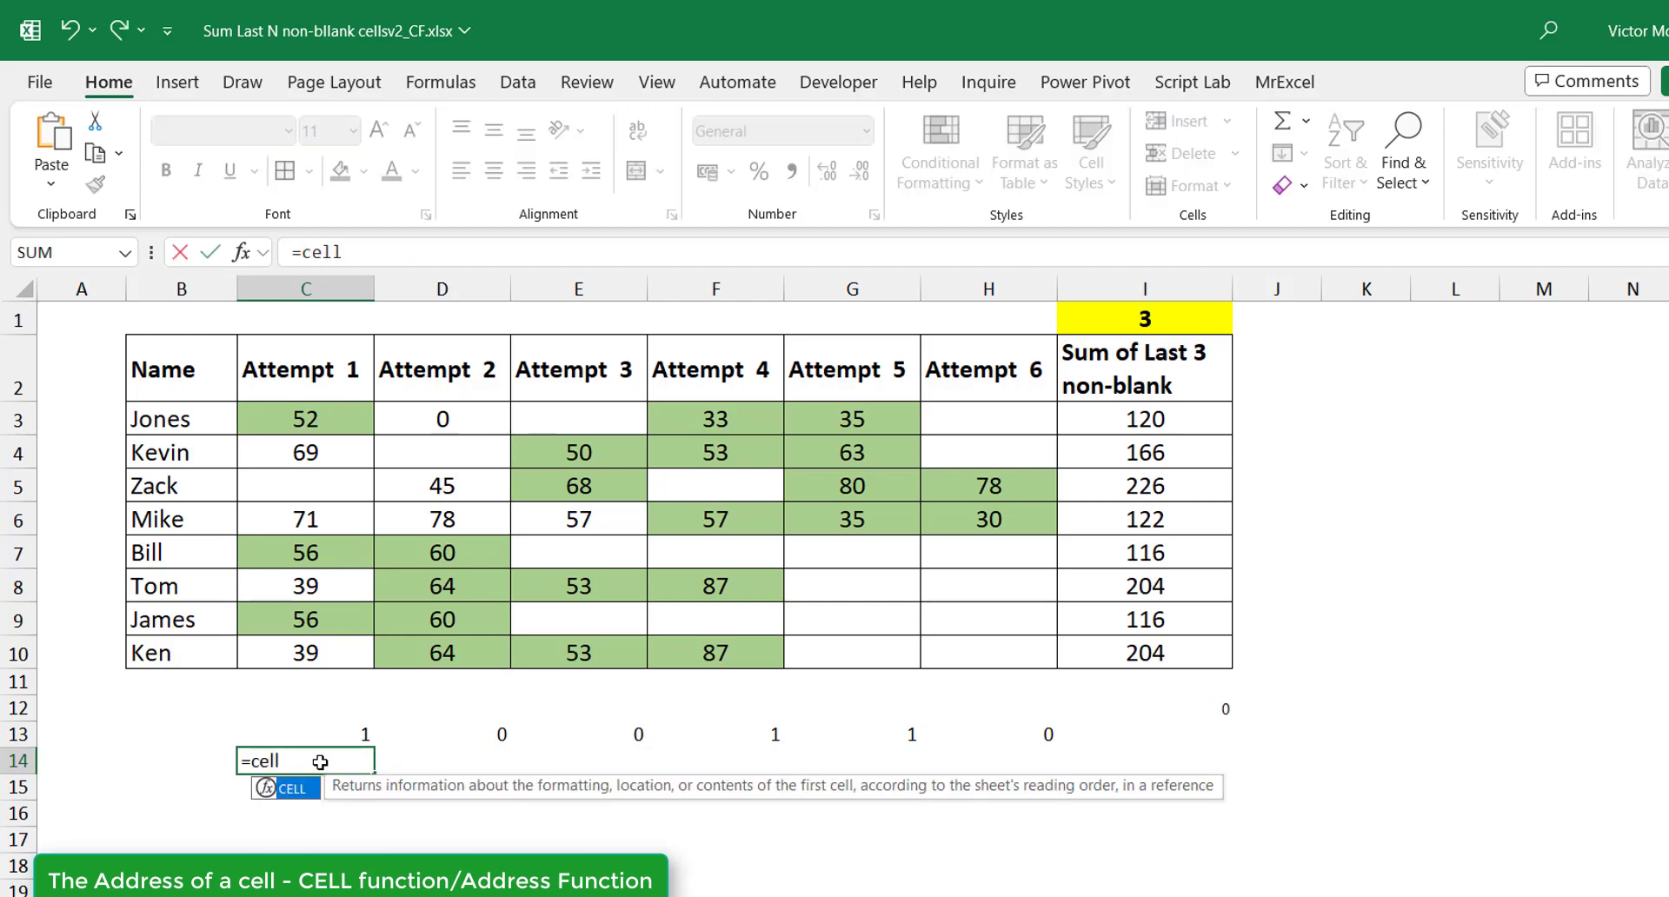
key("Tab")
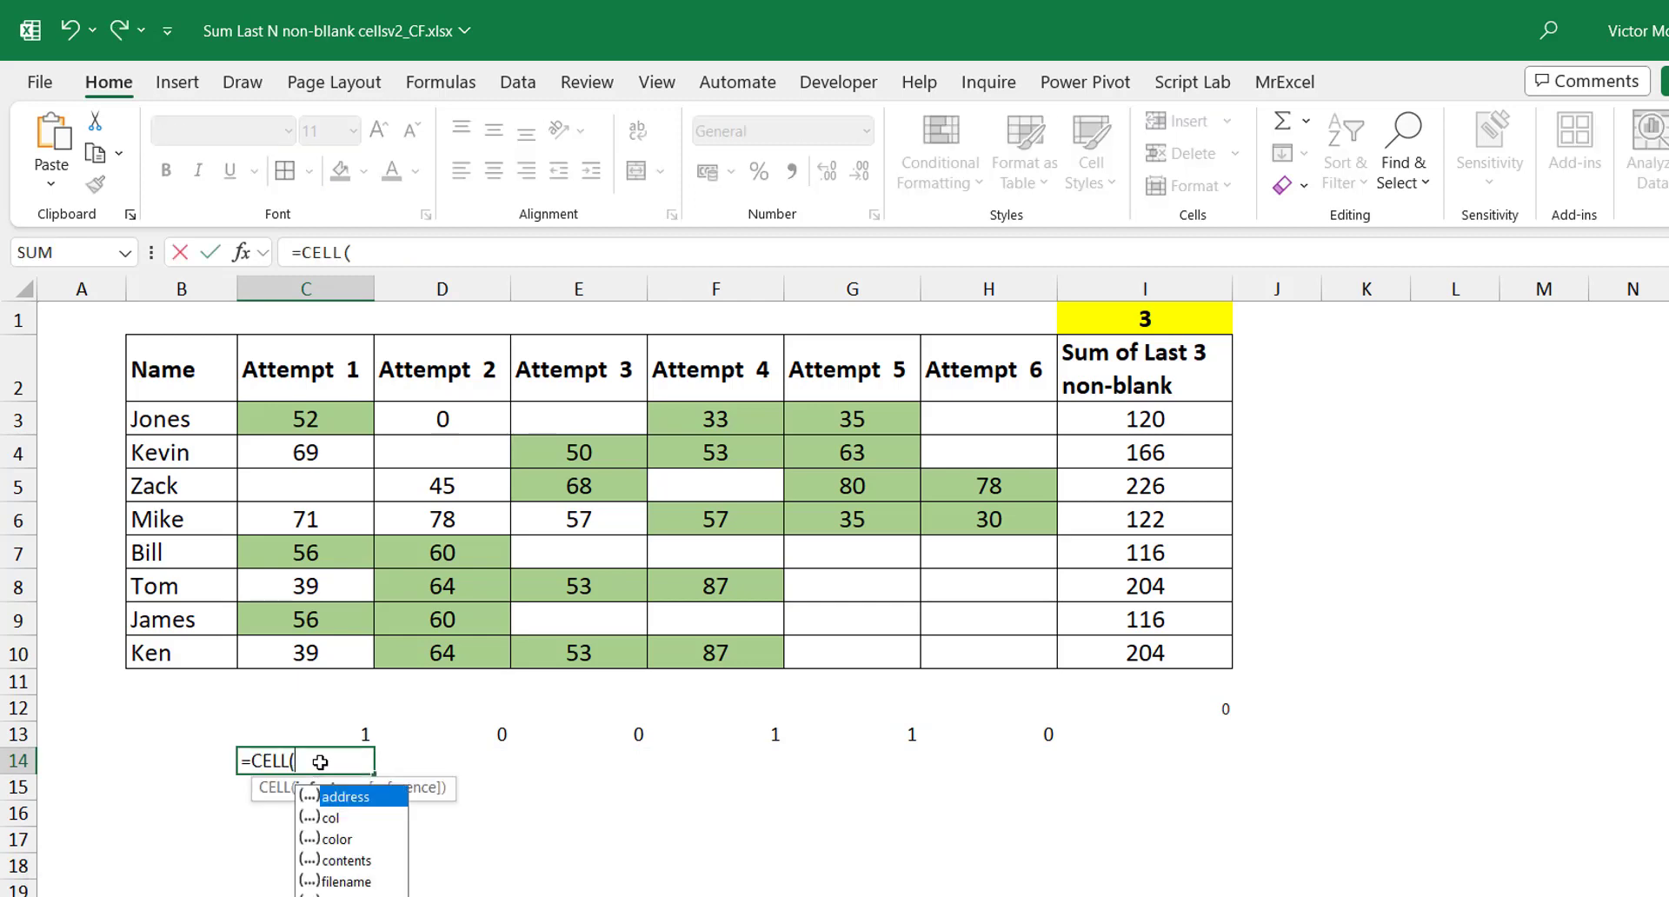
key("Tab")
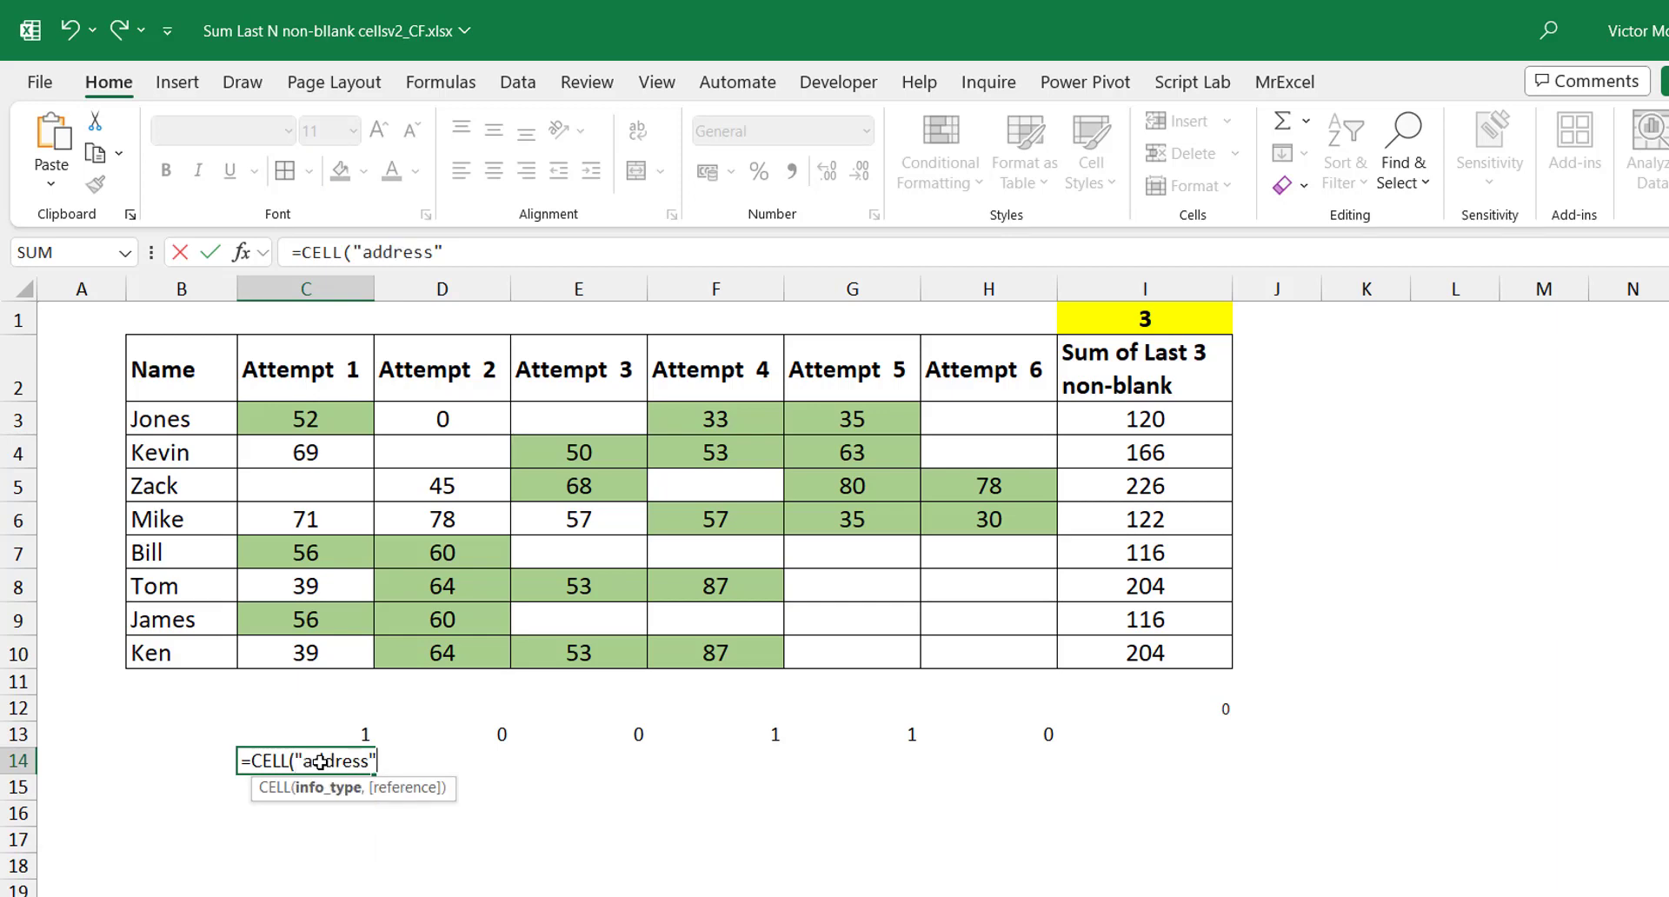
type(",")
left_click(293, 415)
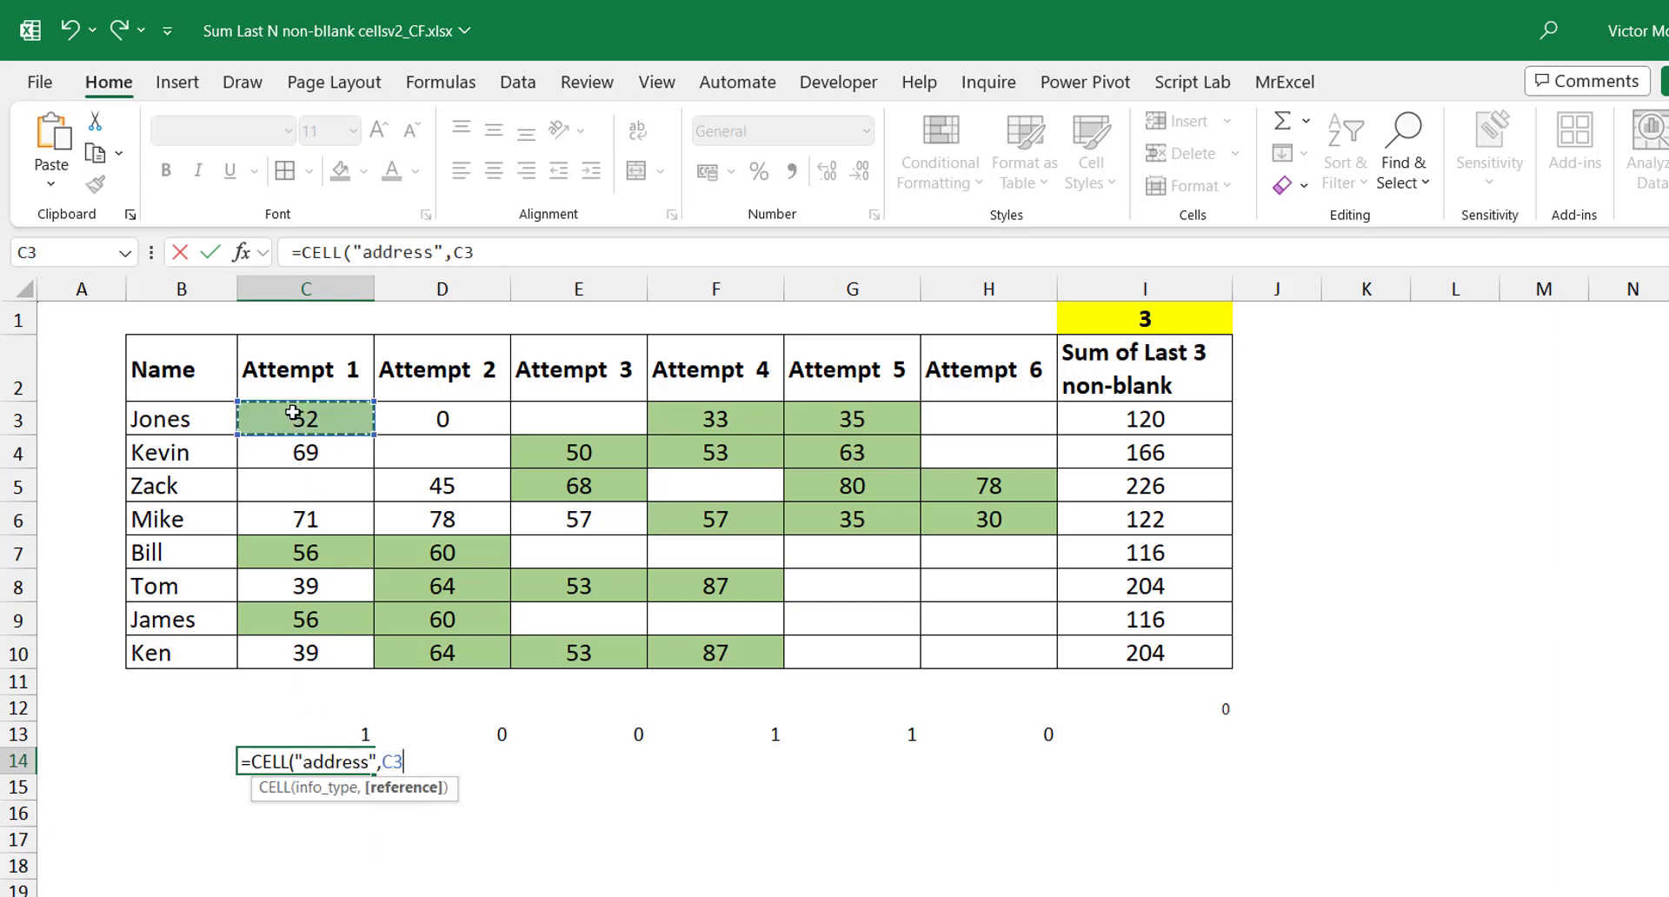
type(")")
key("Return")
key("Up")
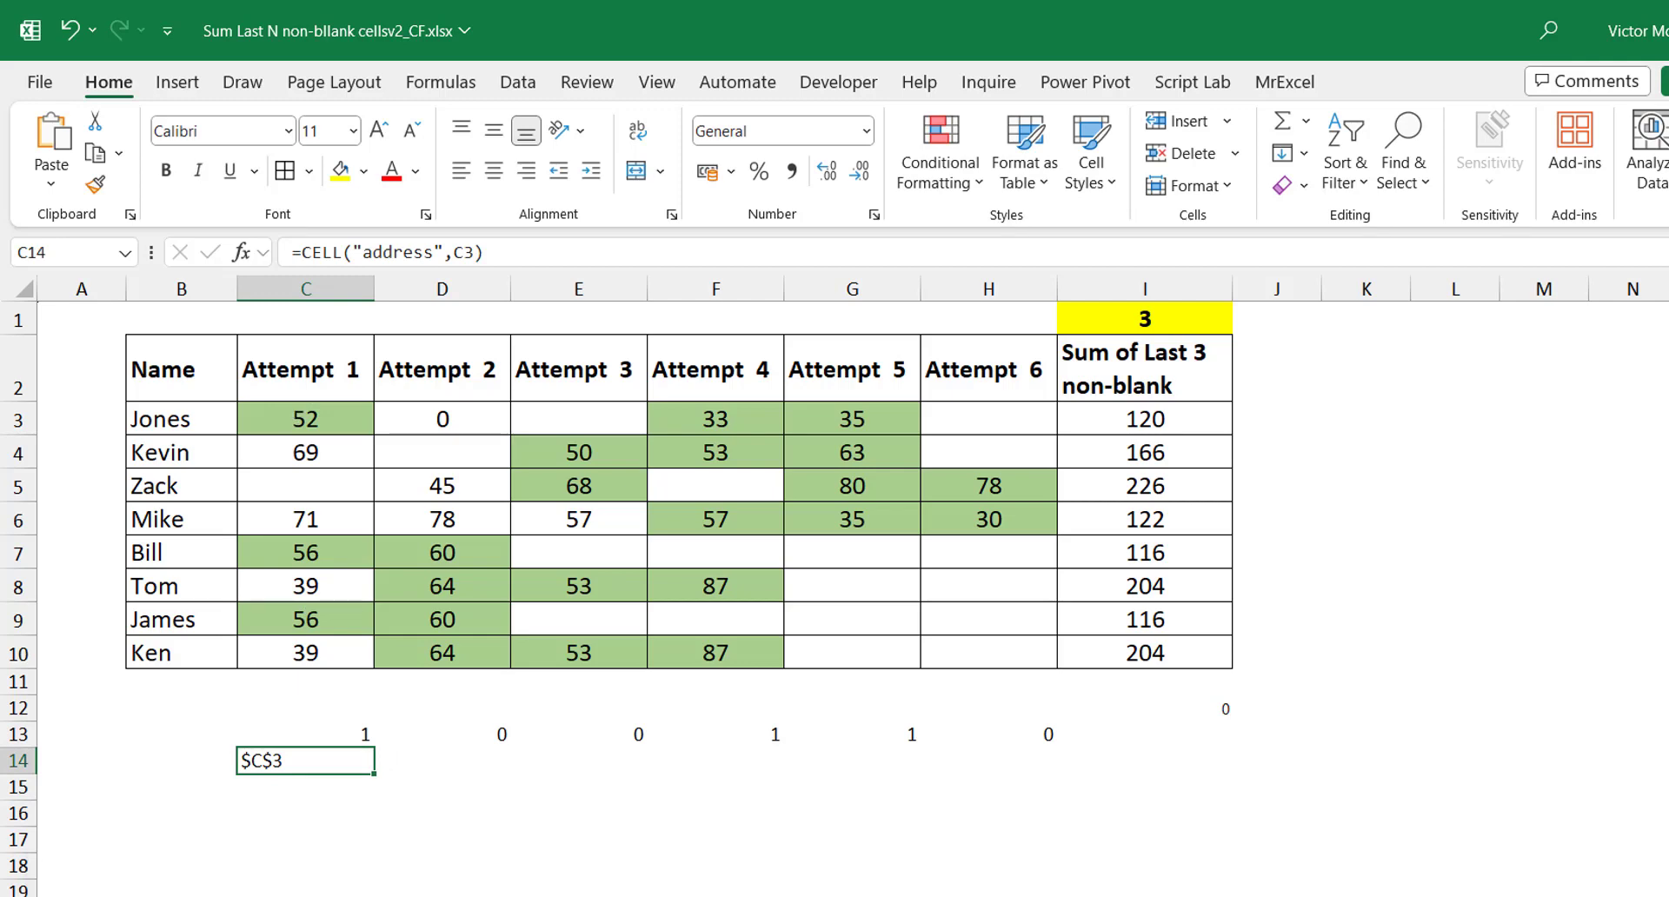
Step: Try extending the CELL formula's reference in C14 to C3:H3, and clear the cell
double_click(308, 771)
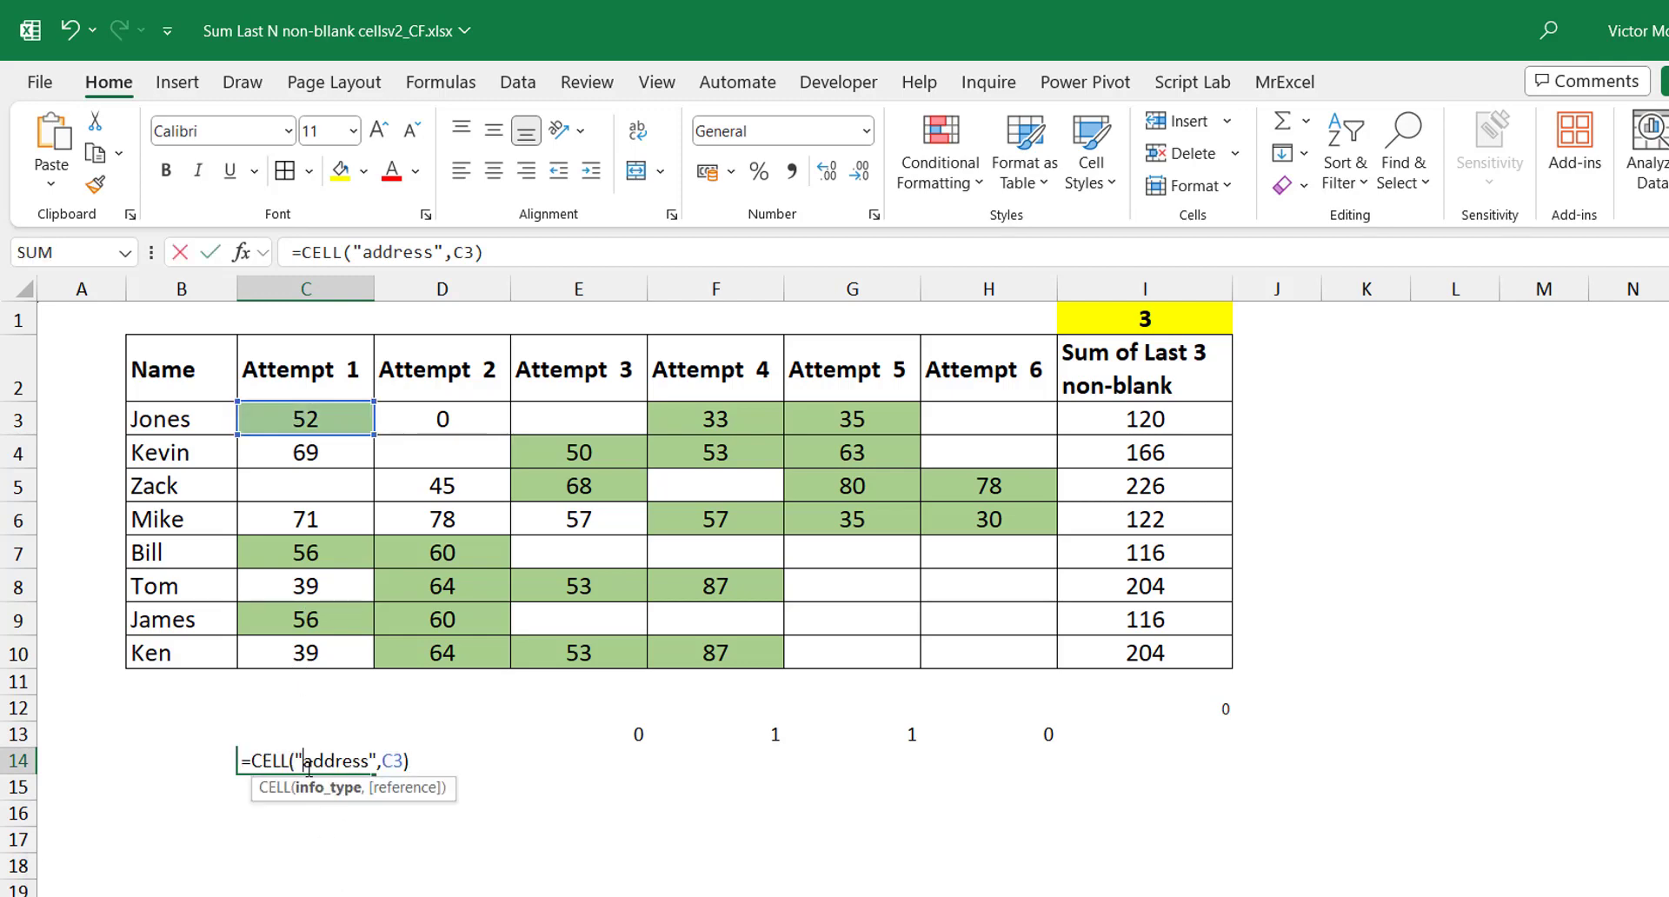
left_click_drag(373, 432, 1022, 413)
key("Return")
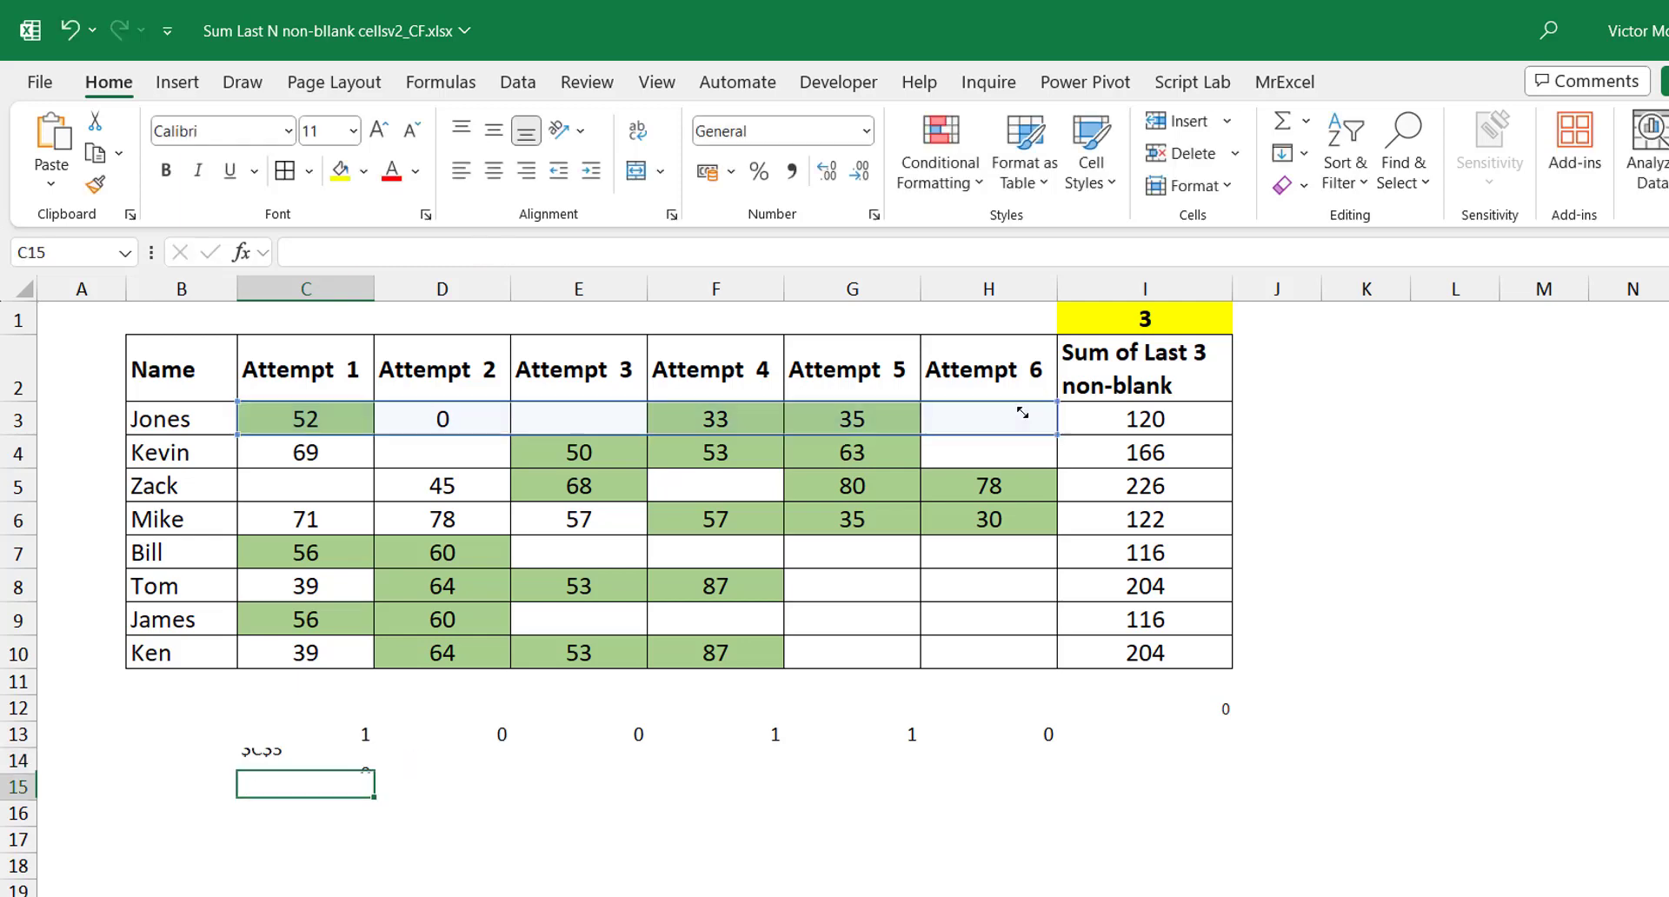
key("Up")
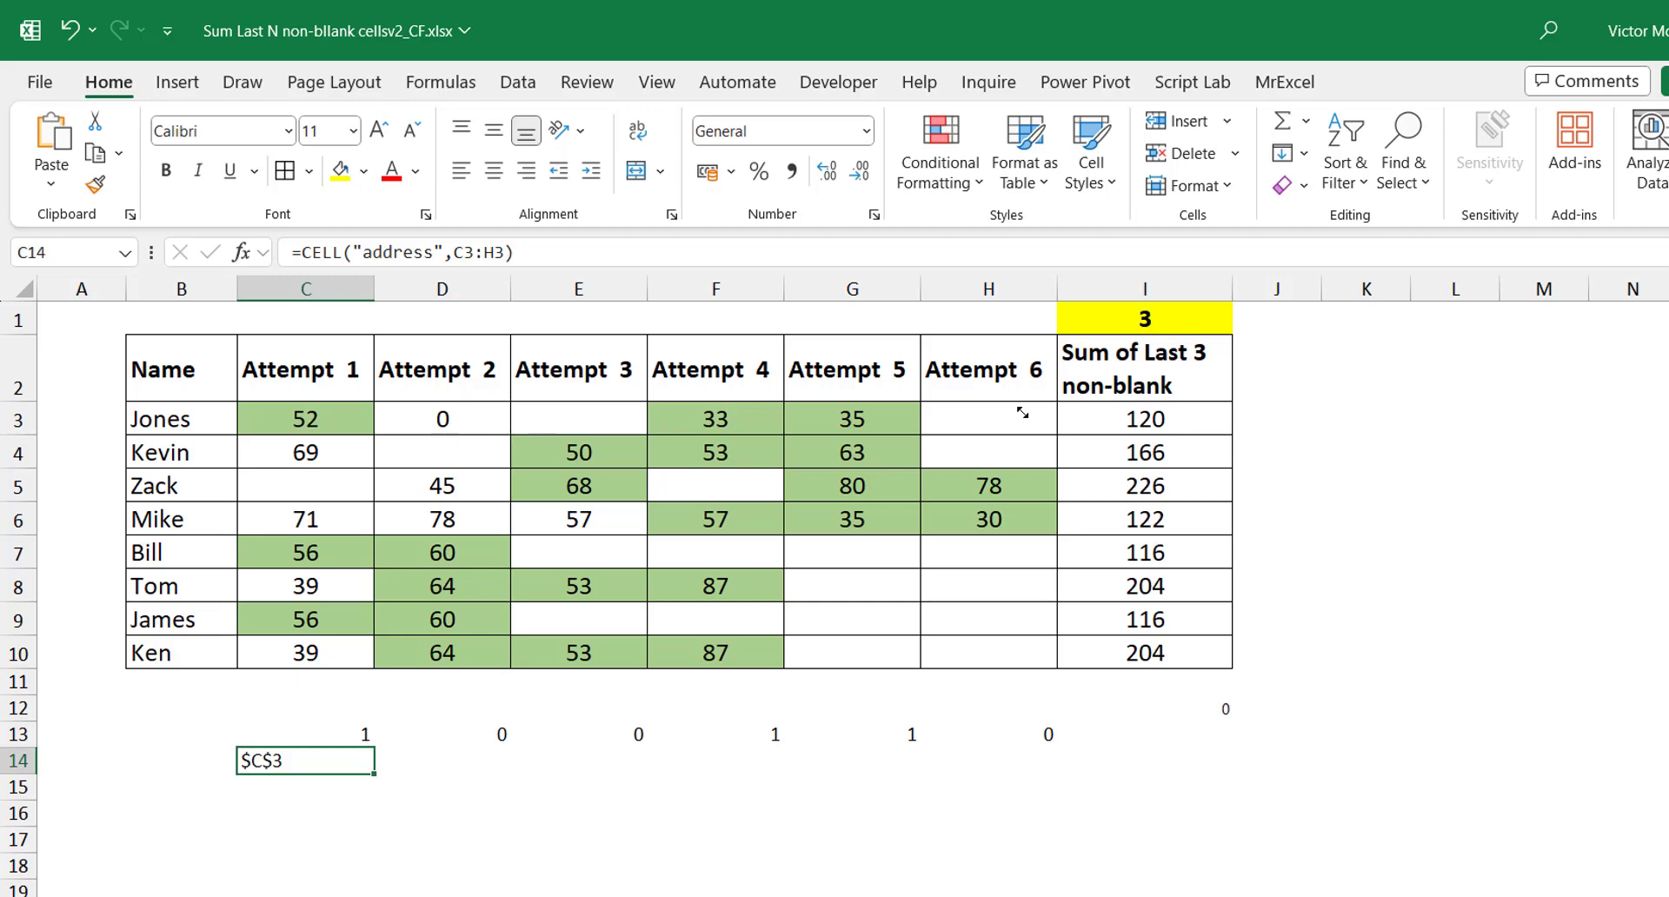
key("Delete")
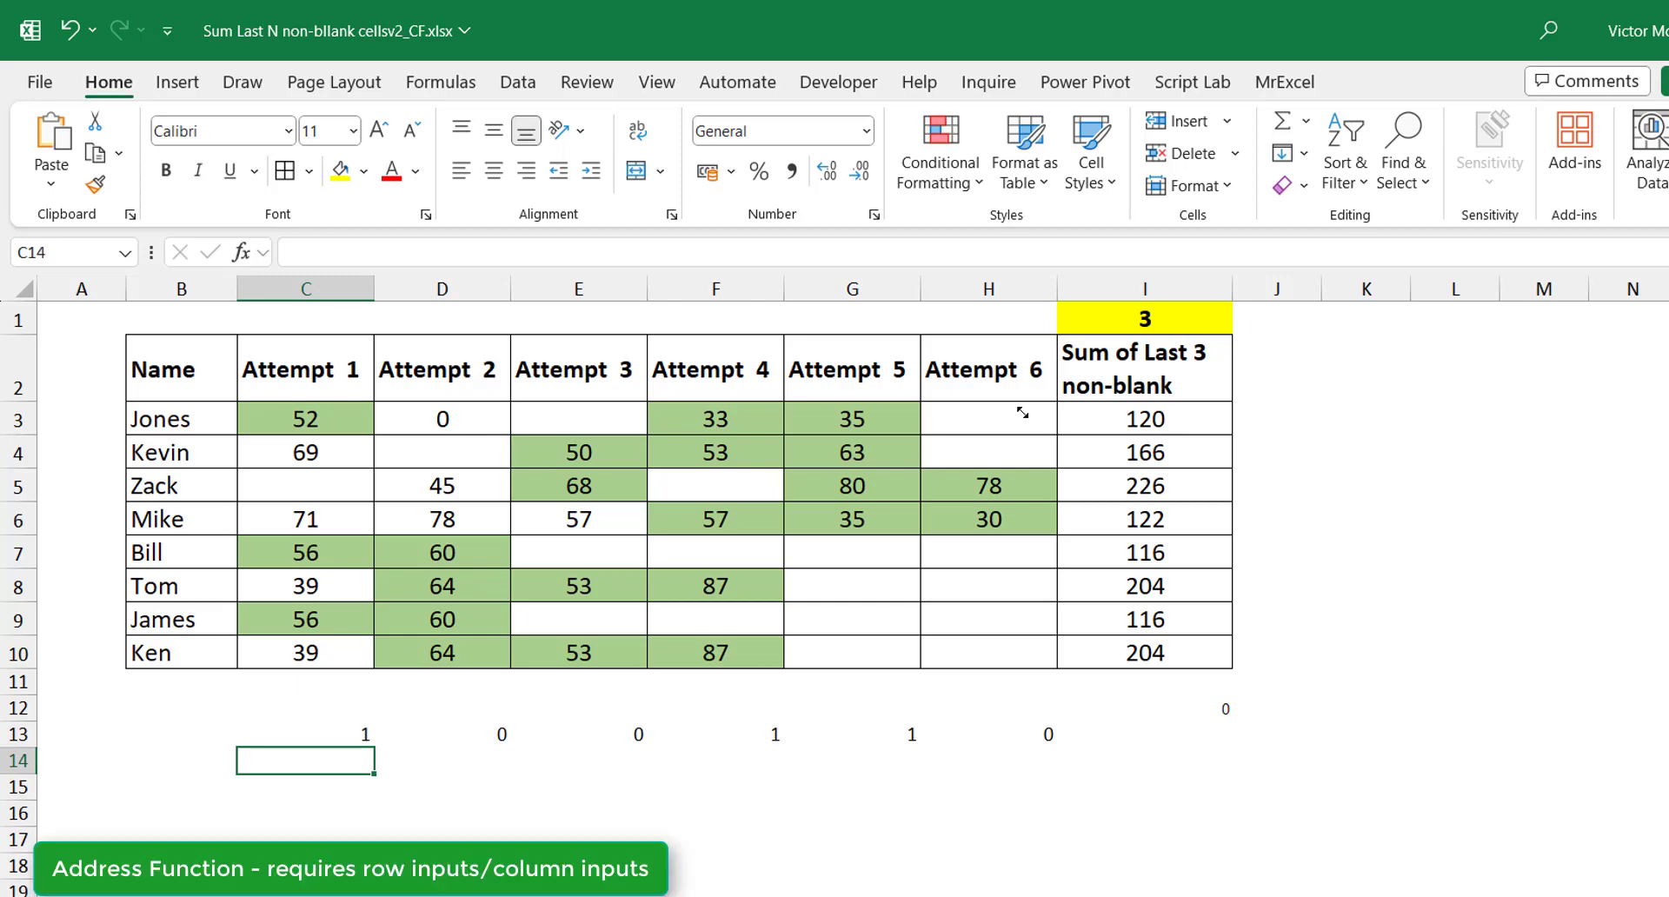
Step: Begin an ADDRESS formula in C14 with ROW($C3:$H3) as the row number, using column-absolute references
type("=address")
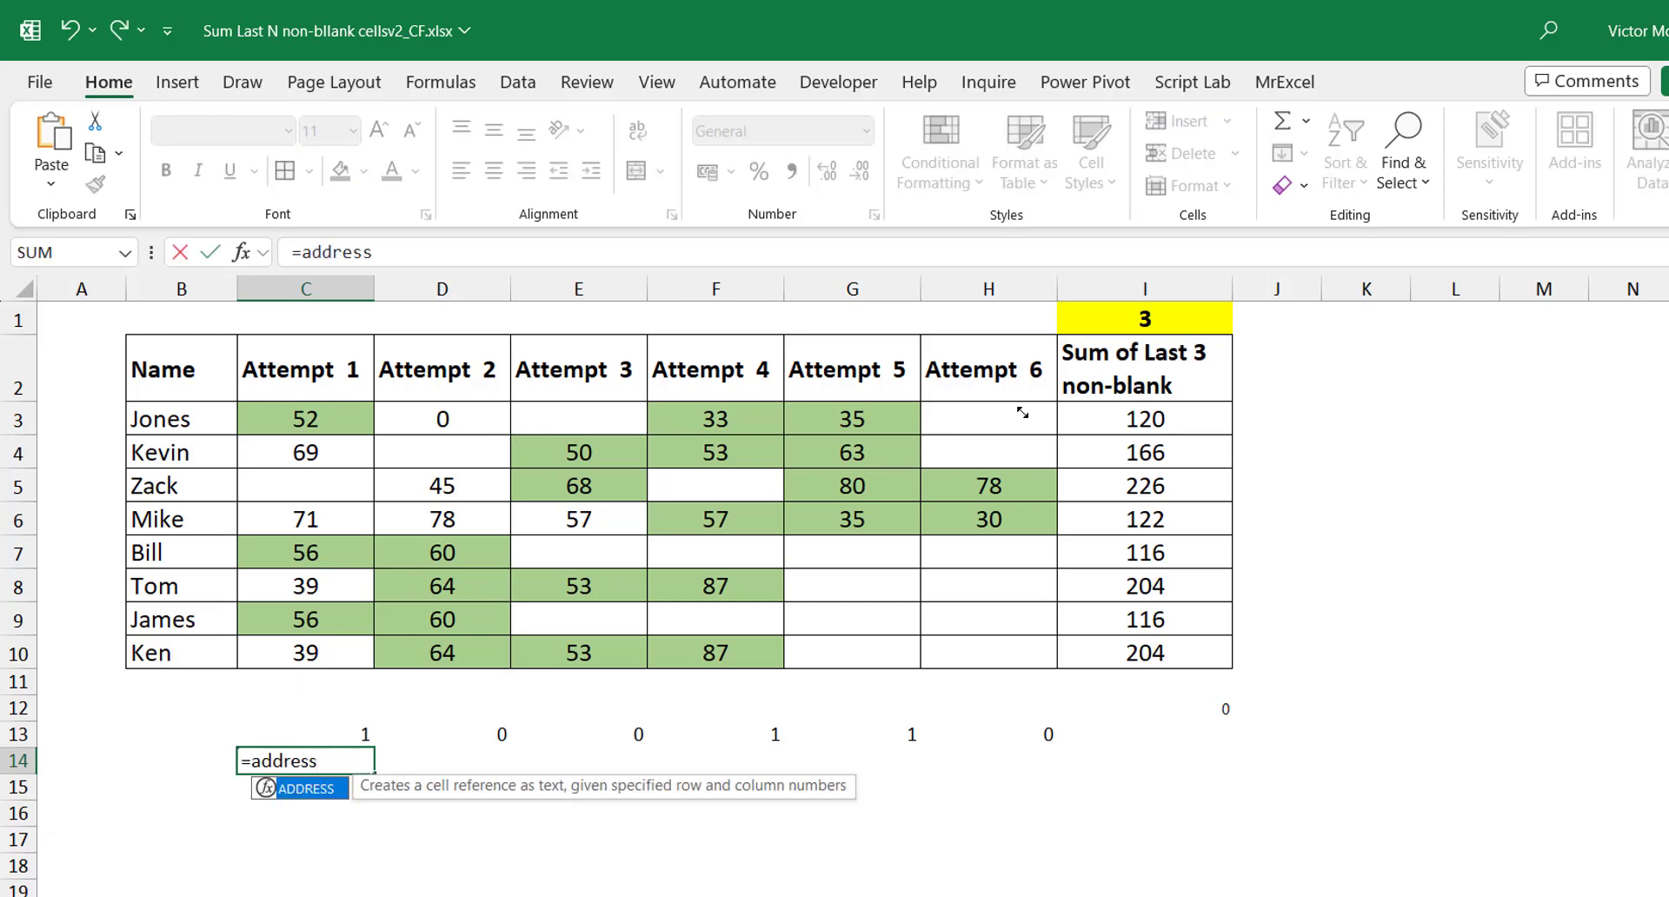
key("Tab")
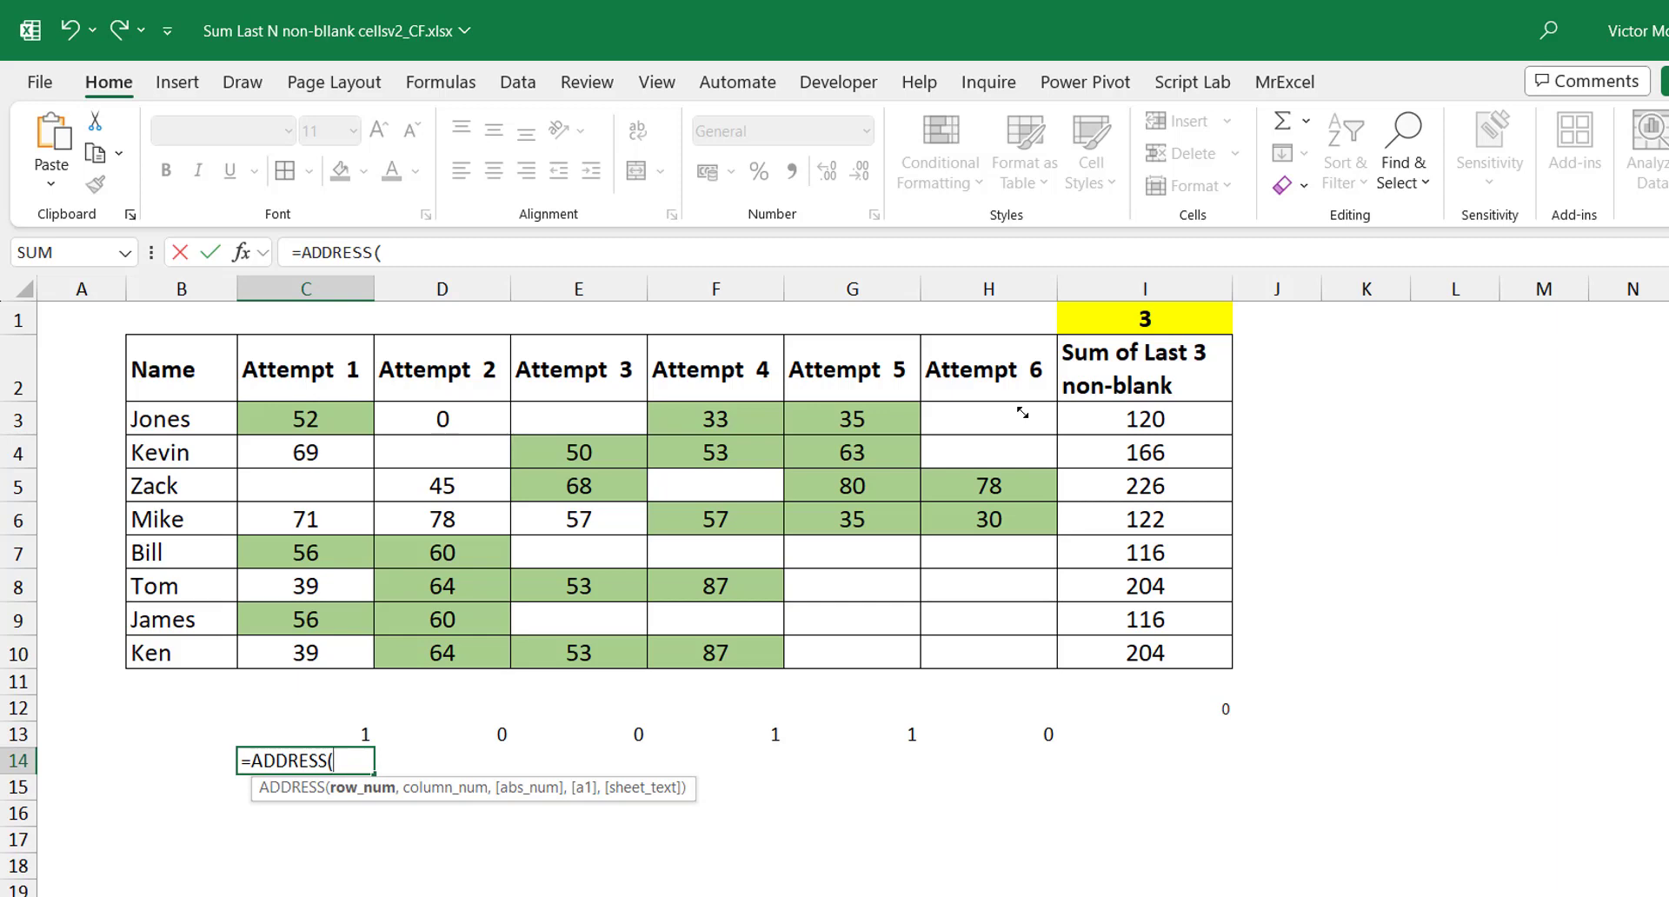
type("ro")
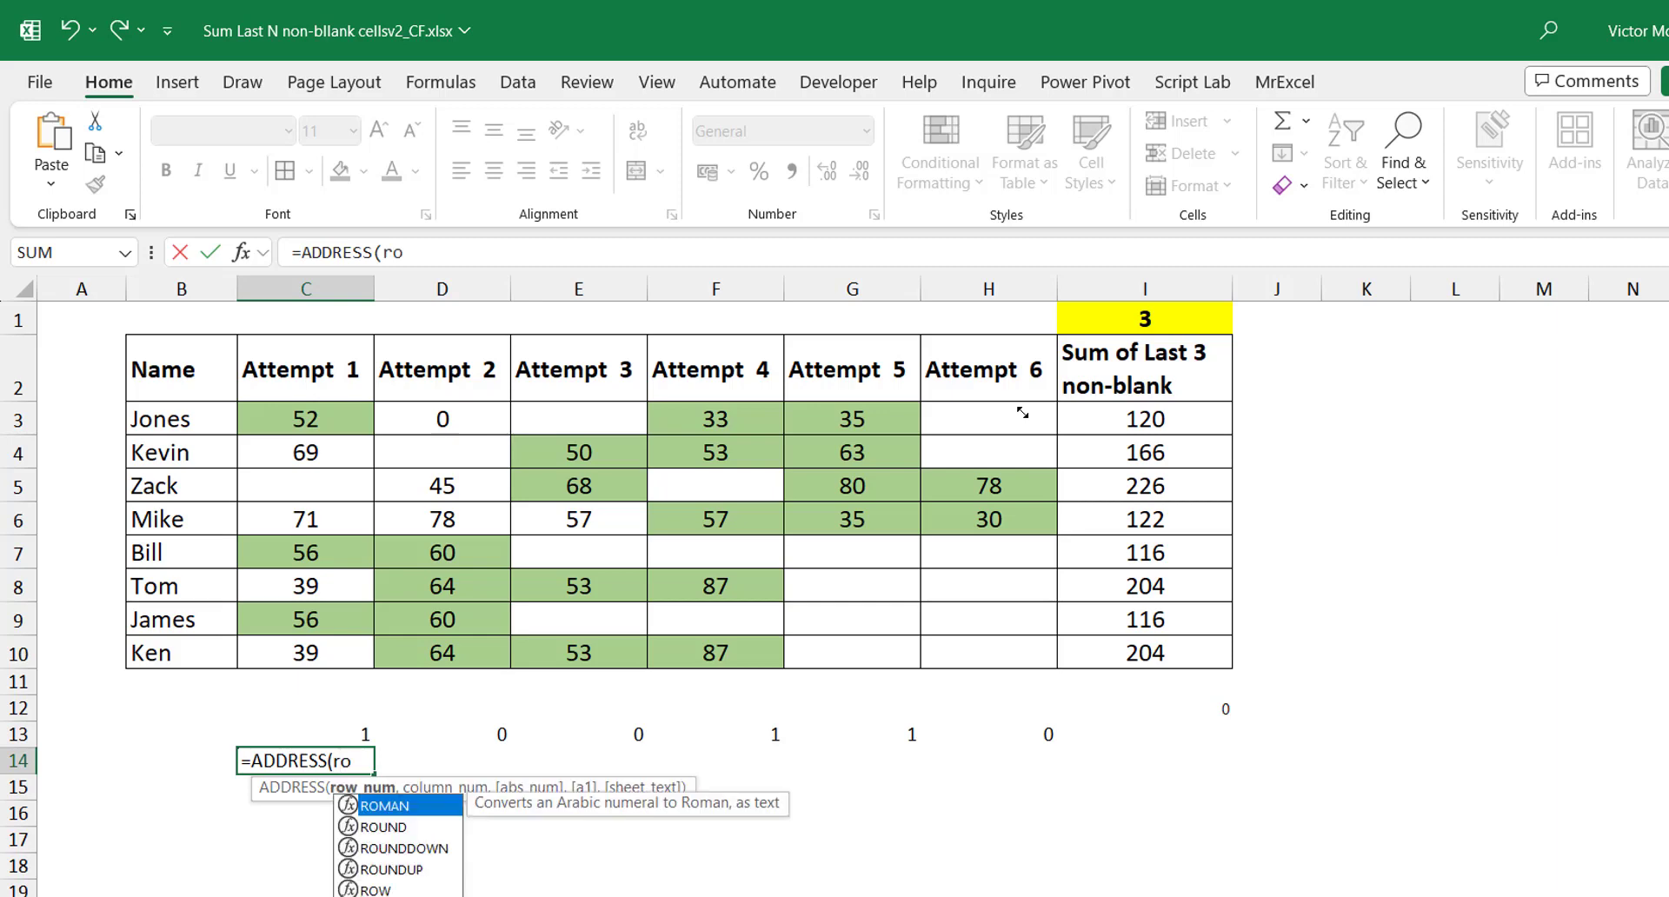
key("Tab")
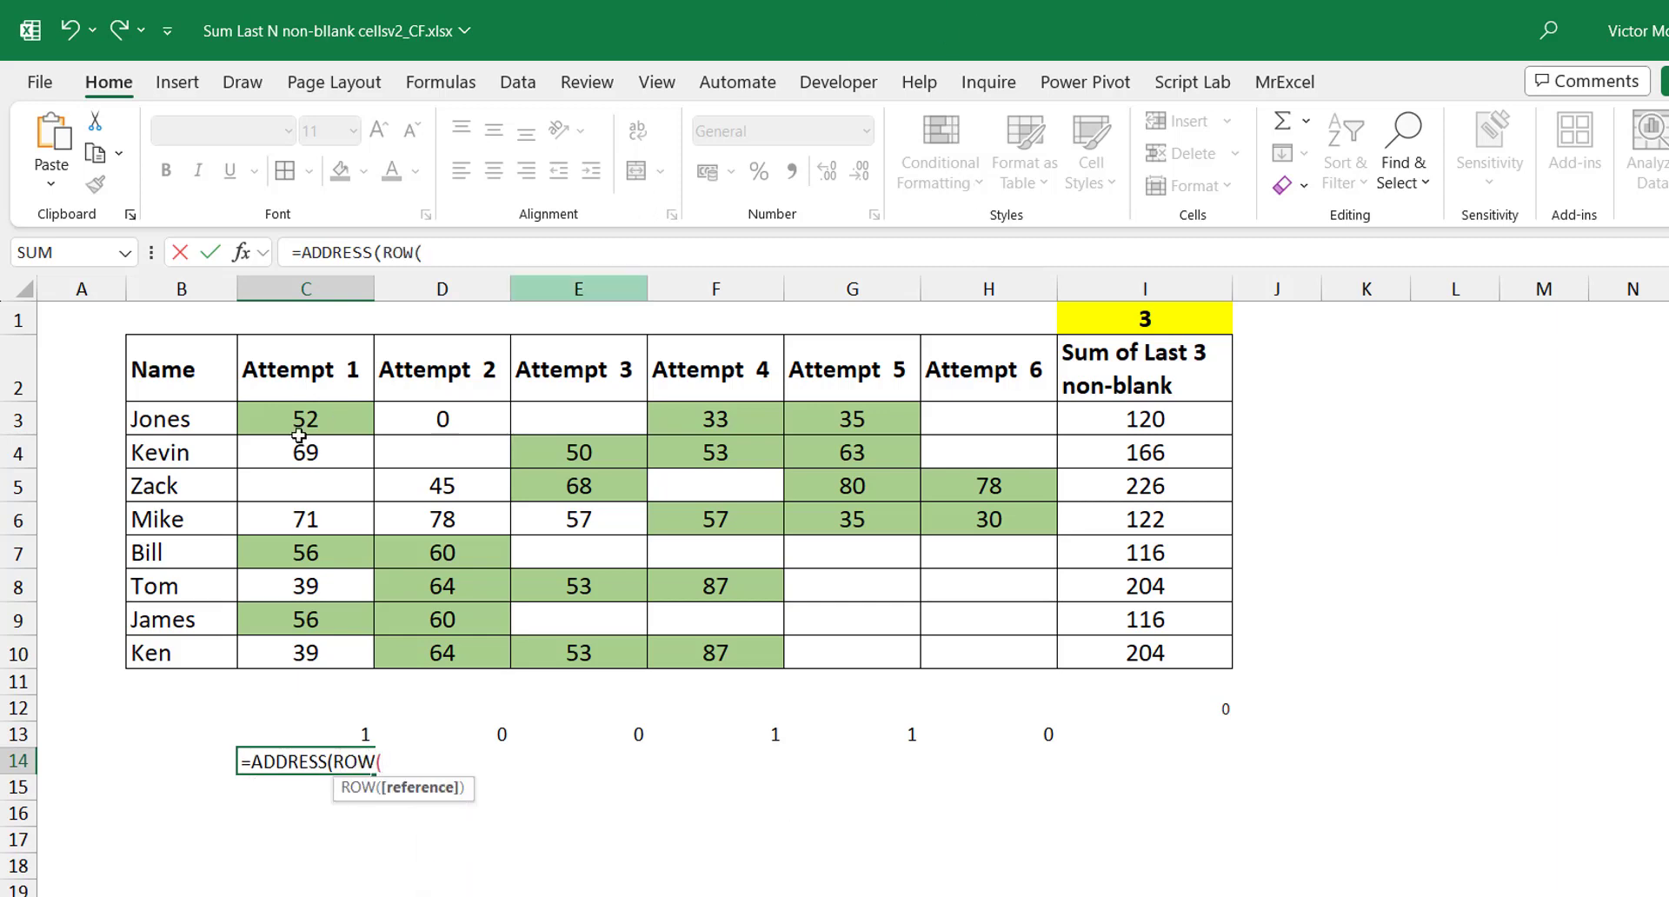
left_click_drag(291, 426, 955, 409)
key("F4")
key("F4")
key("F4")
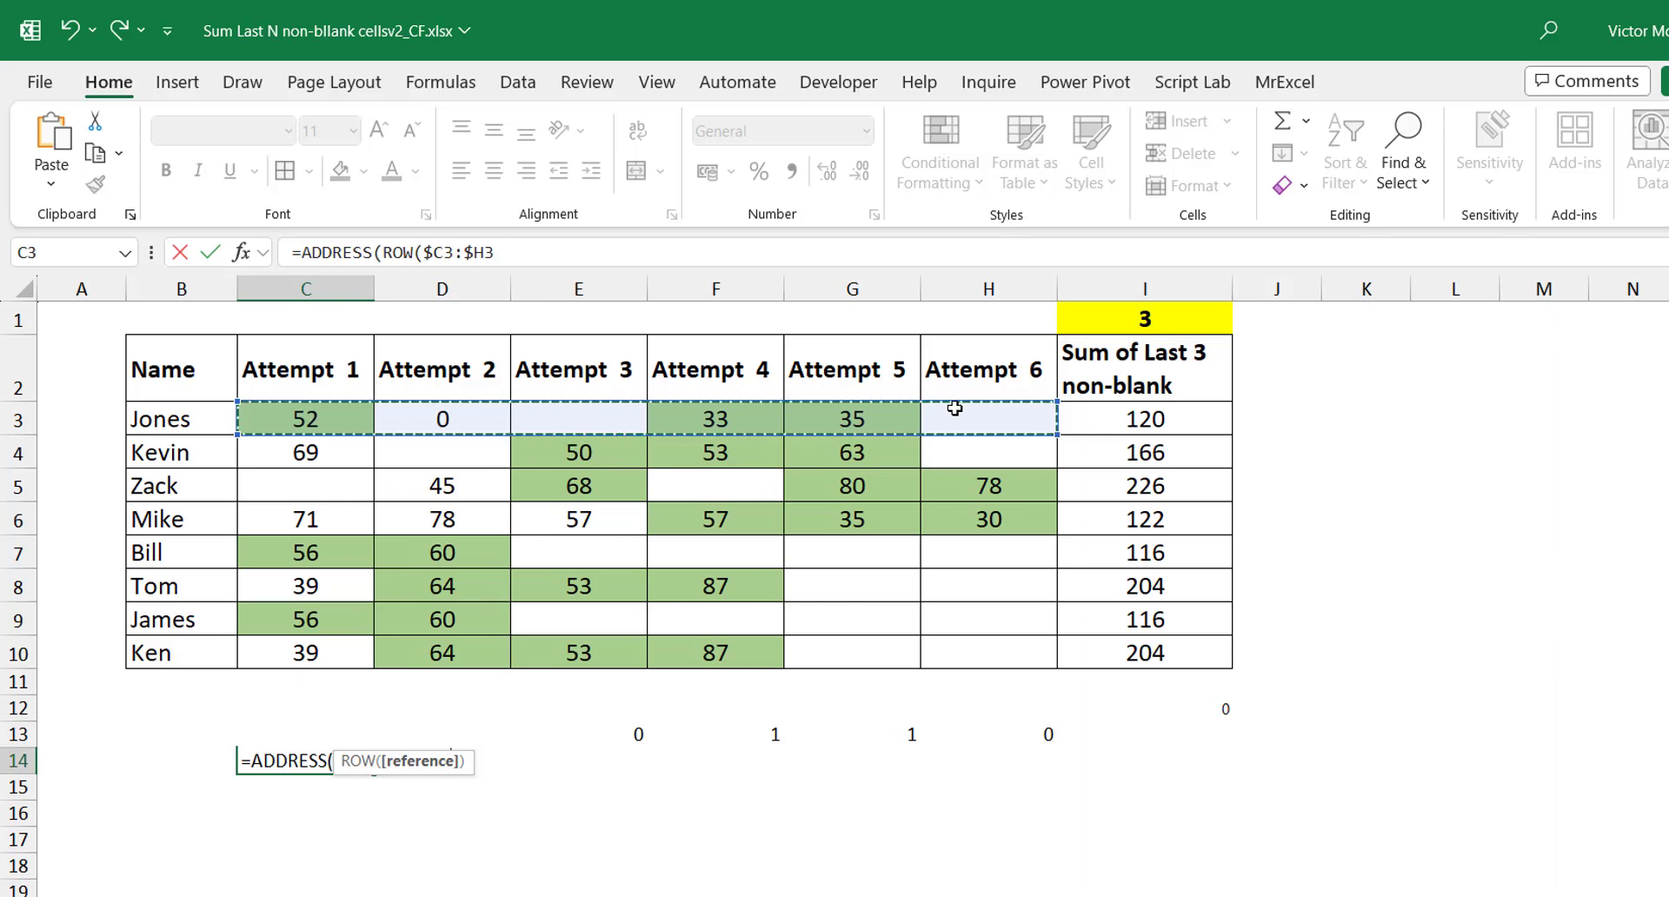
Step: Complete the C14 formula with the column argument as =ADDRESS(ROW($C3:$H3),COLUMN($C$3:$H$3))
type("),column")
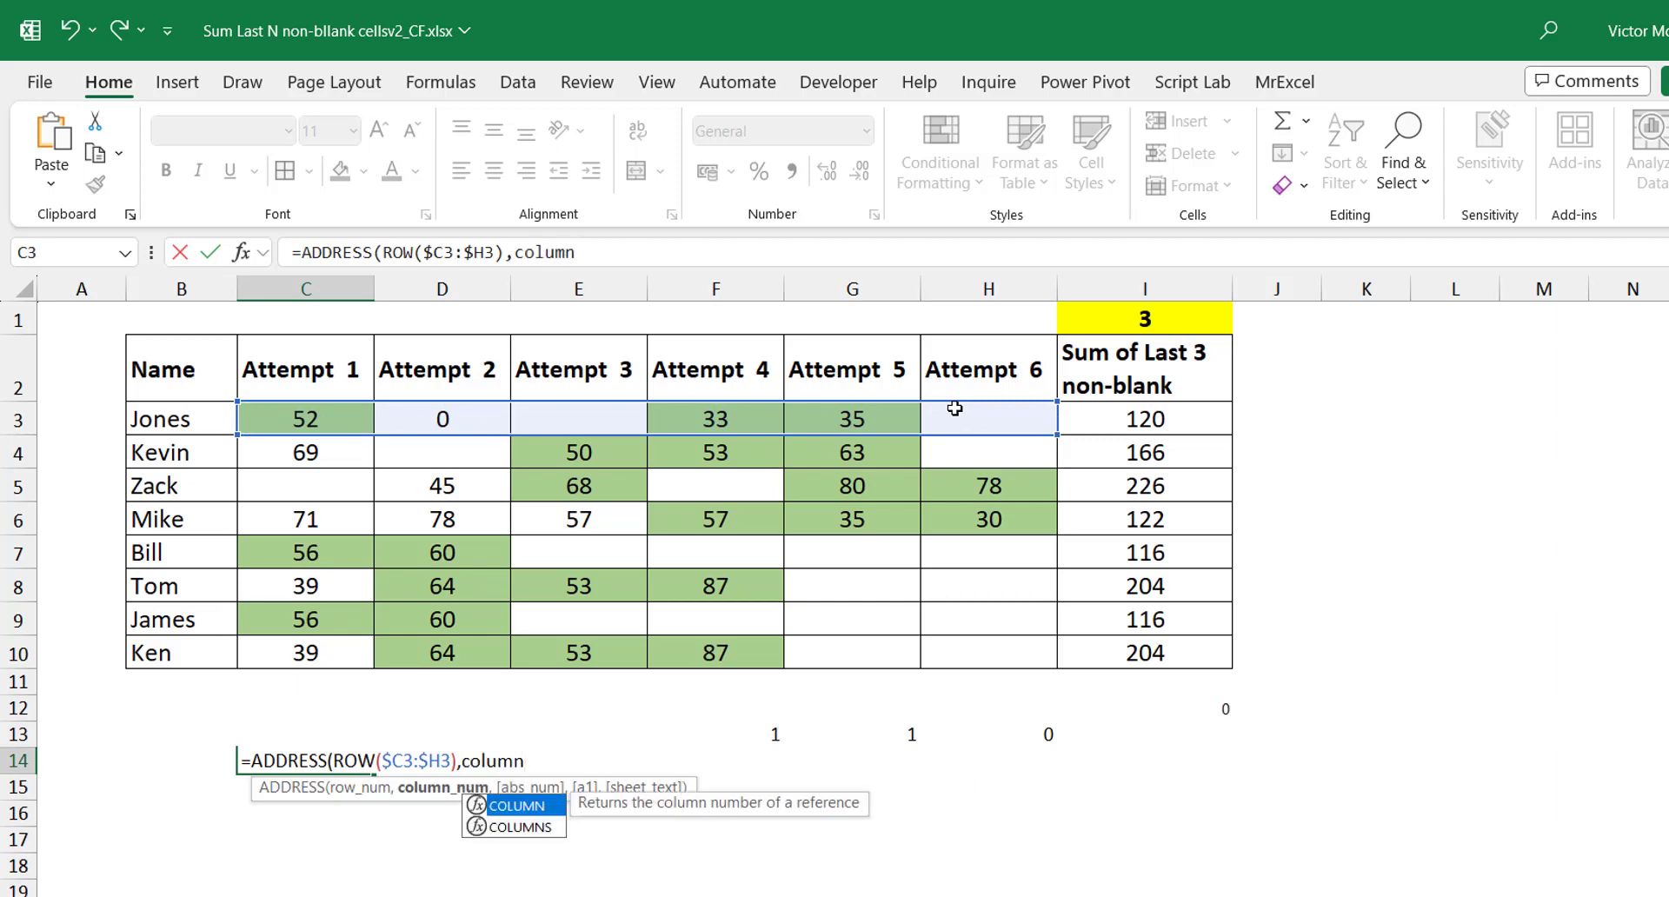
key("Tab")
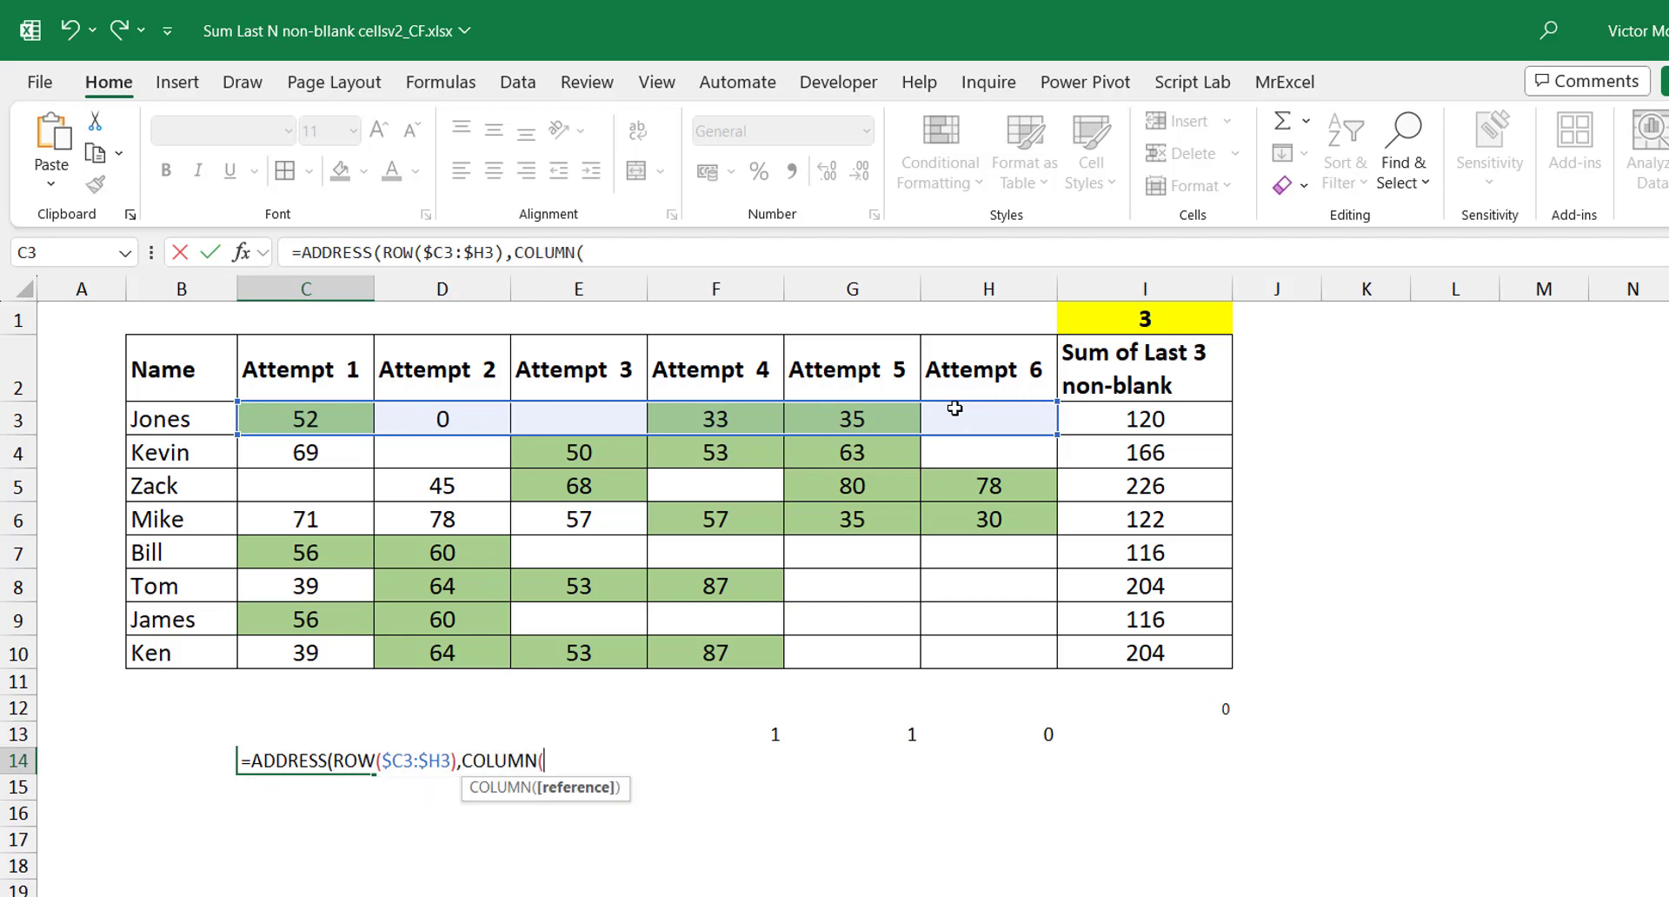
left_click_drag(354, 409, 946, 418)
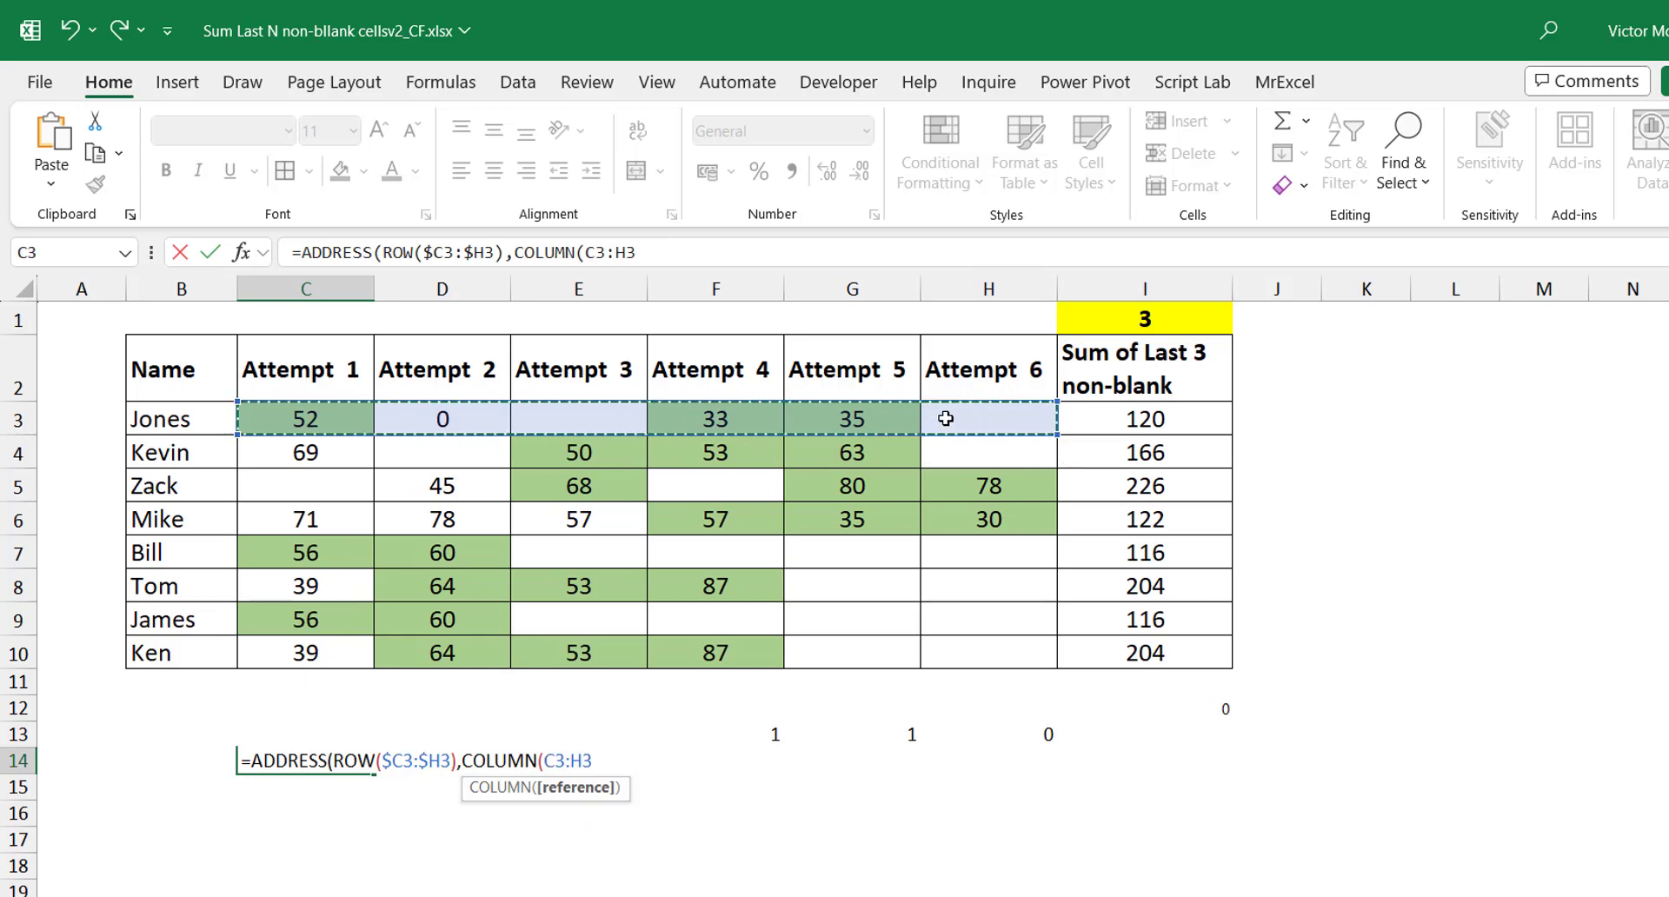
key("F4")
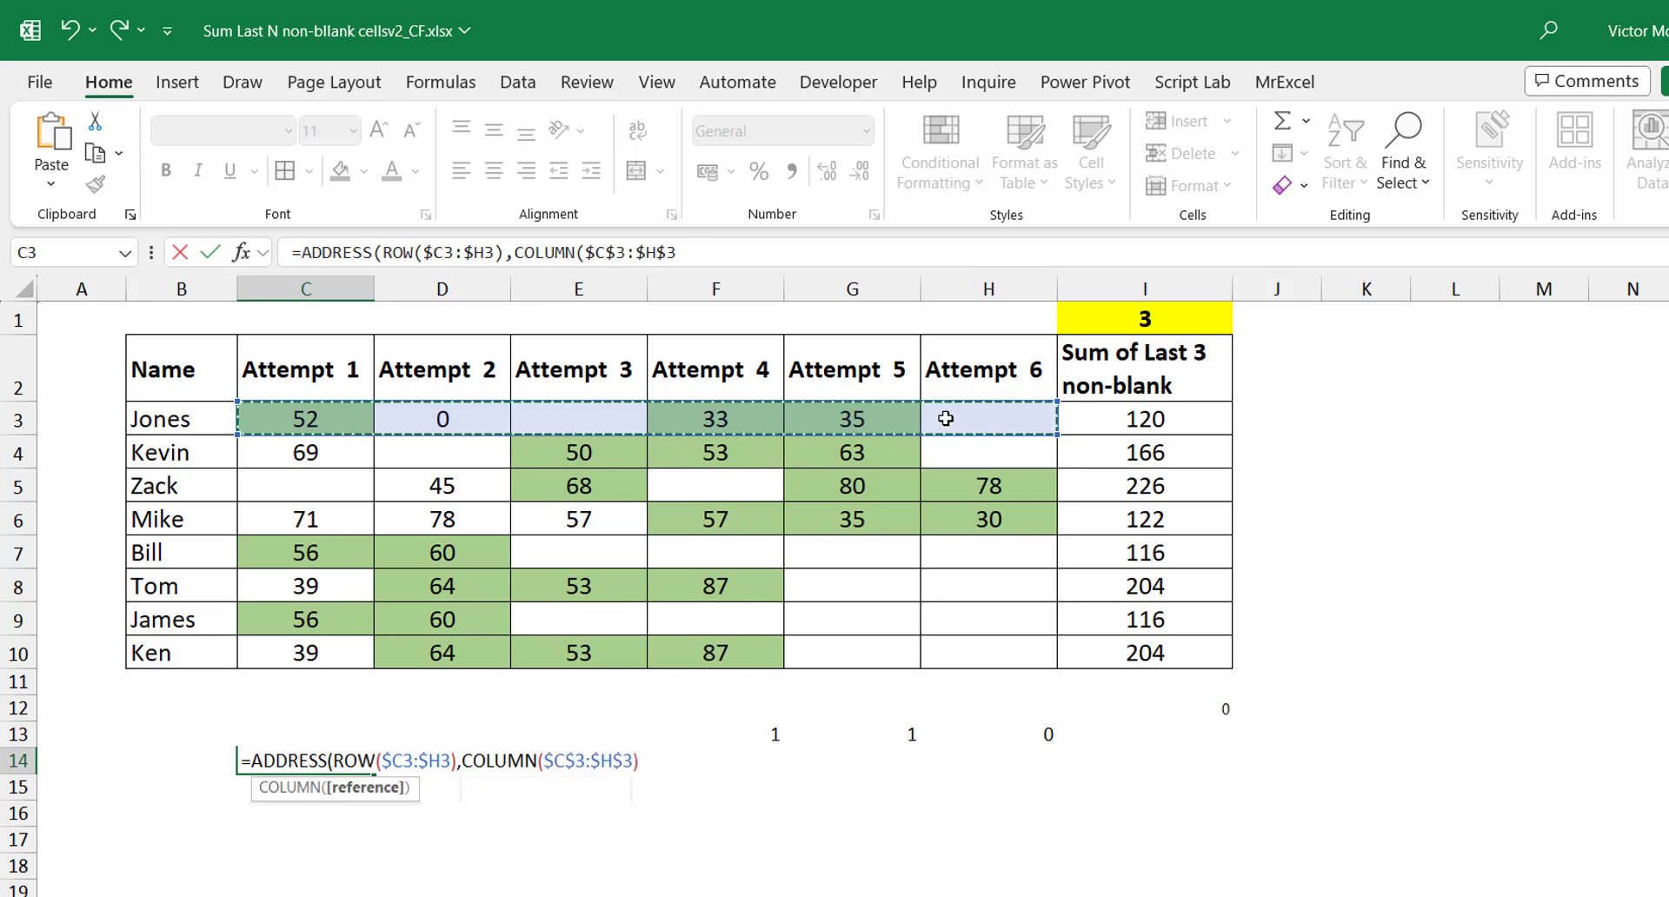
type(")")
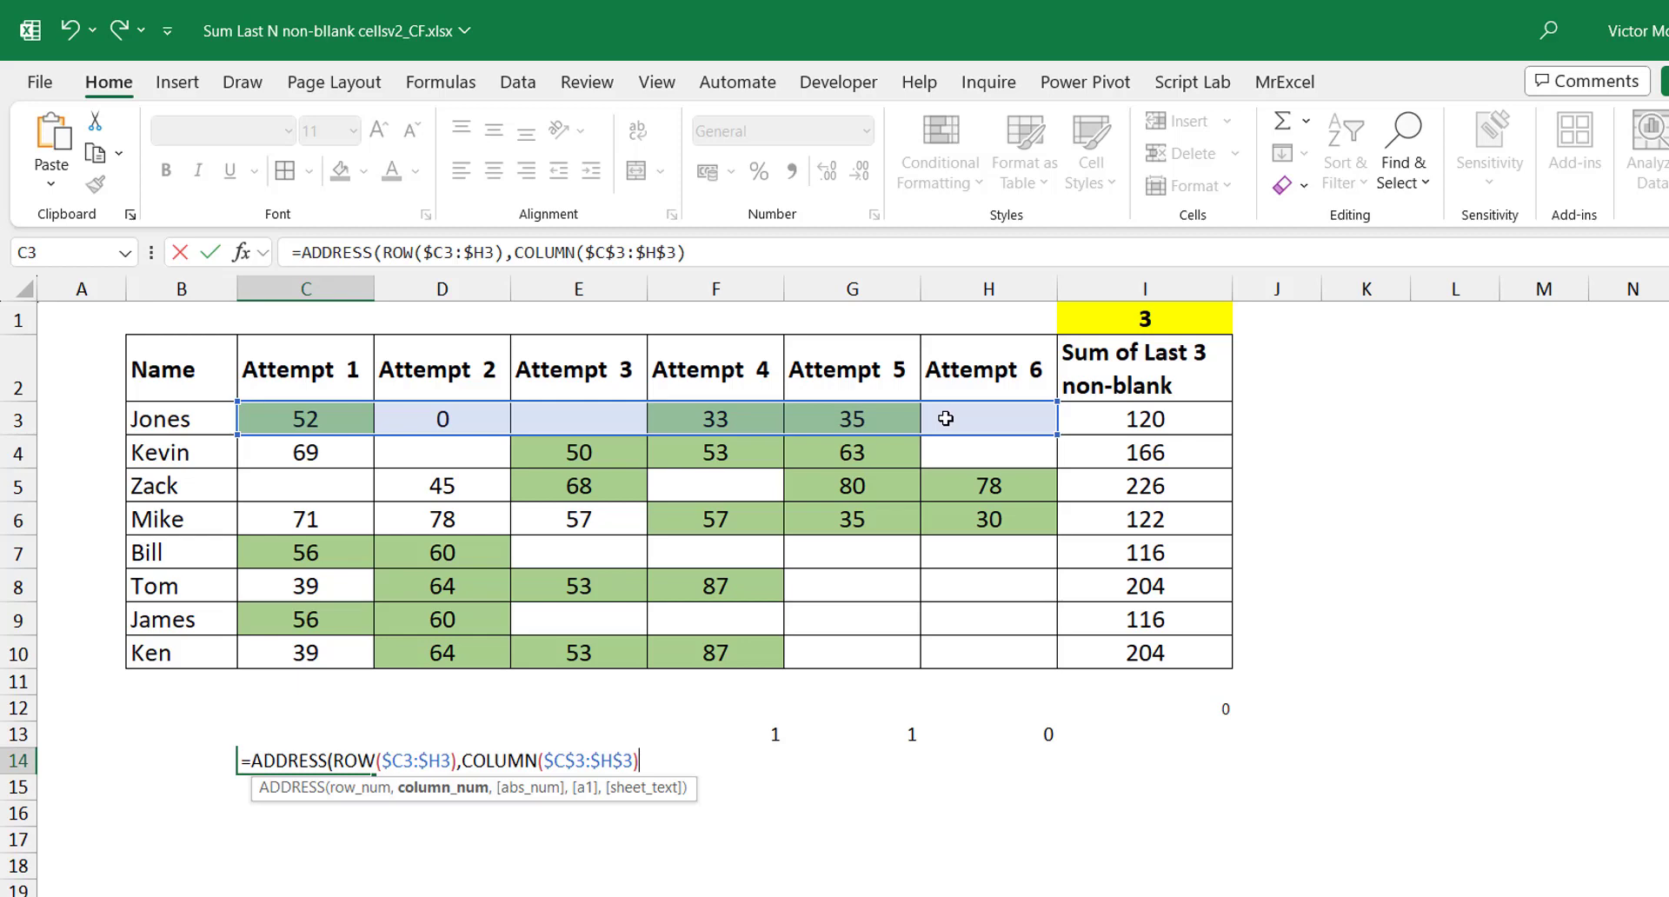
type(")")
key("ctrl+Return")
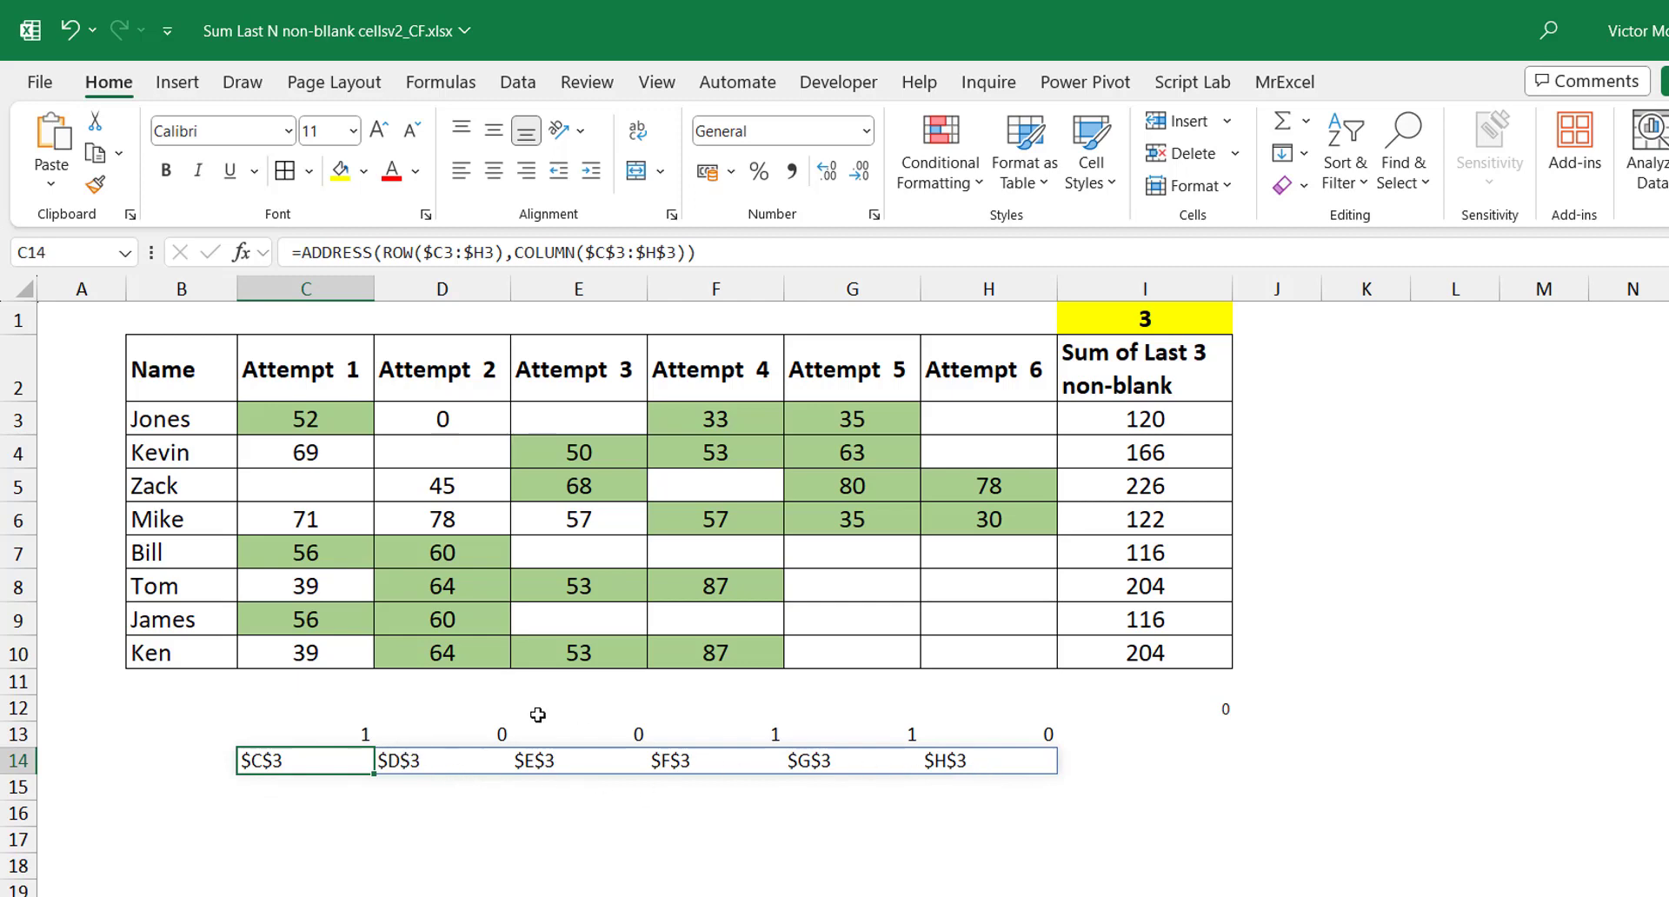
Step: Copy the ADDRESS expression from C14's formula without its equals sign, and select C13
left_click(997, 738)
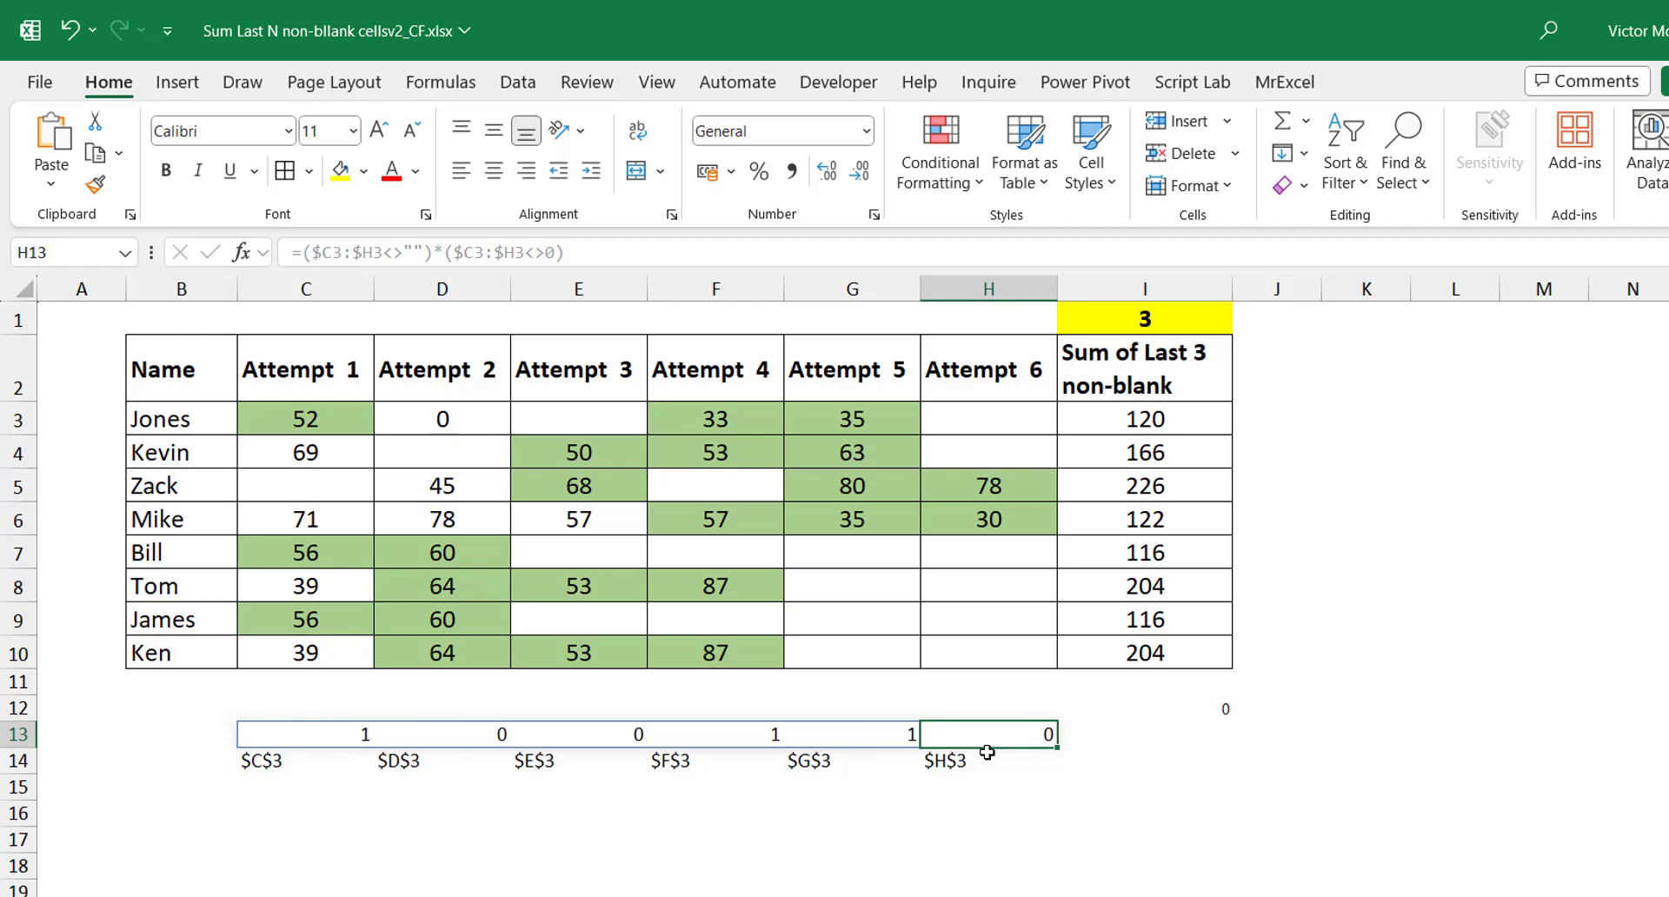
left_click(987, 758)
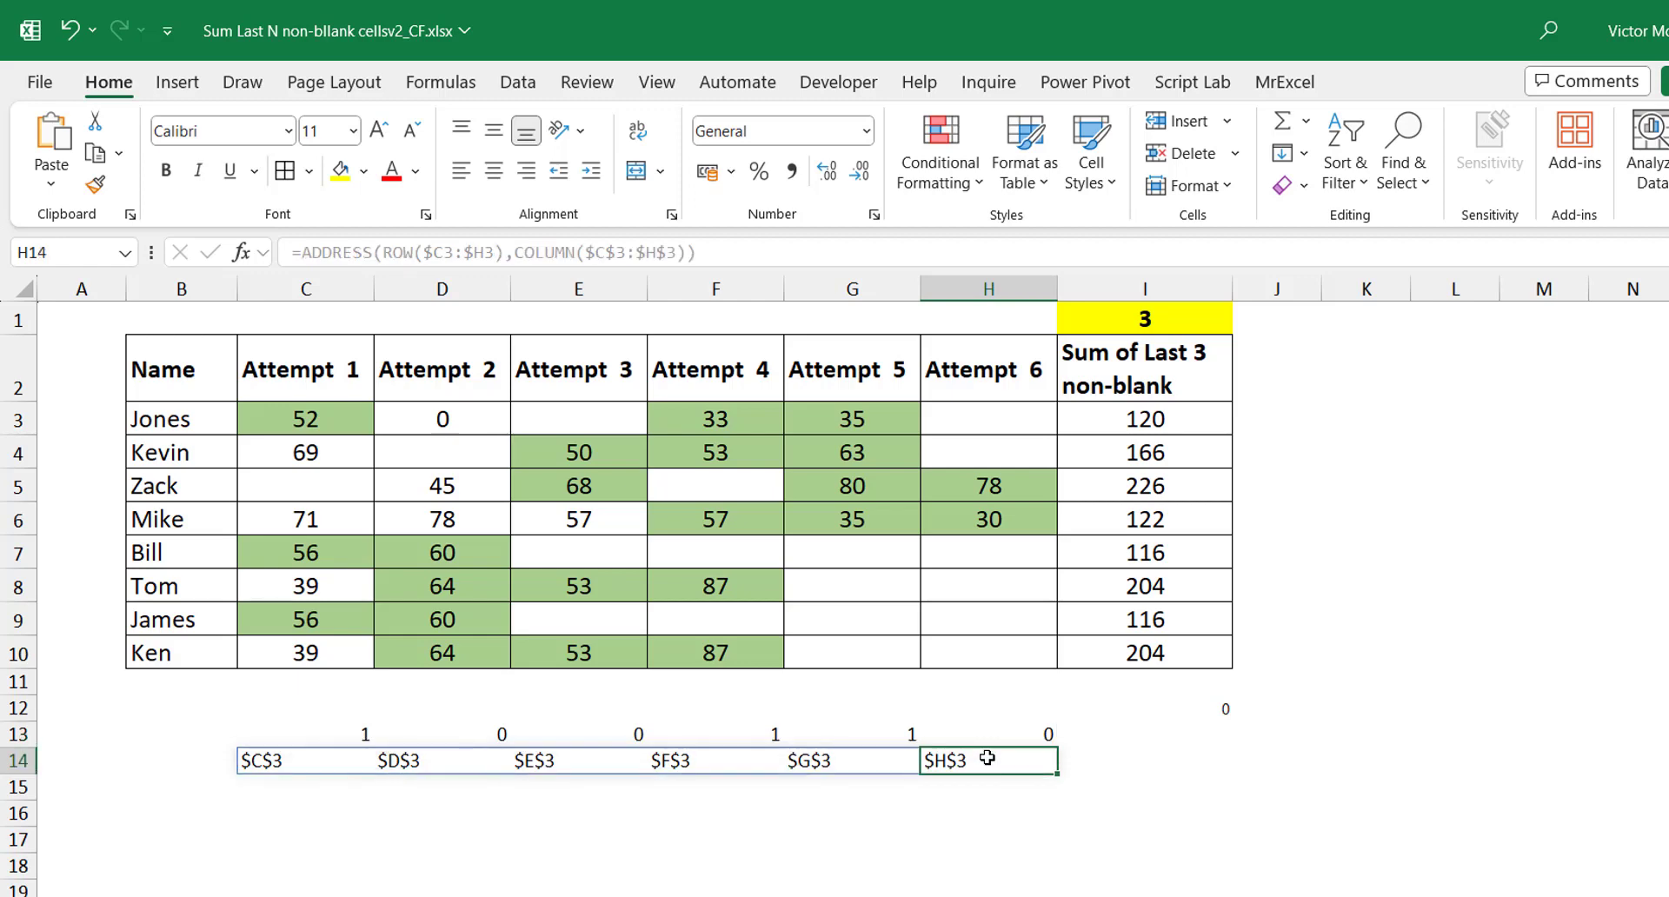
left_click(297, 757)
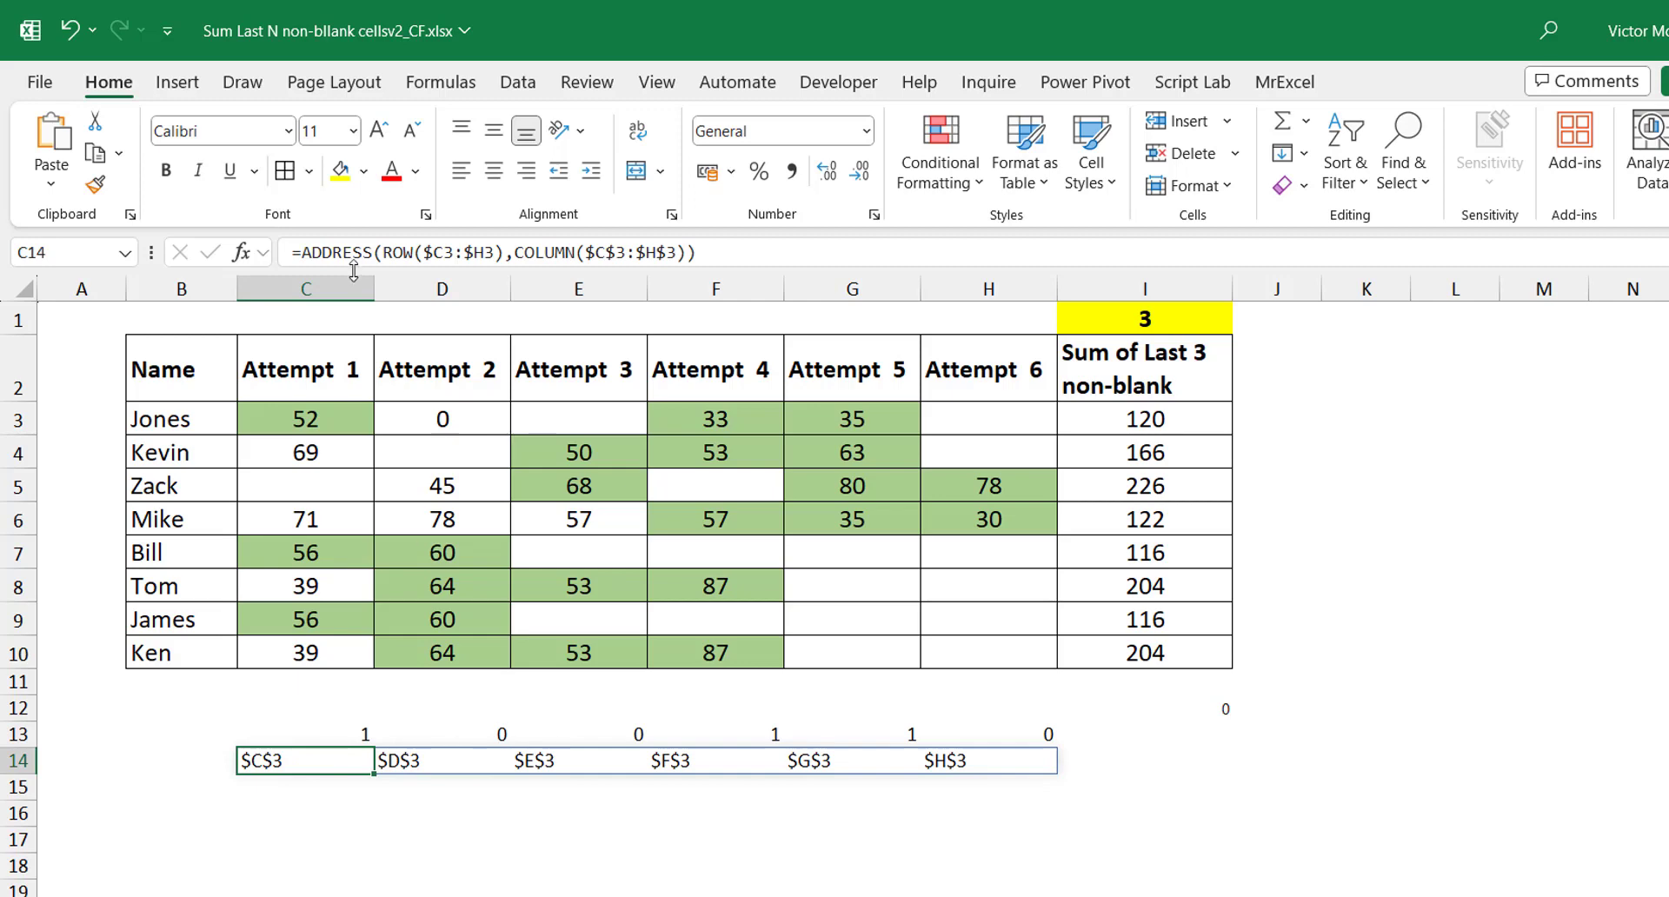
left_click_drag(300, 253, 748, 252)
key("ctrl+c")
key("Escape")
left_click(340, 736)
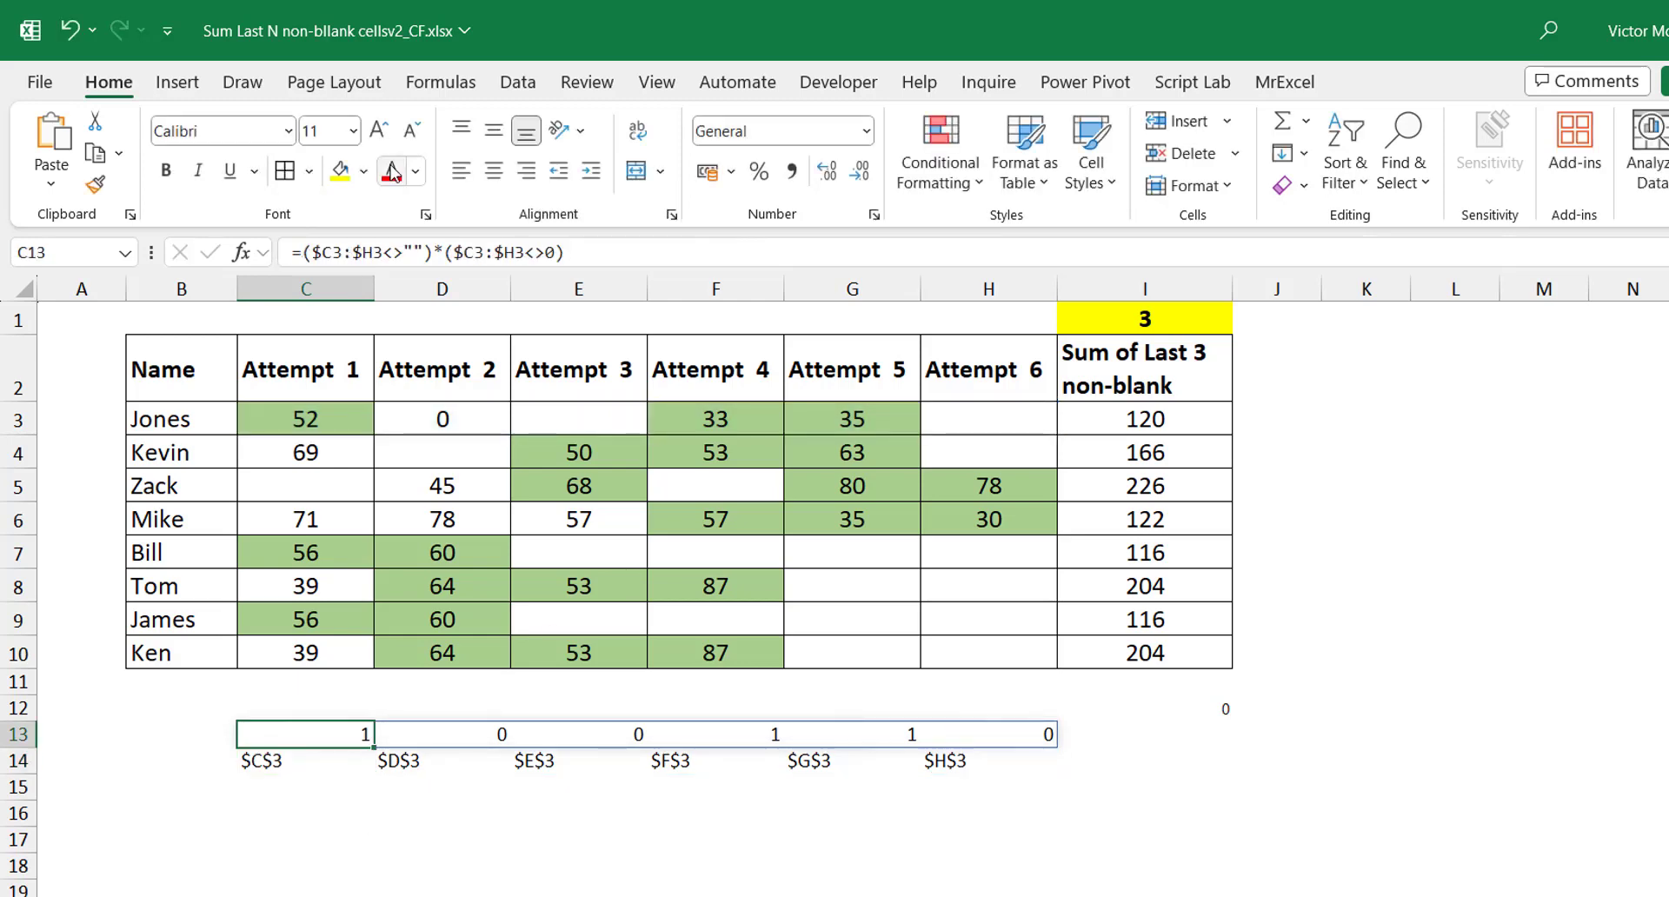
Step: Insert an opening FILTER( directly after the equals sign of the C13 formula, before the two multiplied tests
left_click(300, 254)
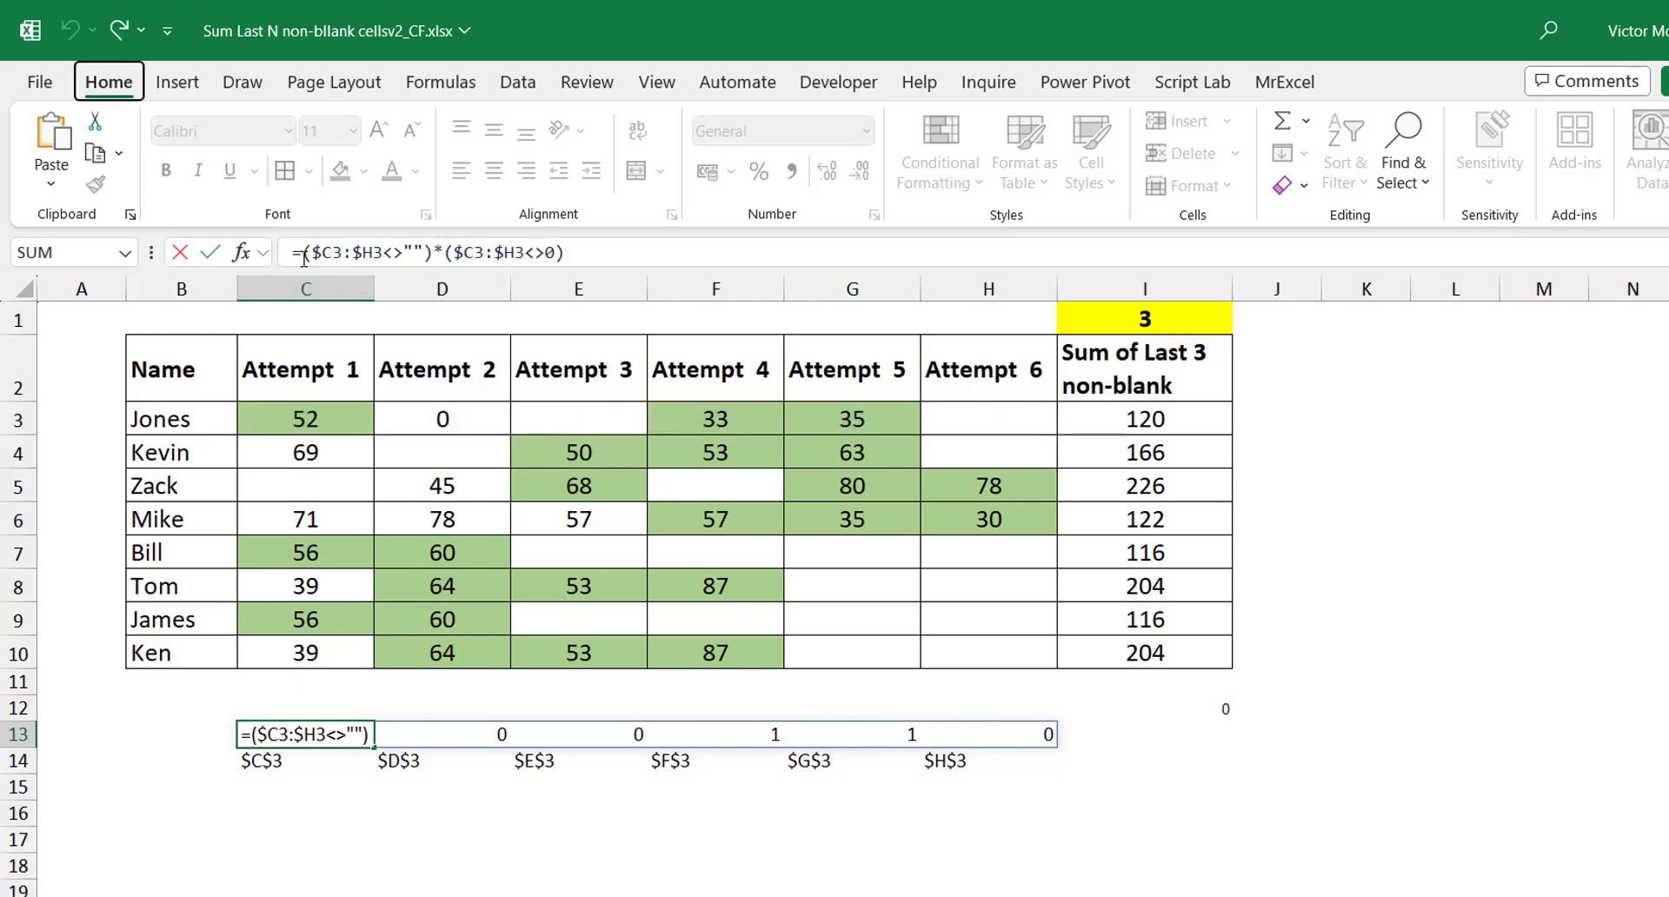
key("BackSpace")
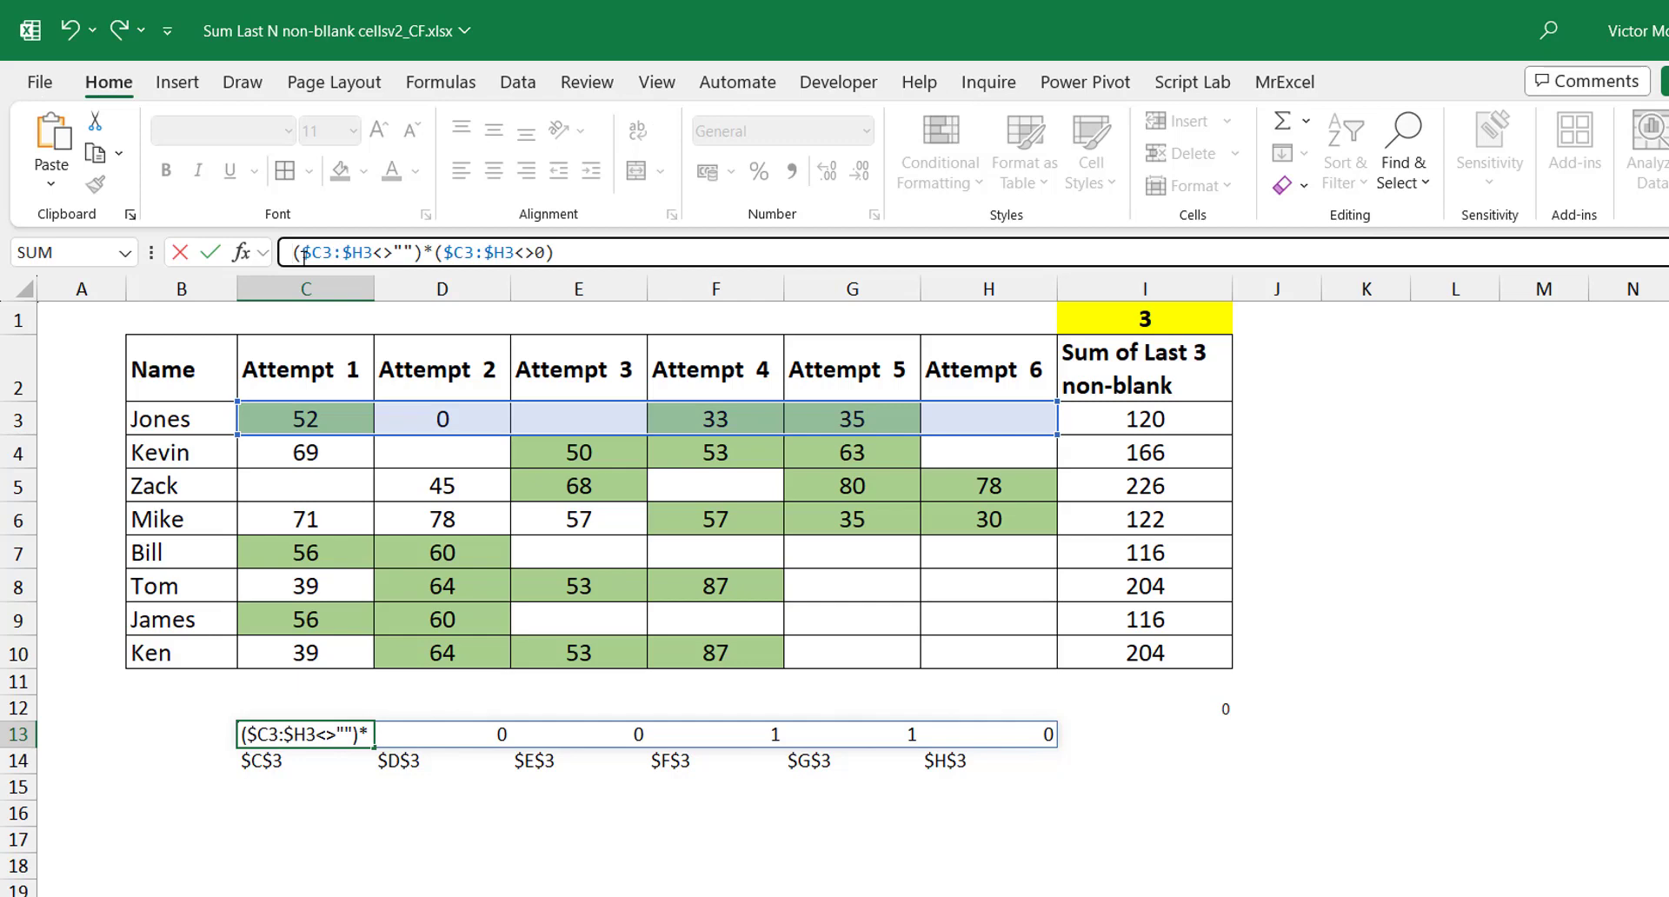
type("=")
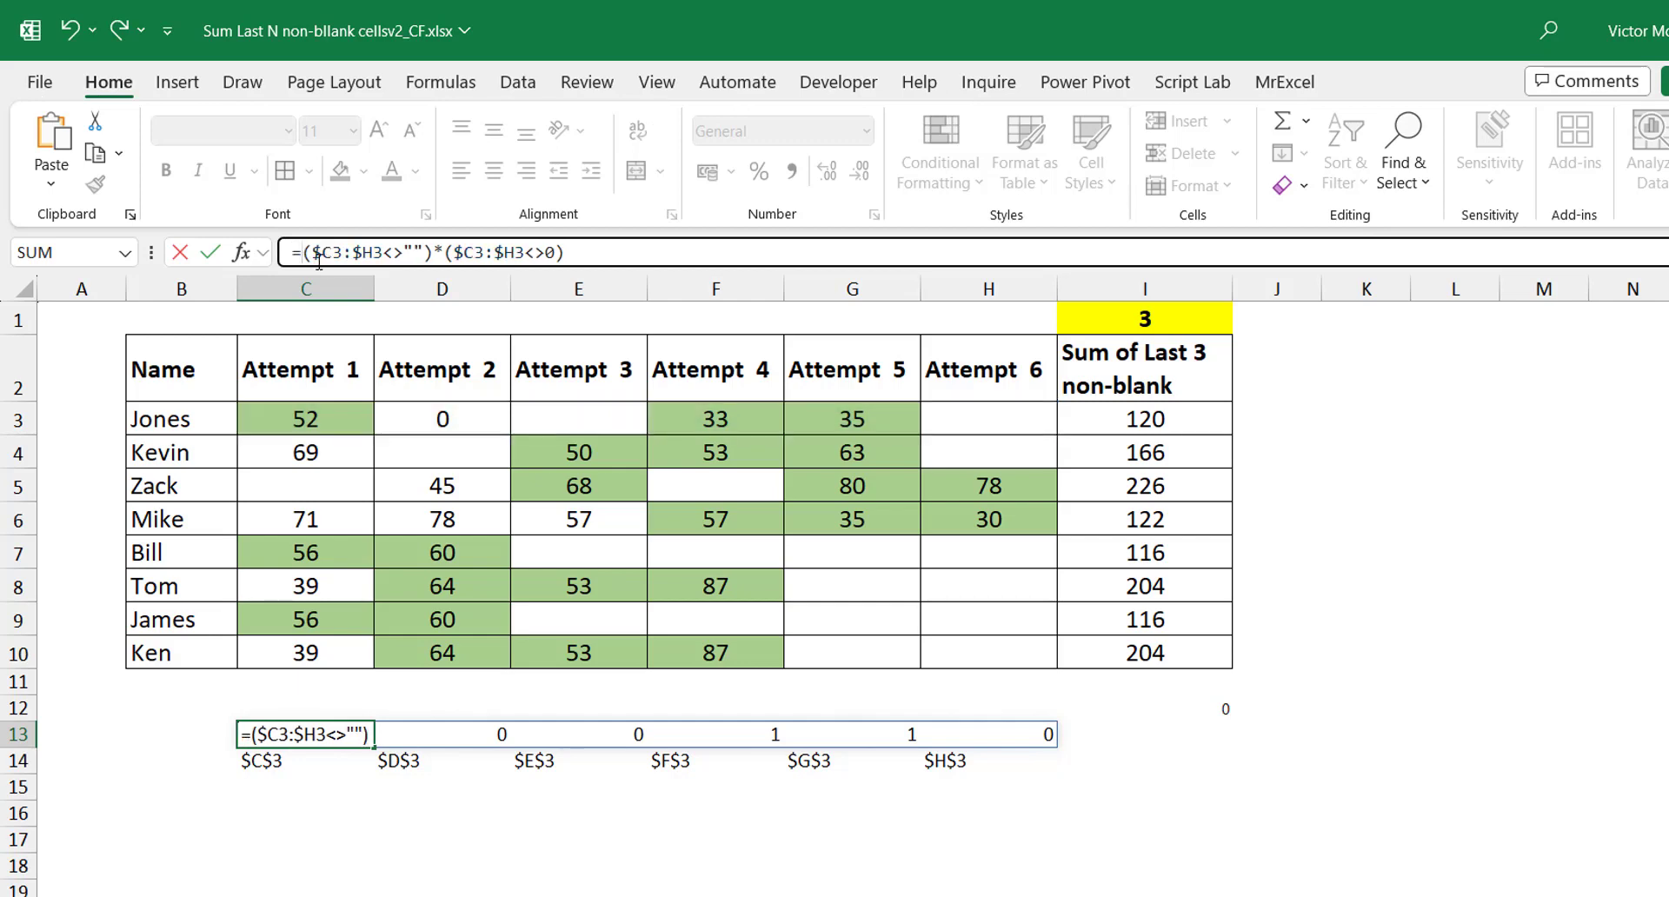
key("BackSpace")
type("=filter")
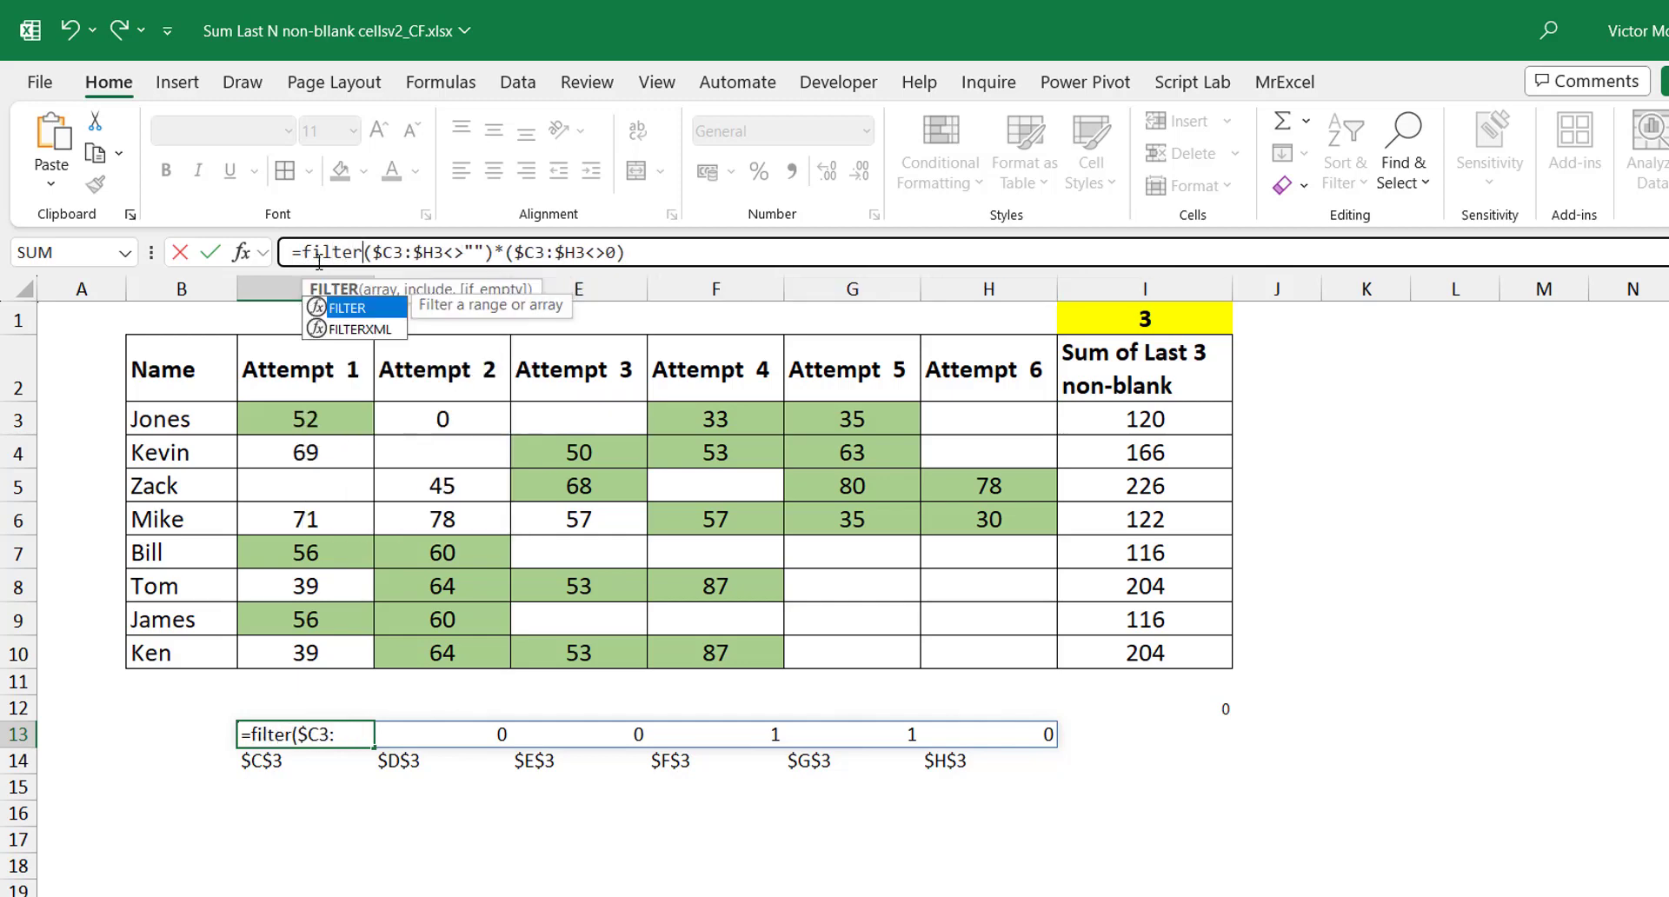
type("(")
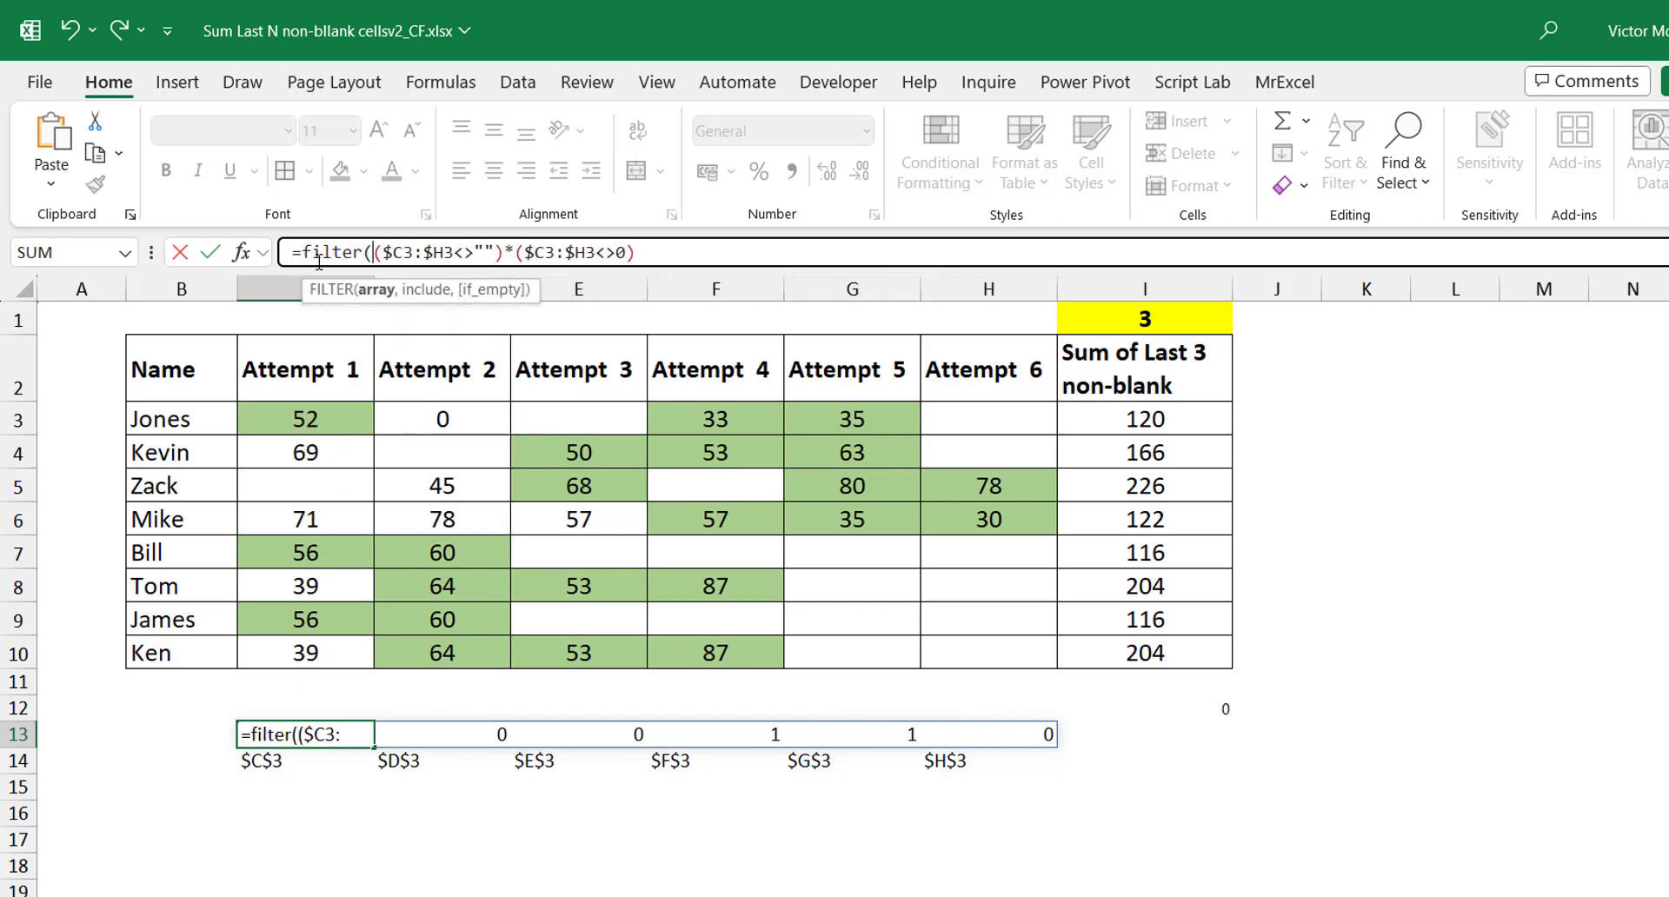
Step: Enlarge the formula editing area and put the multiplied tests on a new line below =filter(, without stray equals signs
key("BackSpace")
key("BackSpace")
key("BackSpace")
key("BackSpace")
key("BackSpace")
key("BackSpace")
key("BackSpace")
key("BackSpace")
key("ctrl+shift+u")
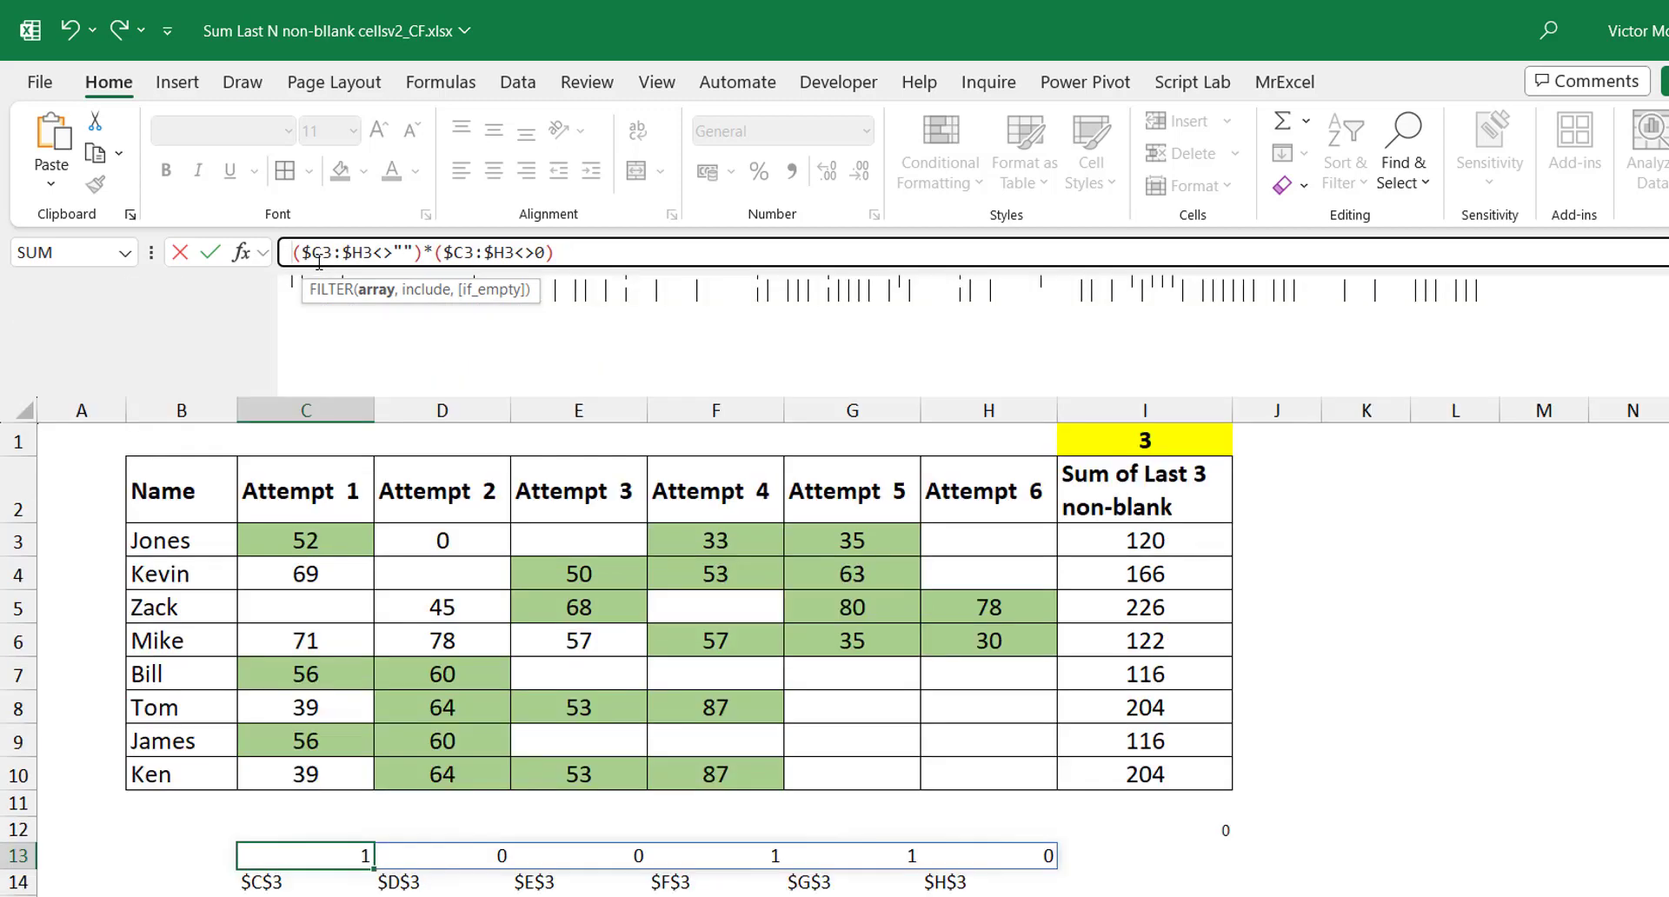
type("=")
key("alt+Return")
left_click(358, 256)
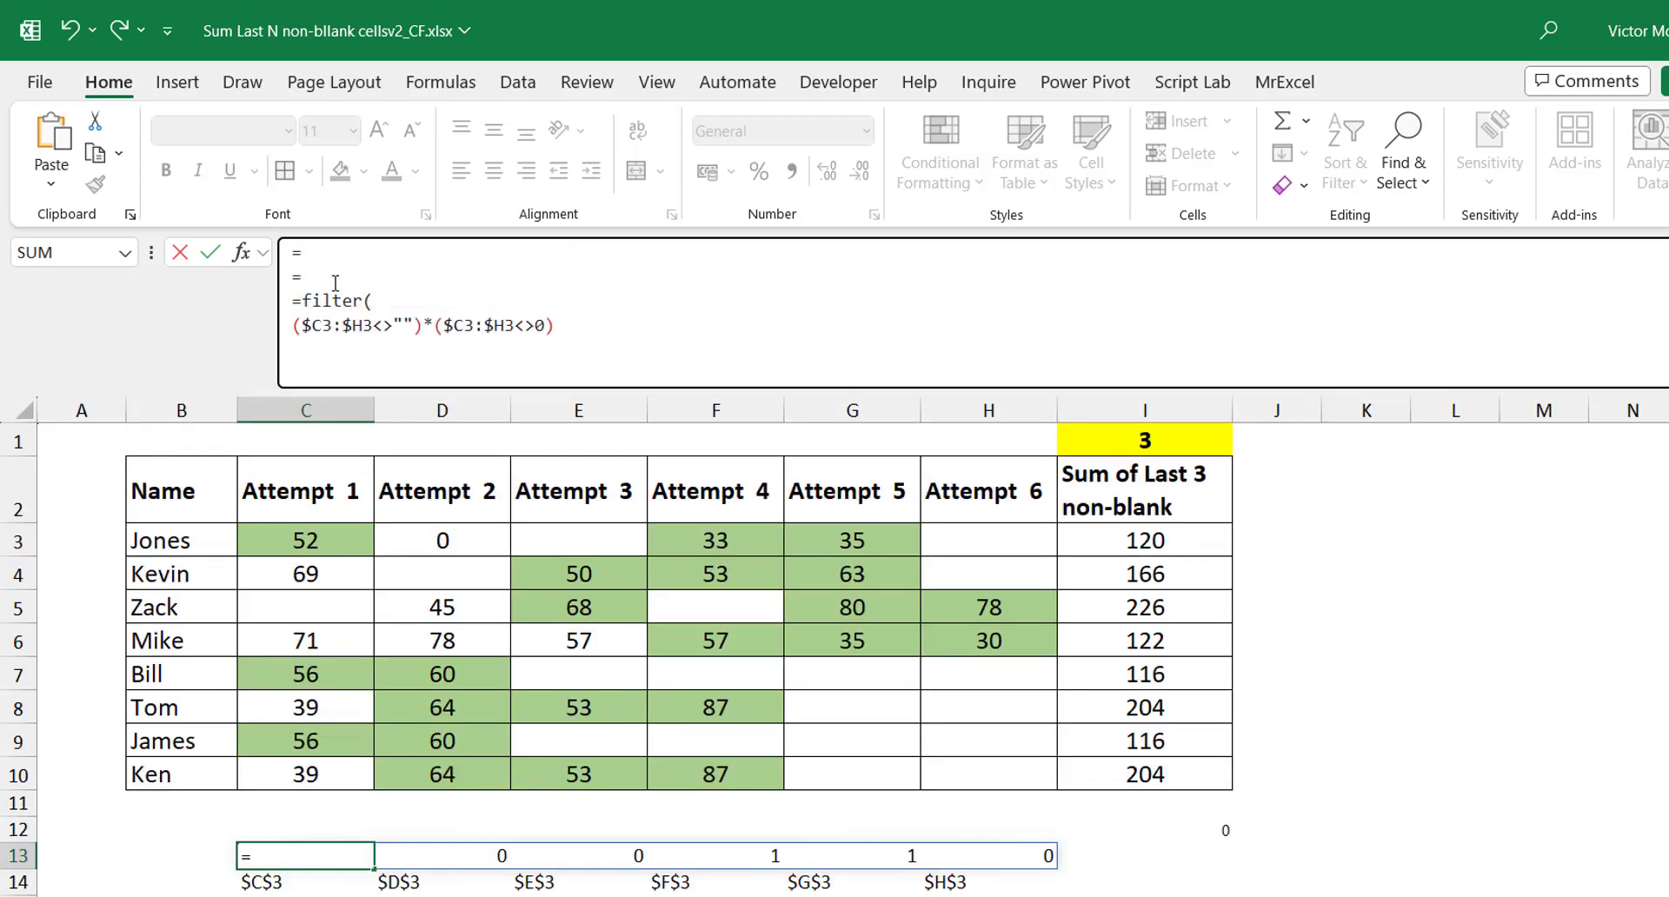
left_click_drag(337, 283, 273, 243)
key("Delete")
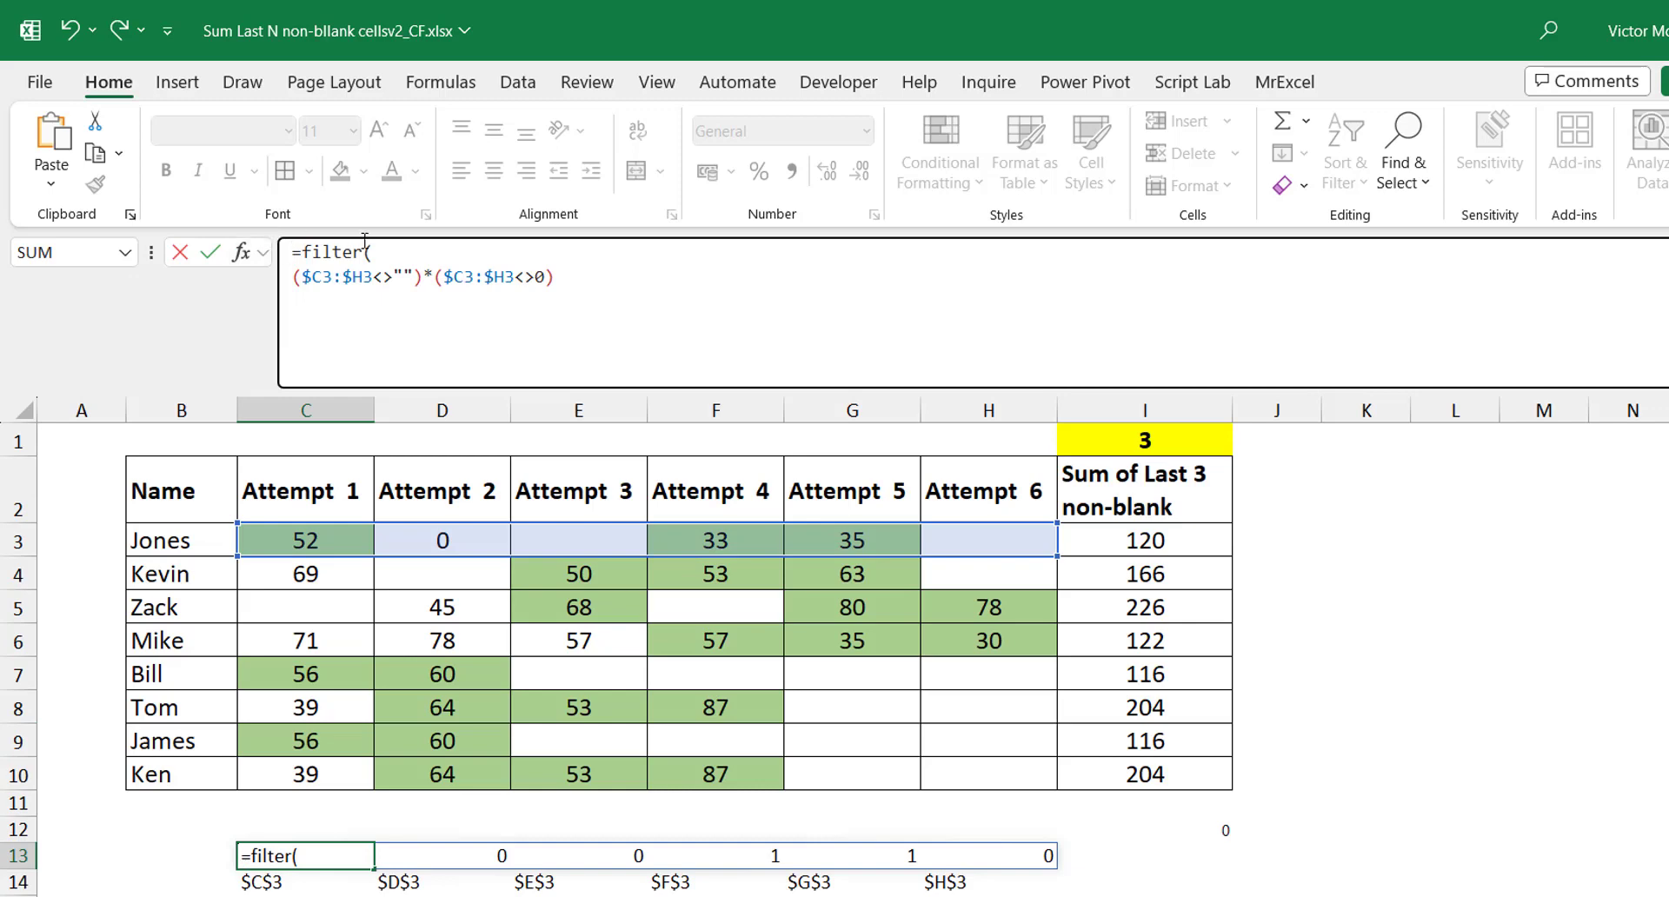
Step: Paste the ADDRESS expression as FILTER's array in C13, keep the multiplied tests as the include argument, and enter the formula
left_click(393, 251)
key("ctrl+v")
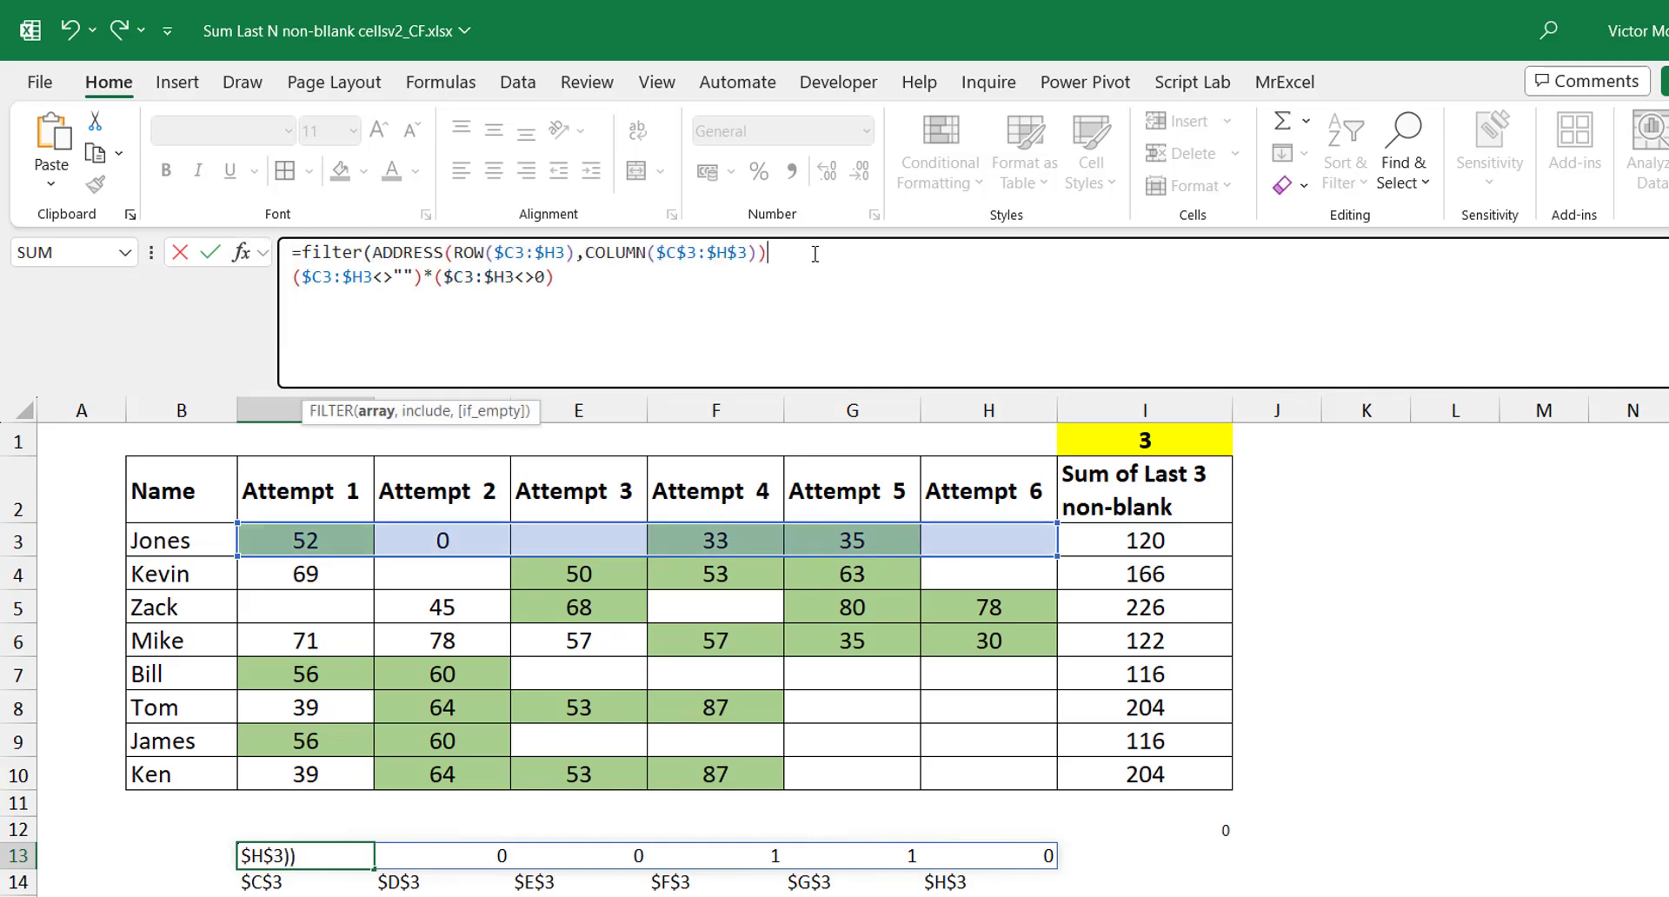
type(",")
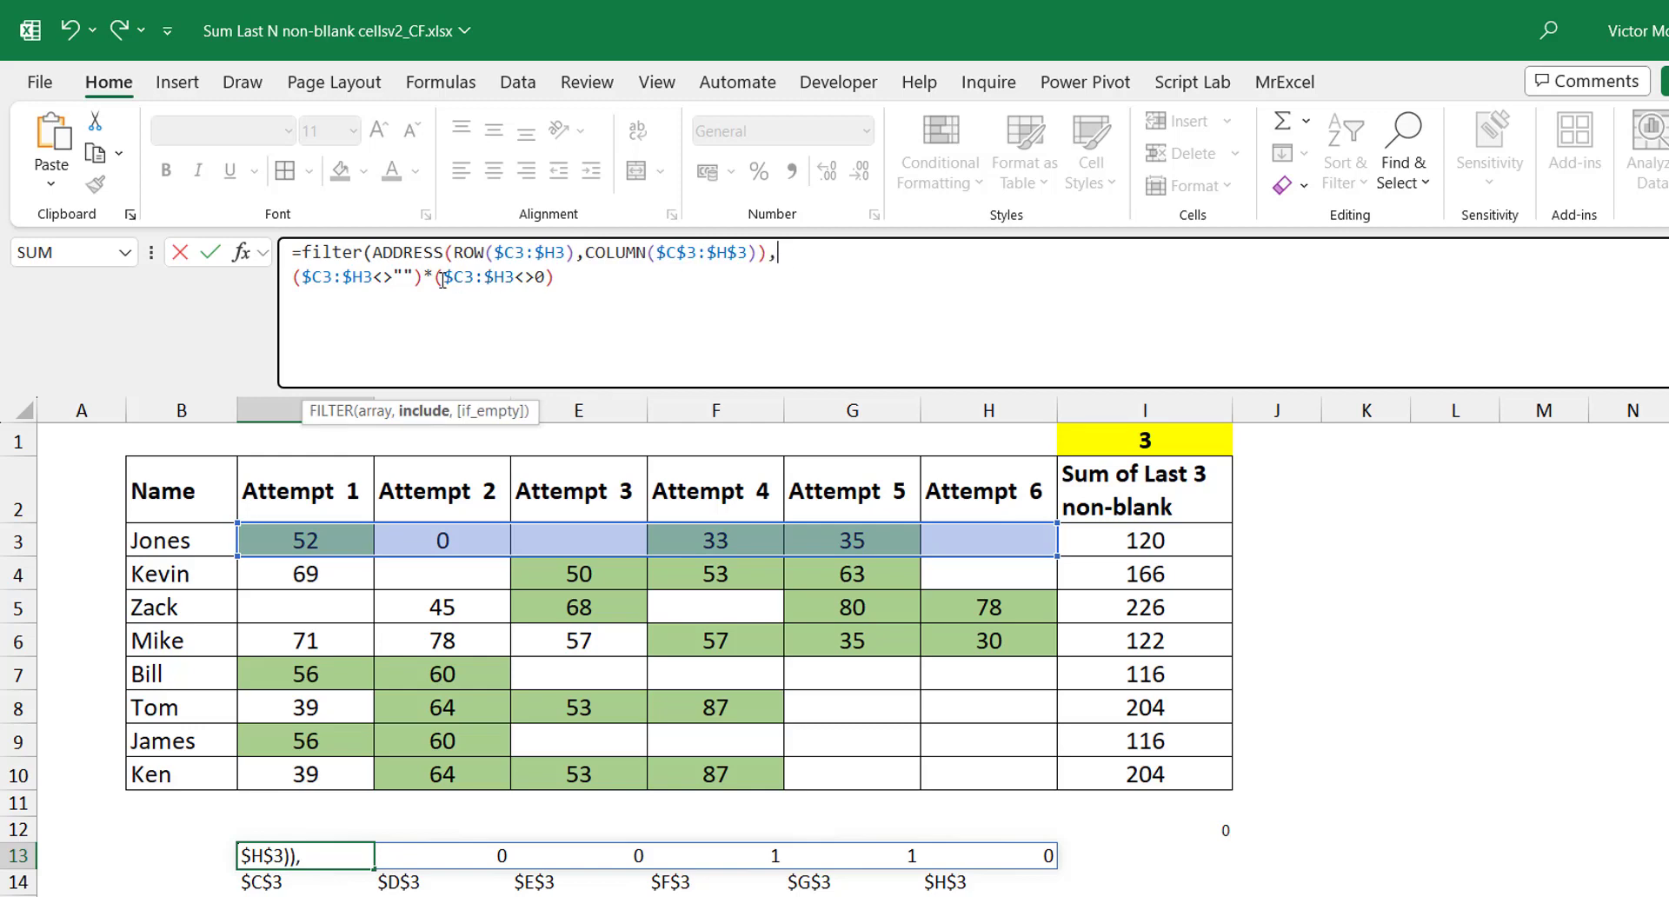
left_click(582, 280)
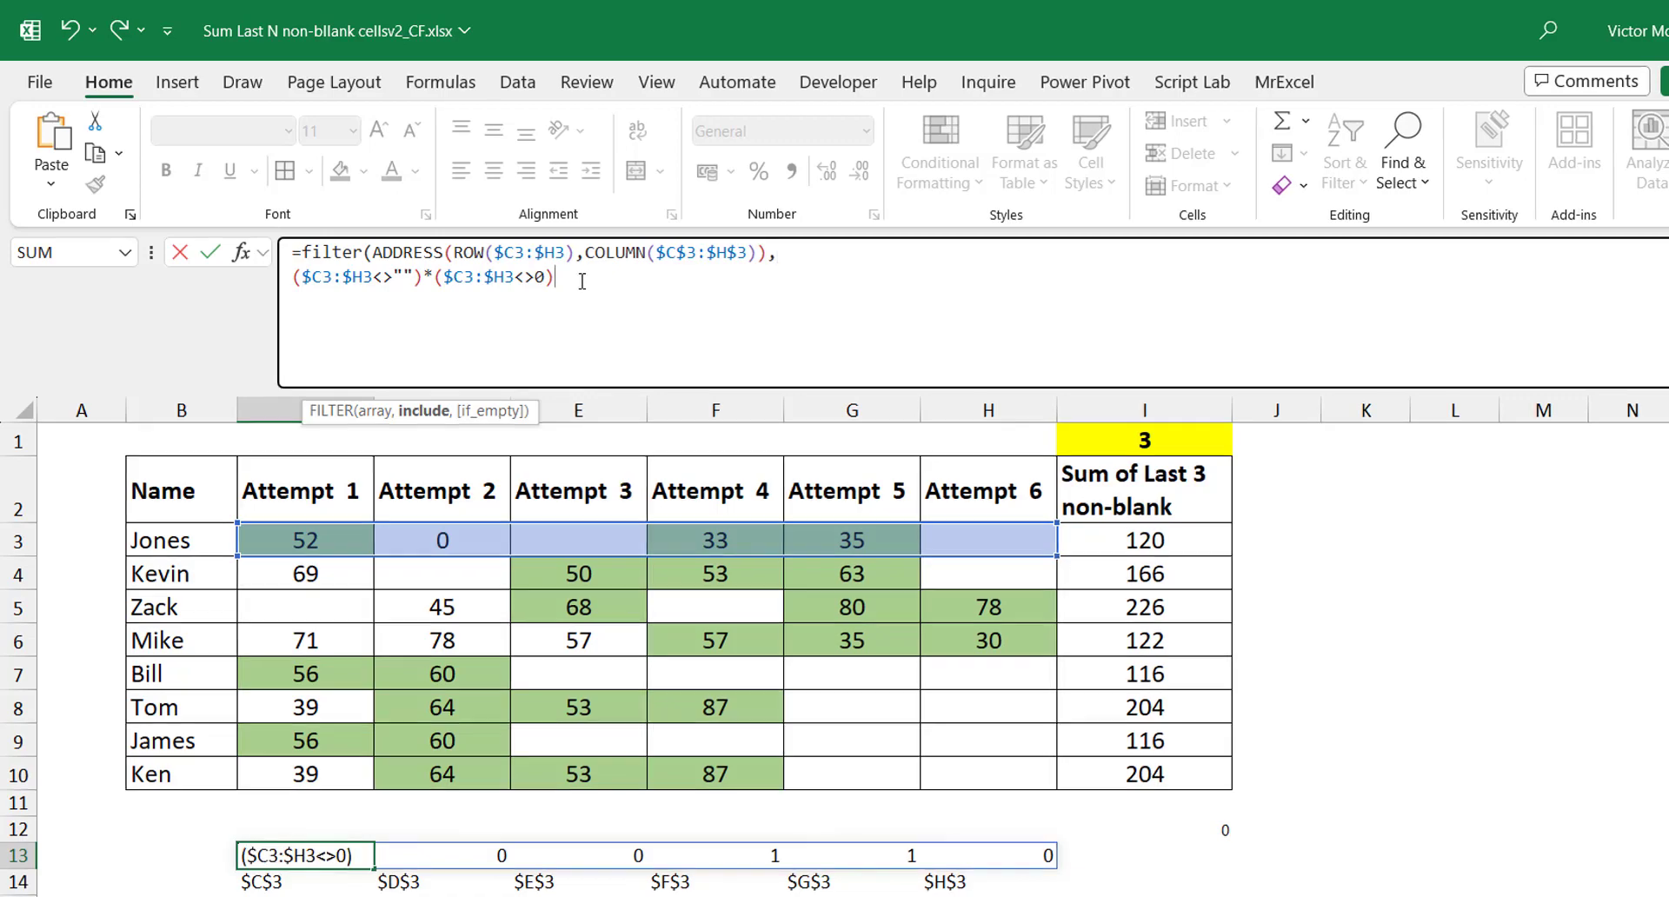
type(")")
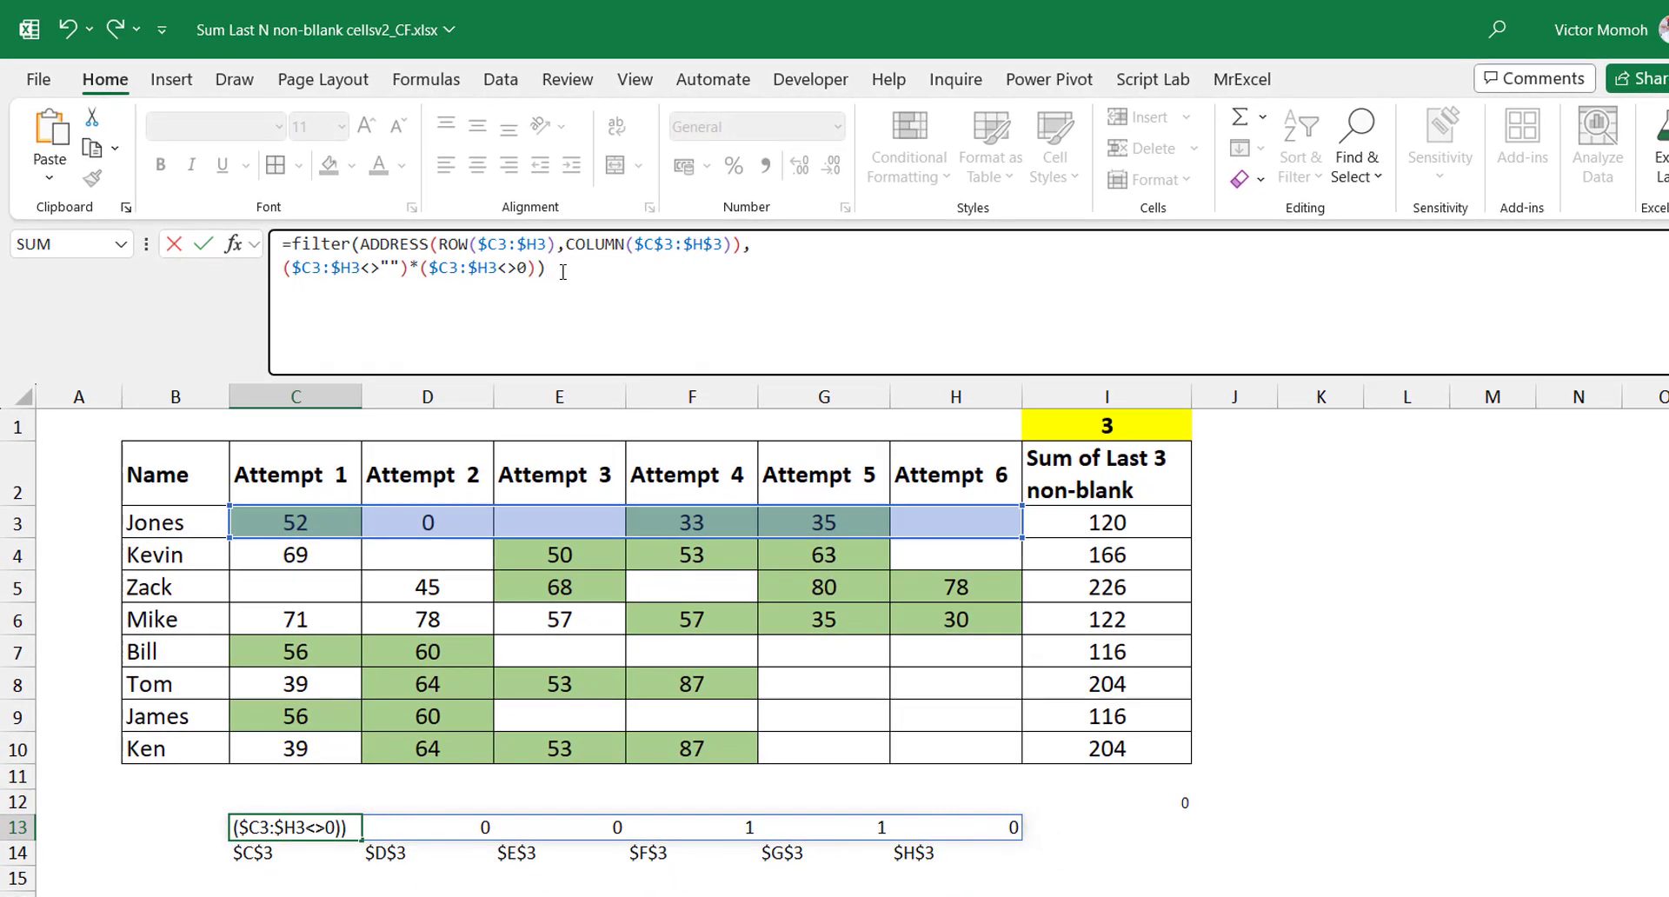
key("ctrl+Return")
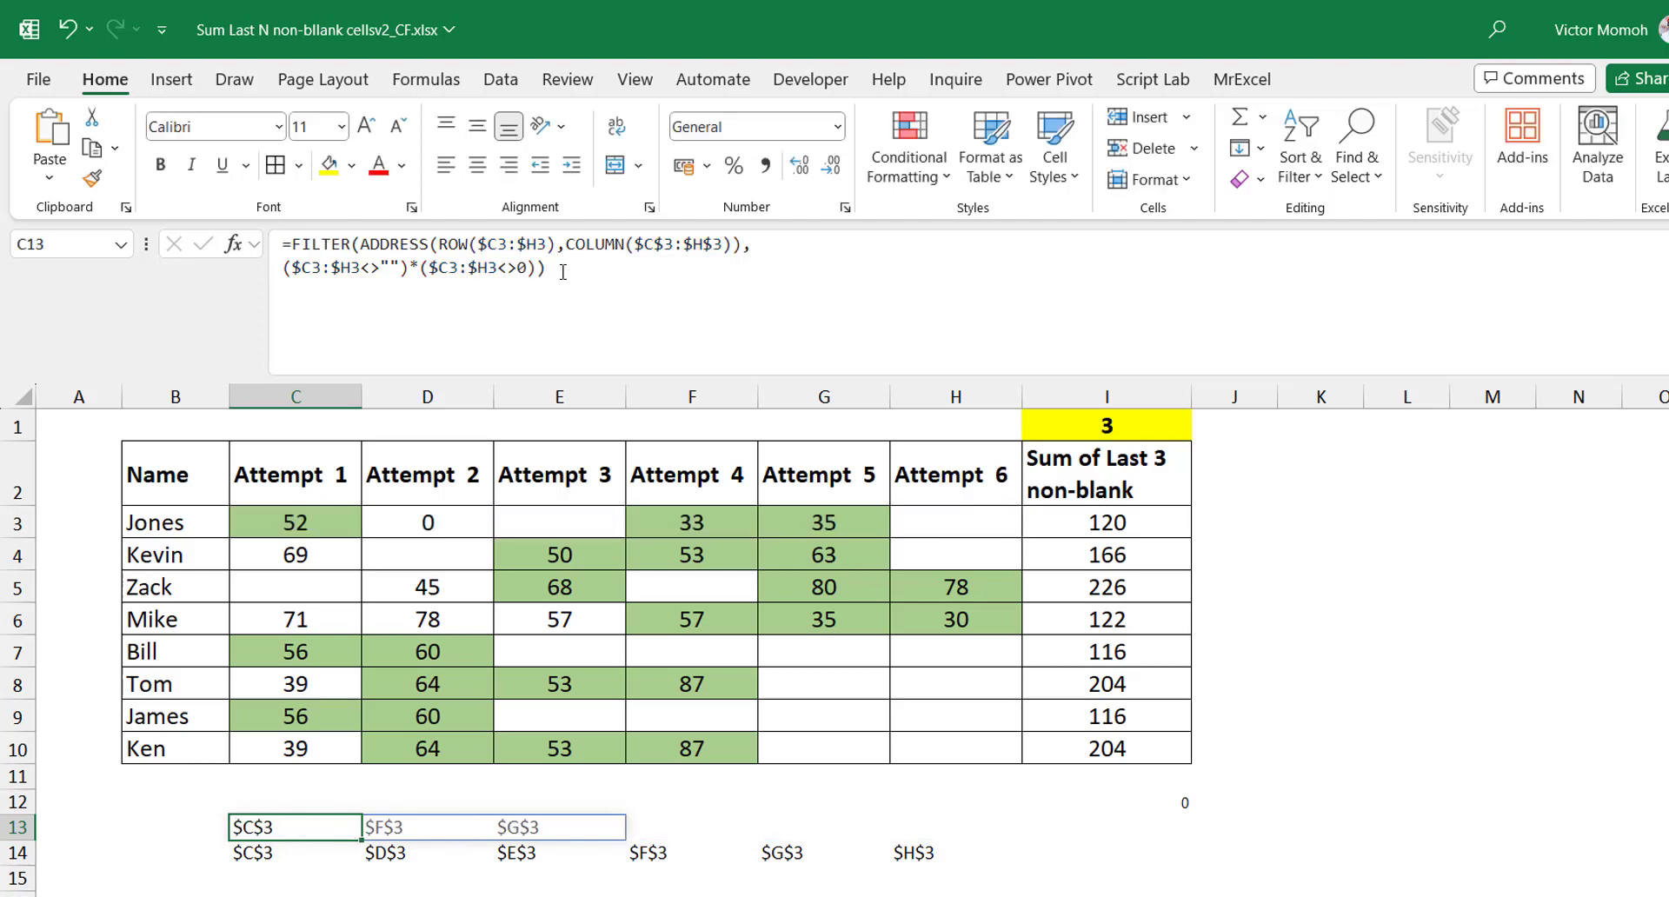
Step: Clear the ADDRESS helper formula from C14 and return to C13
left_click(273, 851)
key("Delete")
key("Up")
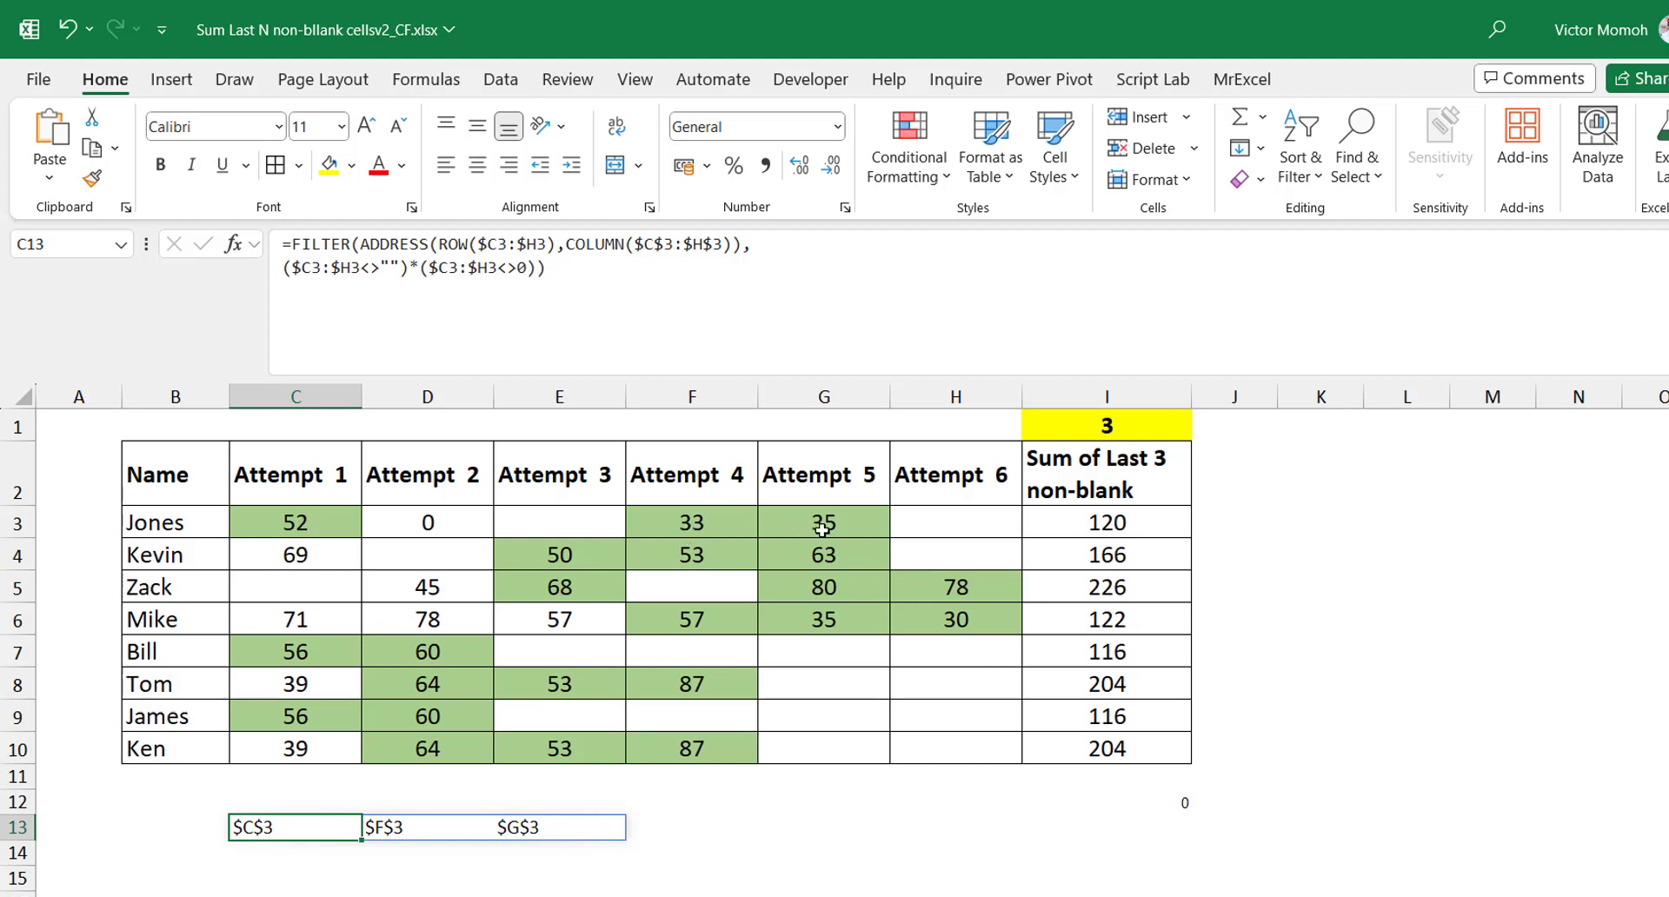
Step: Insert an opening TAKE( directly before FILTER in the C13 formula
left_click(1121, 427)
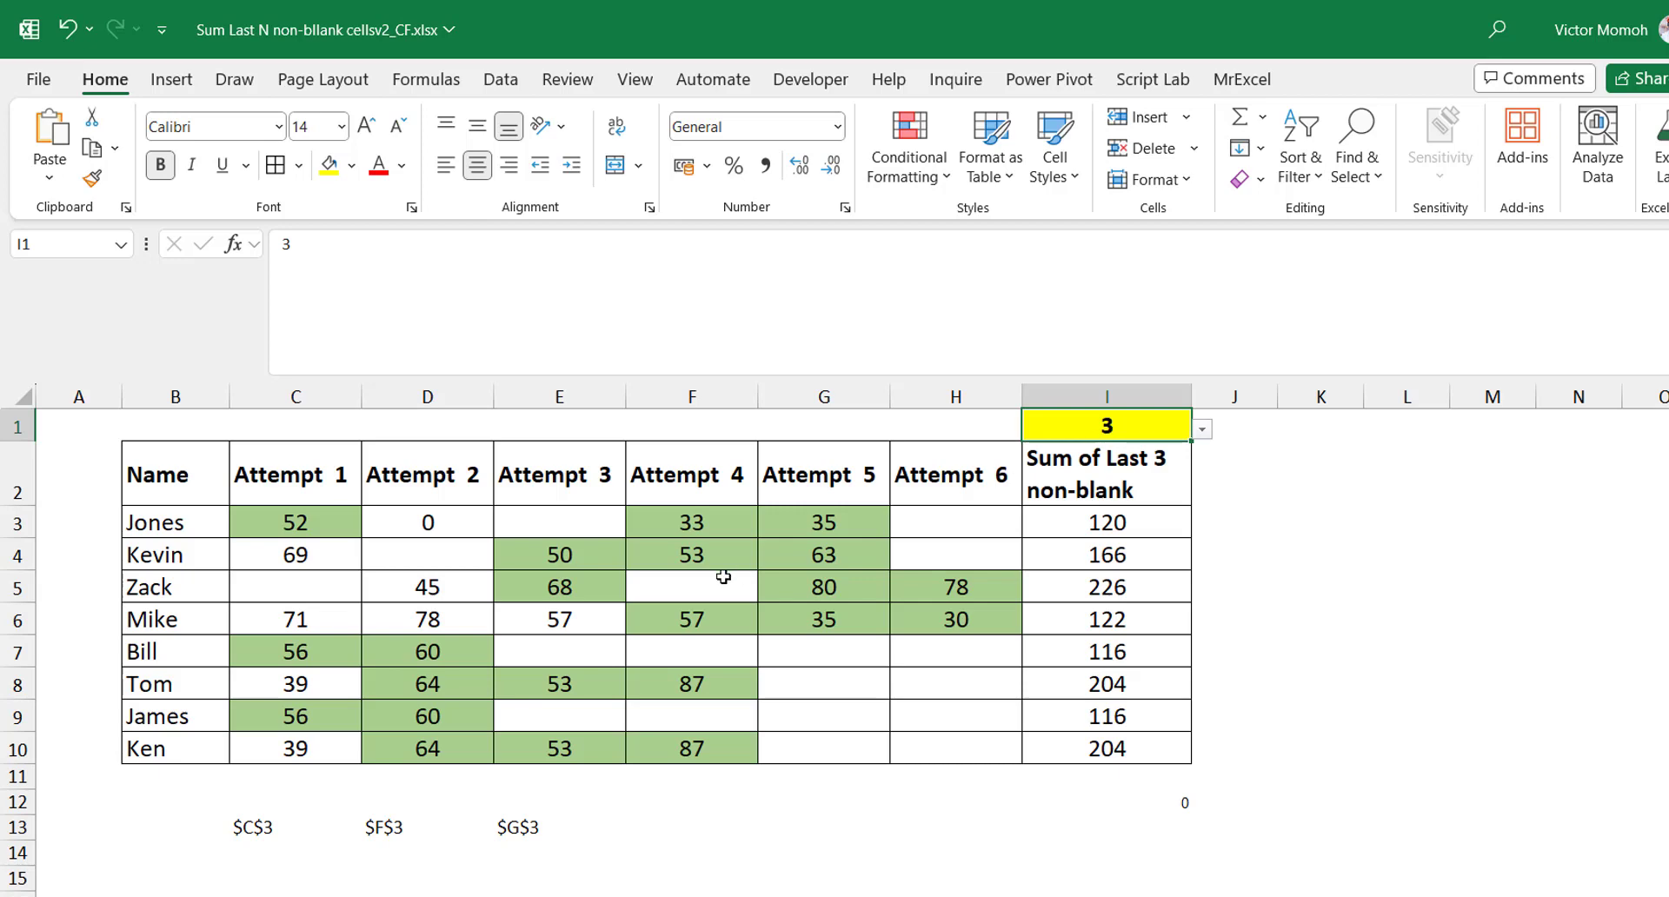
left_click(261, 827)
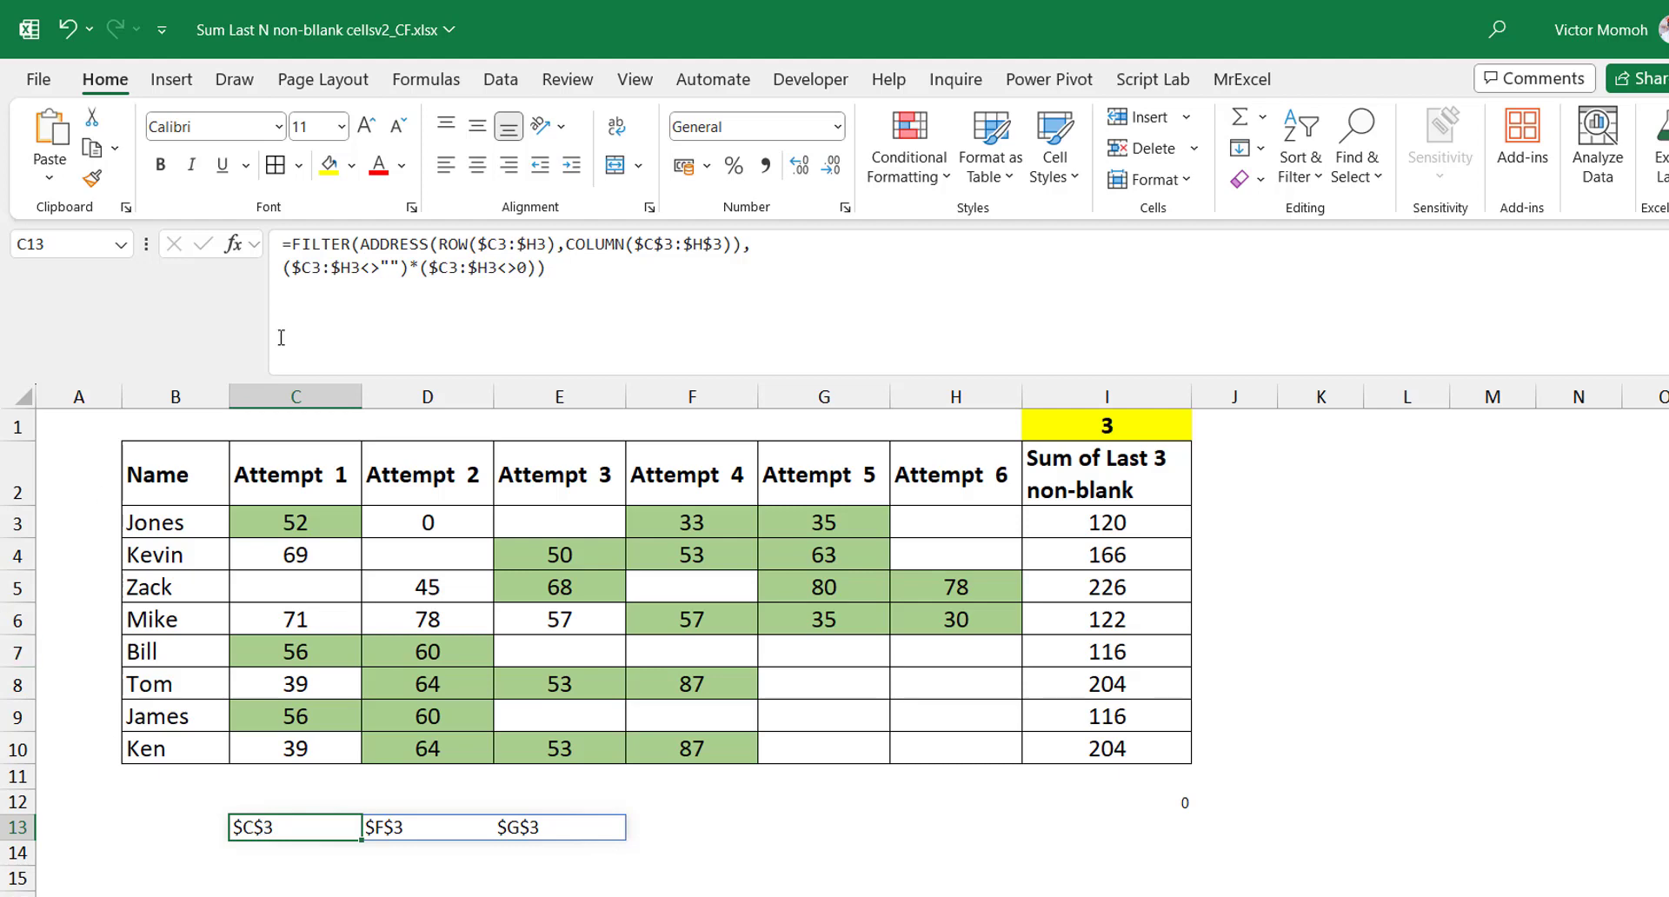
left_click(295, 247)
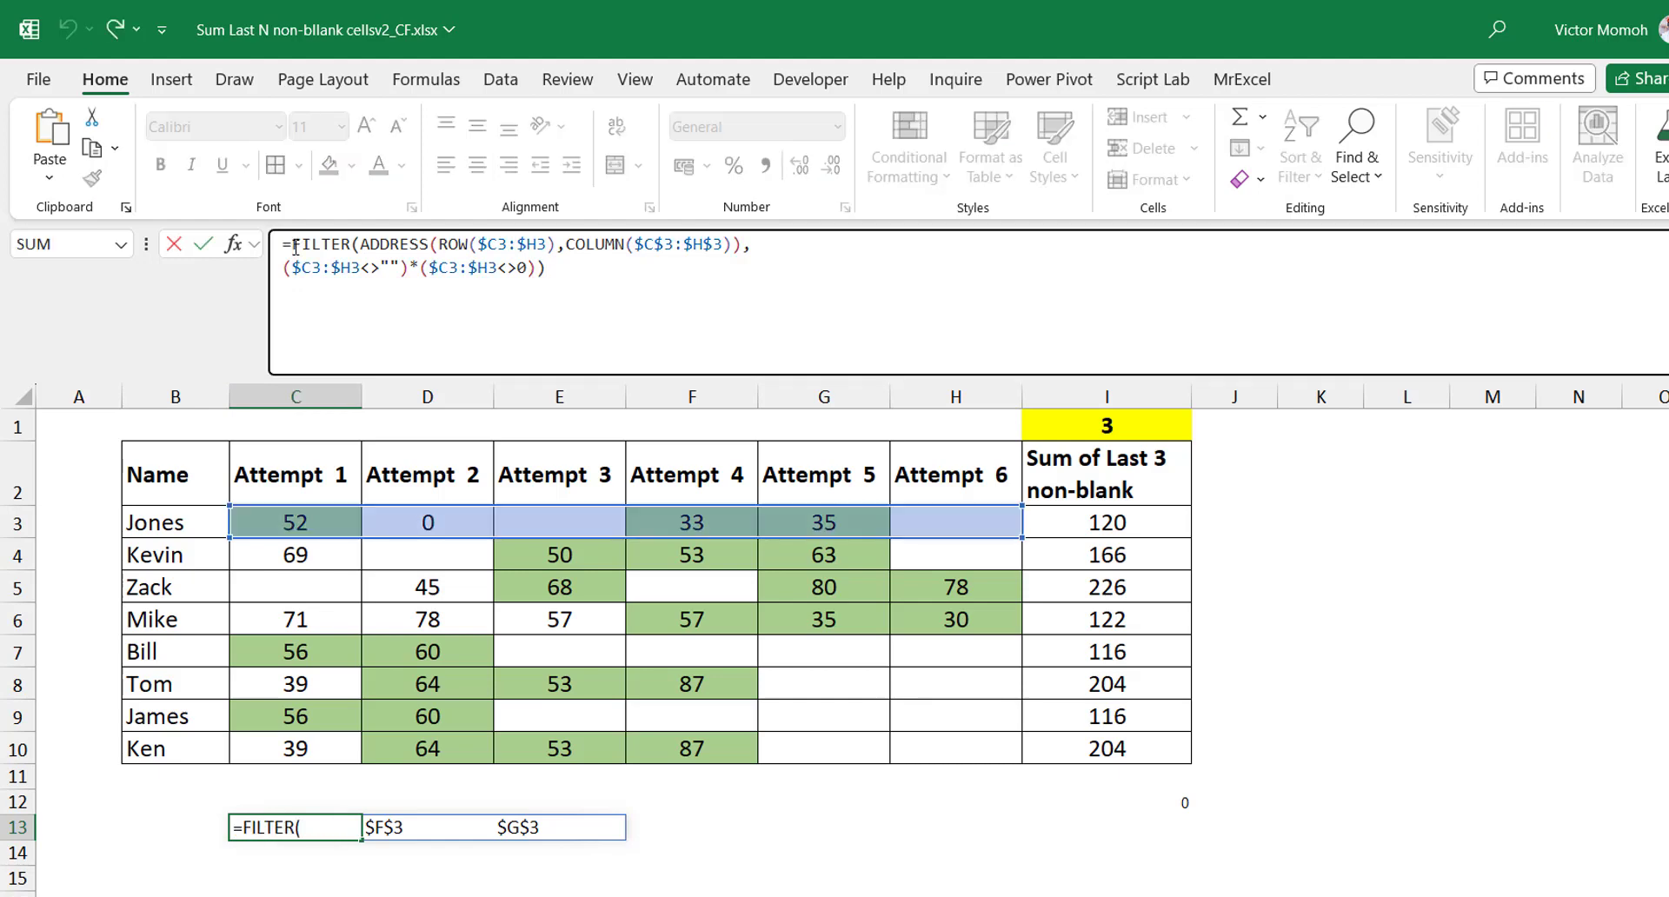
type("take")
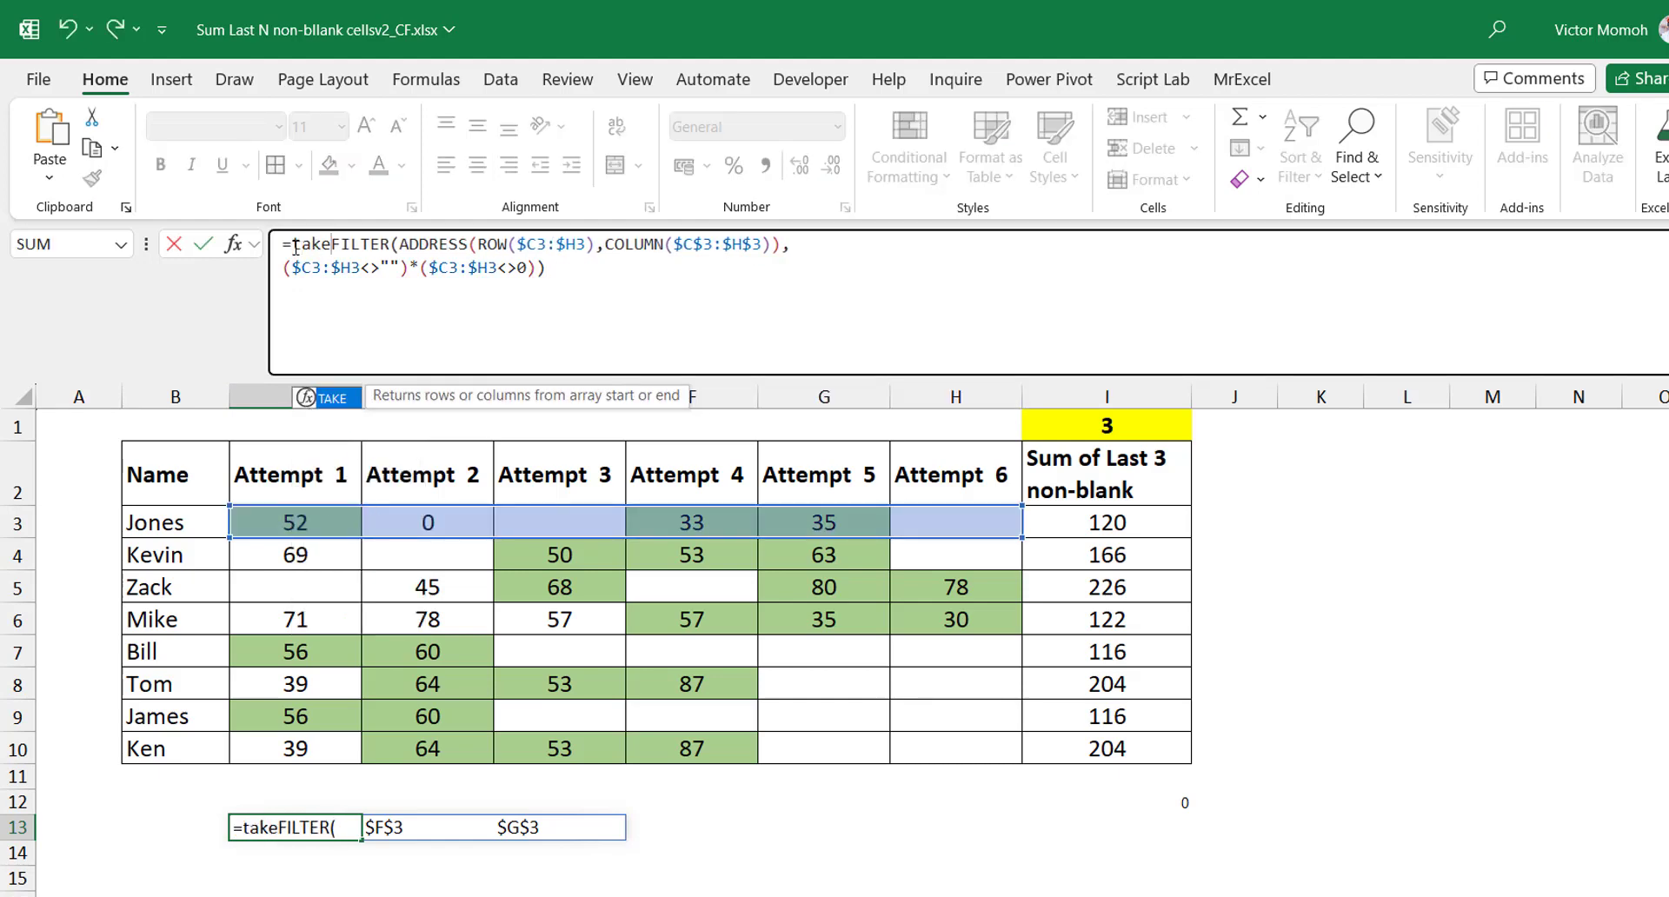
key("Tab")
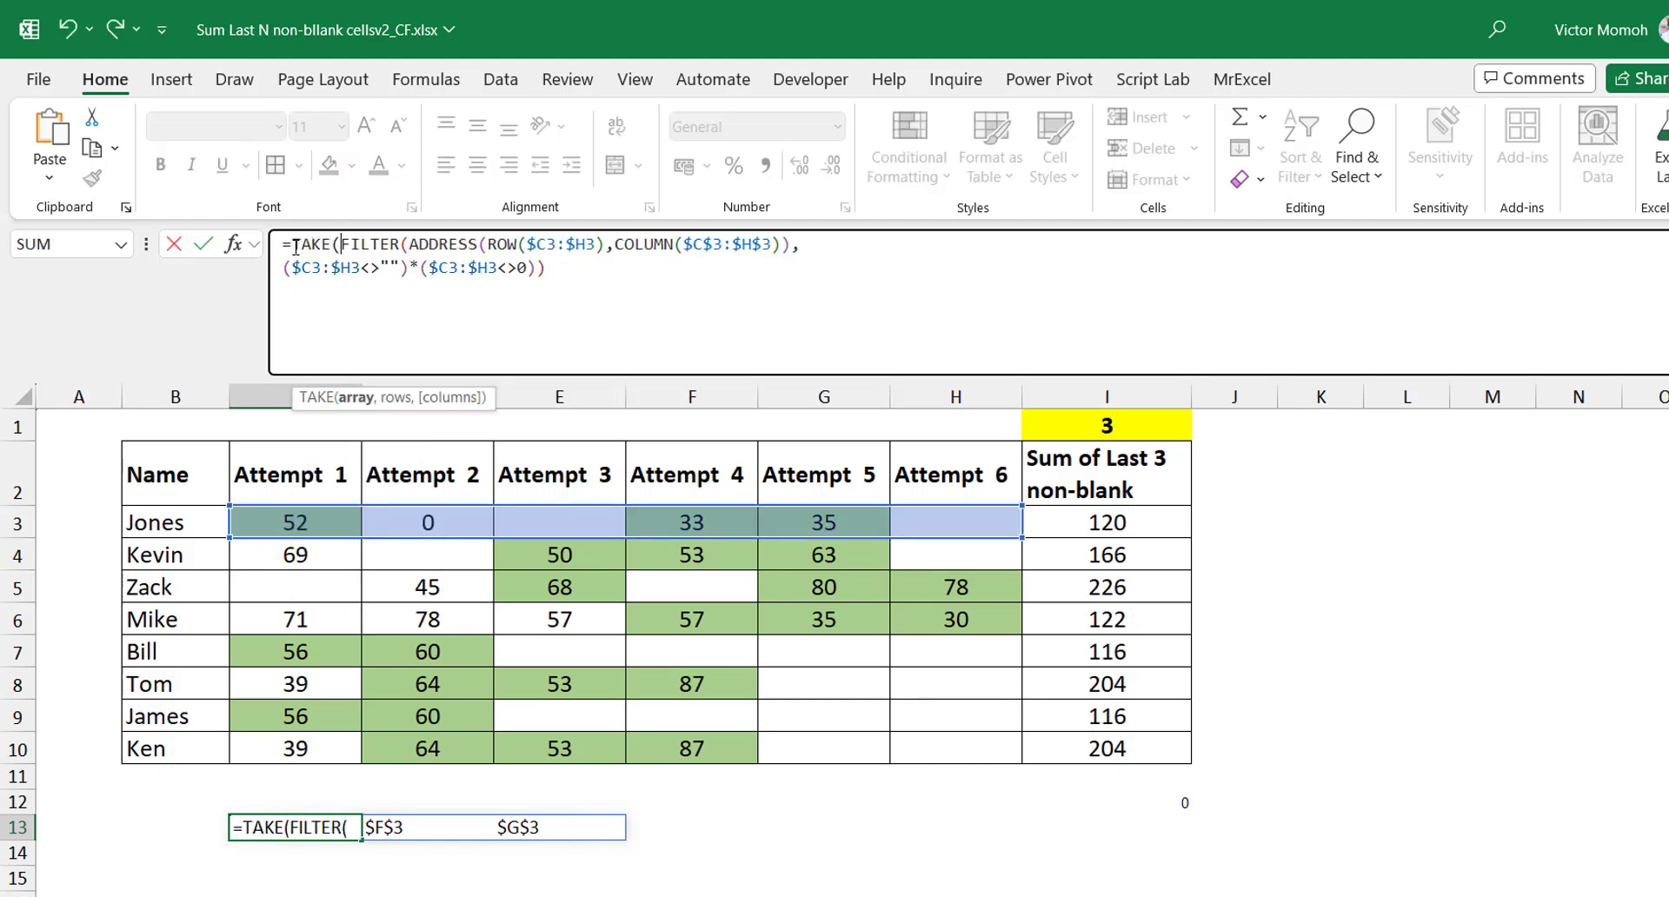
Step: Complete TAKE in C13 with an empty rows argument and -$I$1 as the columns argument, and enter the formula
left_click(576, 270)
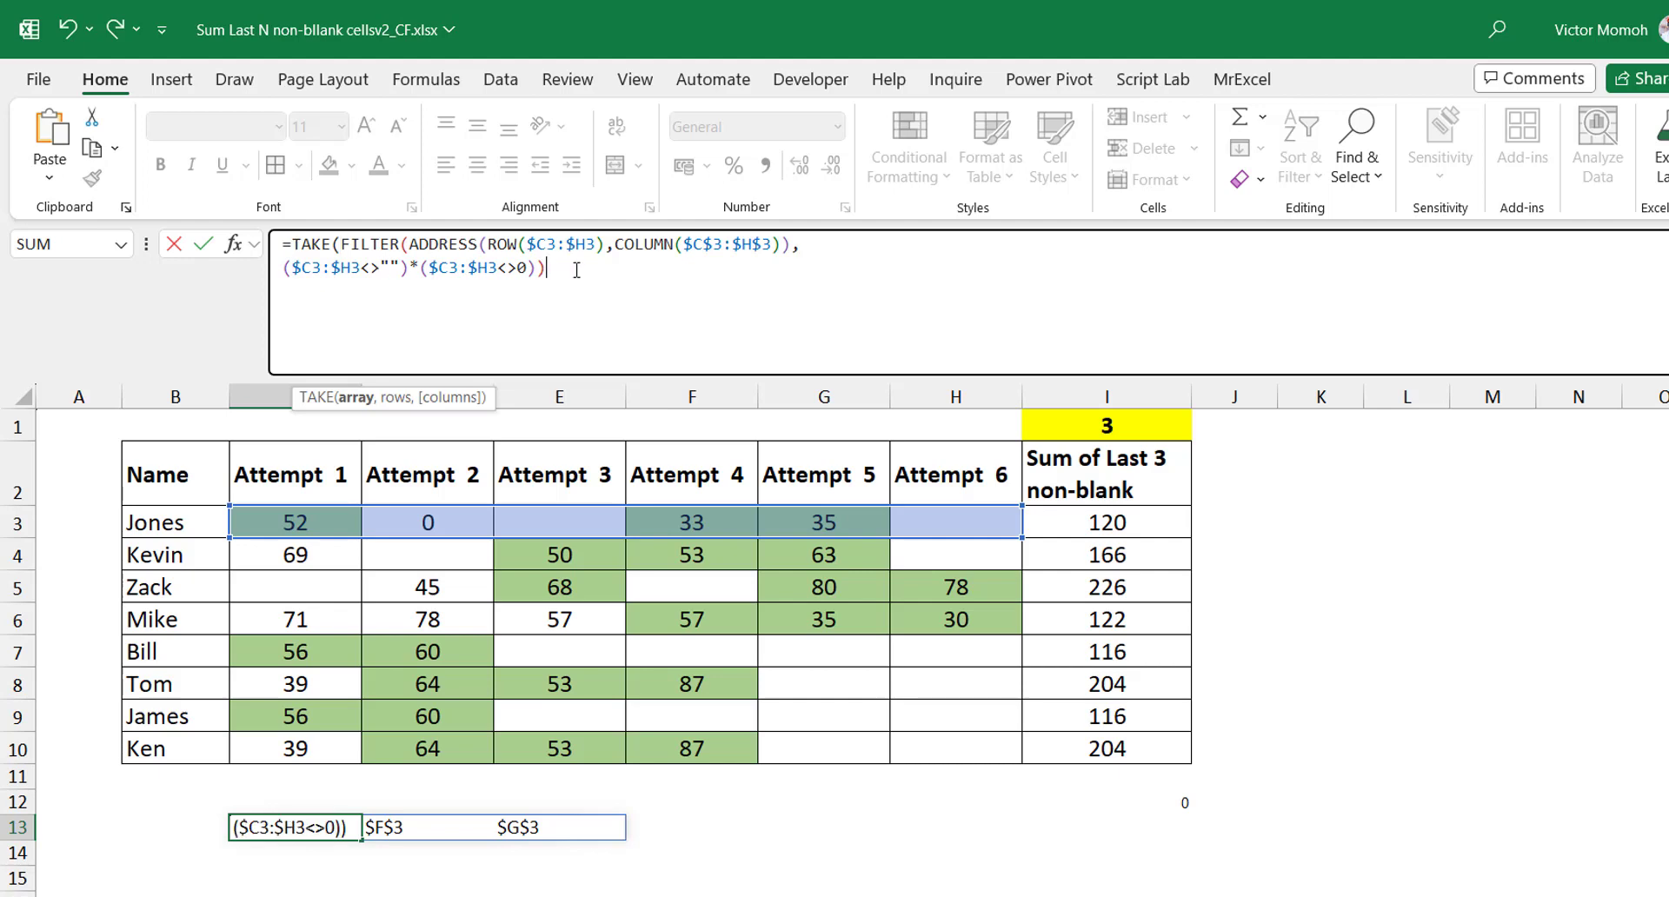
type(",,")
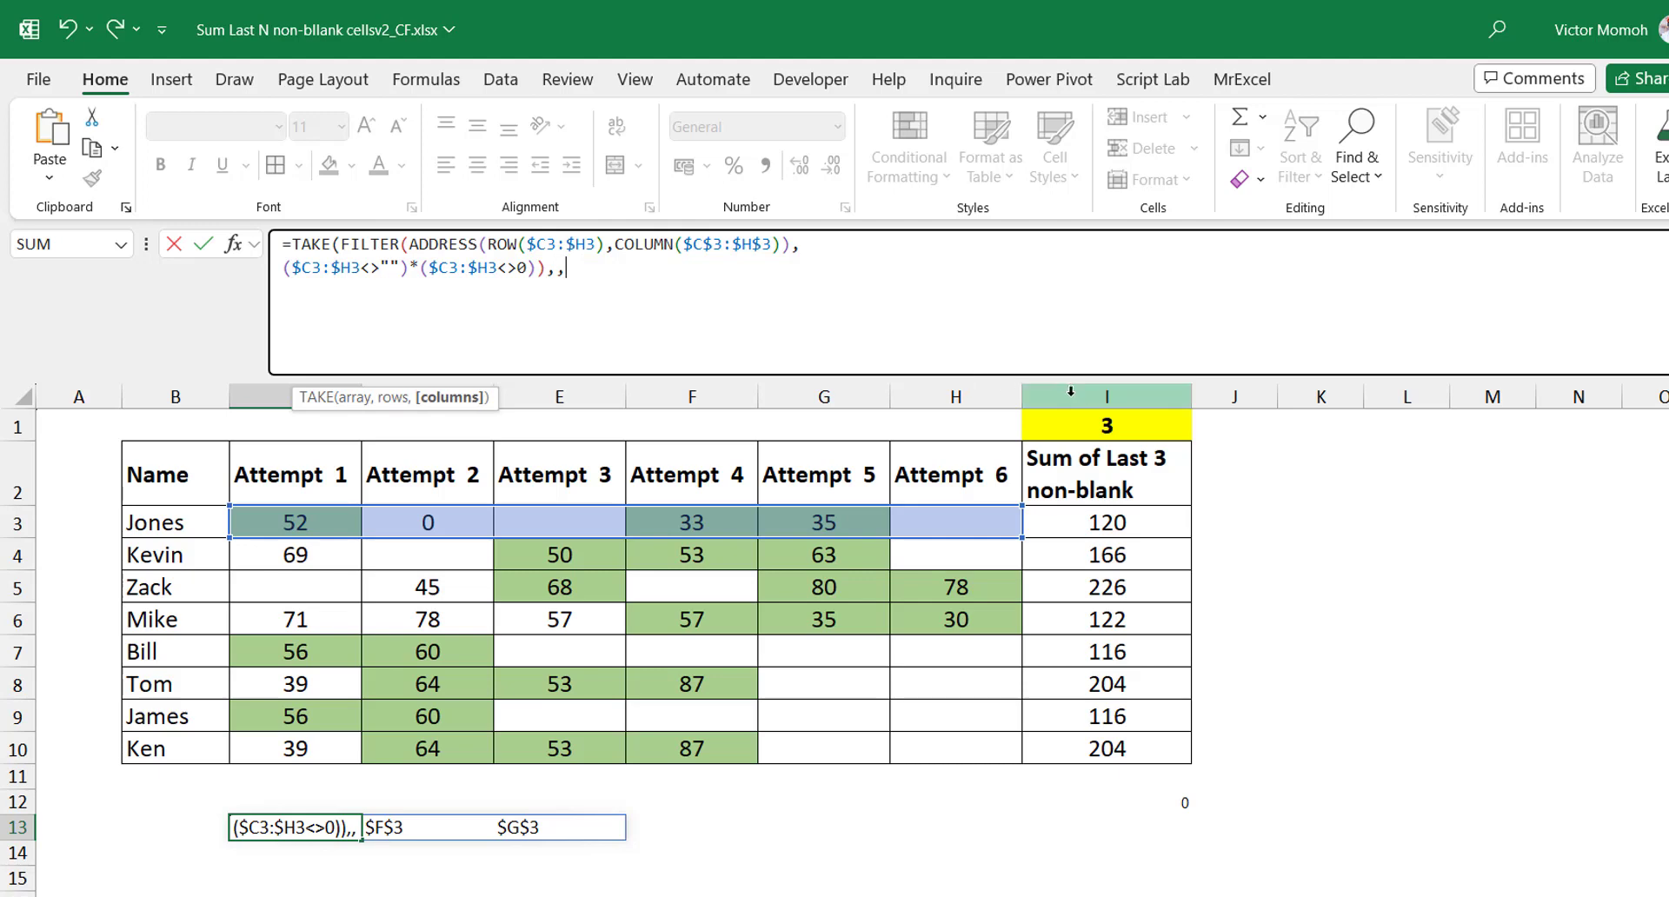
left_click(1107, 427)
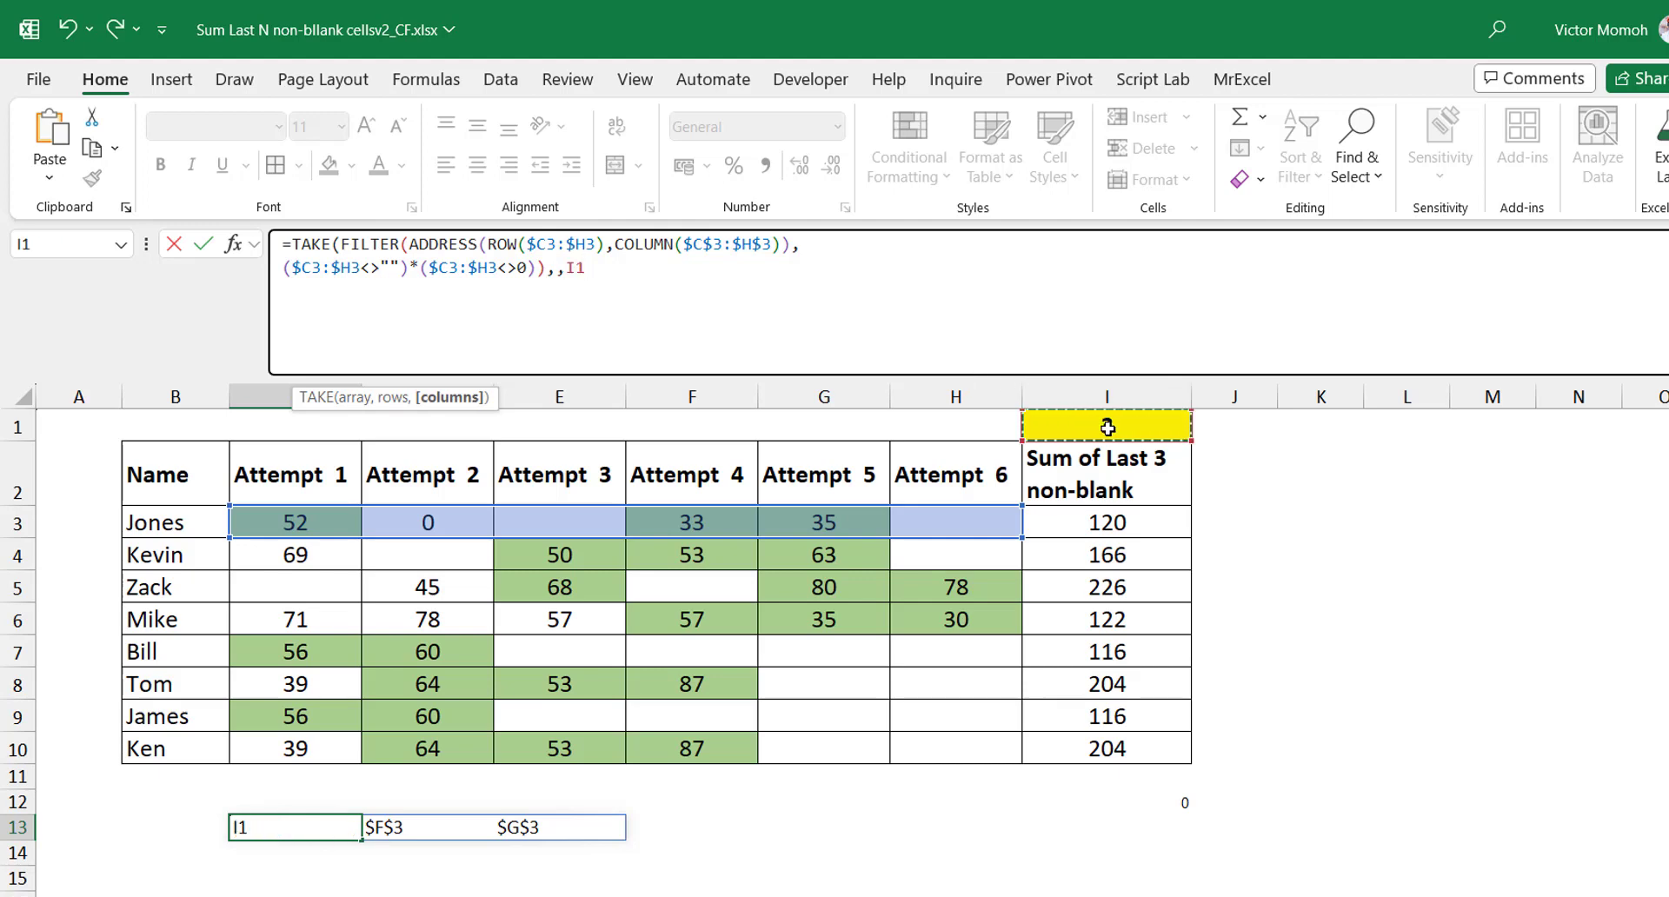
key("F4")
left_click(566, 269)
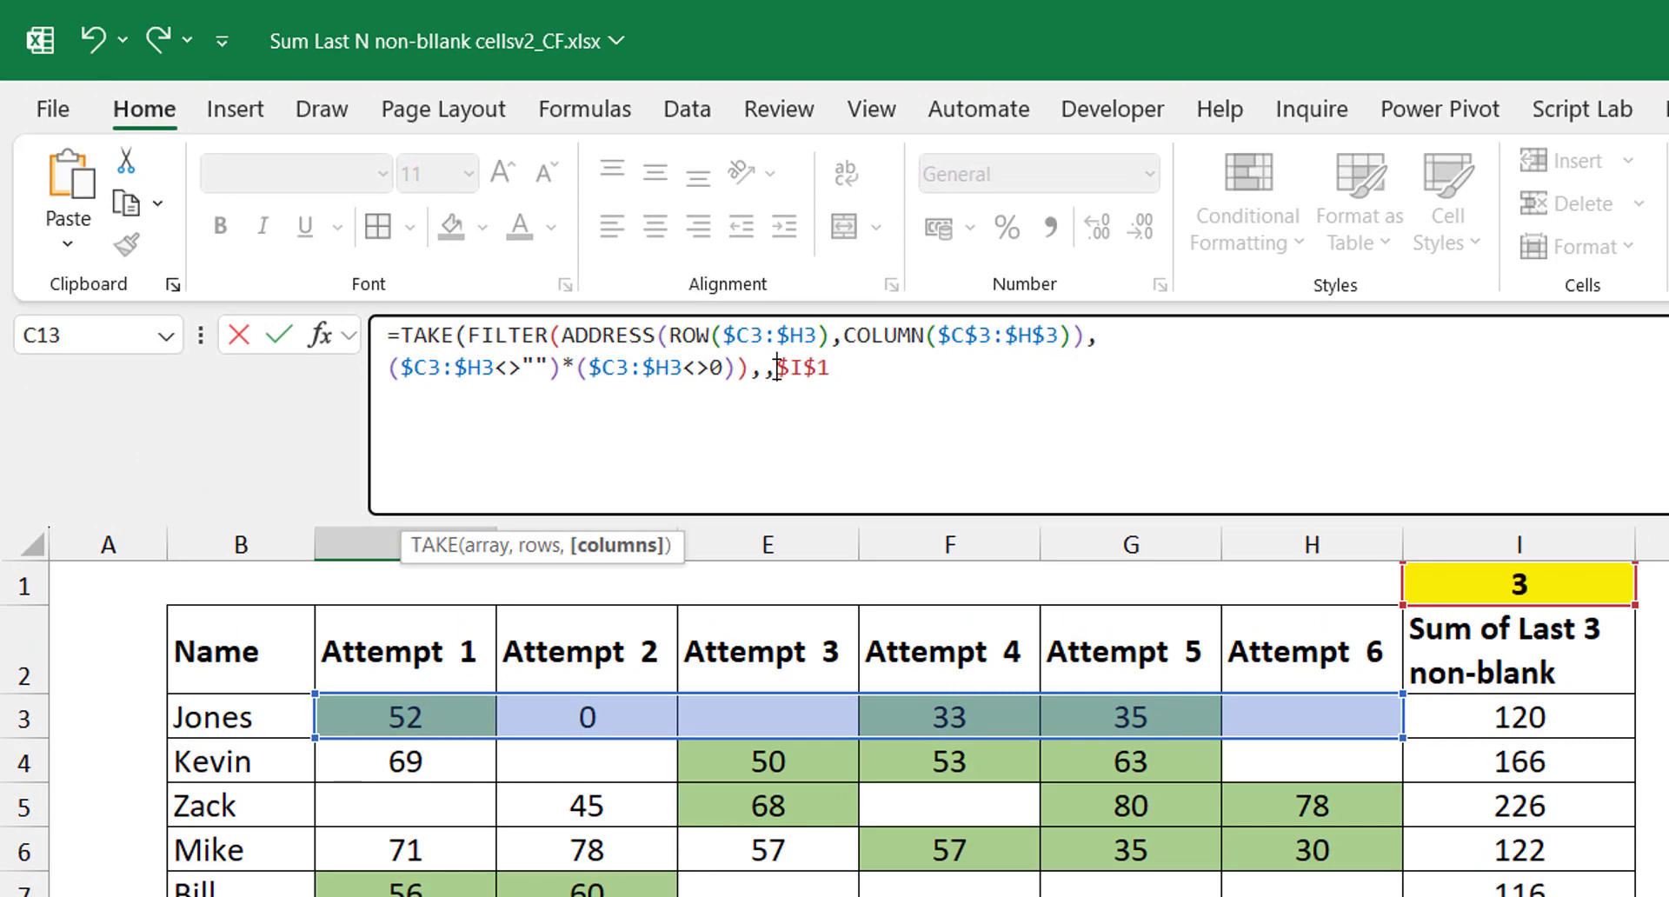
type("-")
left_click(874, 383)
type(")")
key("Return")
key("Up")
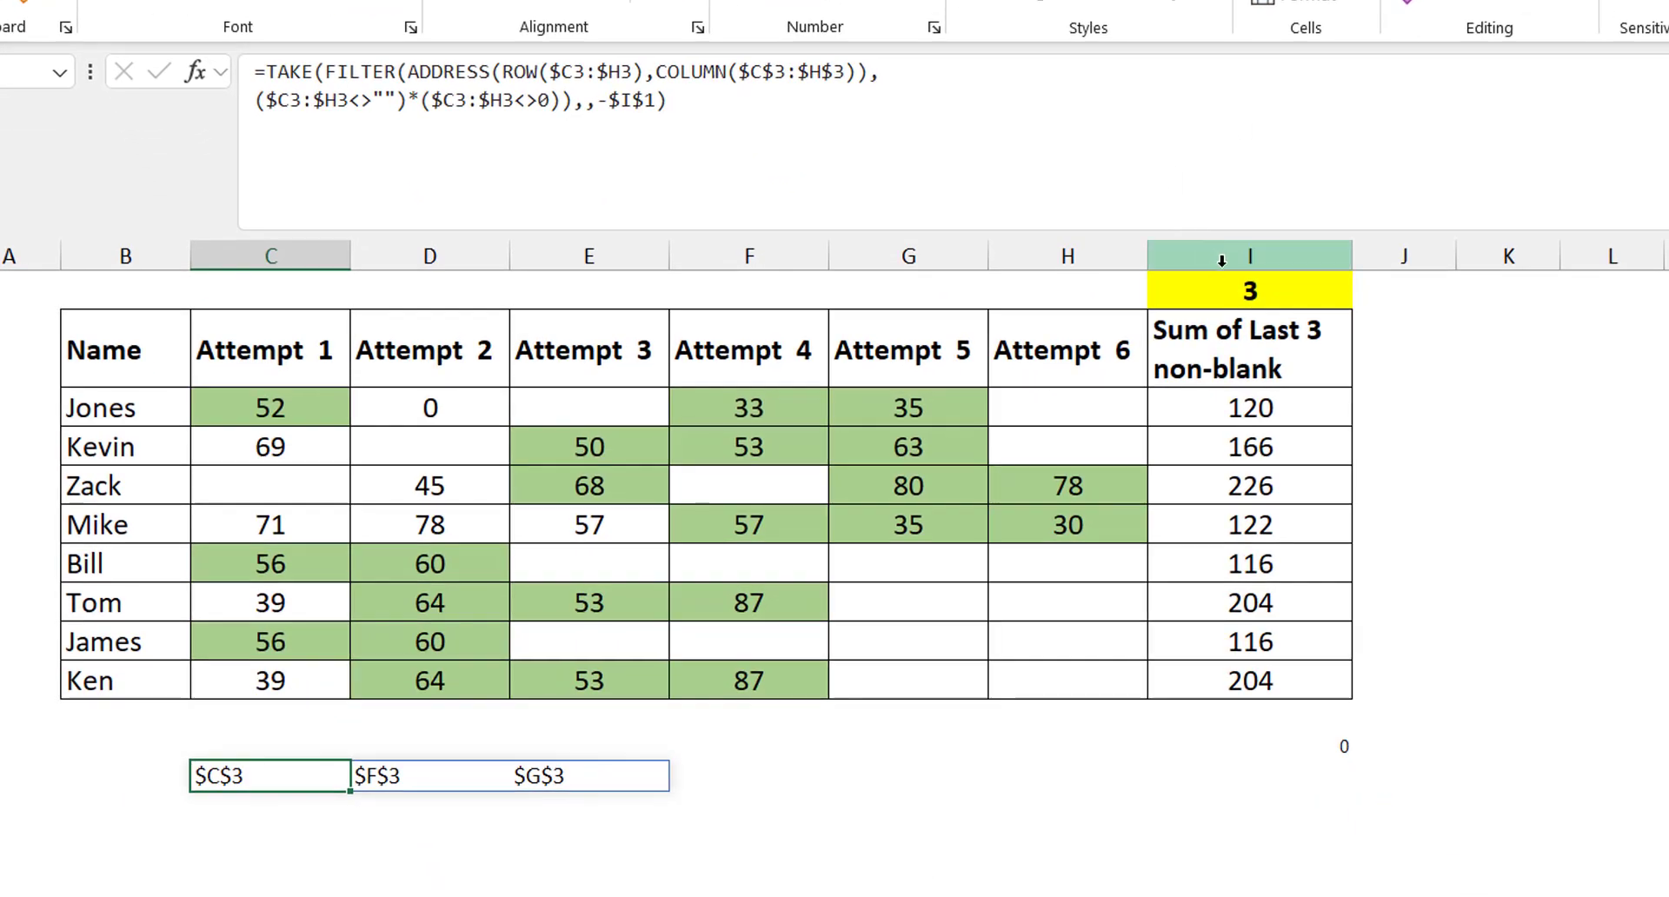
Step: Test the address formula by changing N in I1 to 2 and 1, and return it to 3
left_click(1237, 287)
left_click(1364, 295)
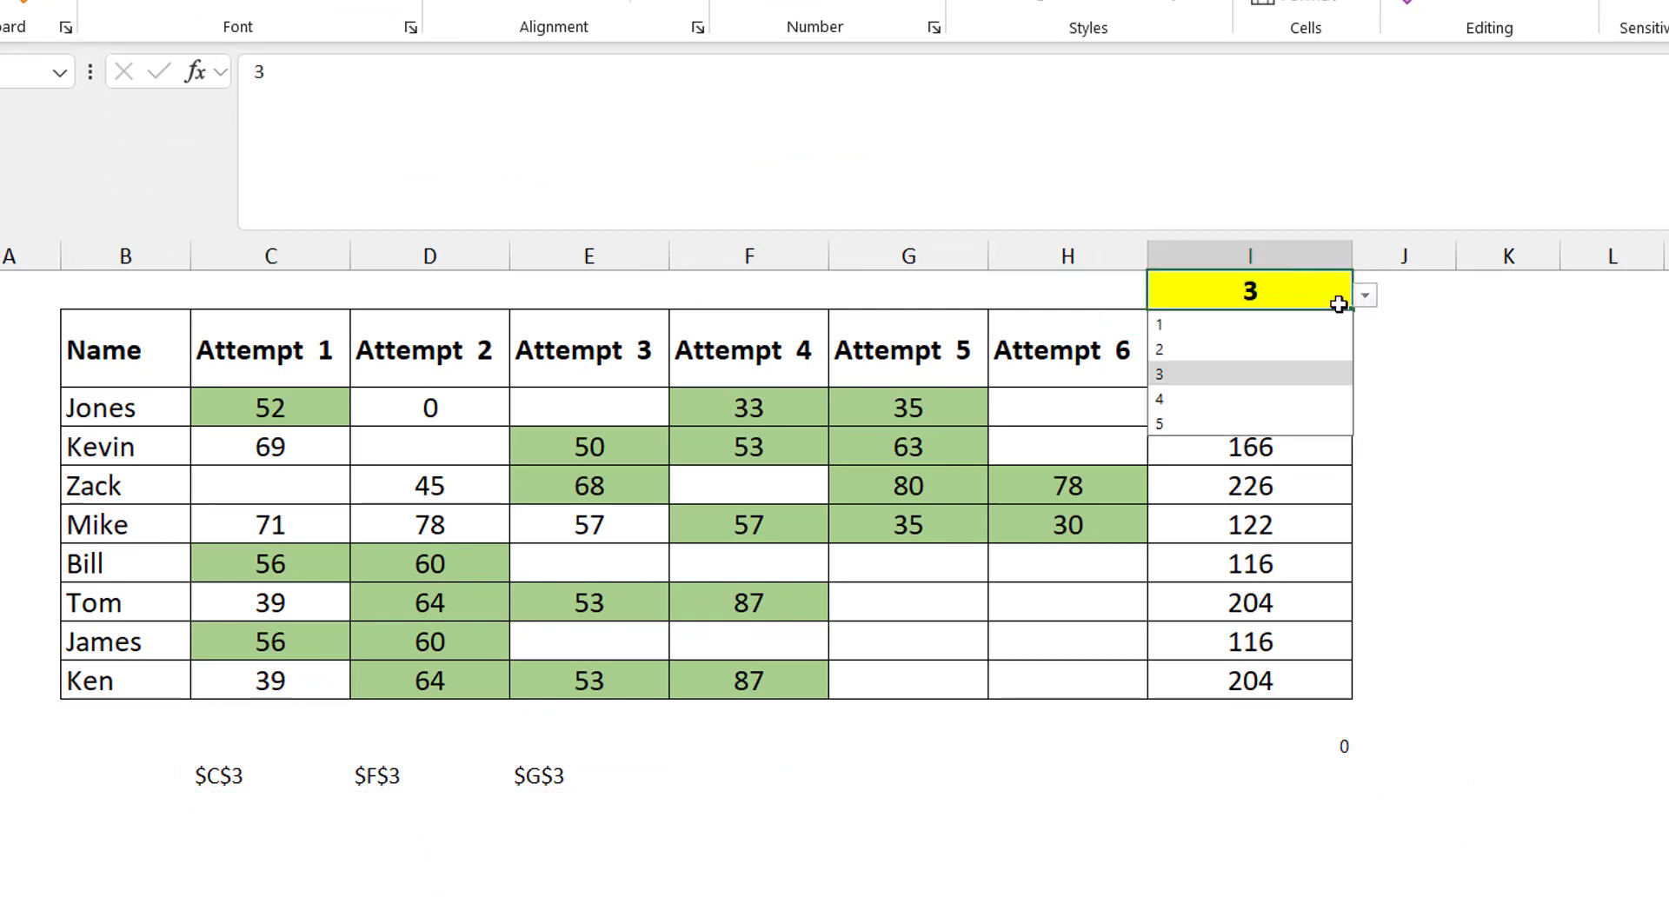
left_click(1229, 351)
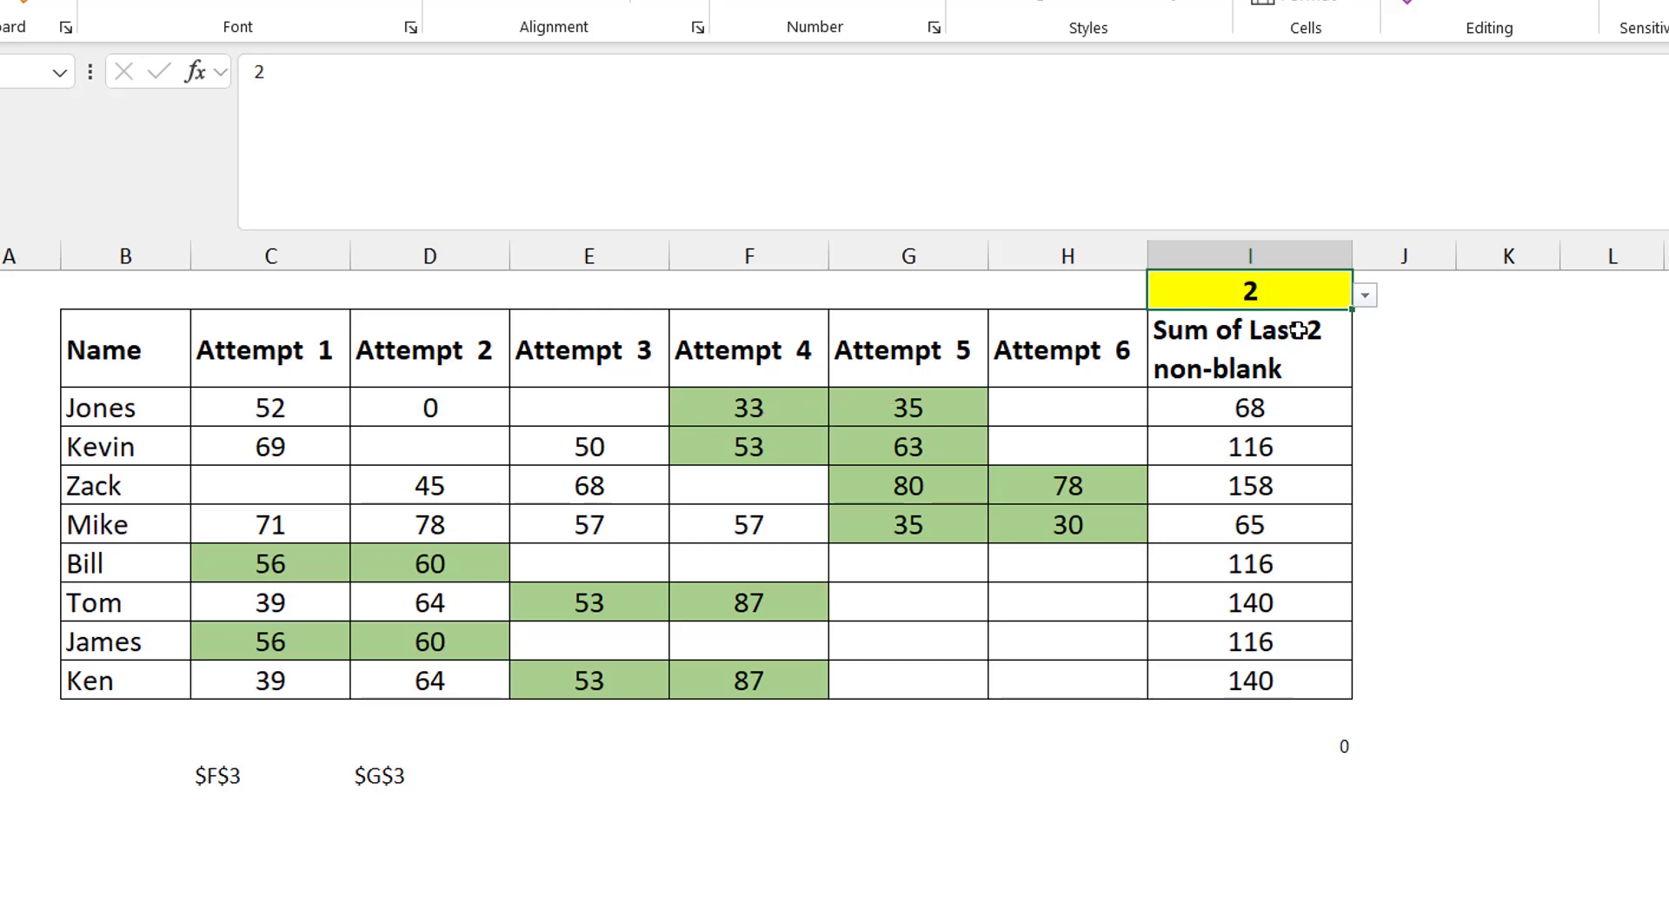
left_click(1365, 297)
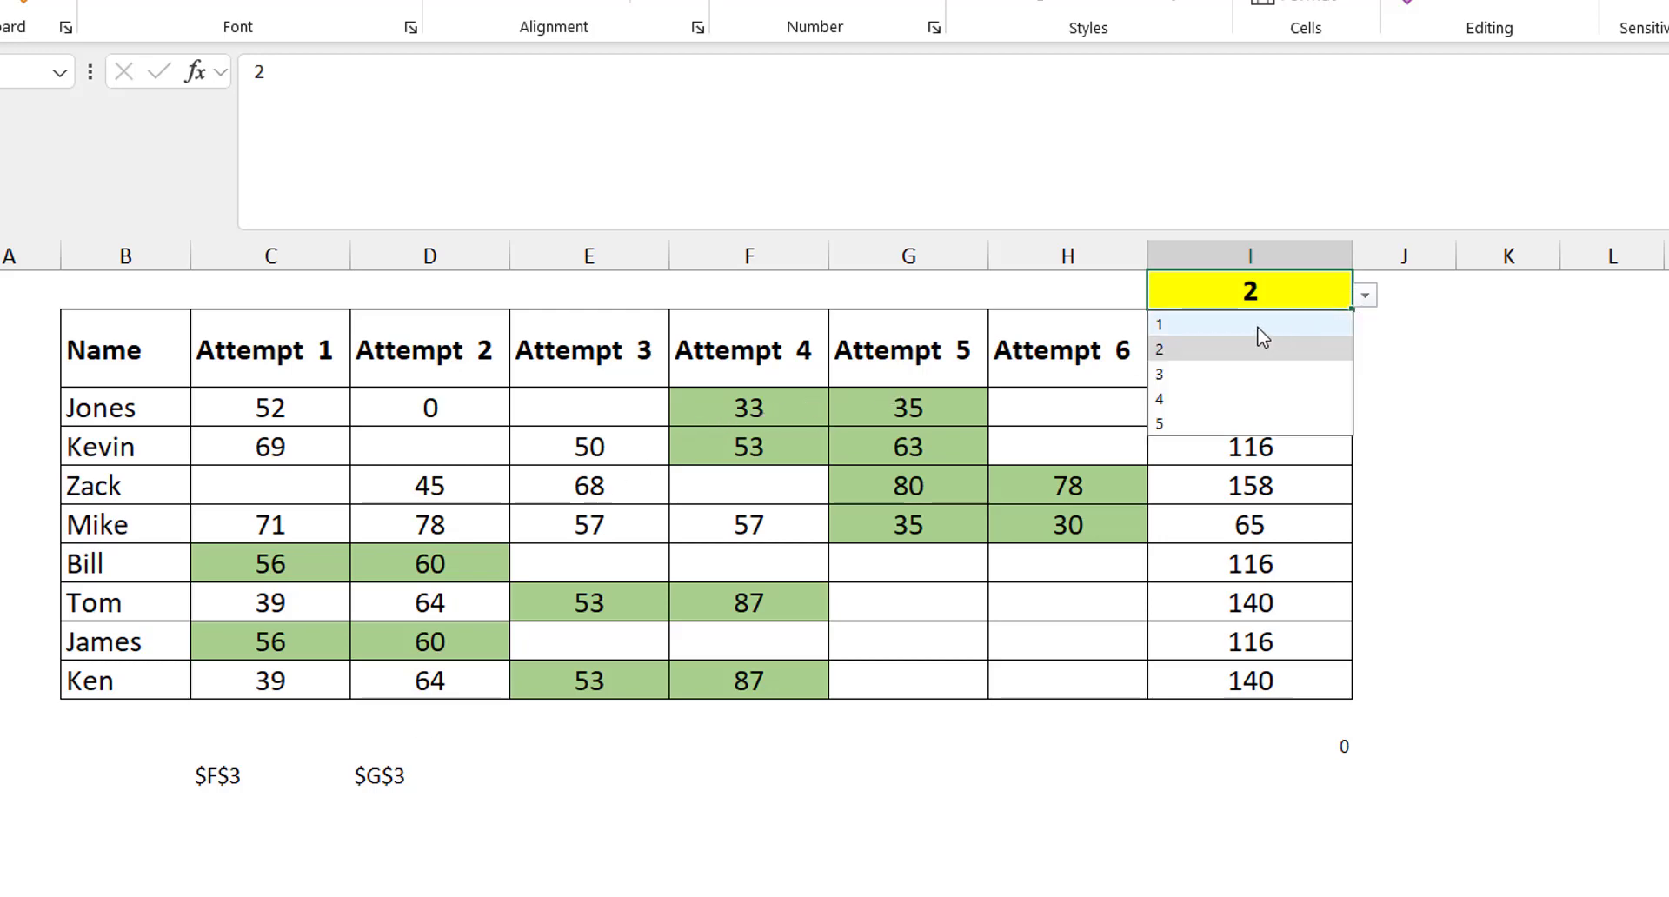
left_click(1229, 331)
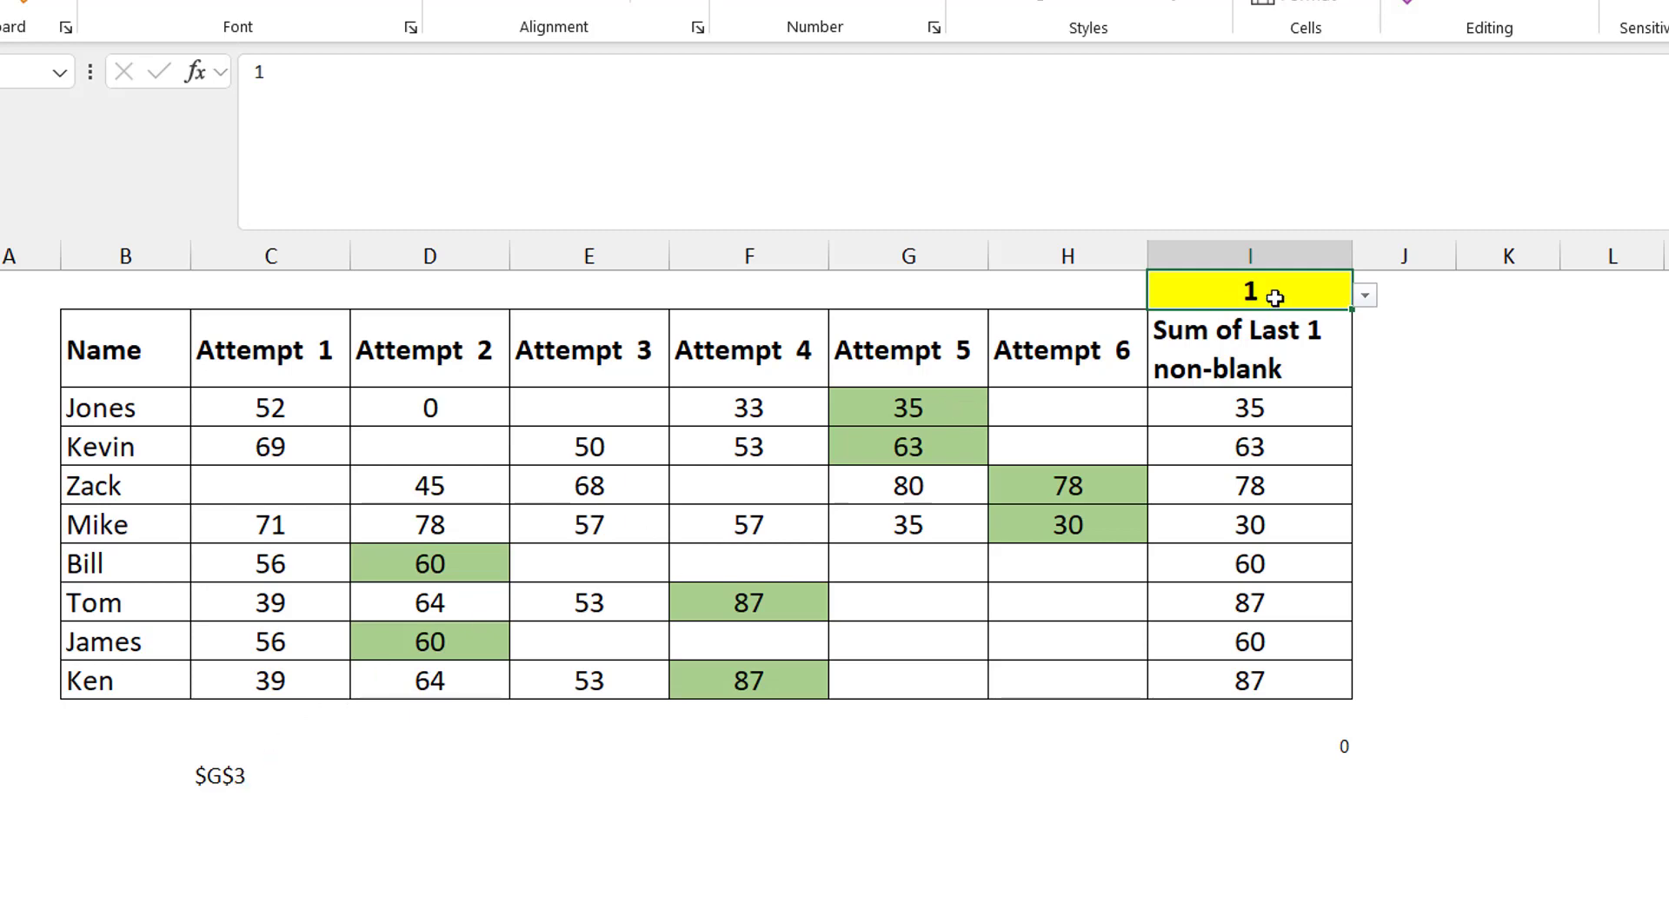
left_click(1367, 297)
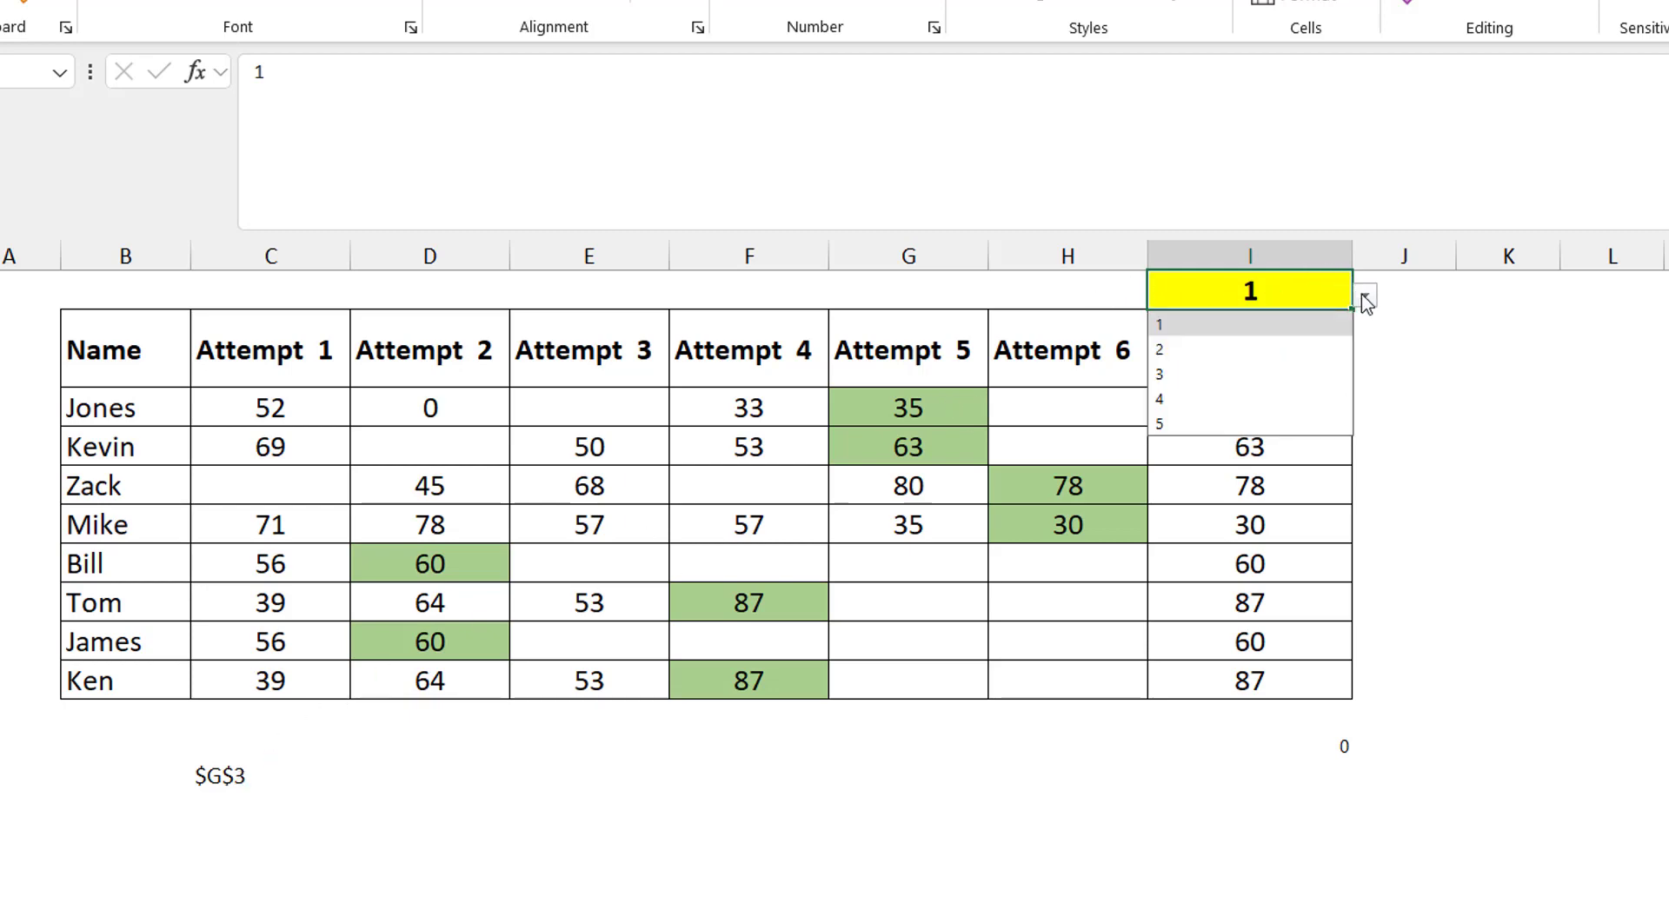
left_click(1192, 374)
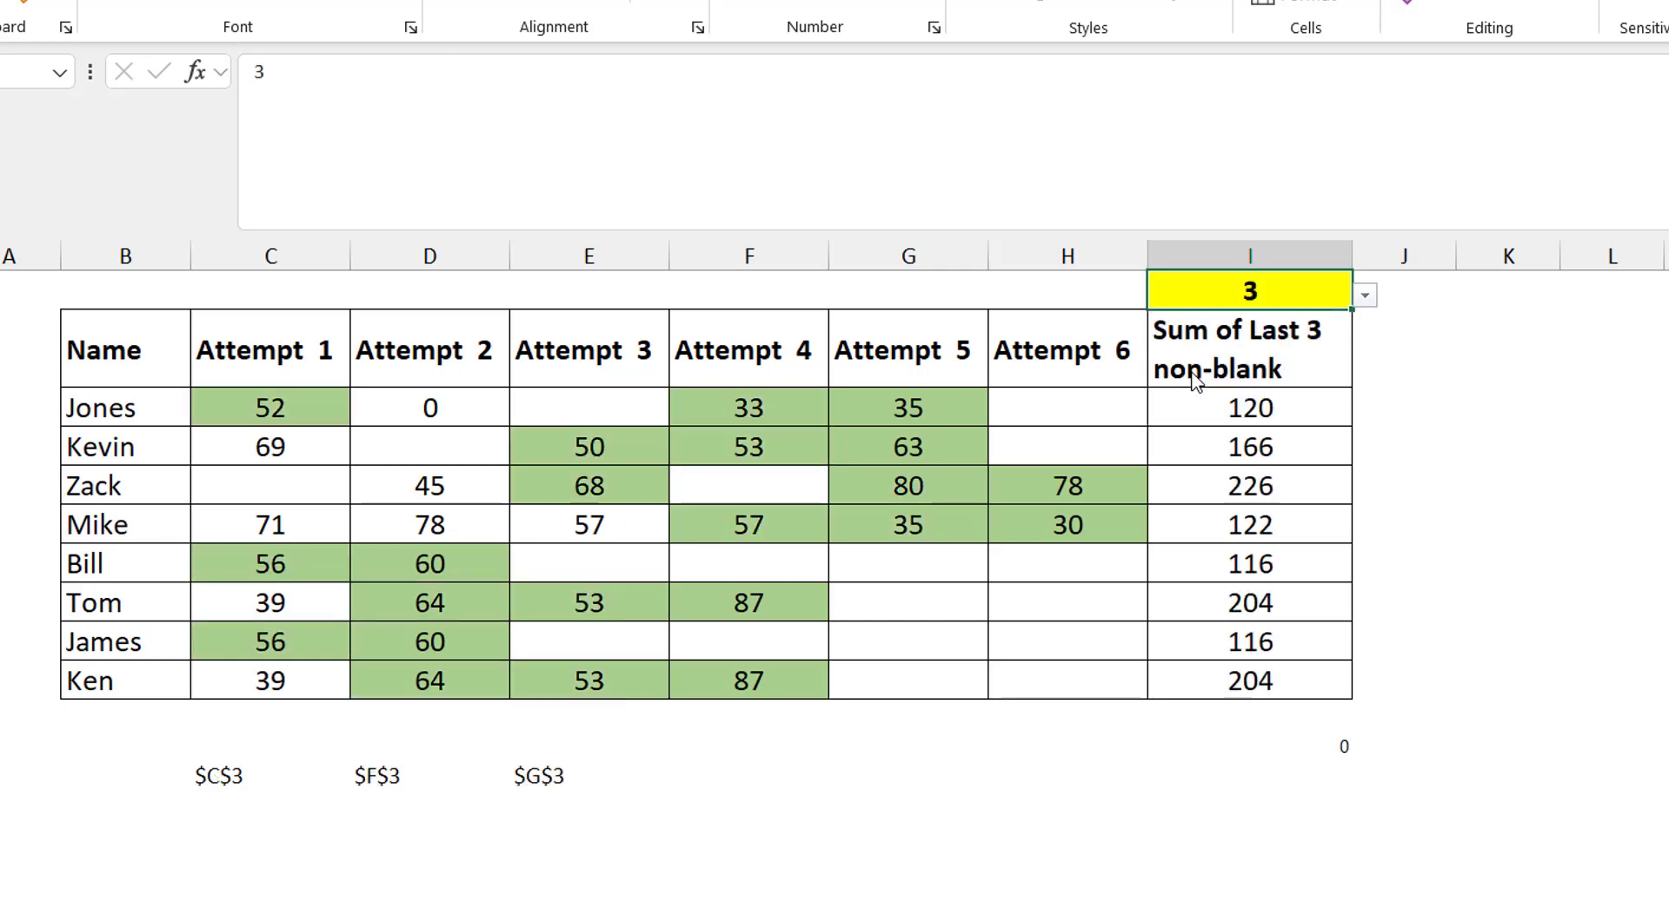
Step: Move the TAKE expression in C13 to a new line and insert XMATCH(ADDRESS( after the equals sign
left_click(230, 775)
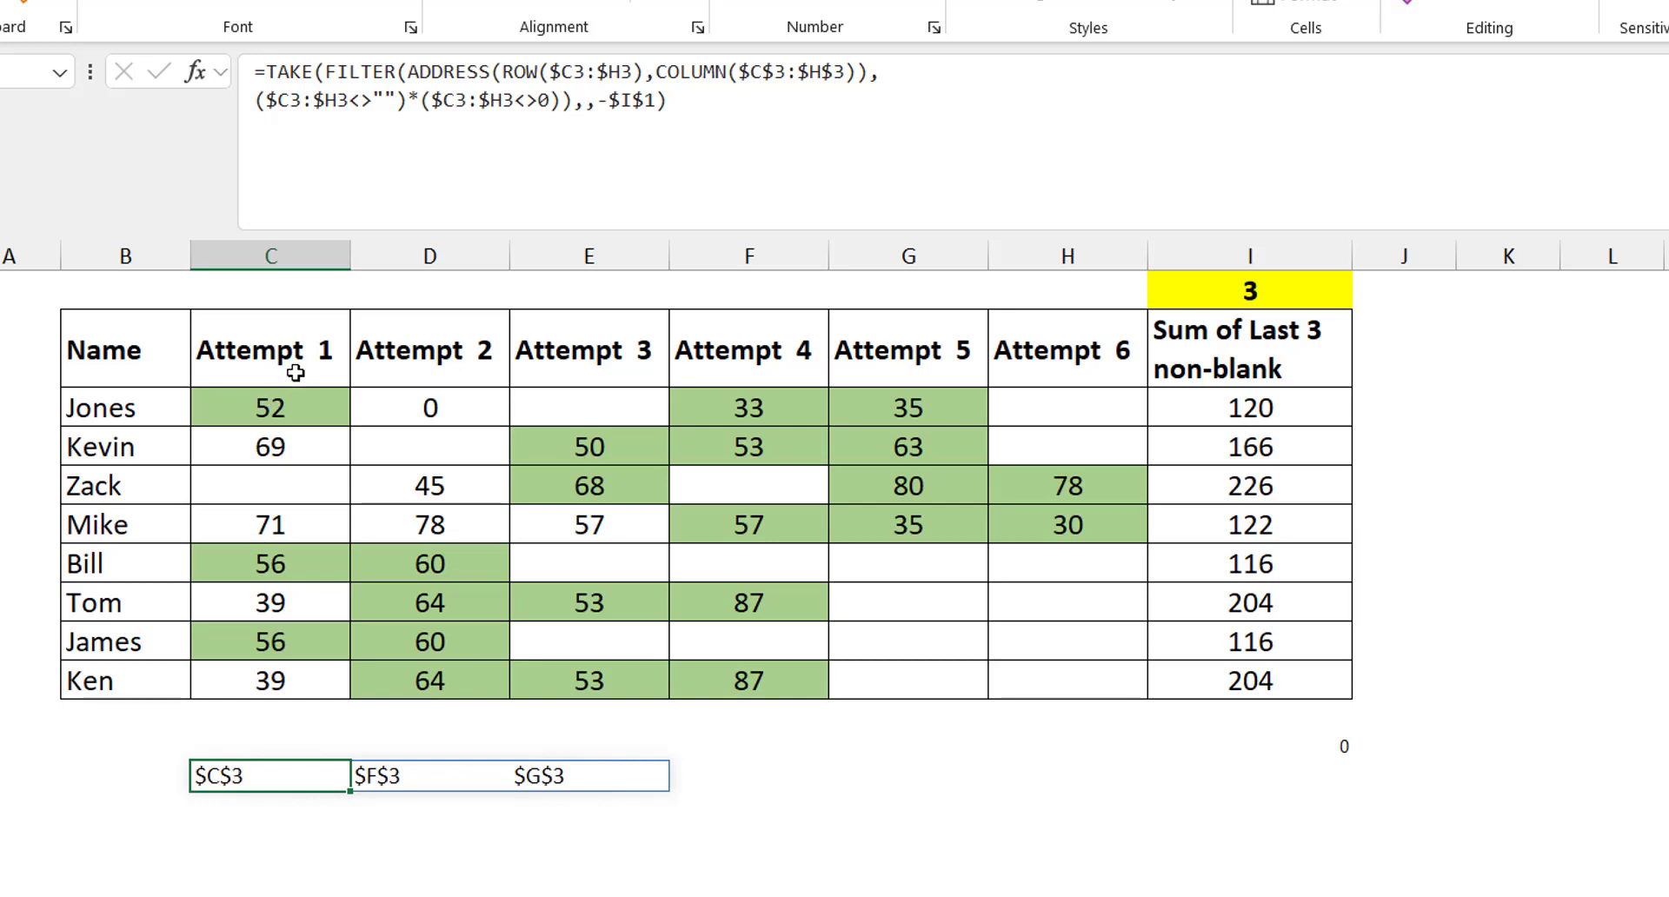
left_click(285, 401)
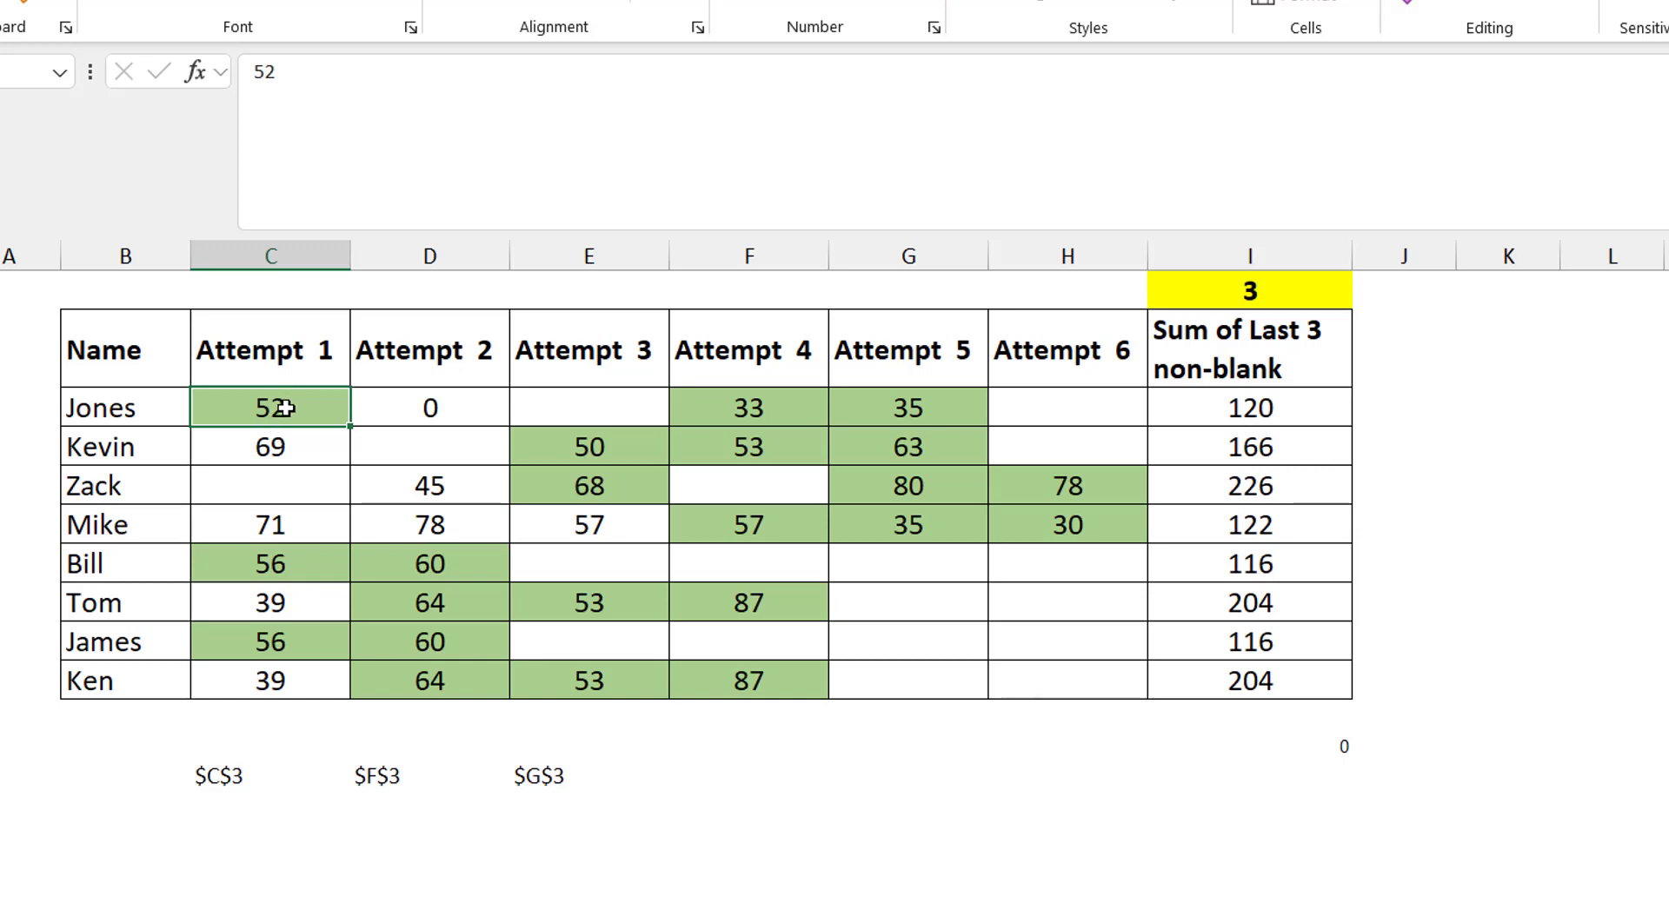
left_click(225, 781)
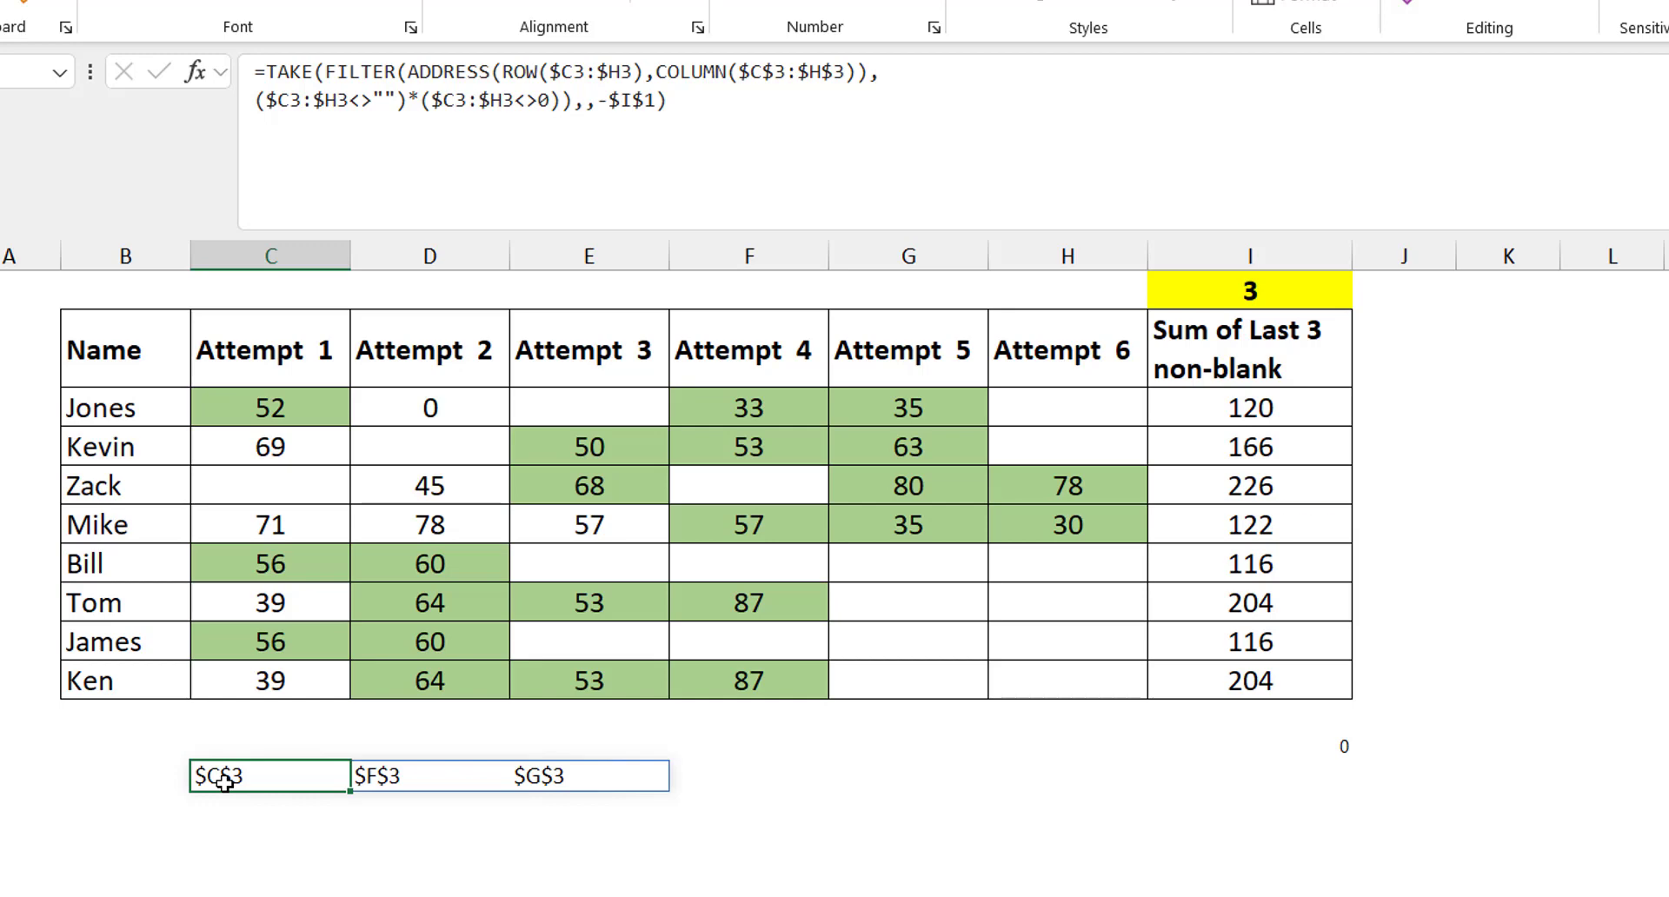
left_click(274, 74)
key("alt+Return")
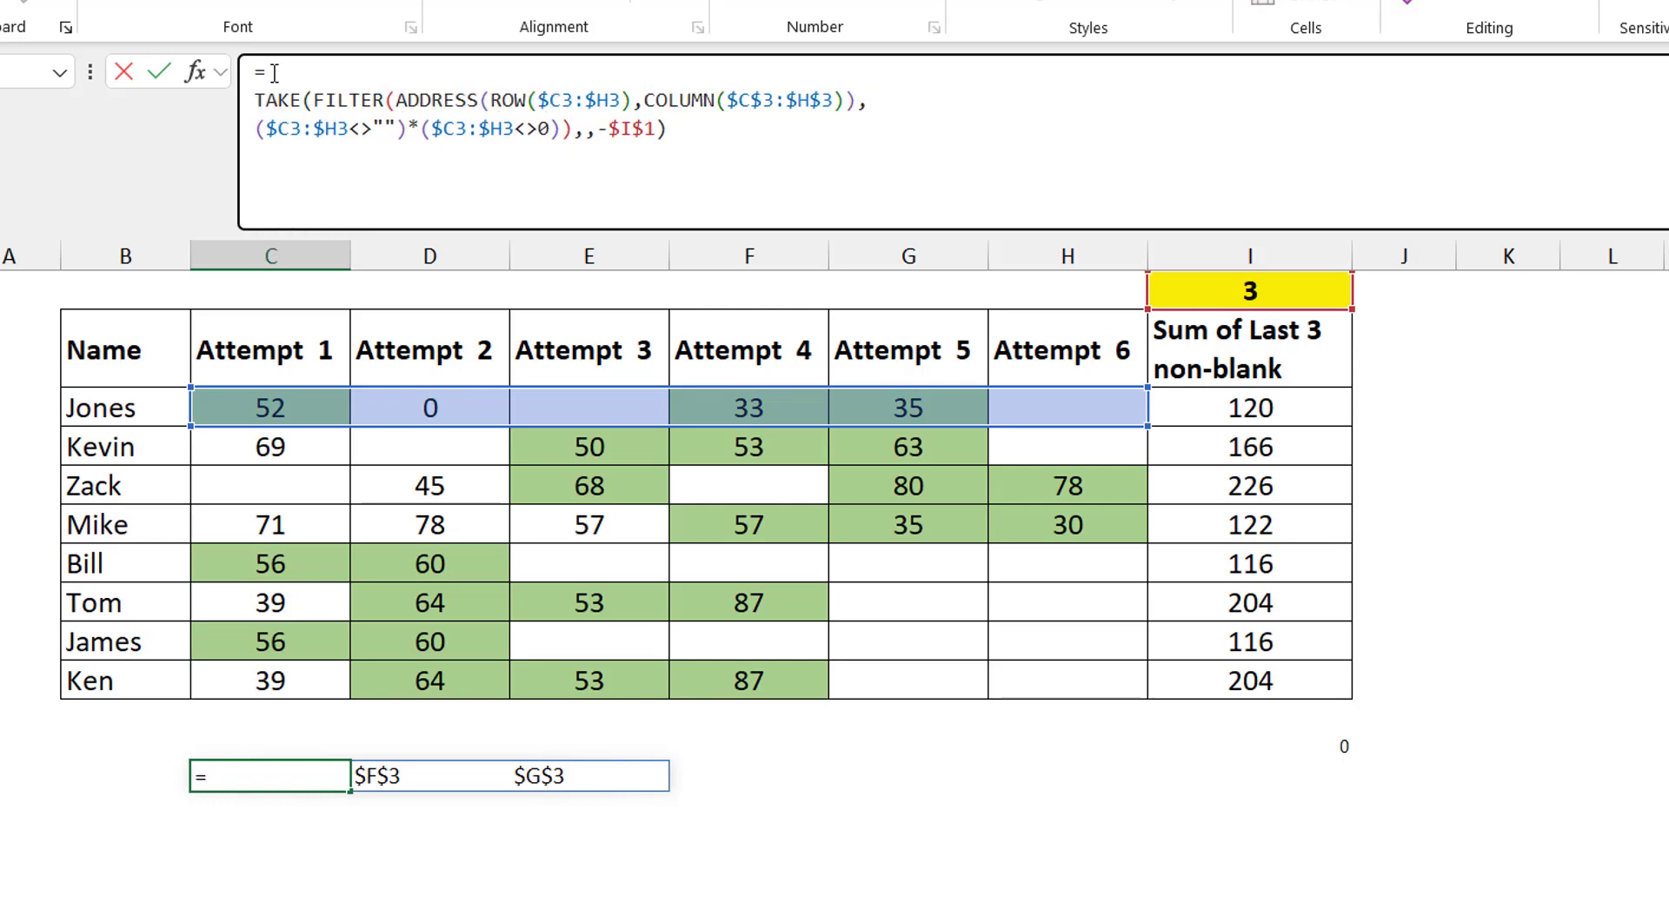
type("XMATCH(")
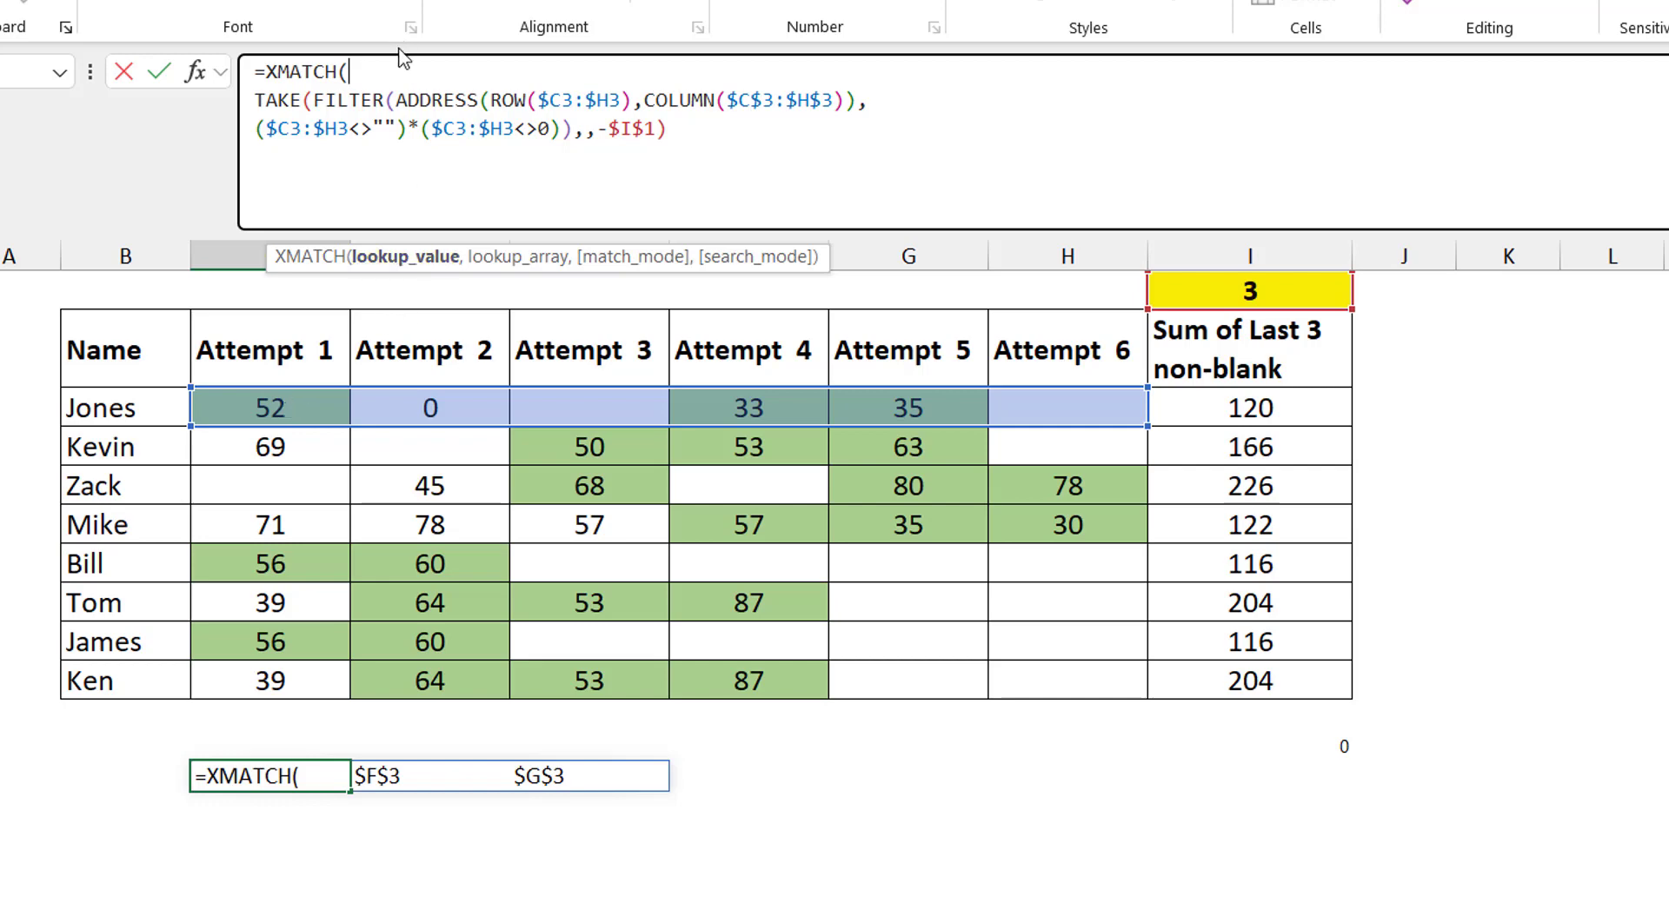
type("addre")
key("Tab")
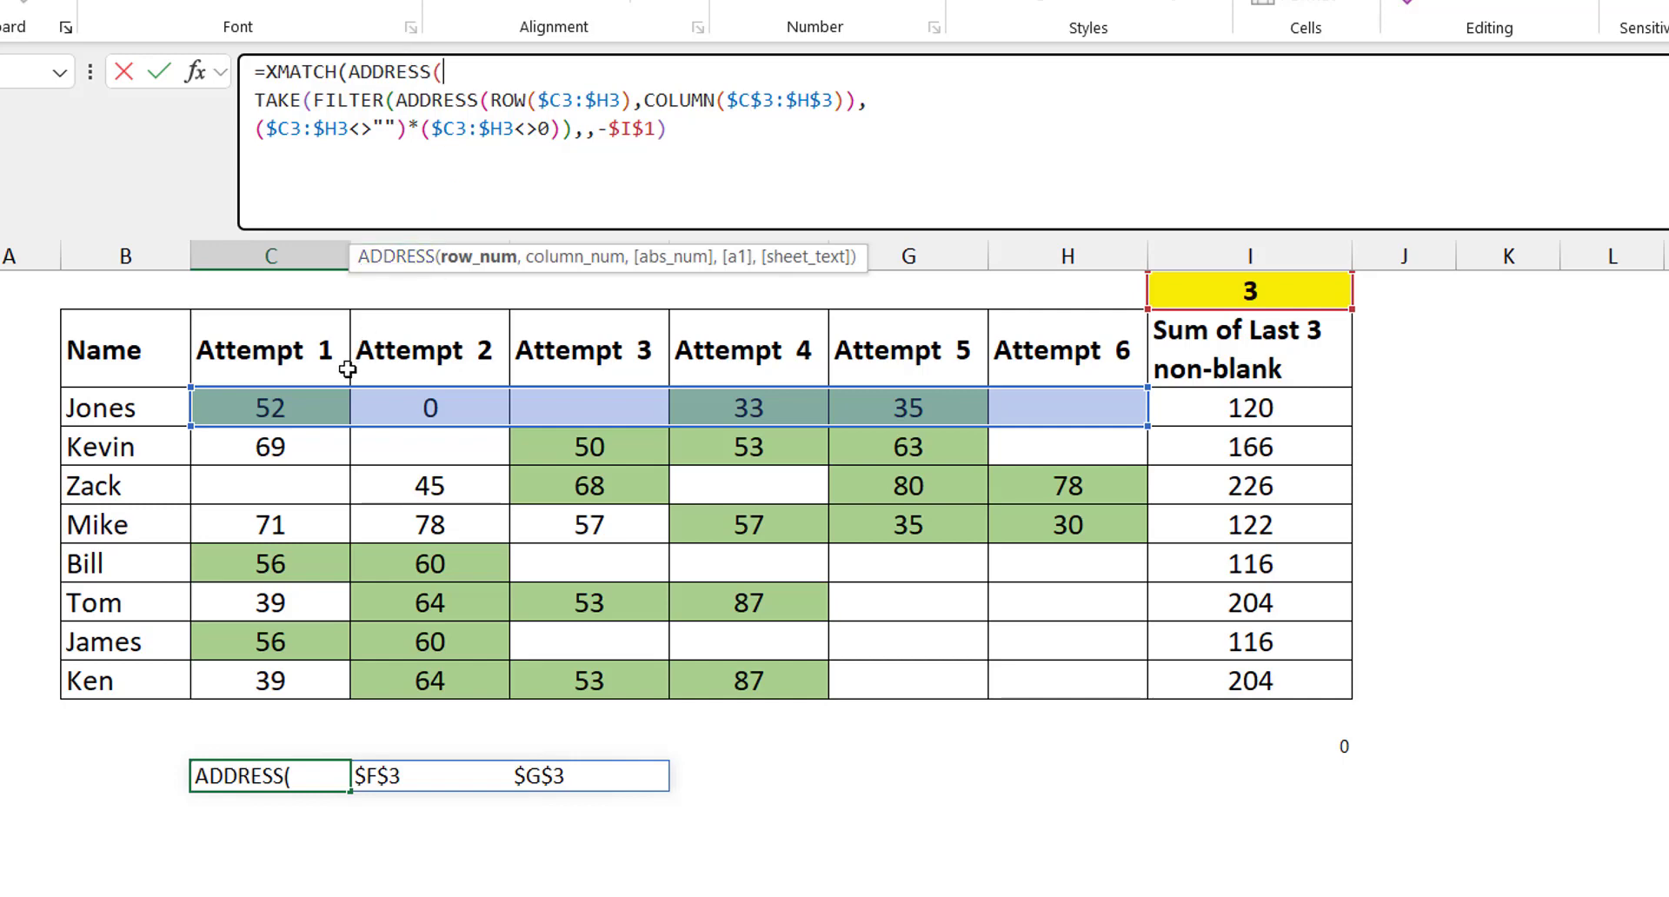
type("3,3)")
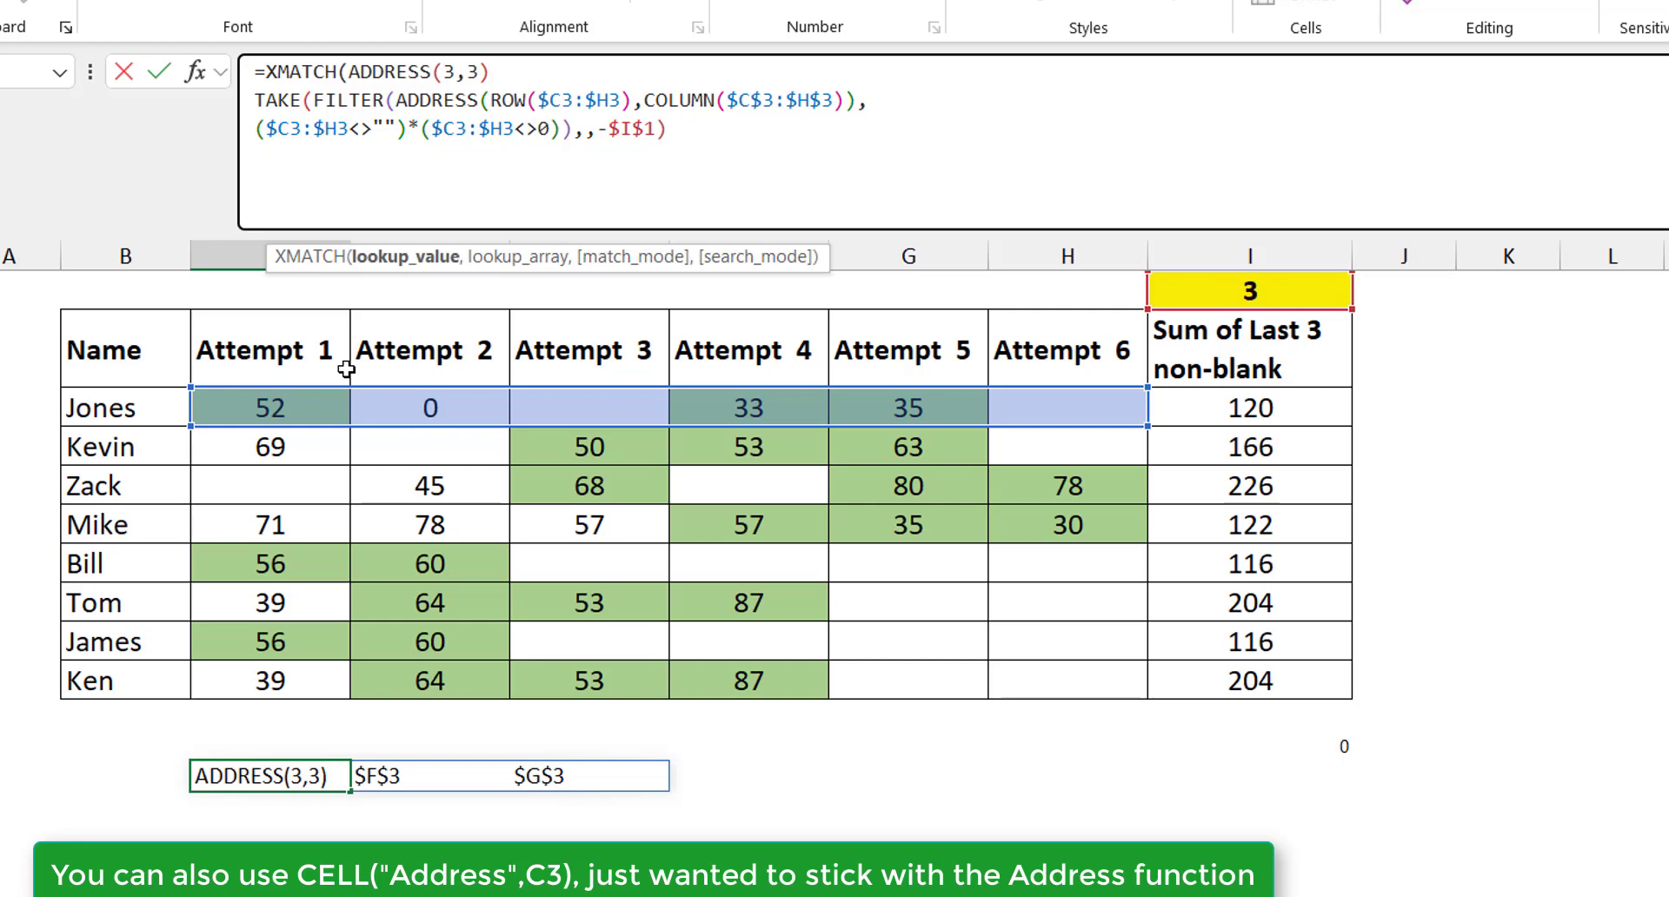
key("BackSpace")
key("BackSpace")
key("BackSpace")
key("BackSpace")
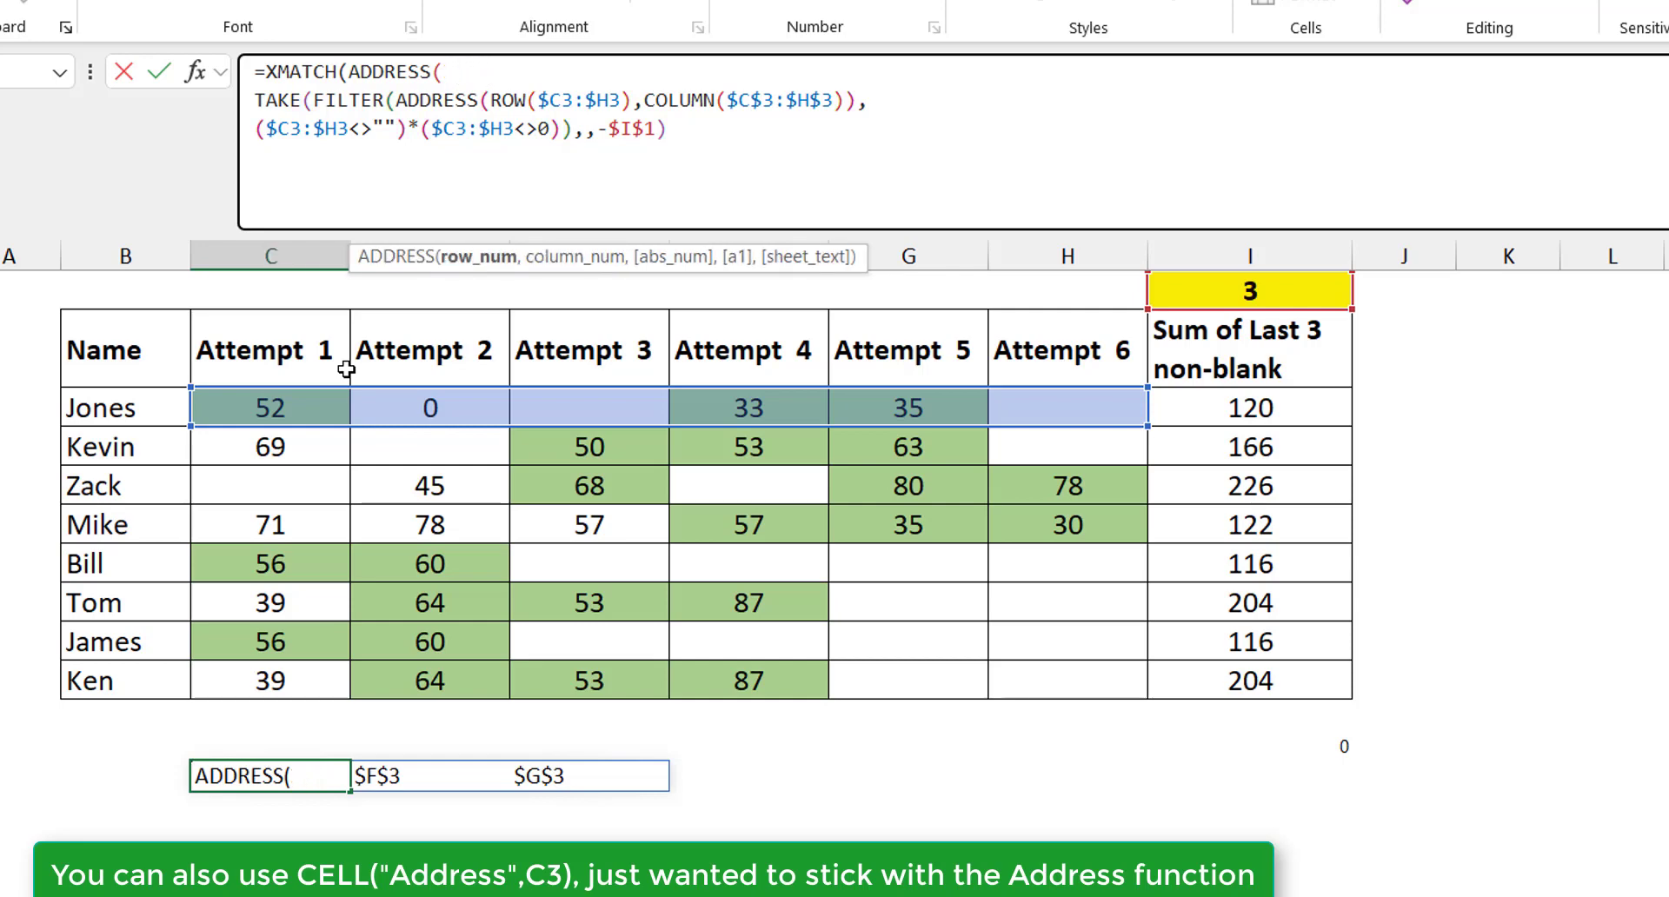
Step: Give ADDRESS the arguments ROW(C3) and COLUMN(C3) and close it as XMATCH's lookup value
type("row")
key("Tab")
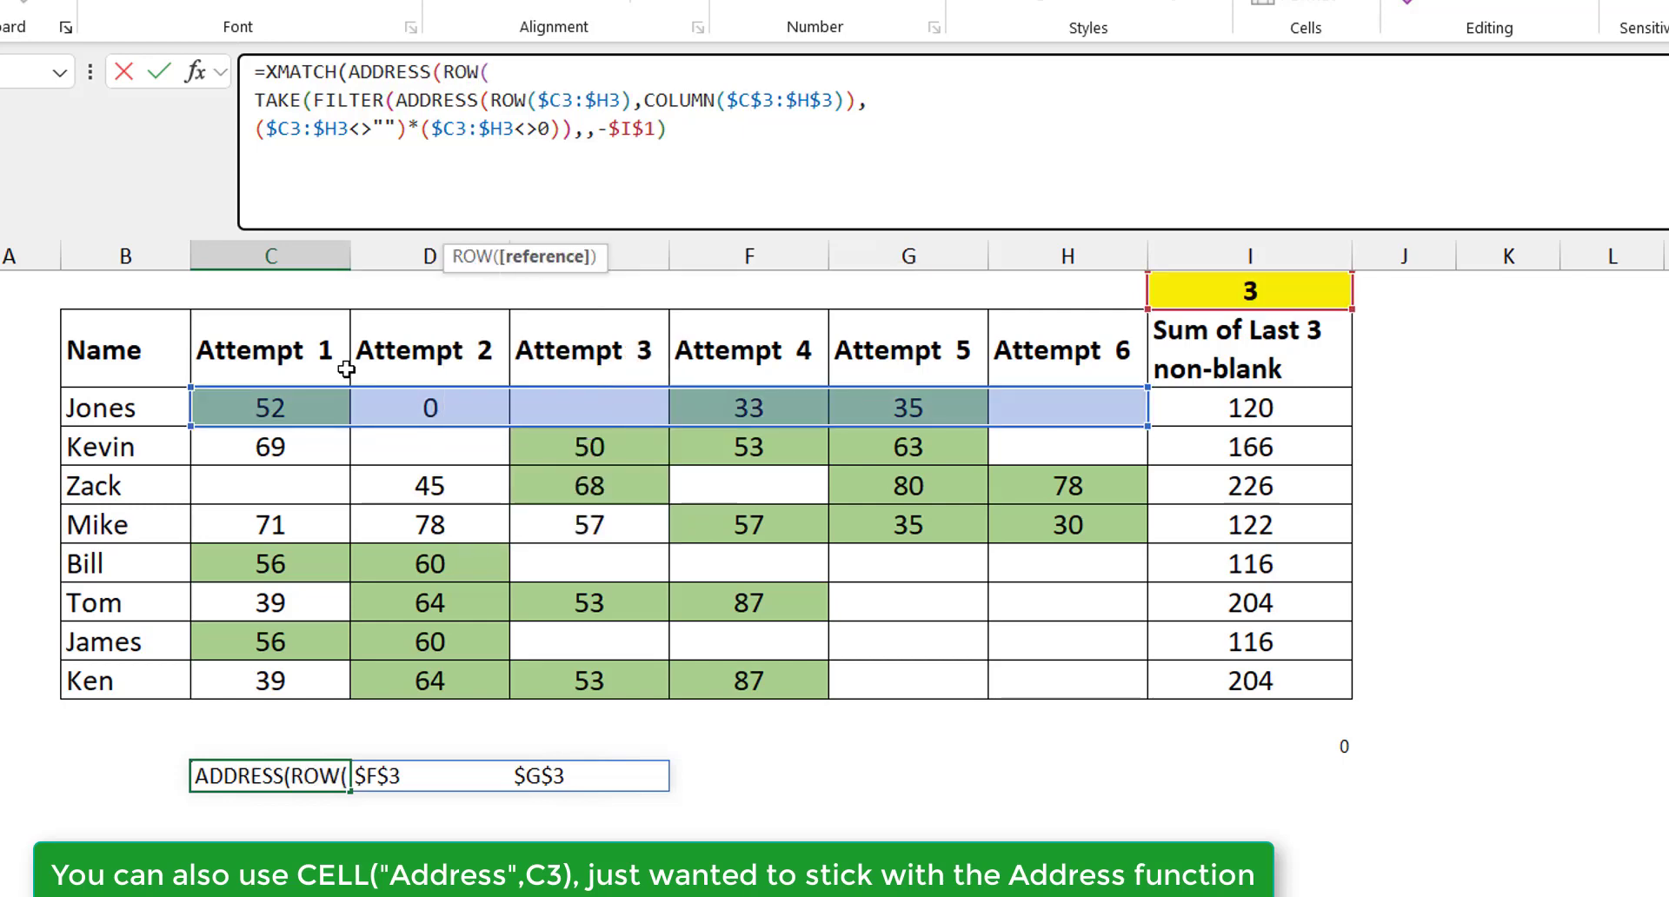
type("C3)")
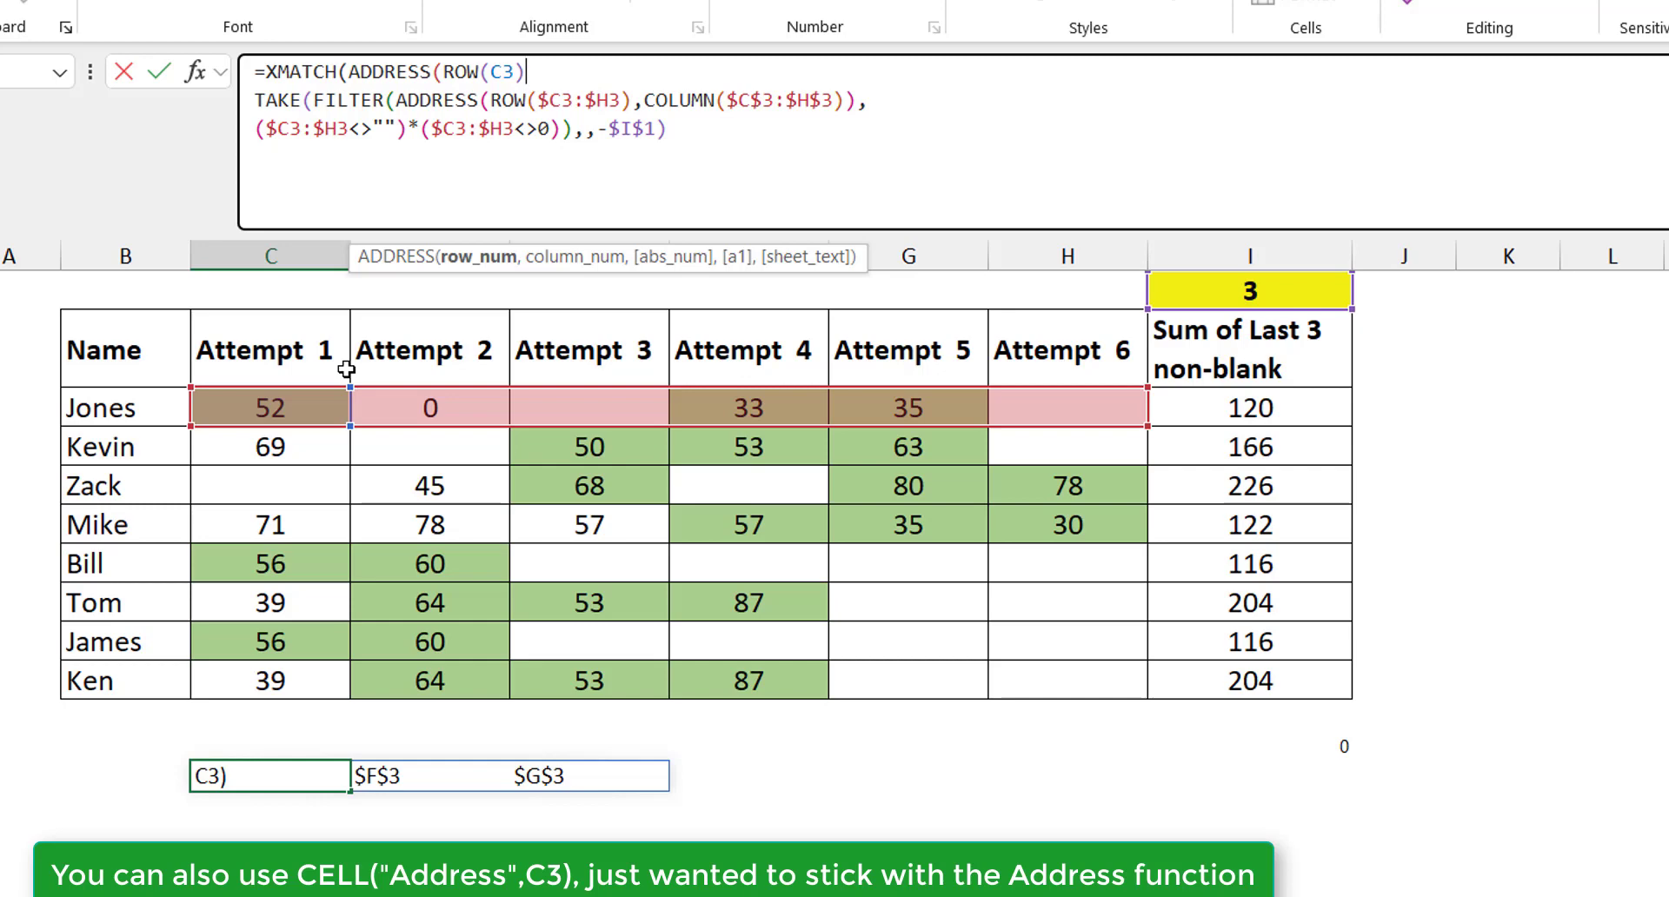
type(",")
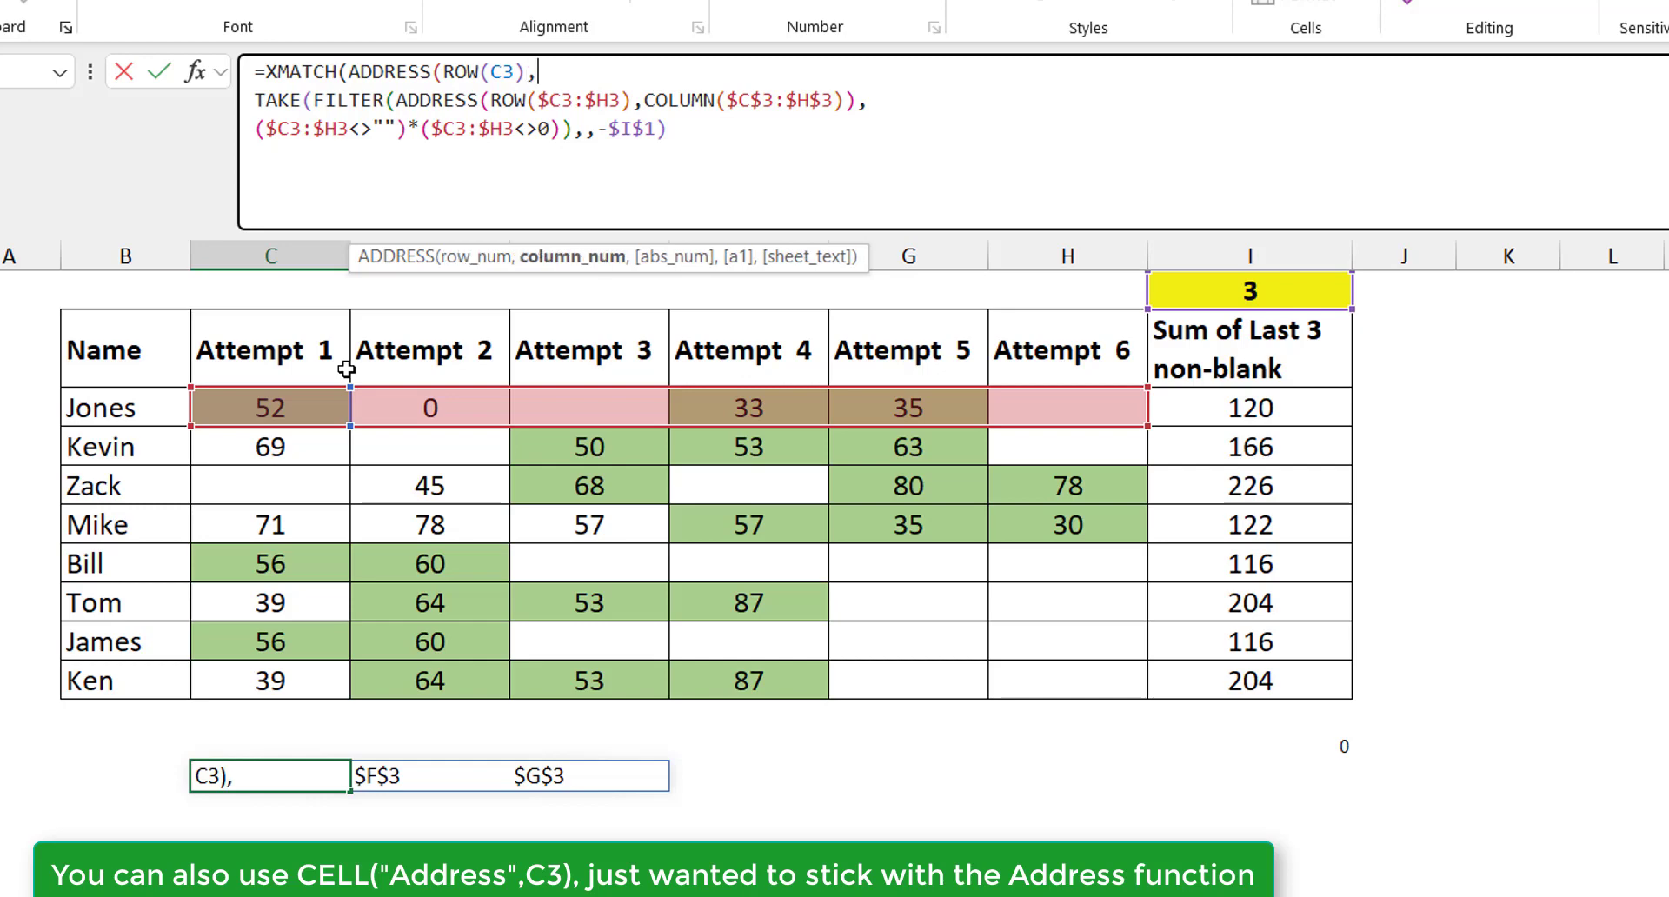
type("Column")
key("Tab")
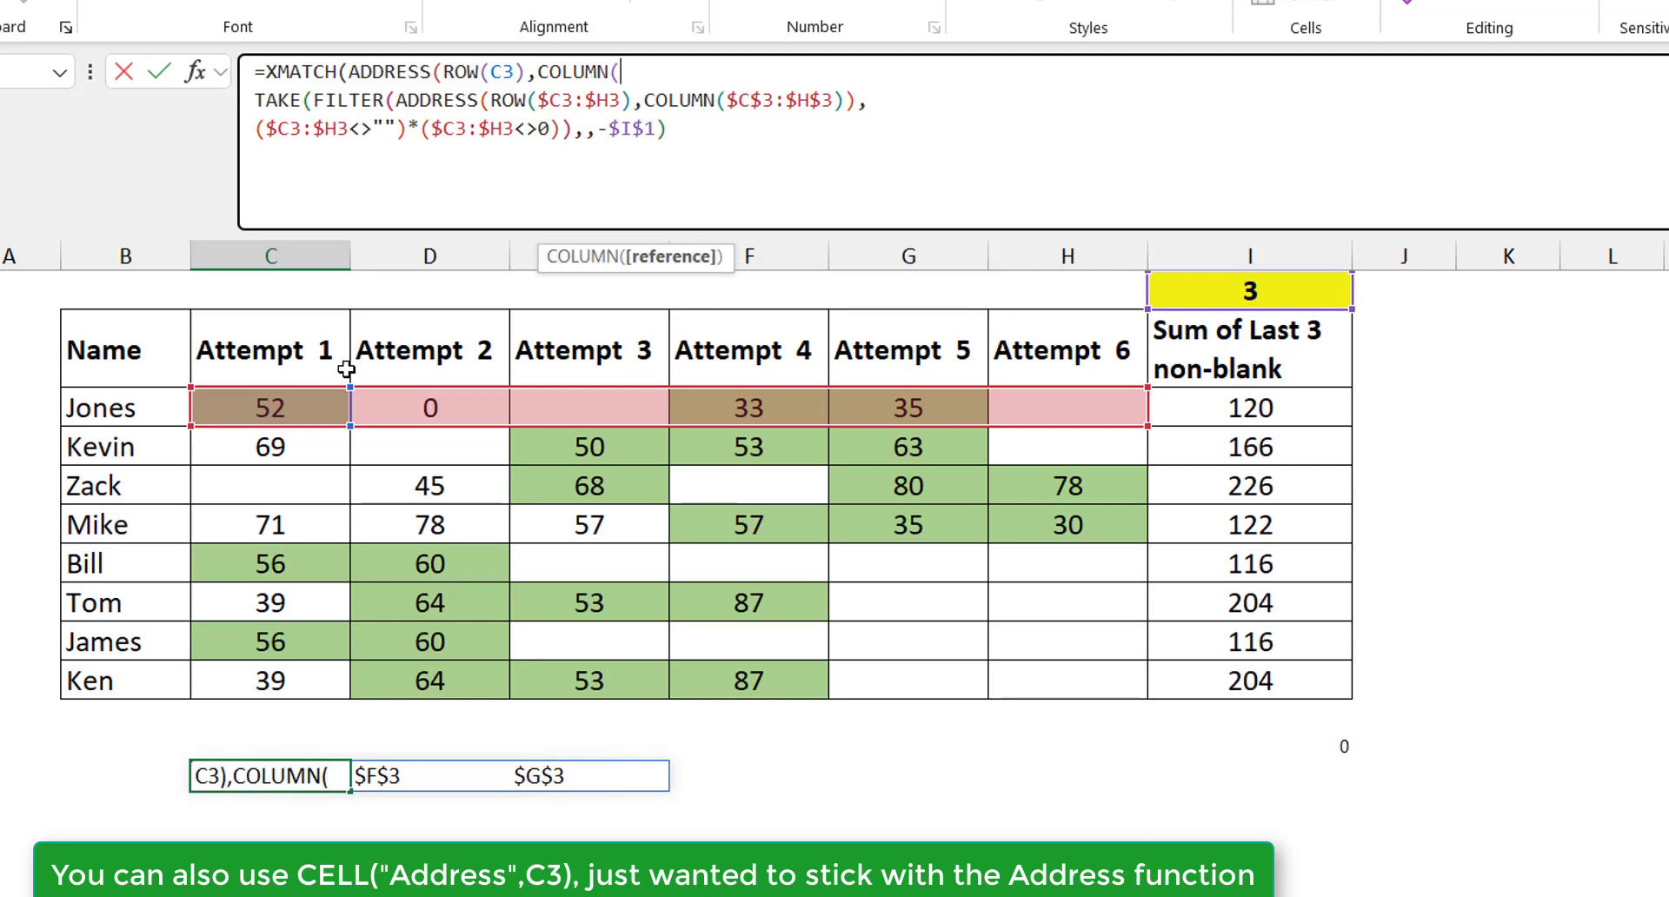
type("c3)")
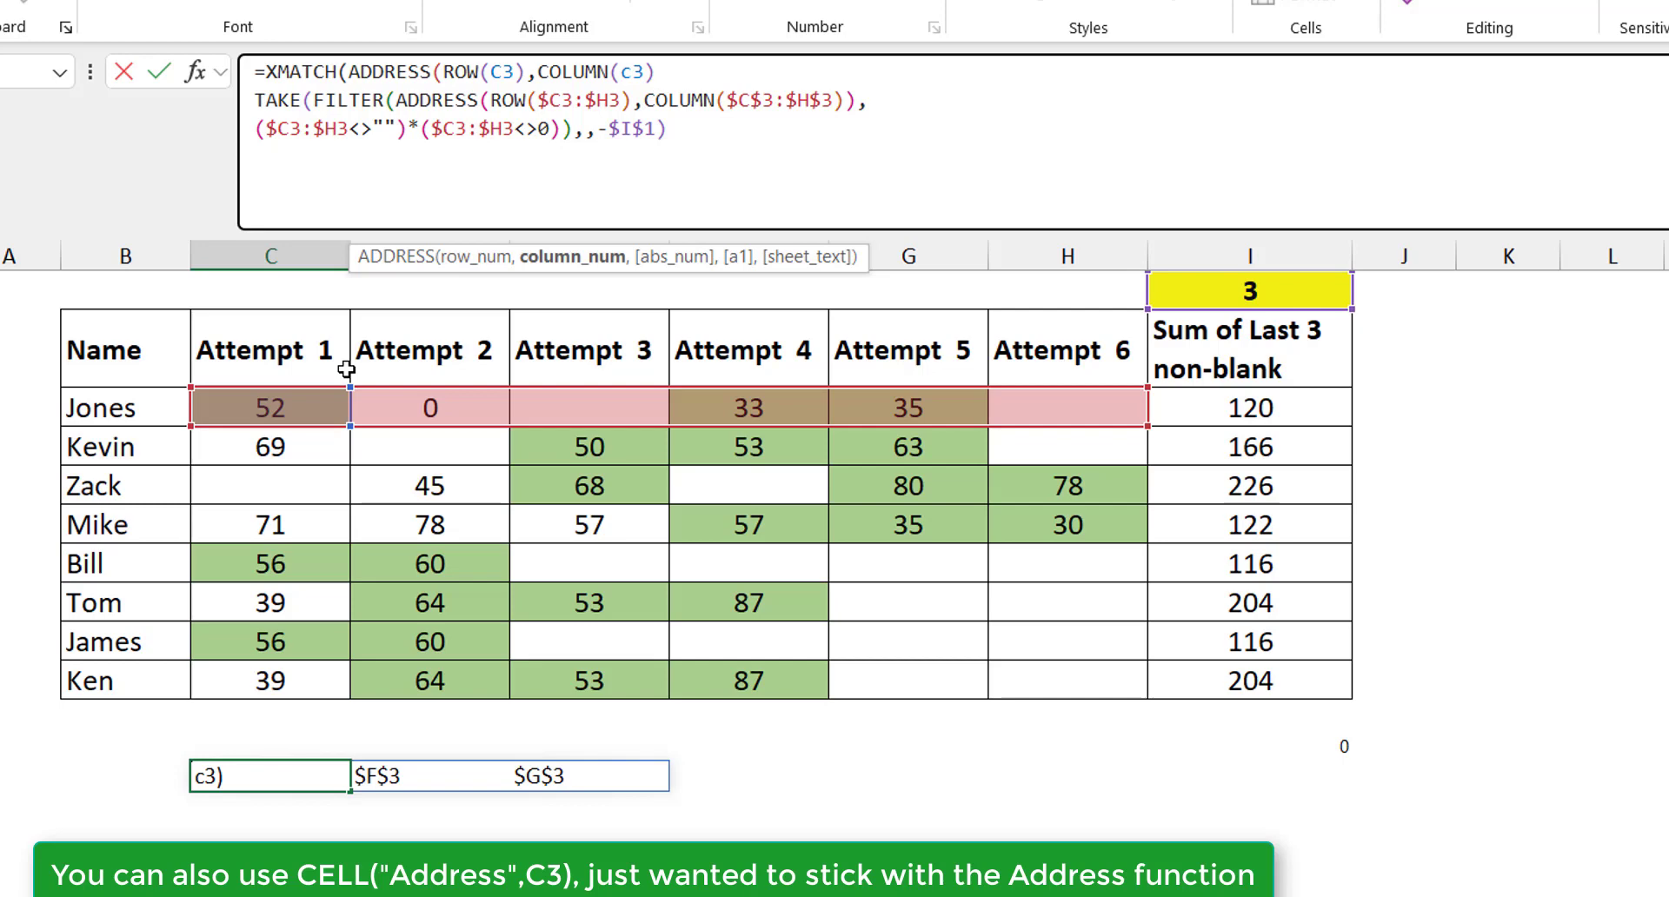
type(")")
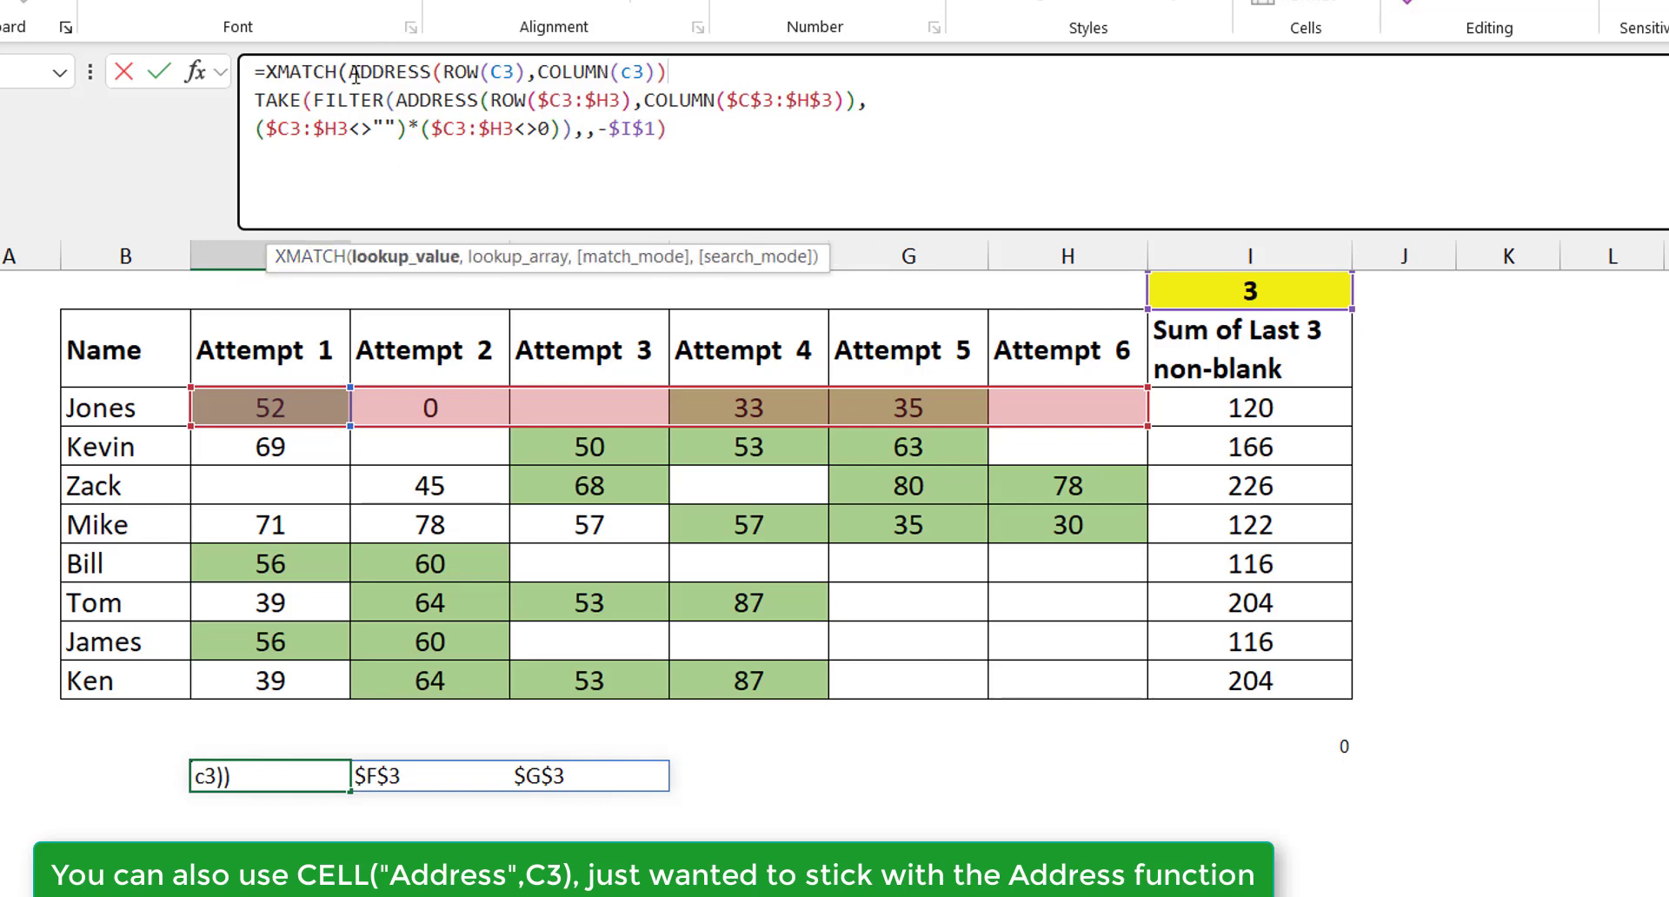
Step: Complete XMATCH in C13 with the TAKE expression as its lookup array and fill the entered formula across C13:H13
left_click_drag(349, 71, 688, 62)
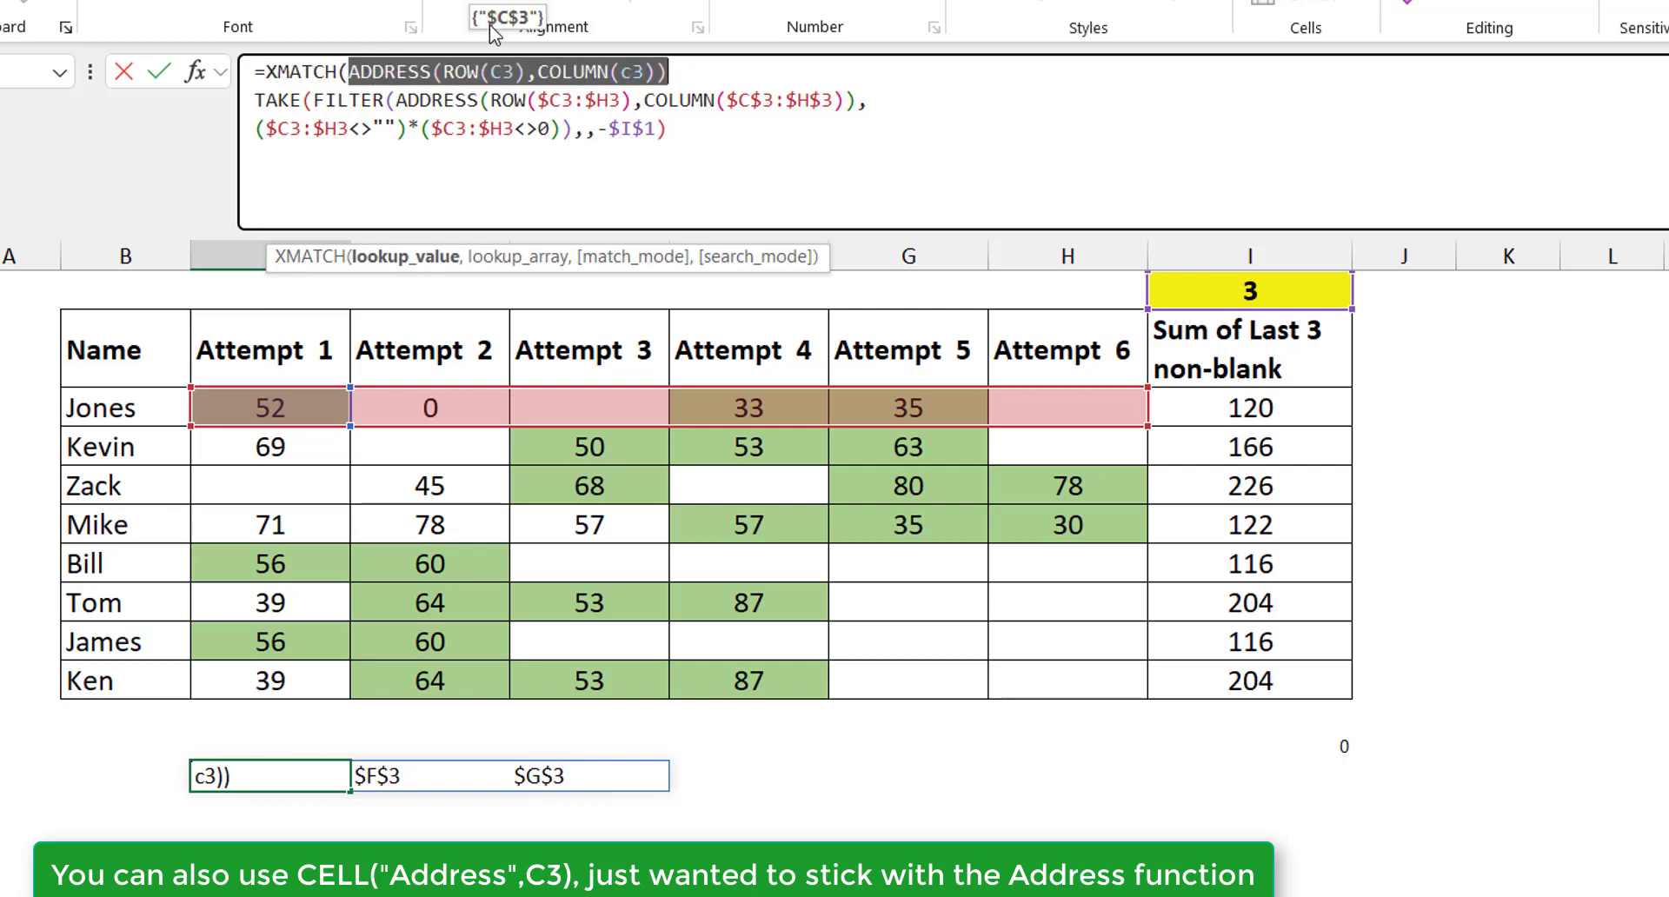
left_click(698, 74)
type(",")
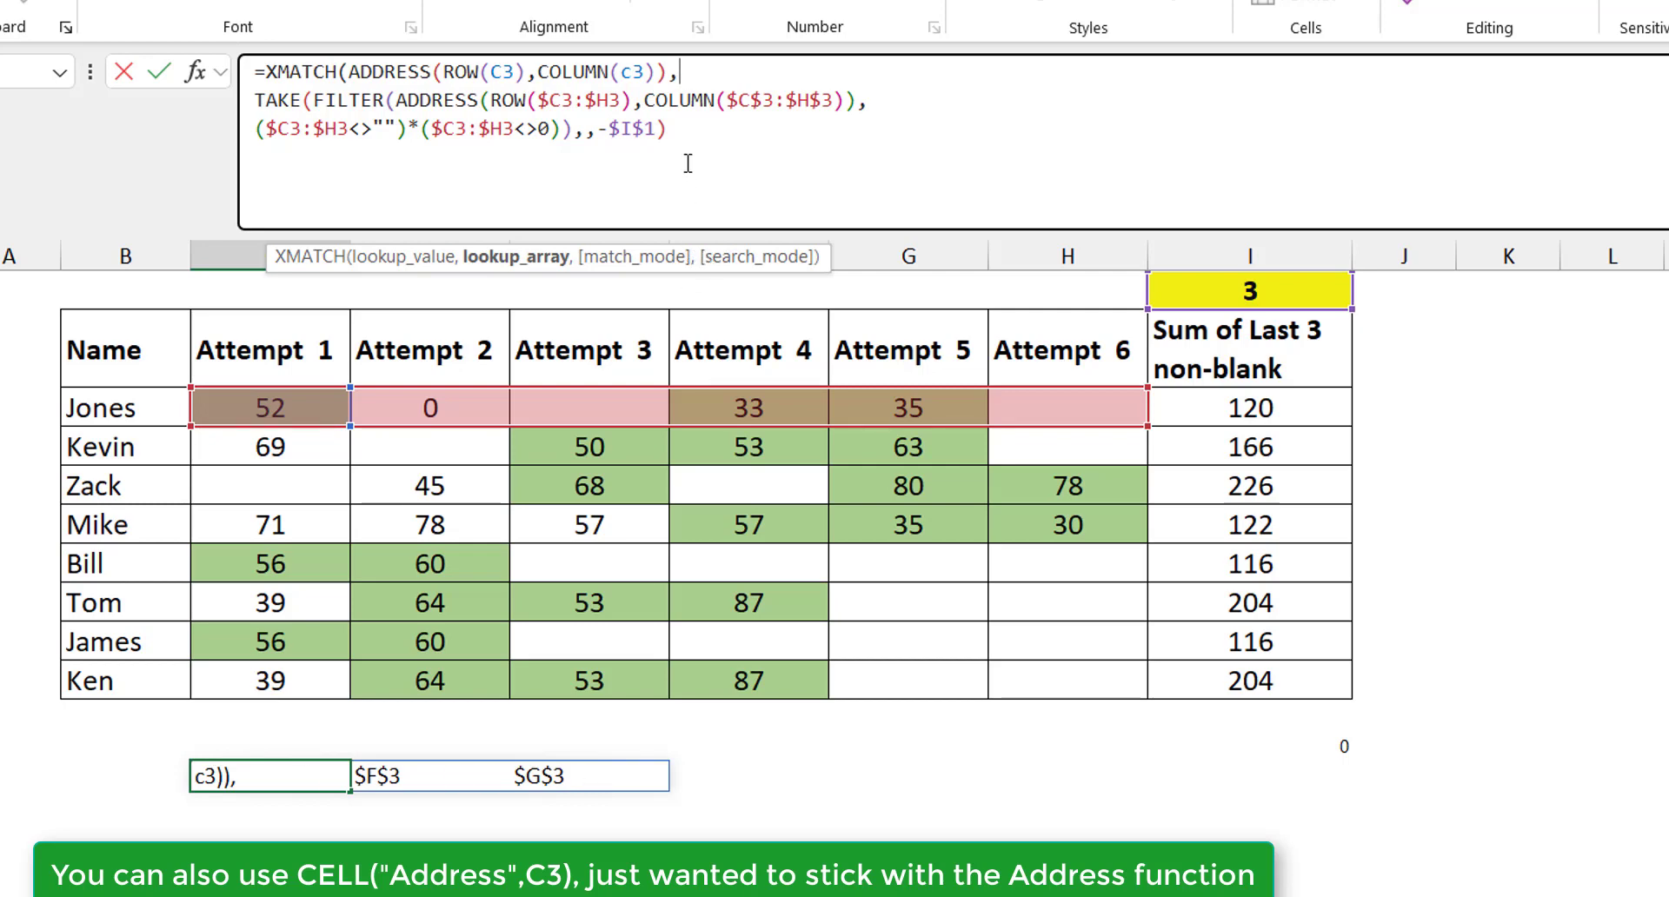
left_click(695, 132)
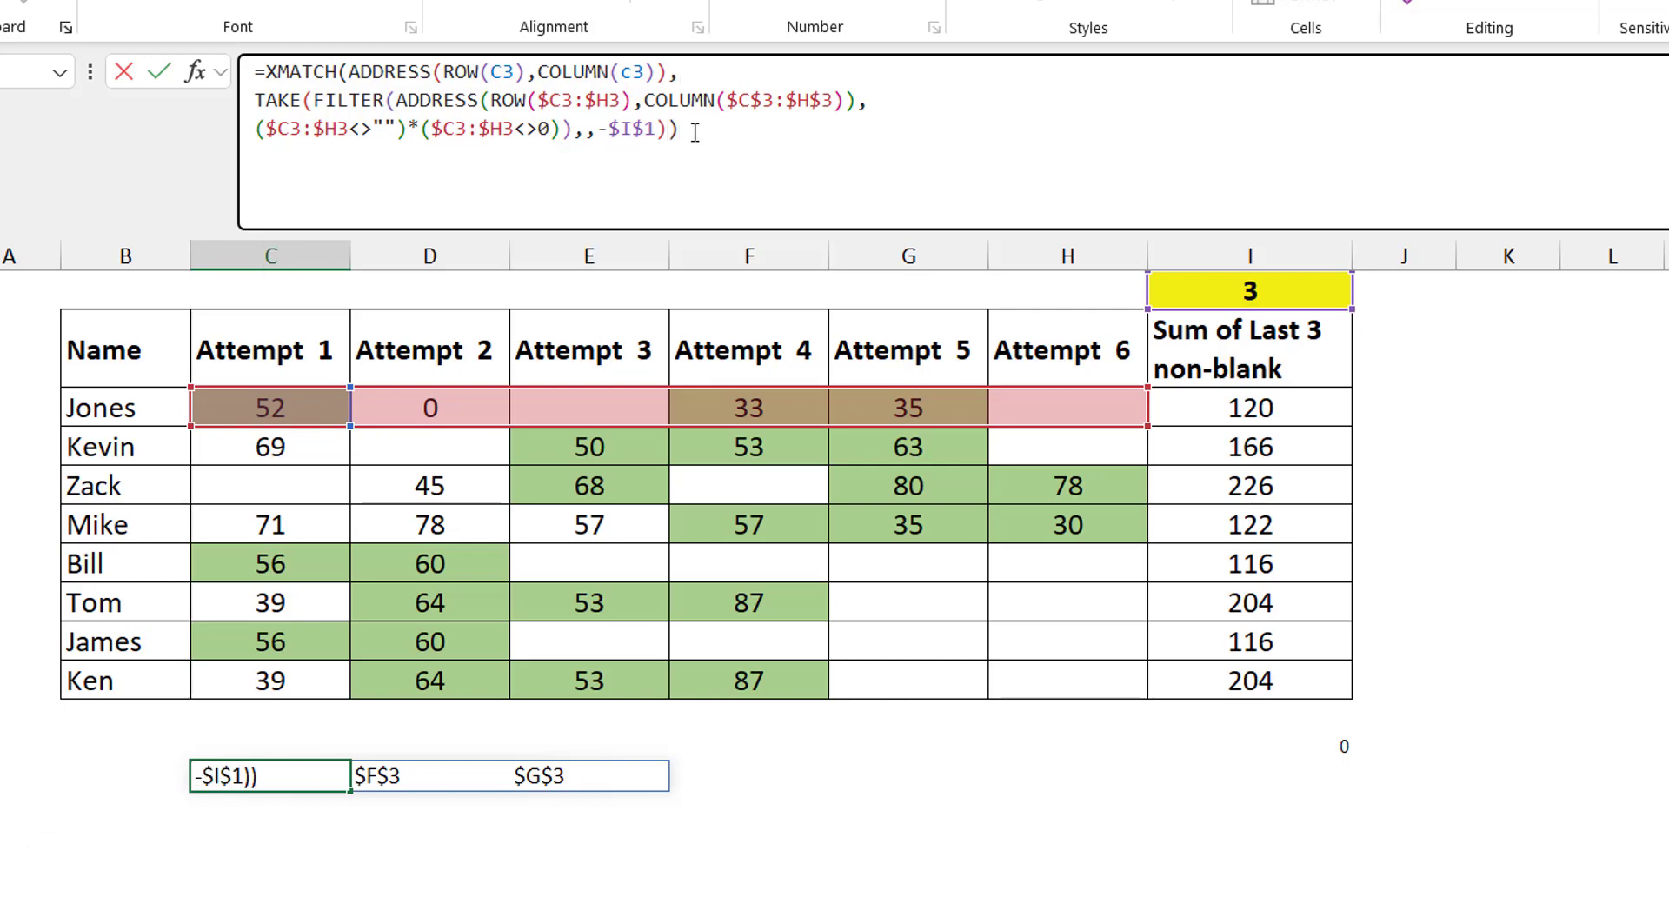
key("Return")
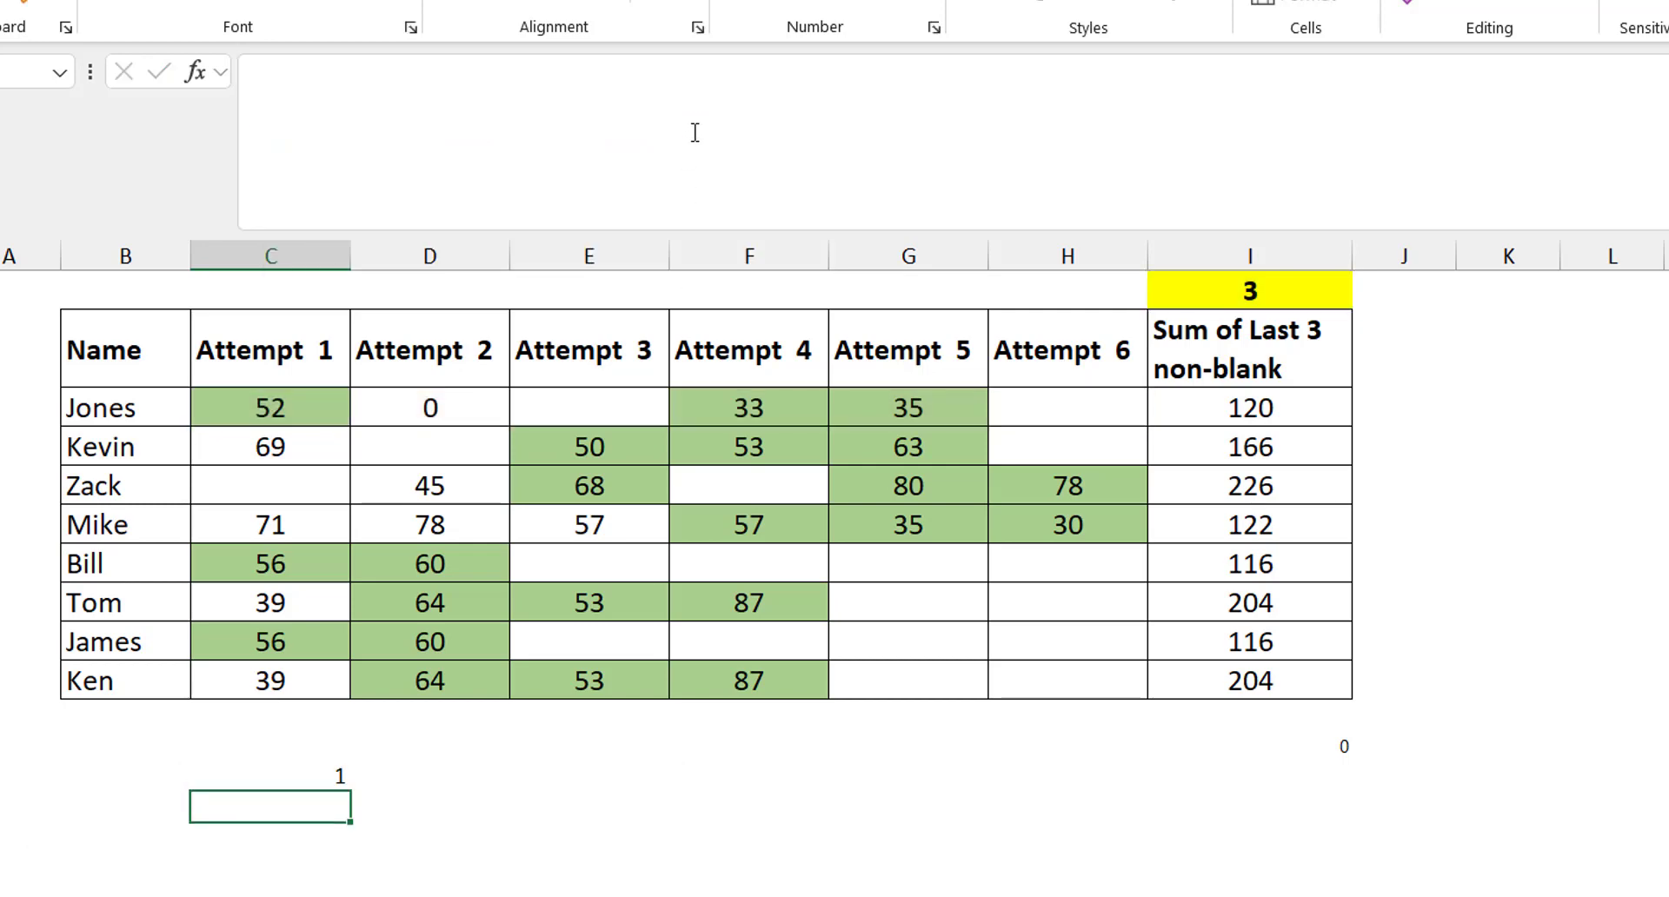
left_click(261, 774)
left_click_drag(346, 792, 1091, 793)
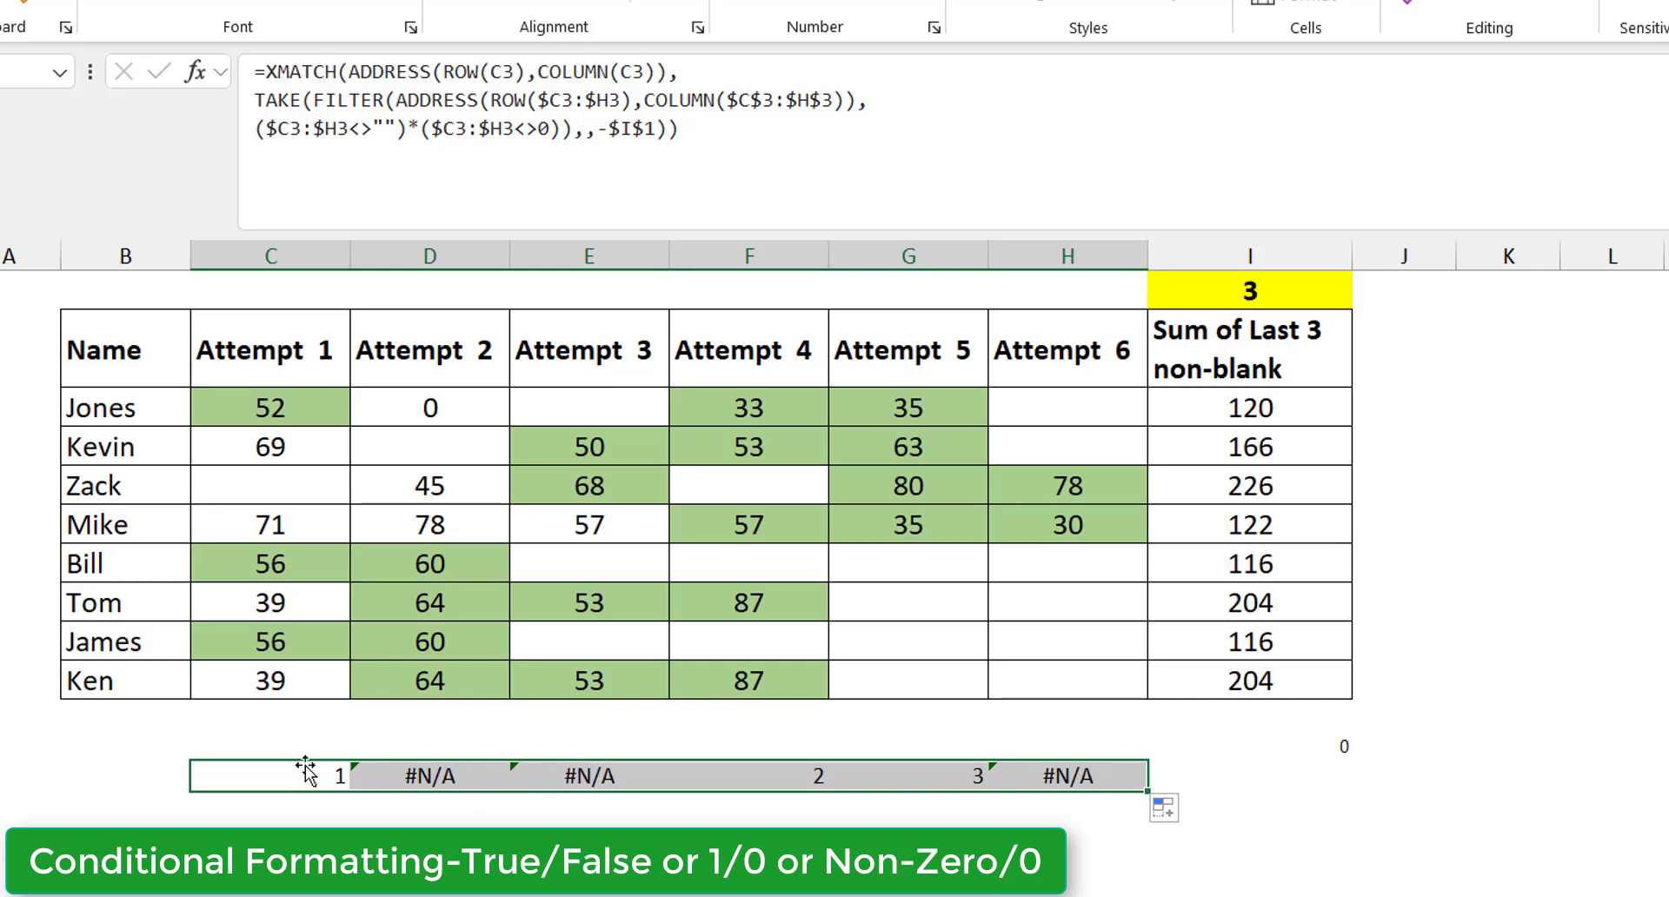
Step: Wrap the XMATCH formula in C13 in ISNUMBER and fill it across C13:H13
left_click(278, 771)
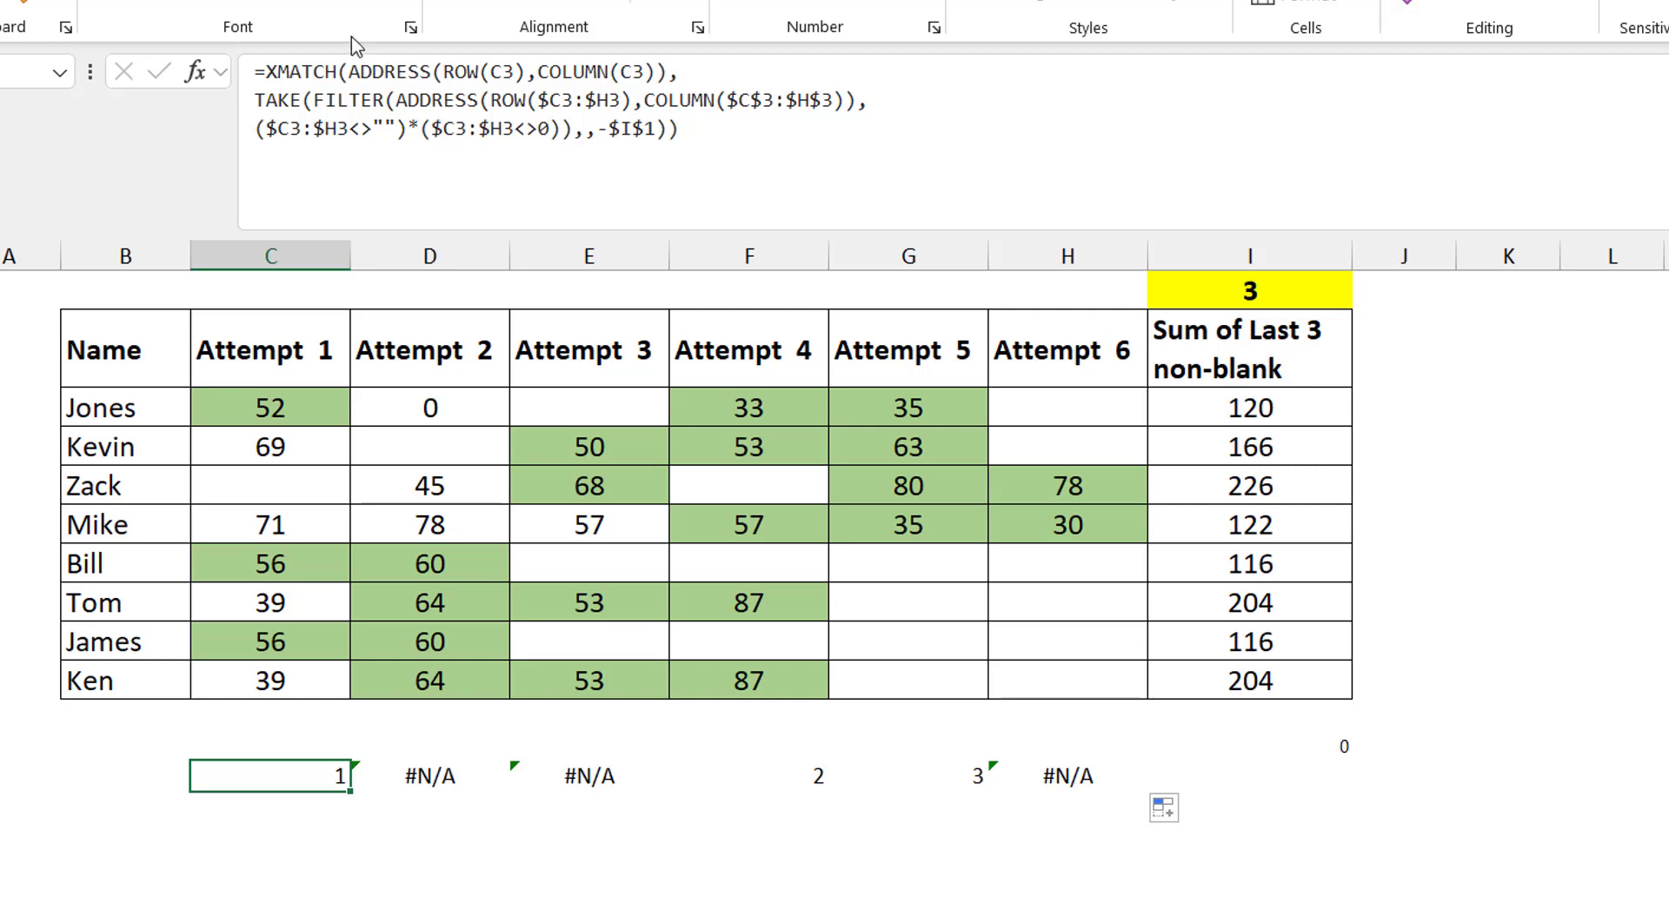
left_click(269, 72)
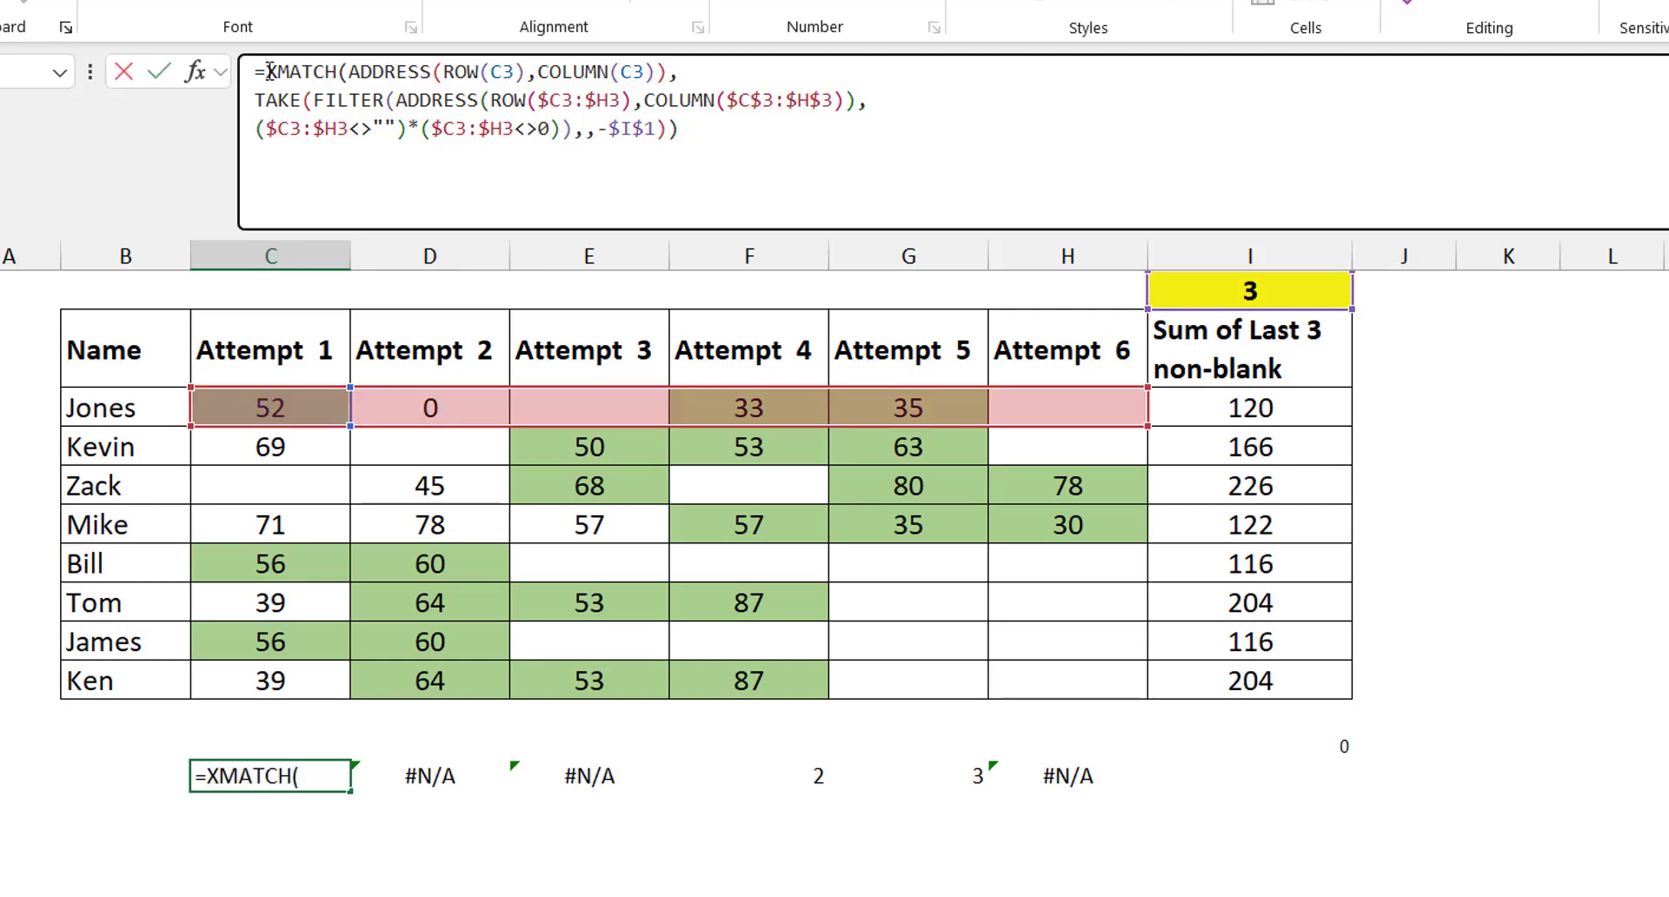
type("isnumb")
key("Tab")
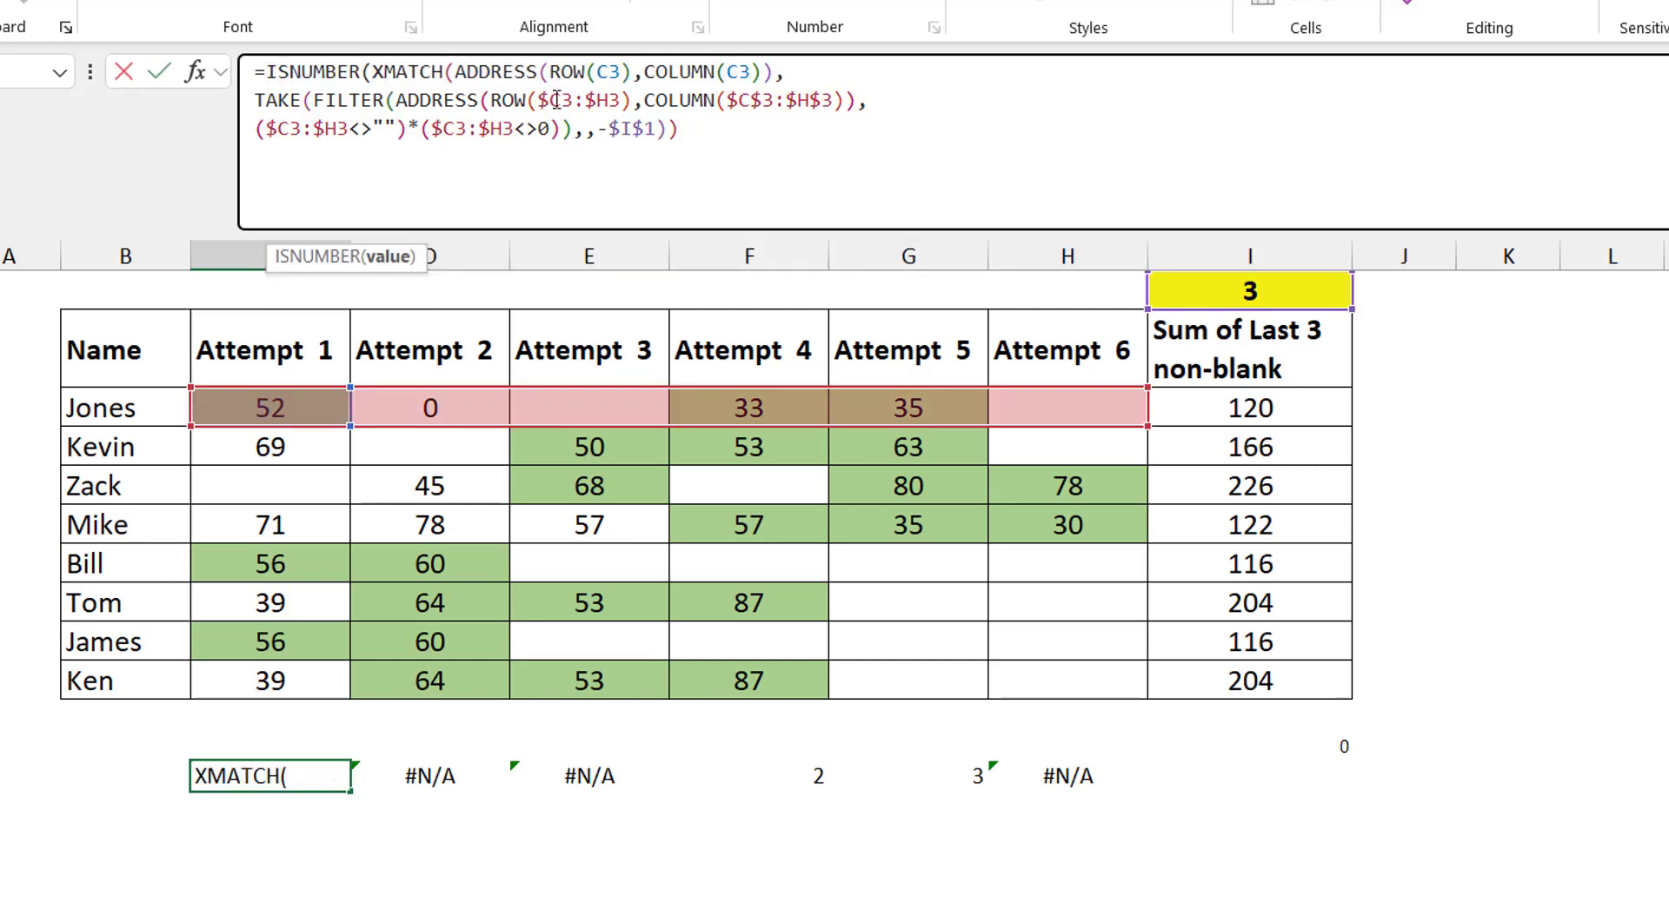
left_click(735, 139)
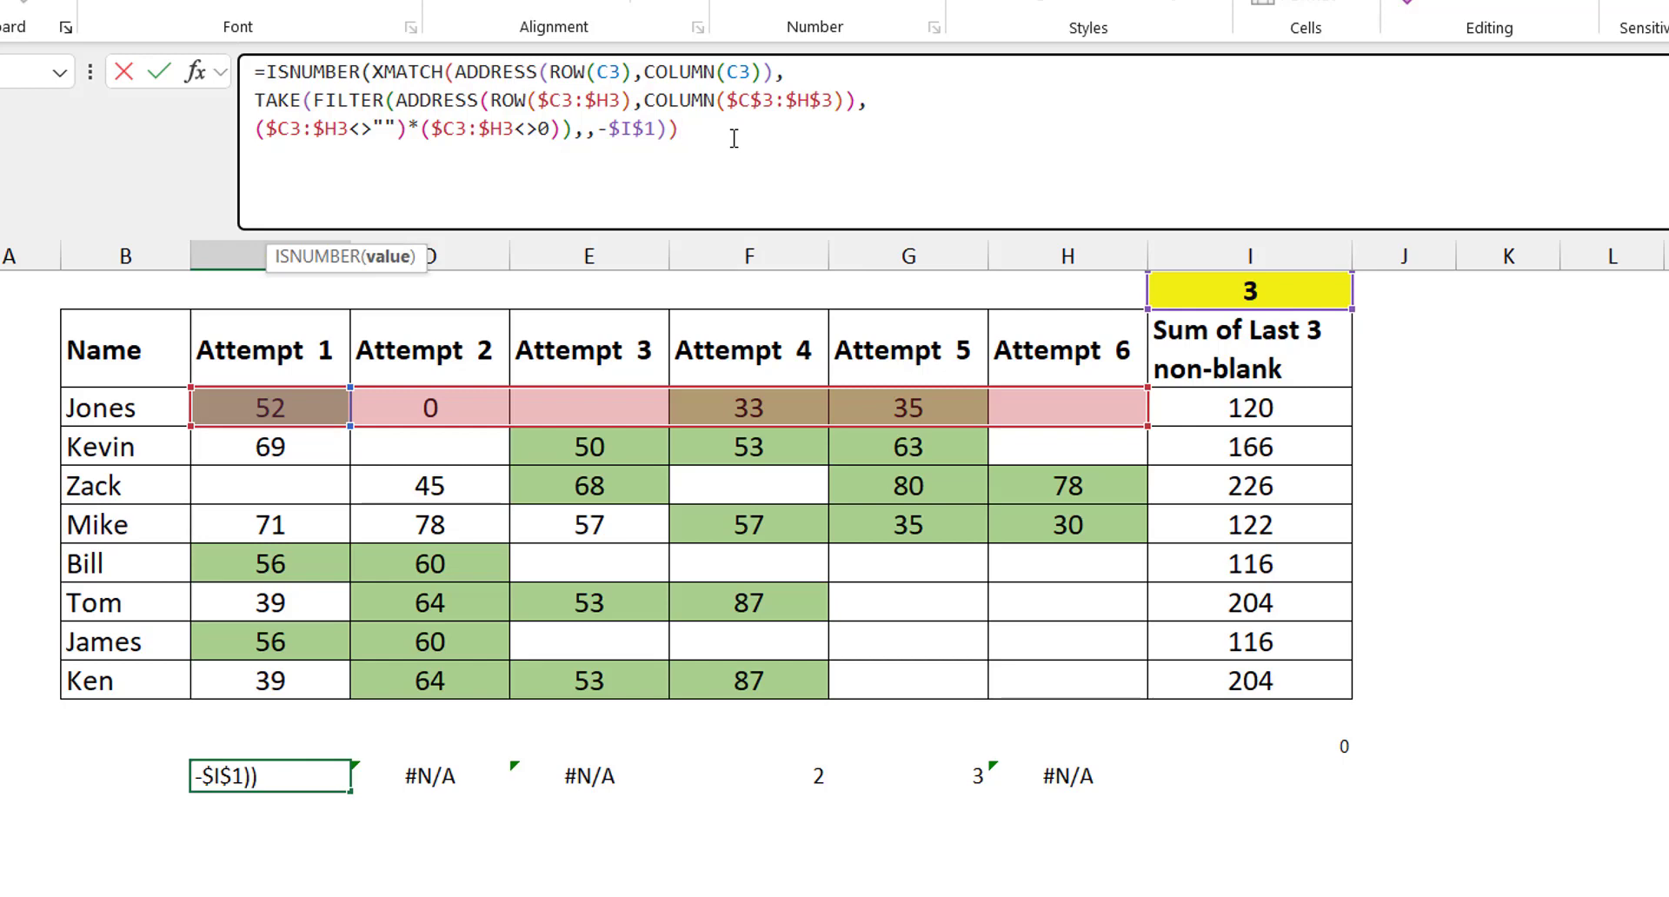
type(")")
key("ctrl+Return")
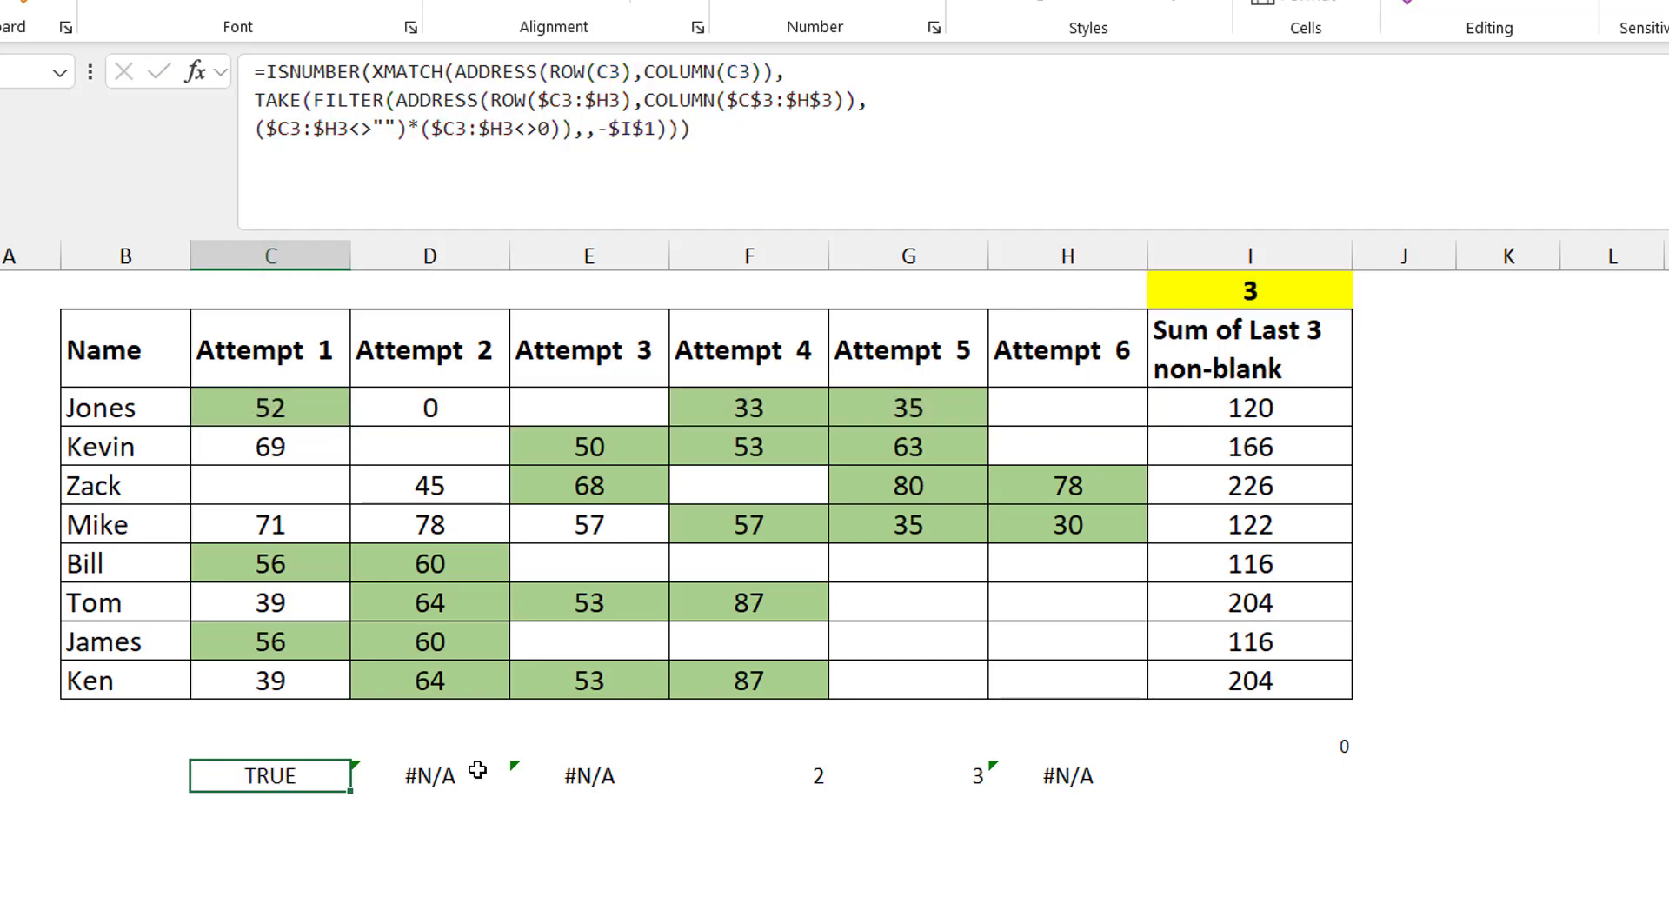
left_click_drag(351, 791, 1070, 807)
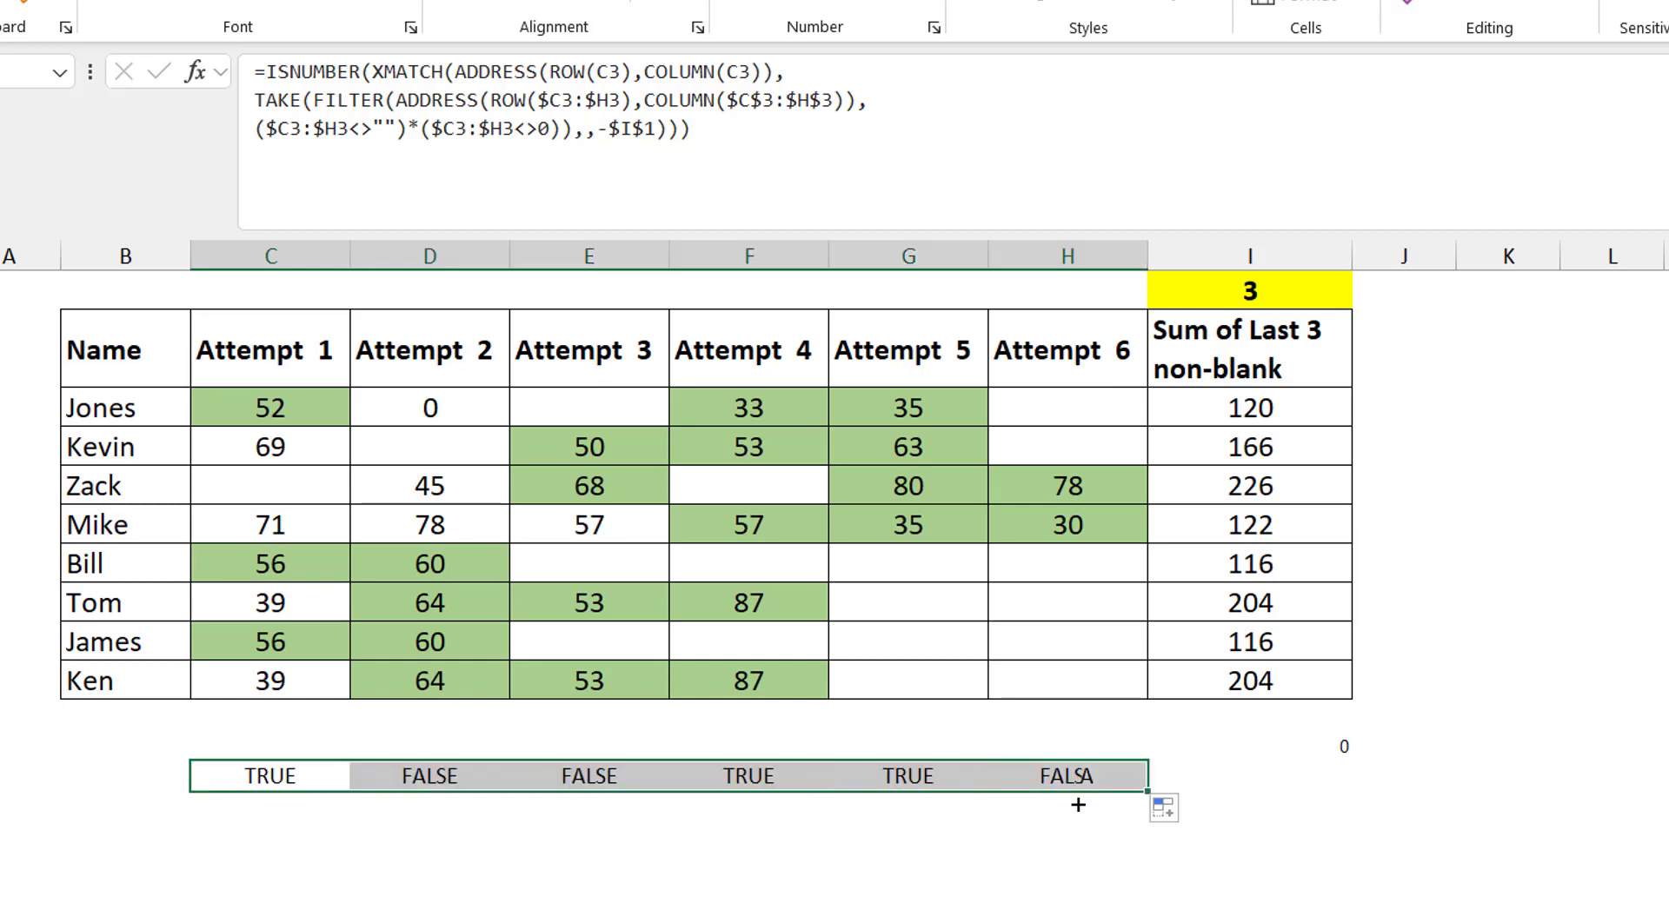
Step: Enter the row labels 3, 4 and 5 in column B, starting beside the first row of ISNUMBER results
left_click(143, 766)
type("3")
key("Return")
type("4")
key("Return")
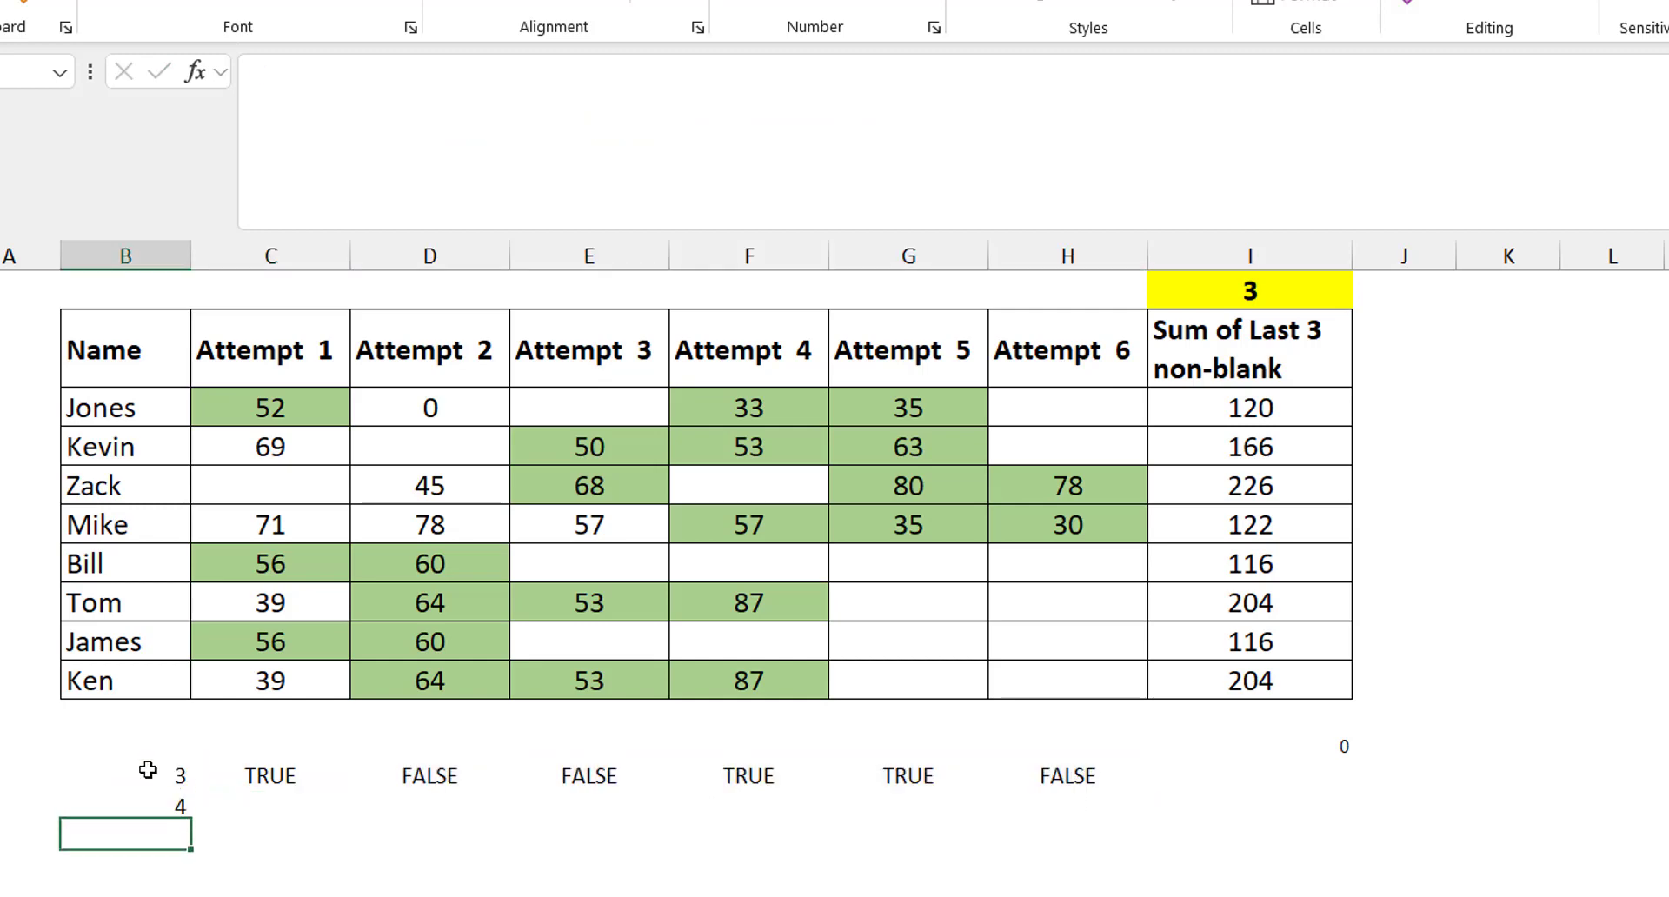
type("56")
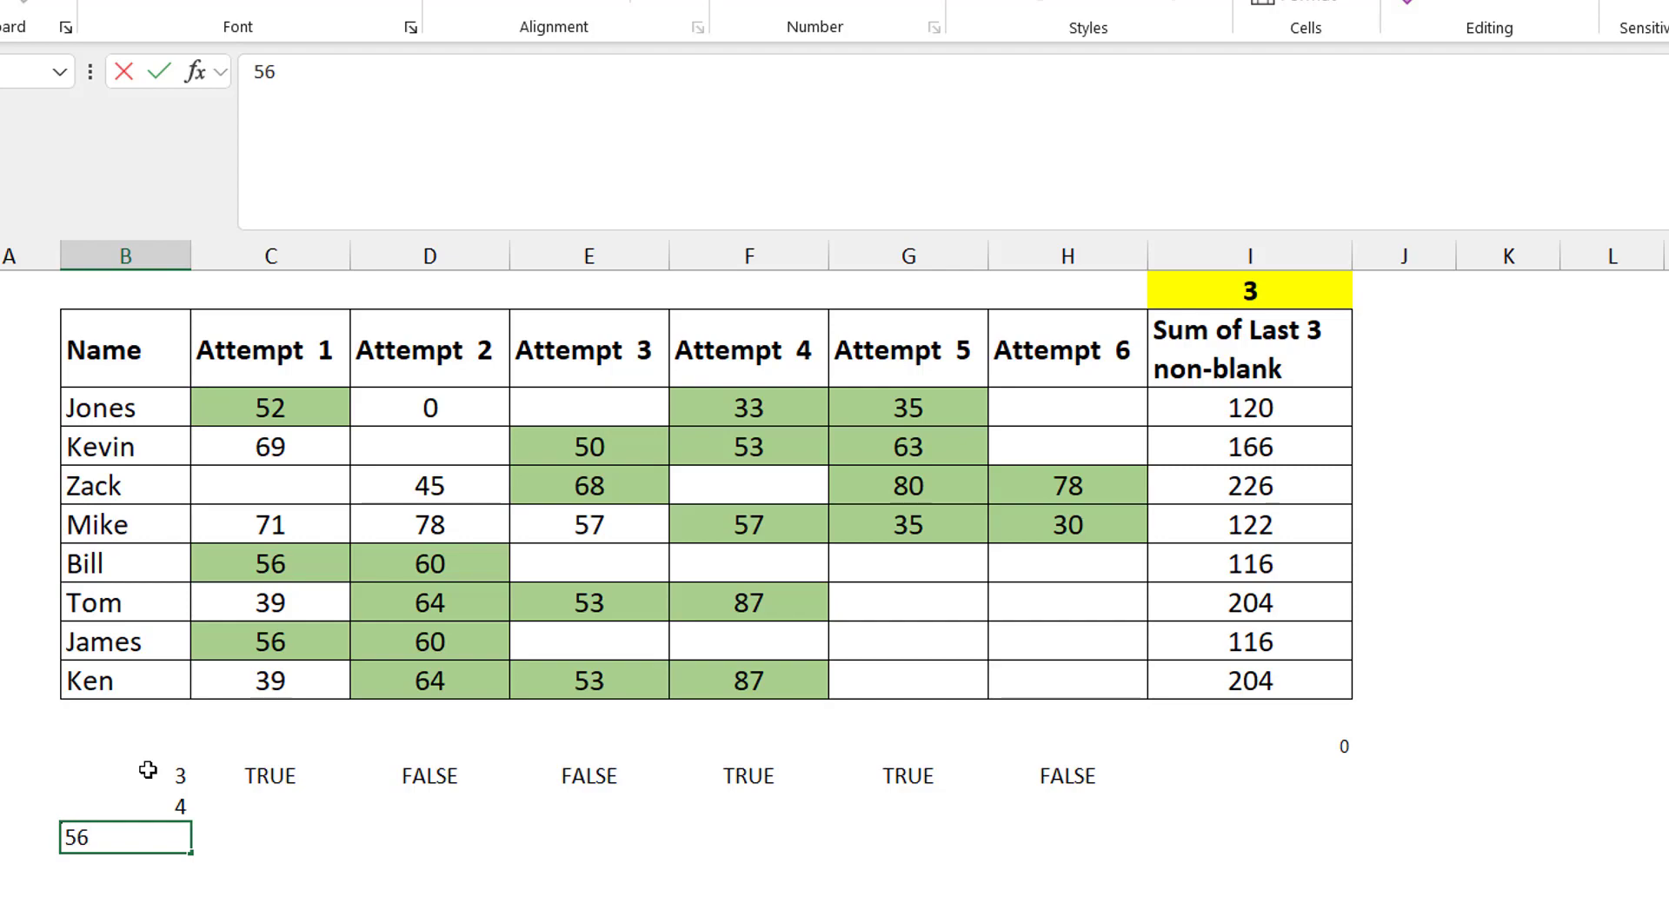
key("BackSpace")
key("Return")
Step: Fill the ISNUMBER formulas in C13:H13 down through row 21 and reduce the formula bar's height to three lines
left_click_drag(260, 775, 1053, 820)
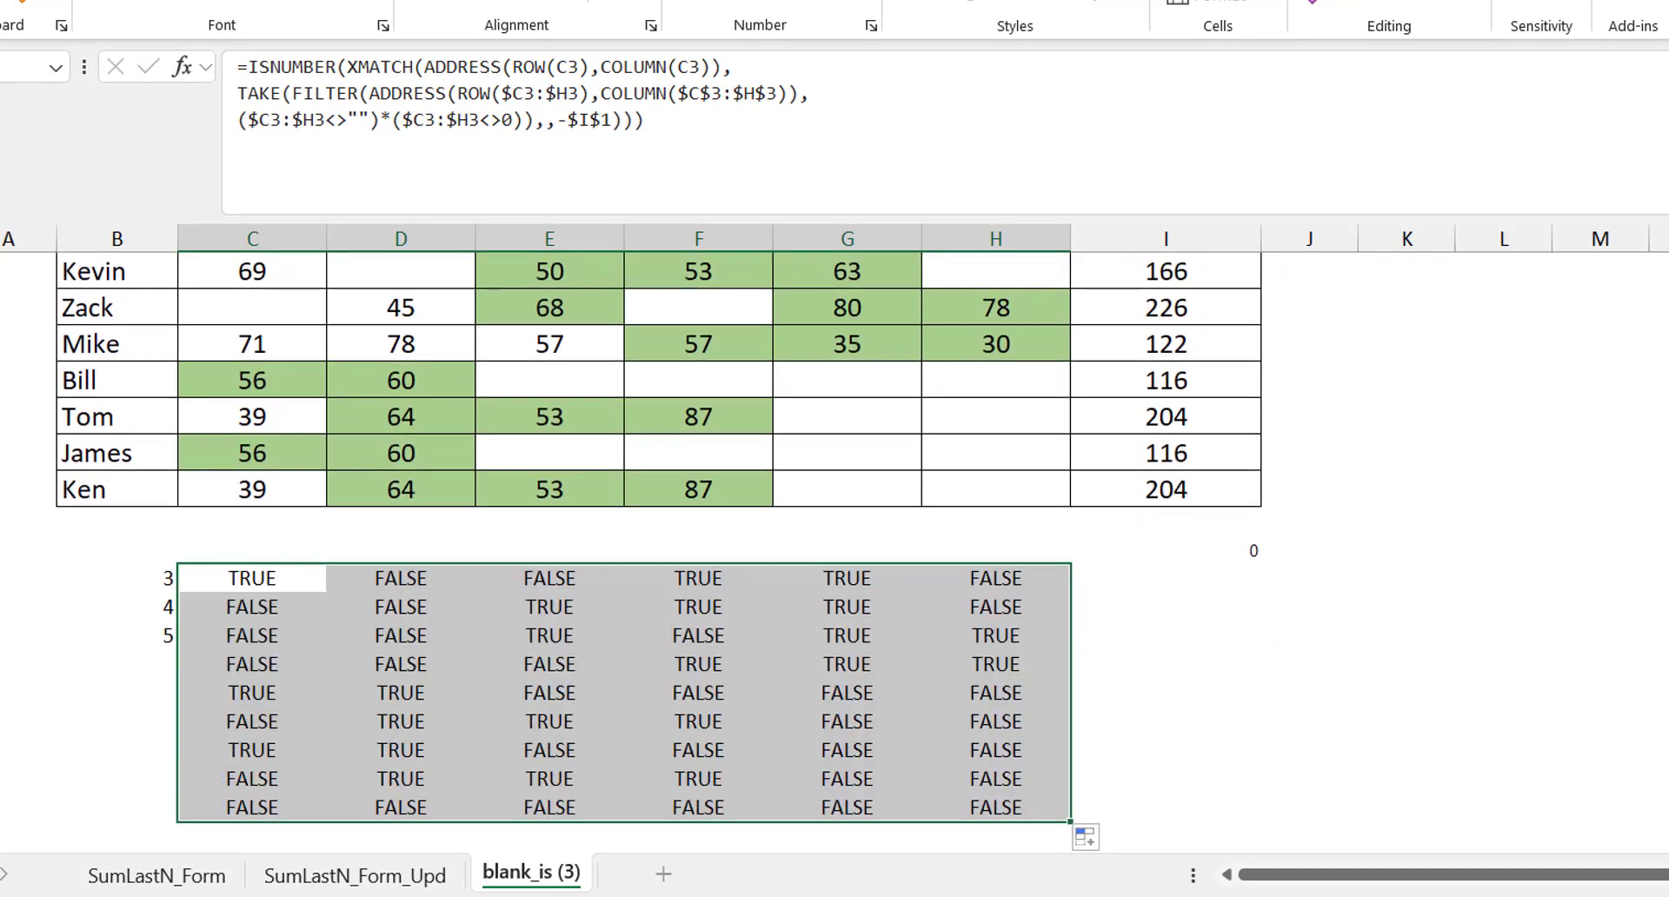
scroll(658, 493, "up", 1)
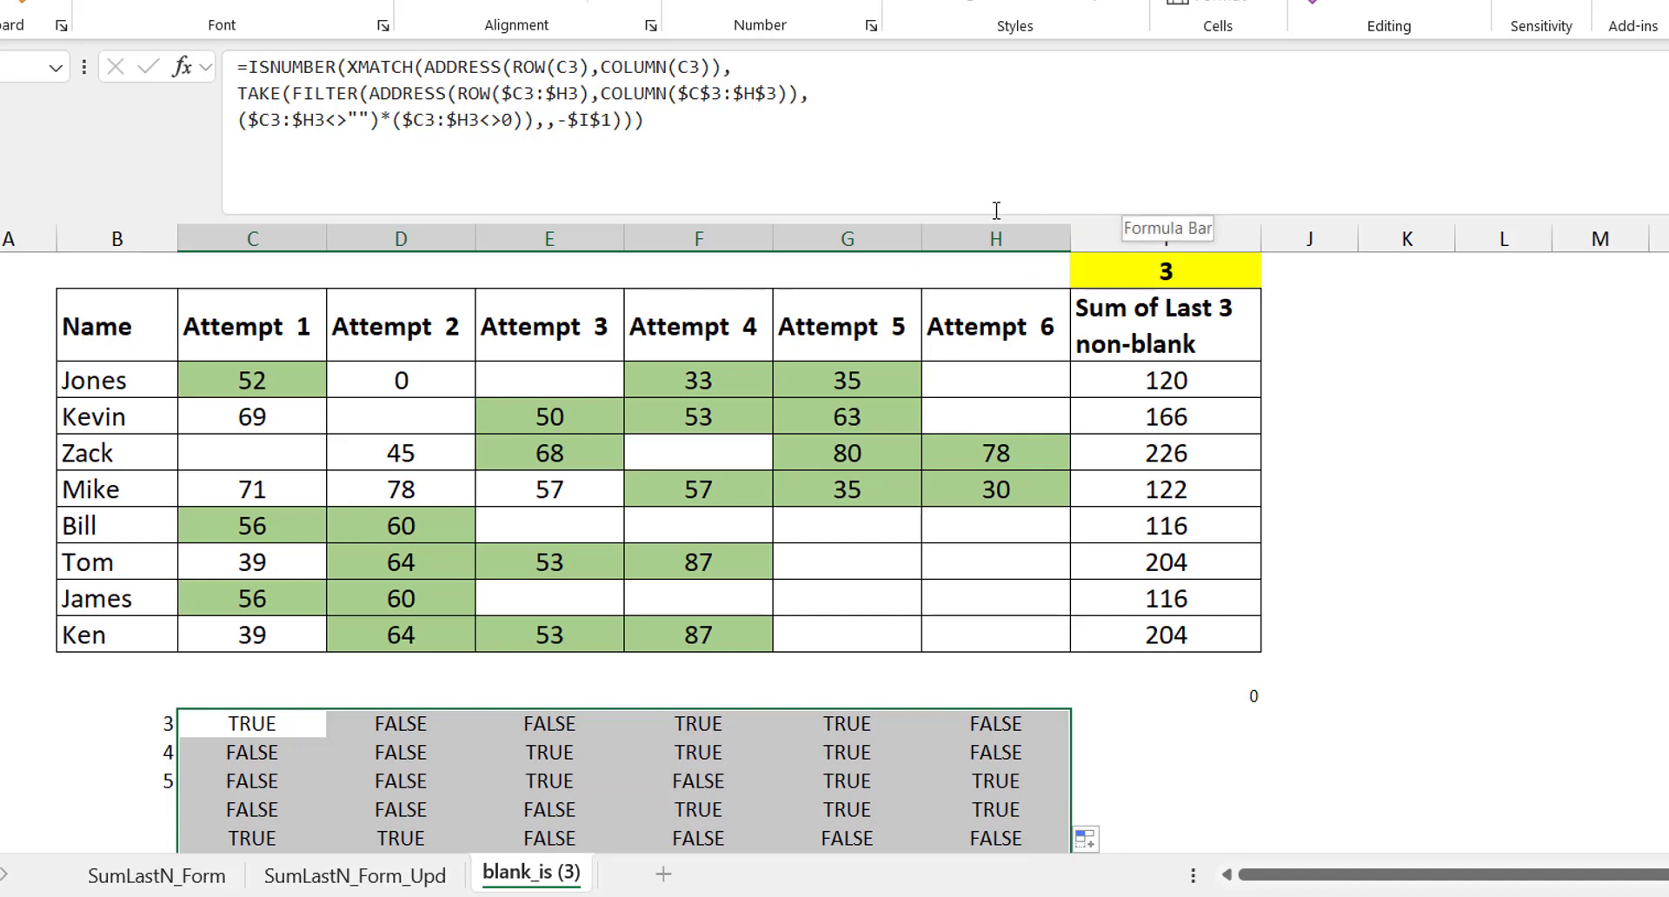
left_click_drag(999, 212, 995, 149)
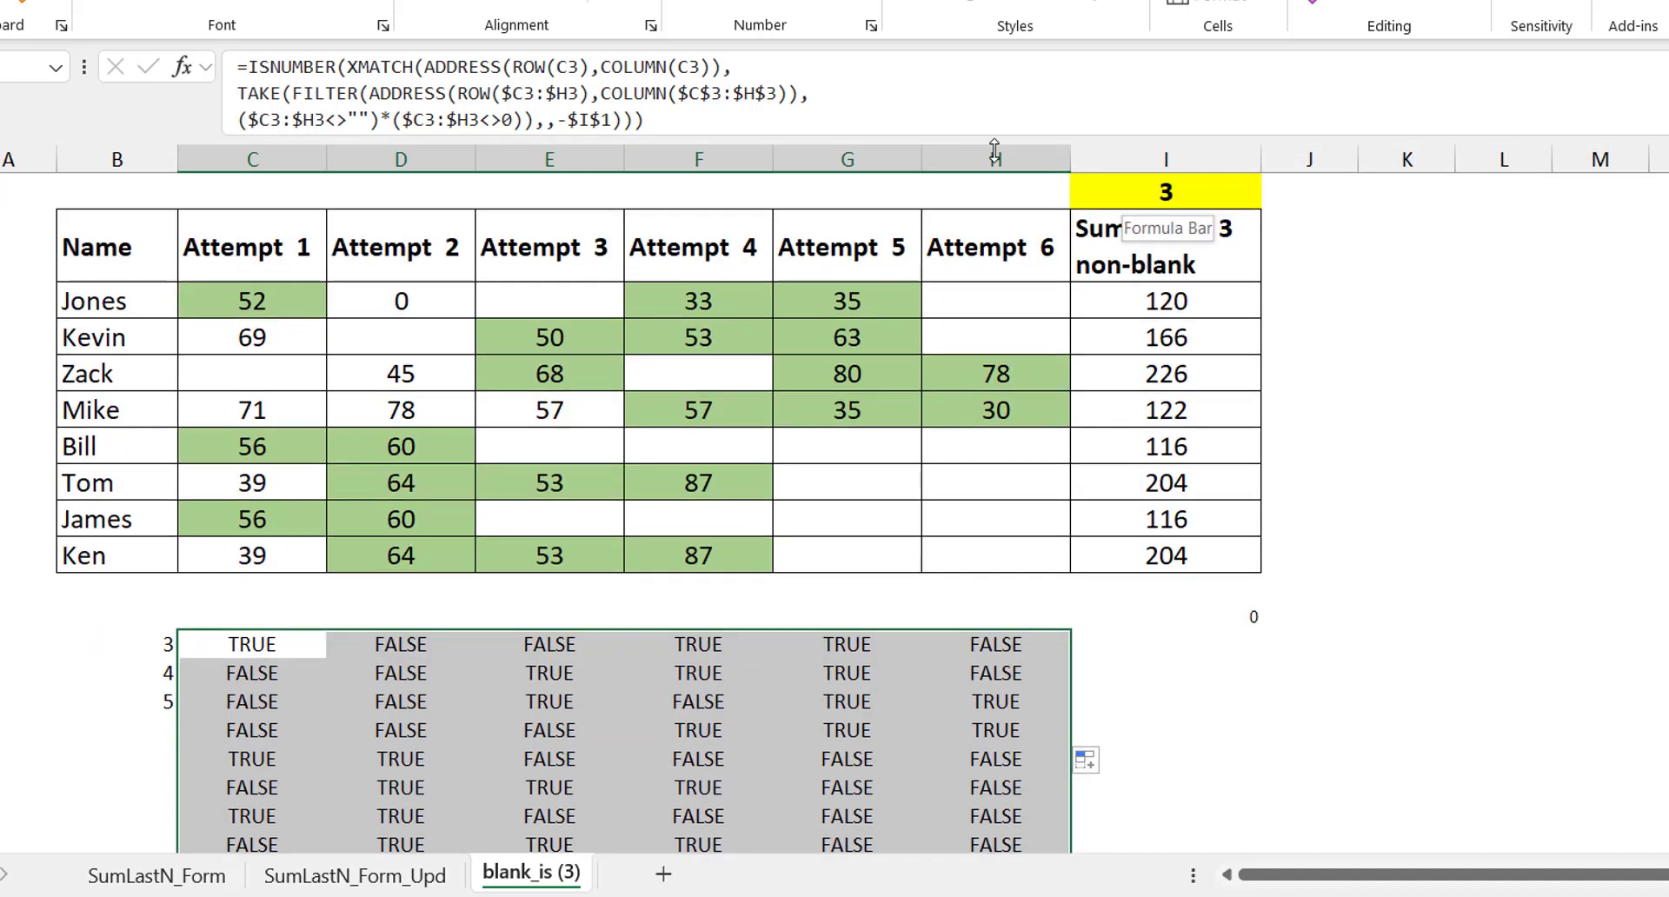
Step: Examine the first row of ISNUMBER results against the highlighted attempts in the table's first data row
key("shift+Left")
key("shift+Left")
key("shift+Left")
key("shift+Left")
key("shift+Up")
key("shift+Up")
key("shift+Up")
key("shift+Up")
key("shift+Up")
left_click(262, 641)
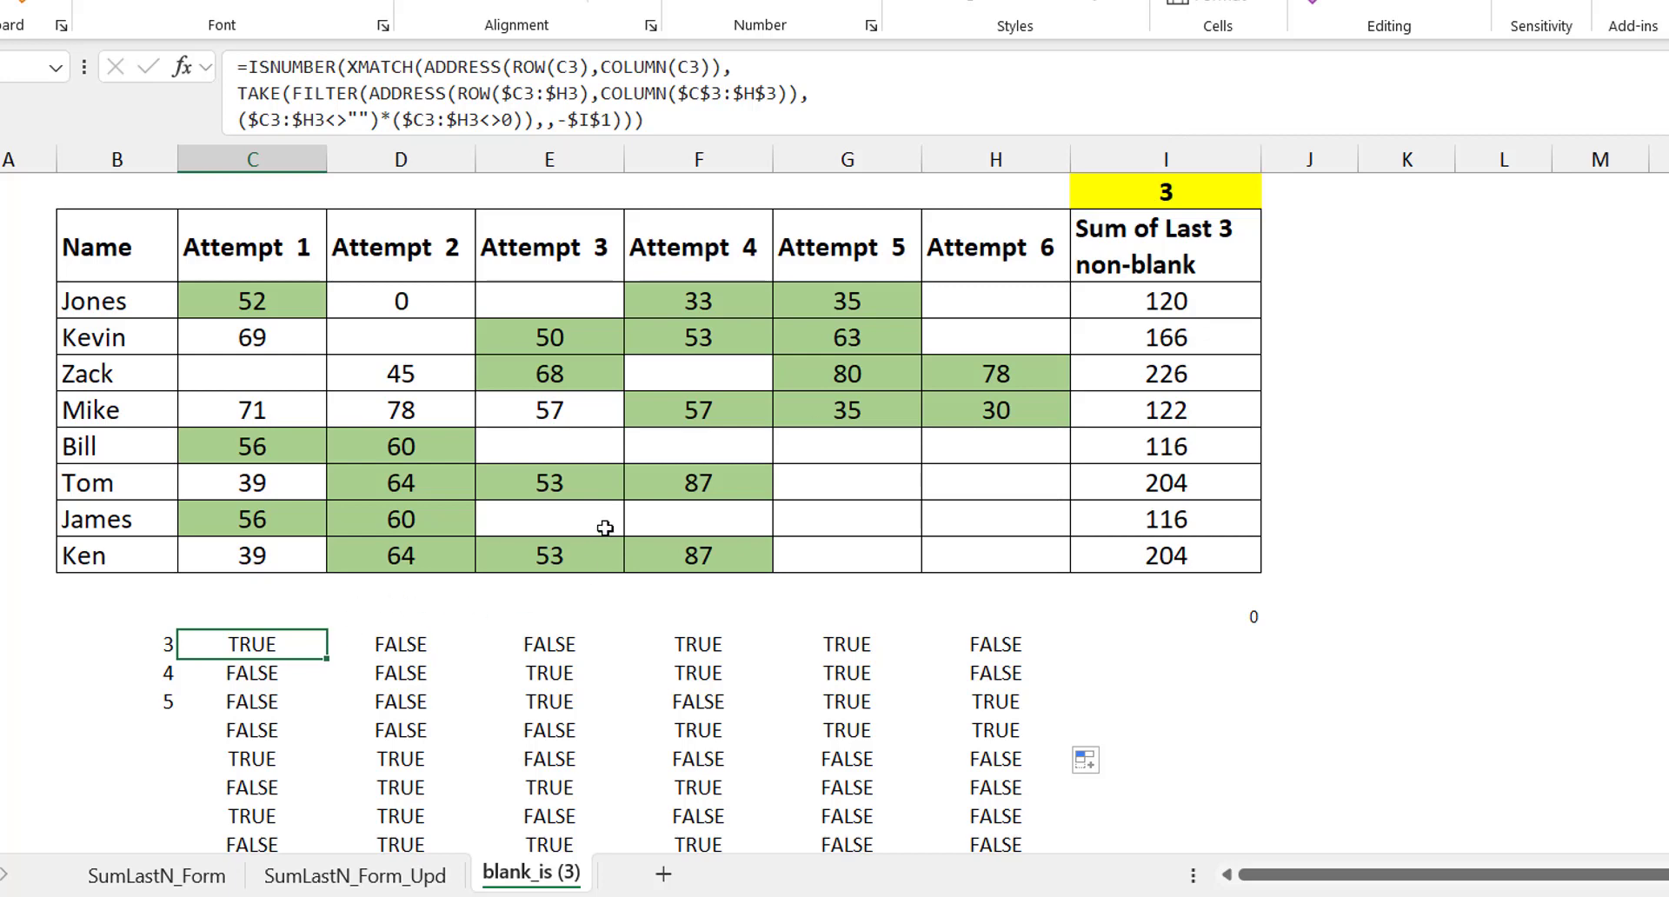
left_click_drag(276, 644, 980, 646)
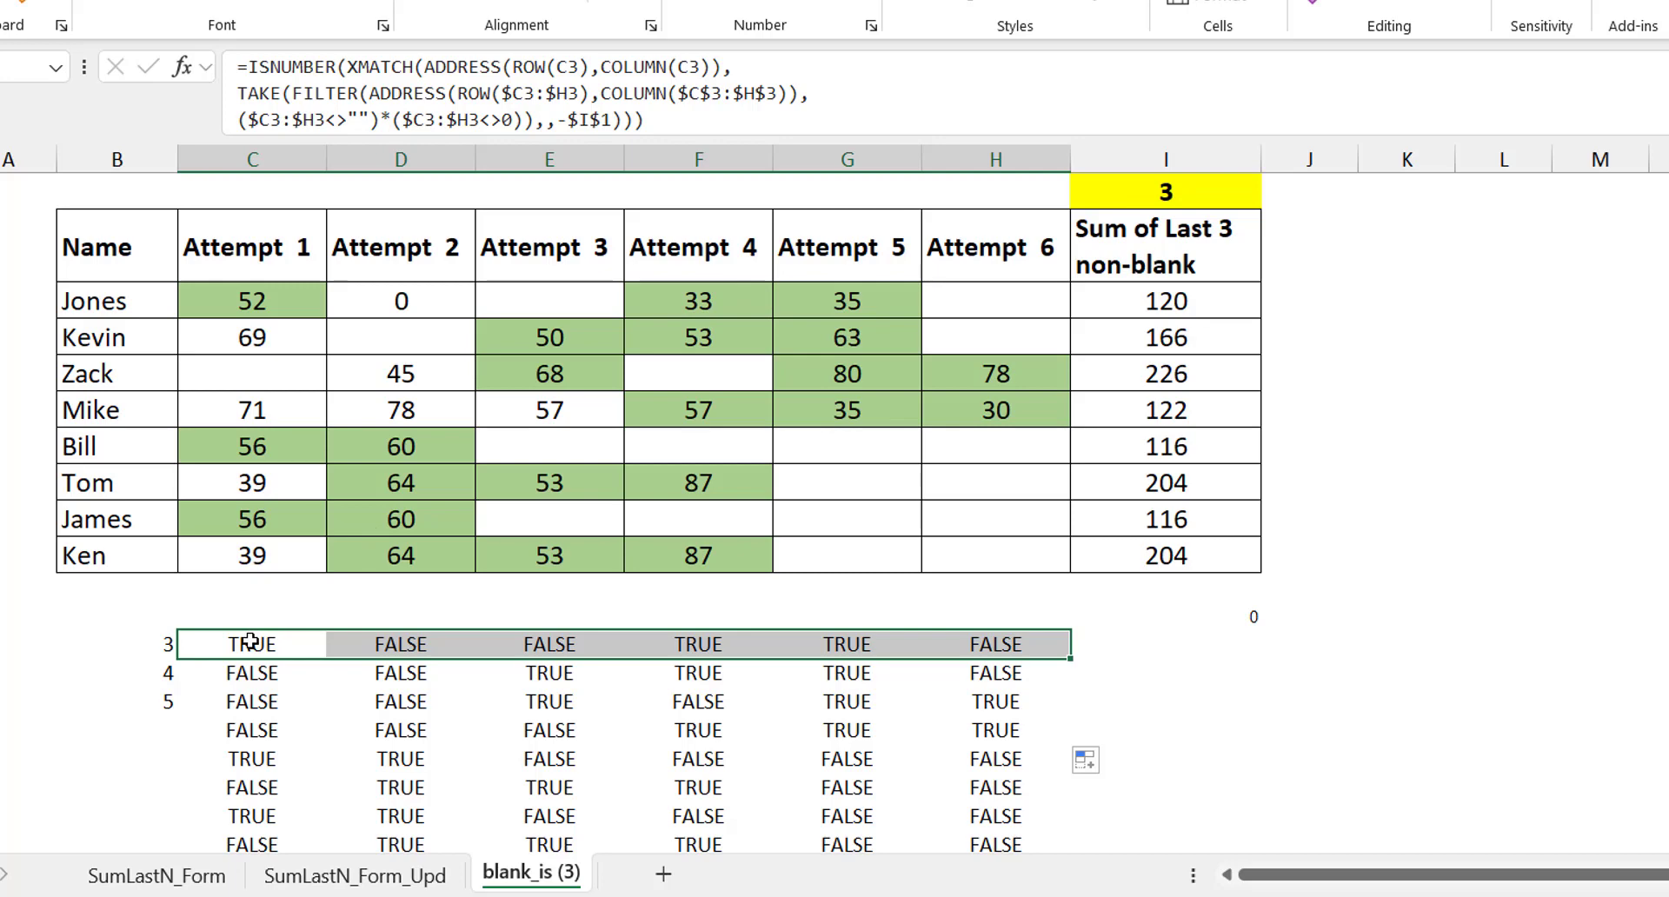
Step: Set N in I1 to 2 and compare the second and third data rows' highlighted cells with their ISNUMBER results
left_click(1183, 191)
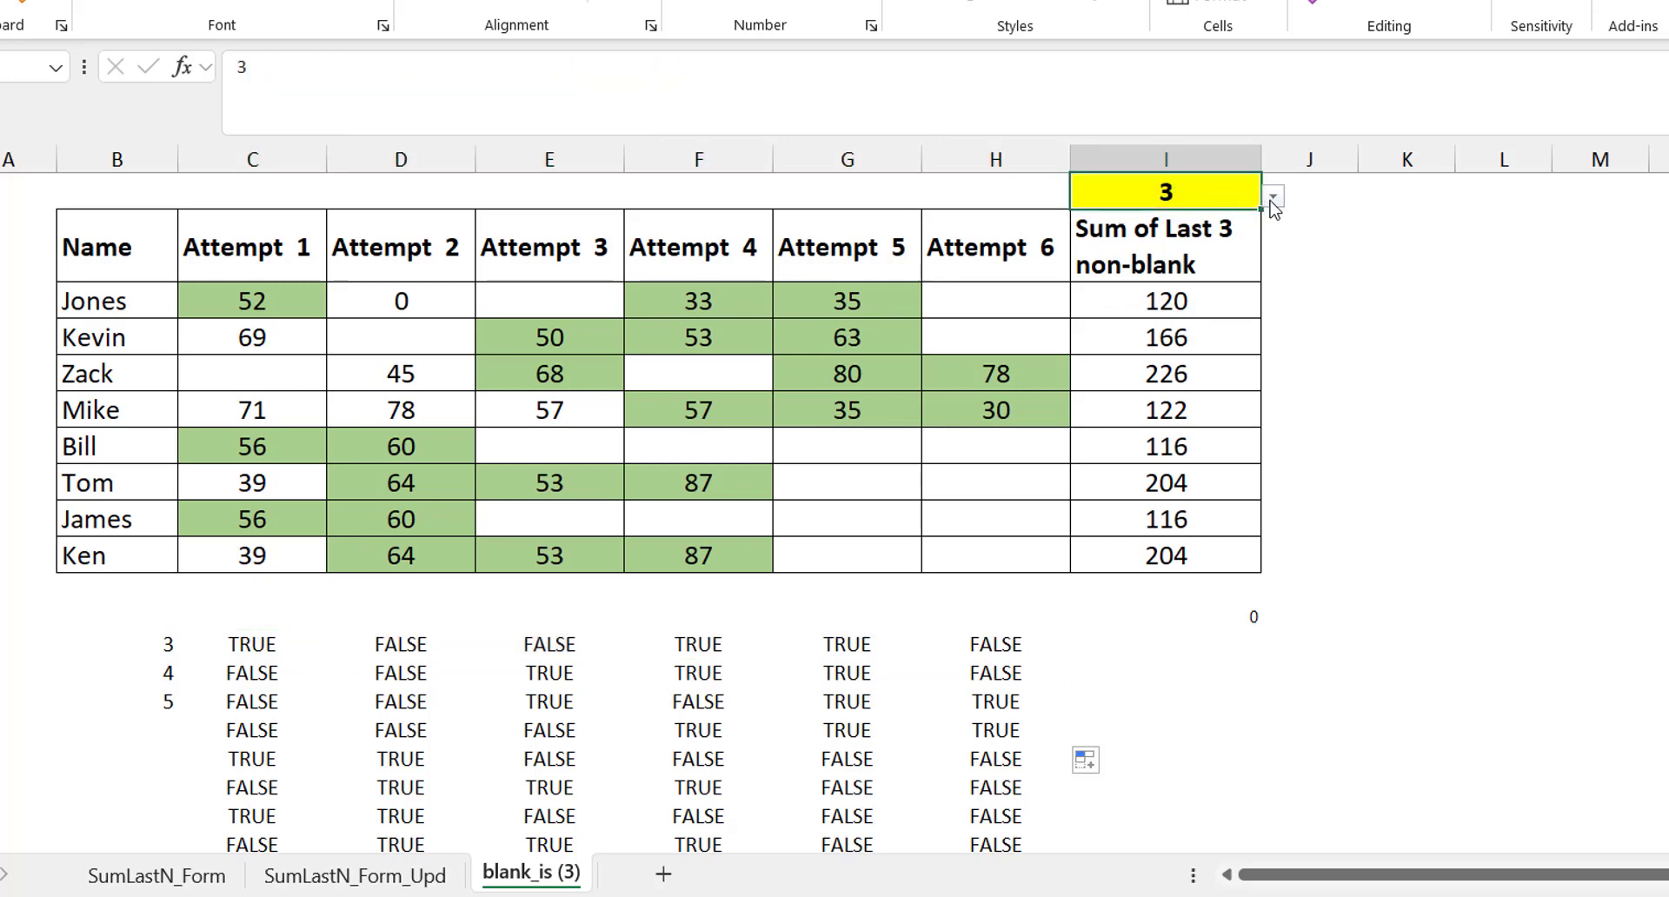
left_click(1273, 199)
left_click(1146, 250)
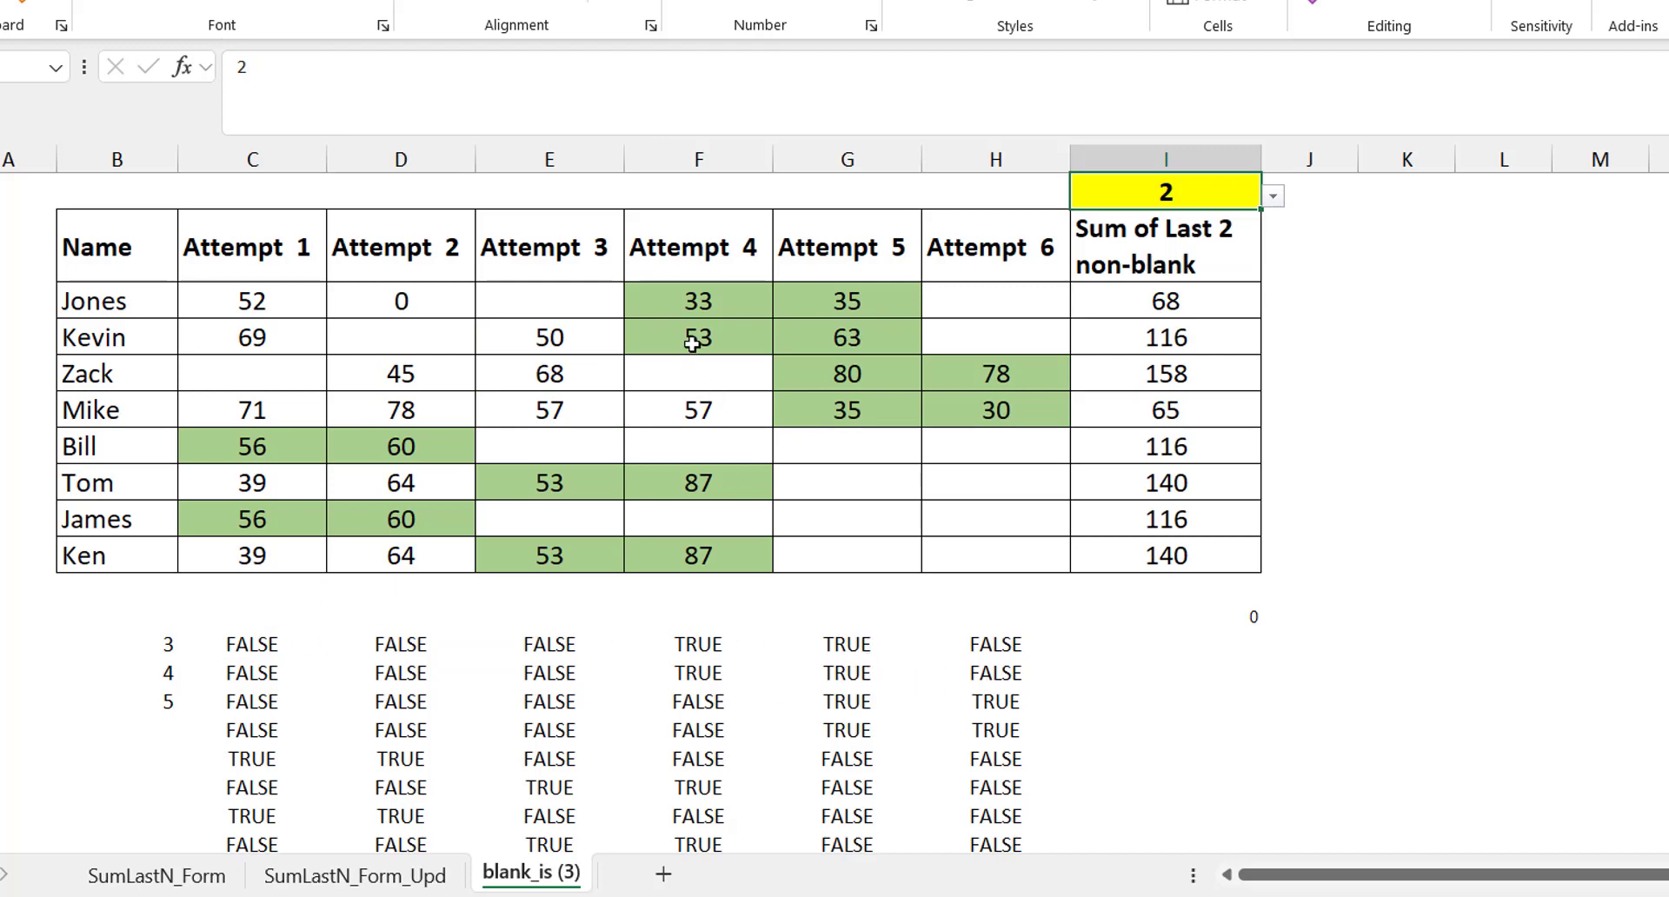
left_click_drag(692, 343, 795, 335)
left_click(749, 674)
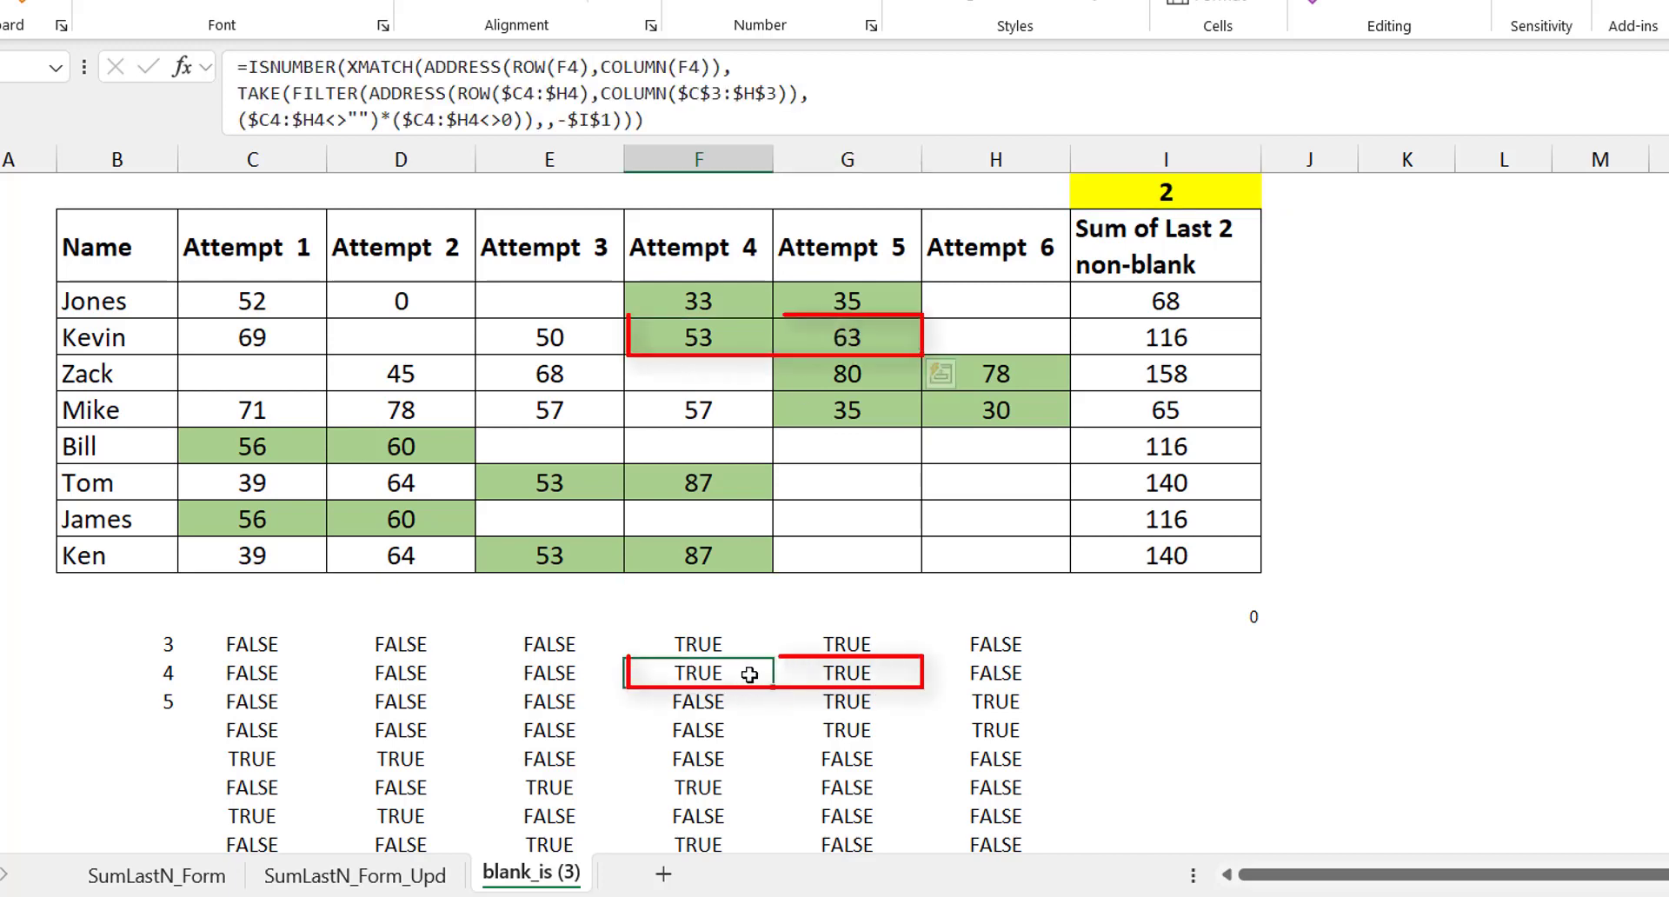
left_click_drag(749, 675, 826, 673)
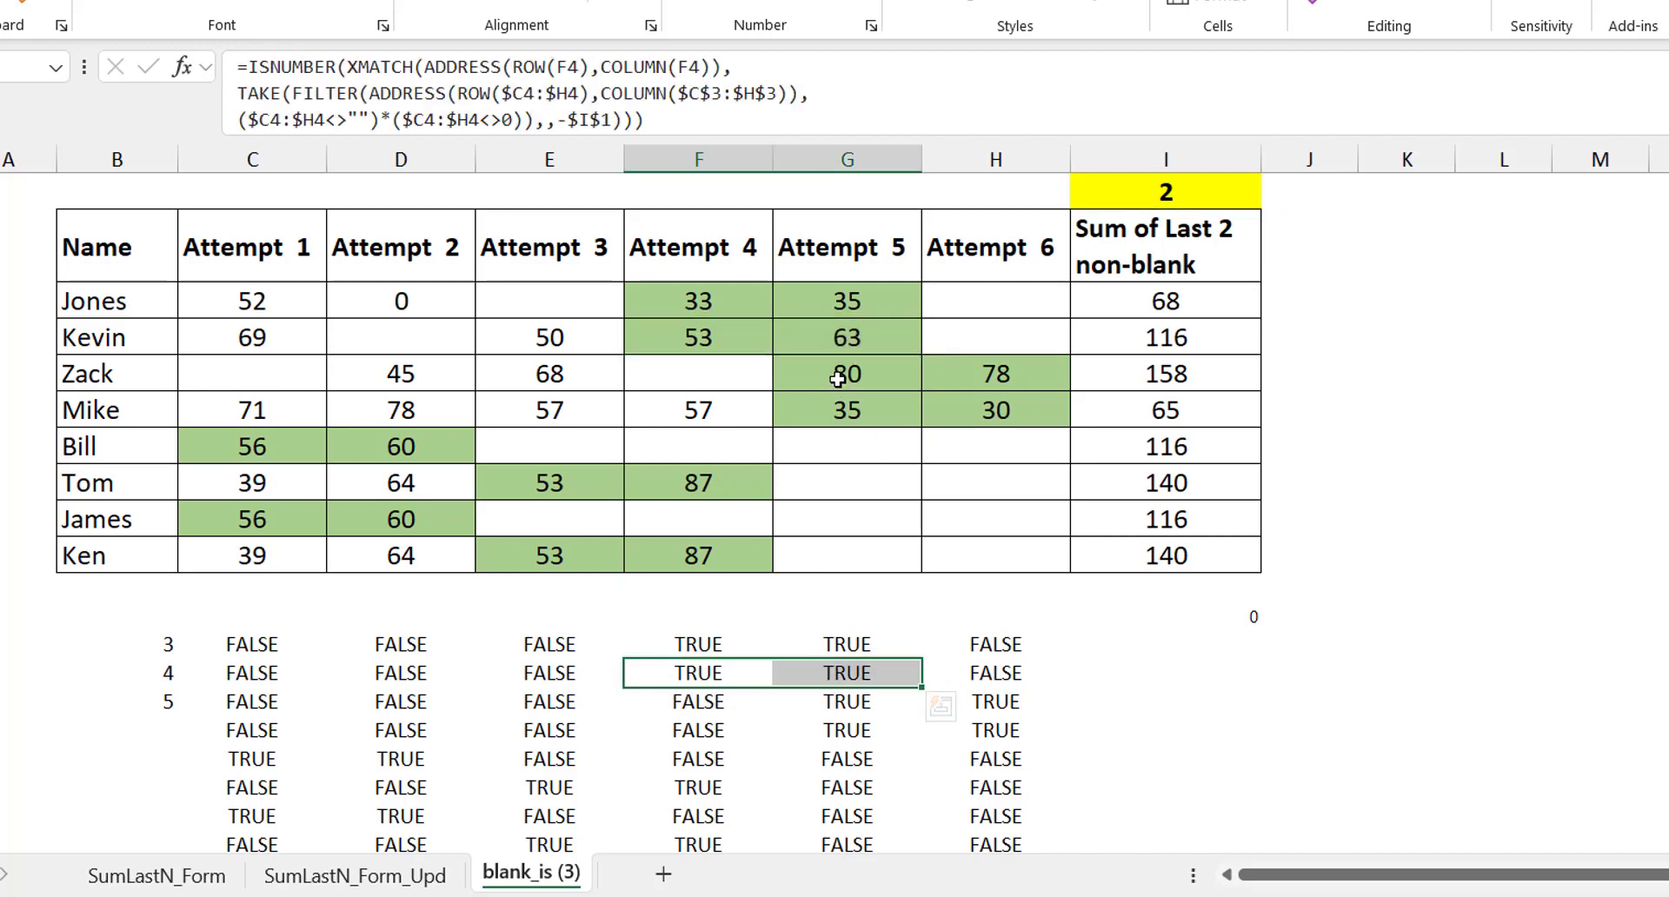
left_click_drag(837, 378, 973, 376)
left_click_drag(856, 696, 941, 702)
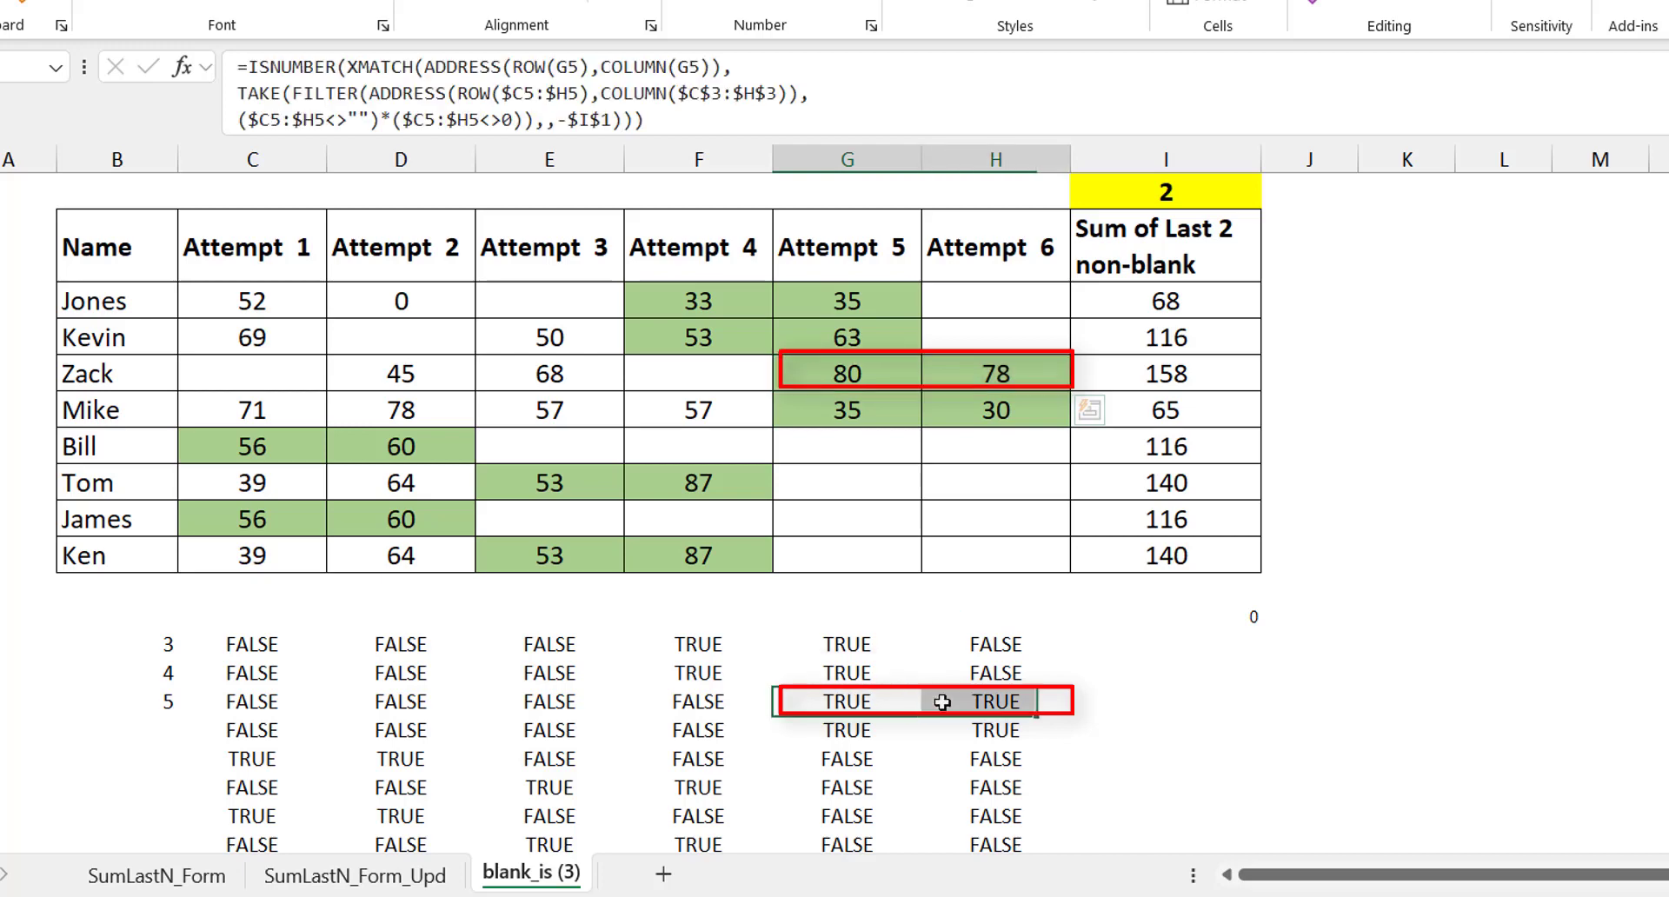
Step: Copy the full text of the ISNUMBER formula from C13 and leave the cell unchanged
left_click(248, 646)
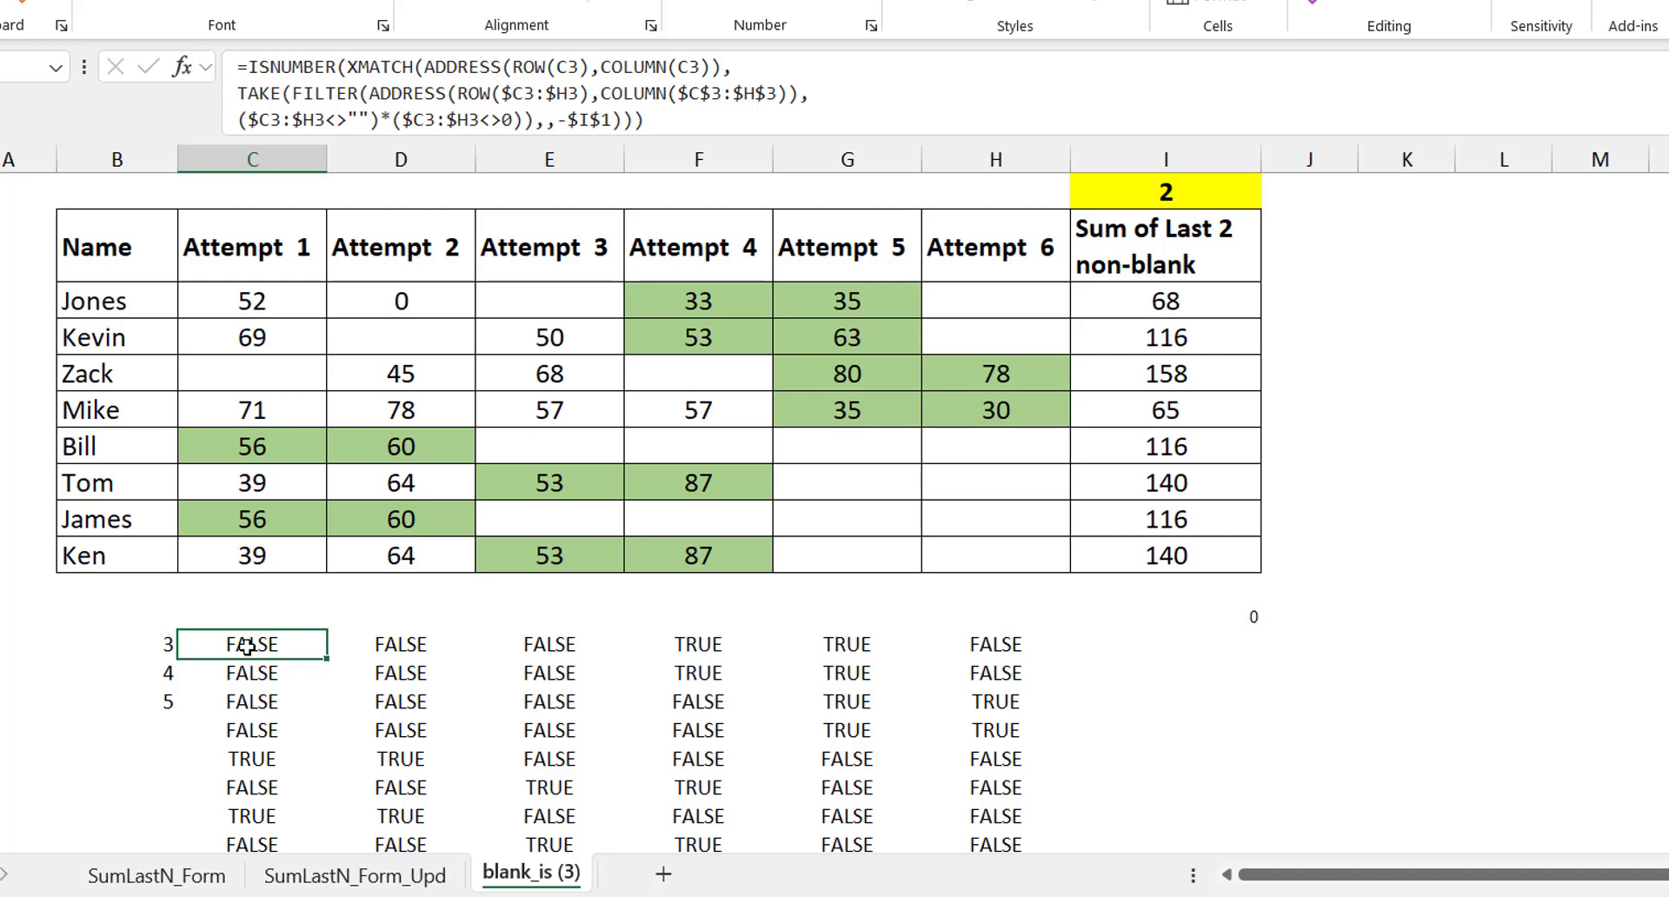
triple_click(675, 106)
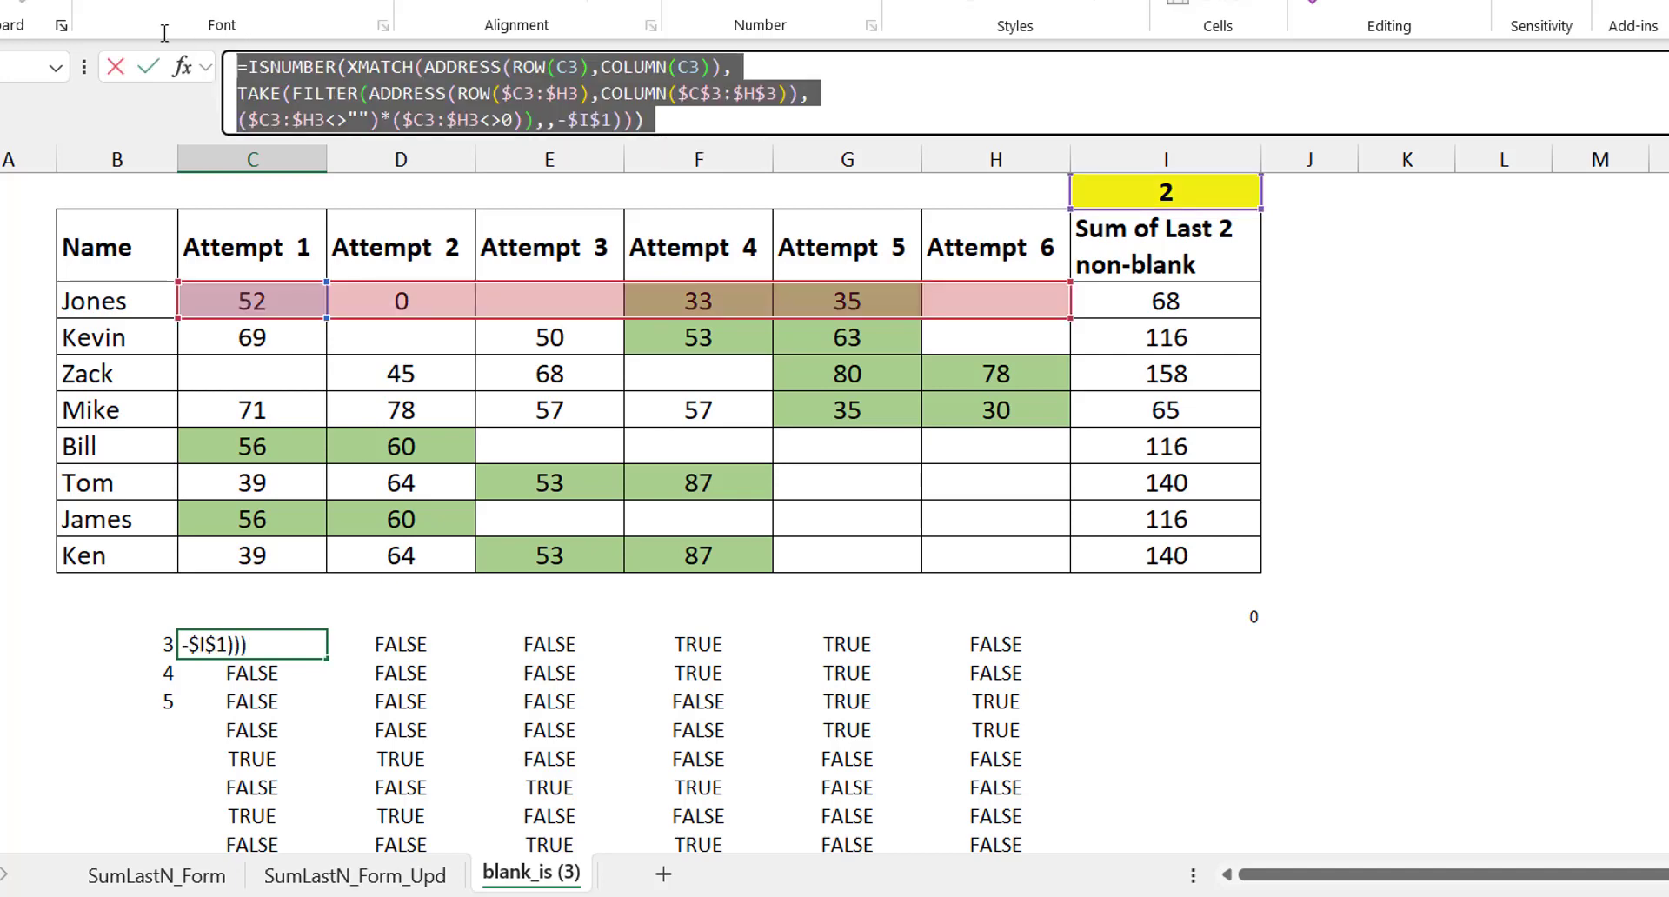
key("Escape")
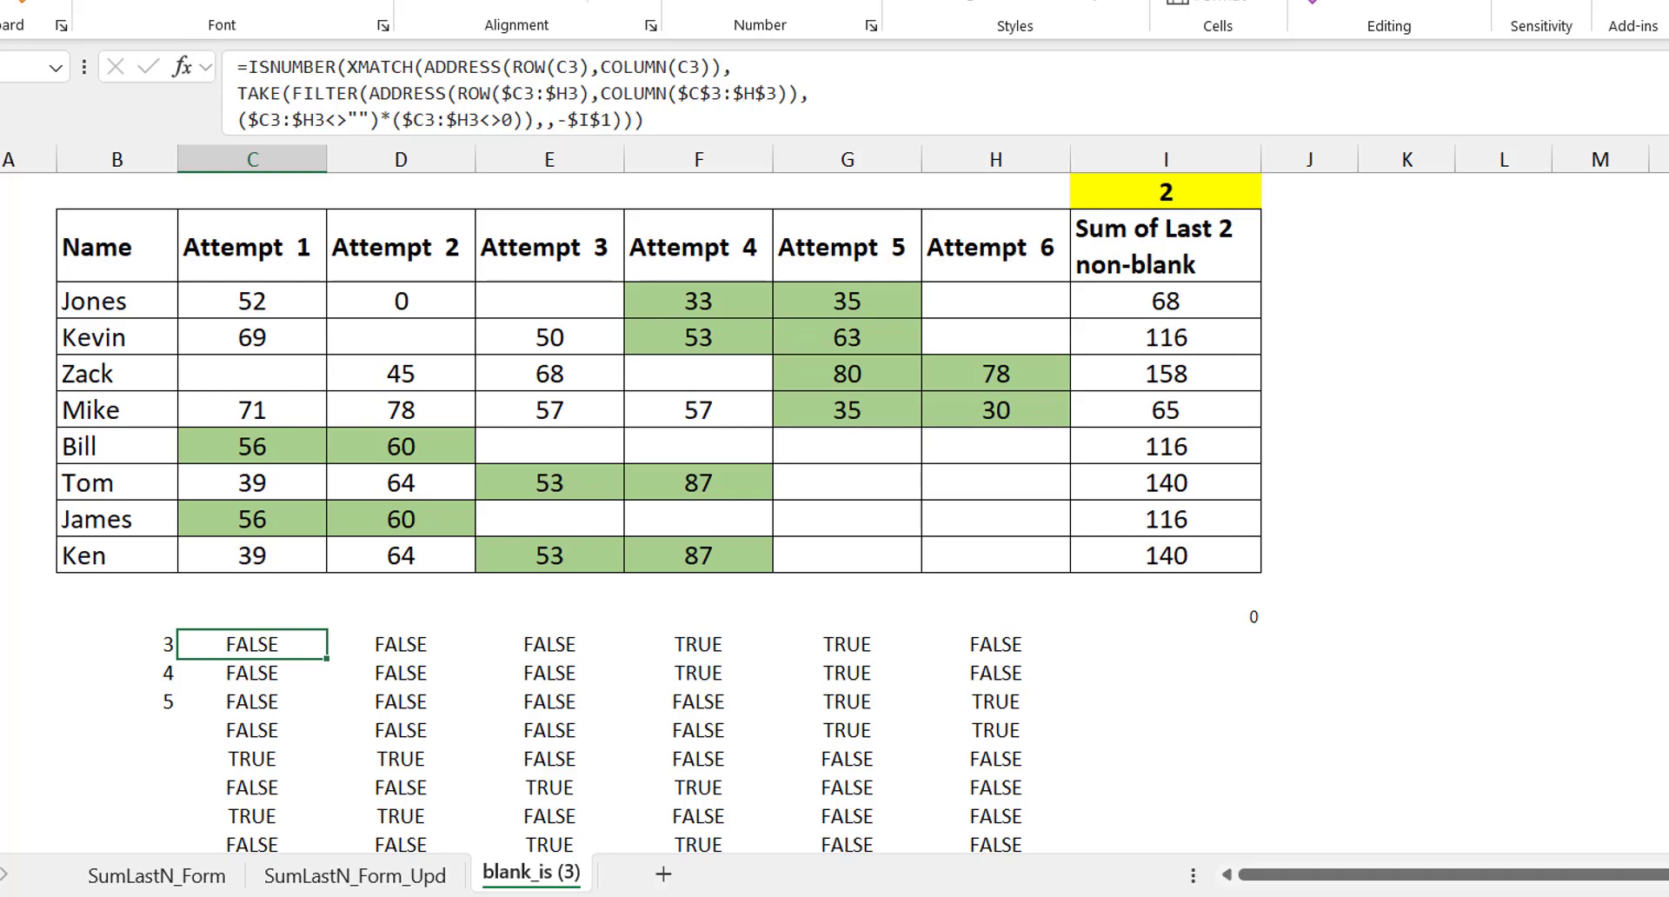
Step: Delete the existing conditional formatting rule from the attempts range C3:H10
left_click_drag(236, 303, 993, 551)
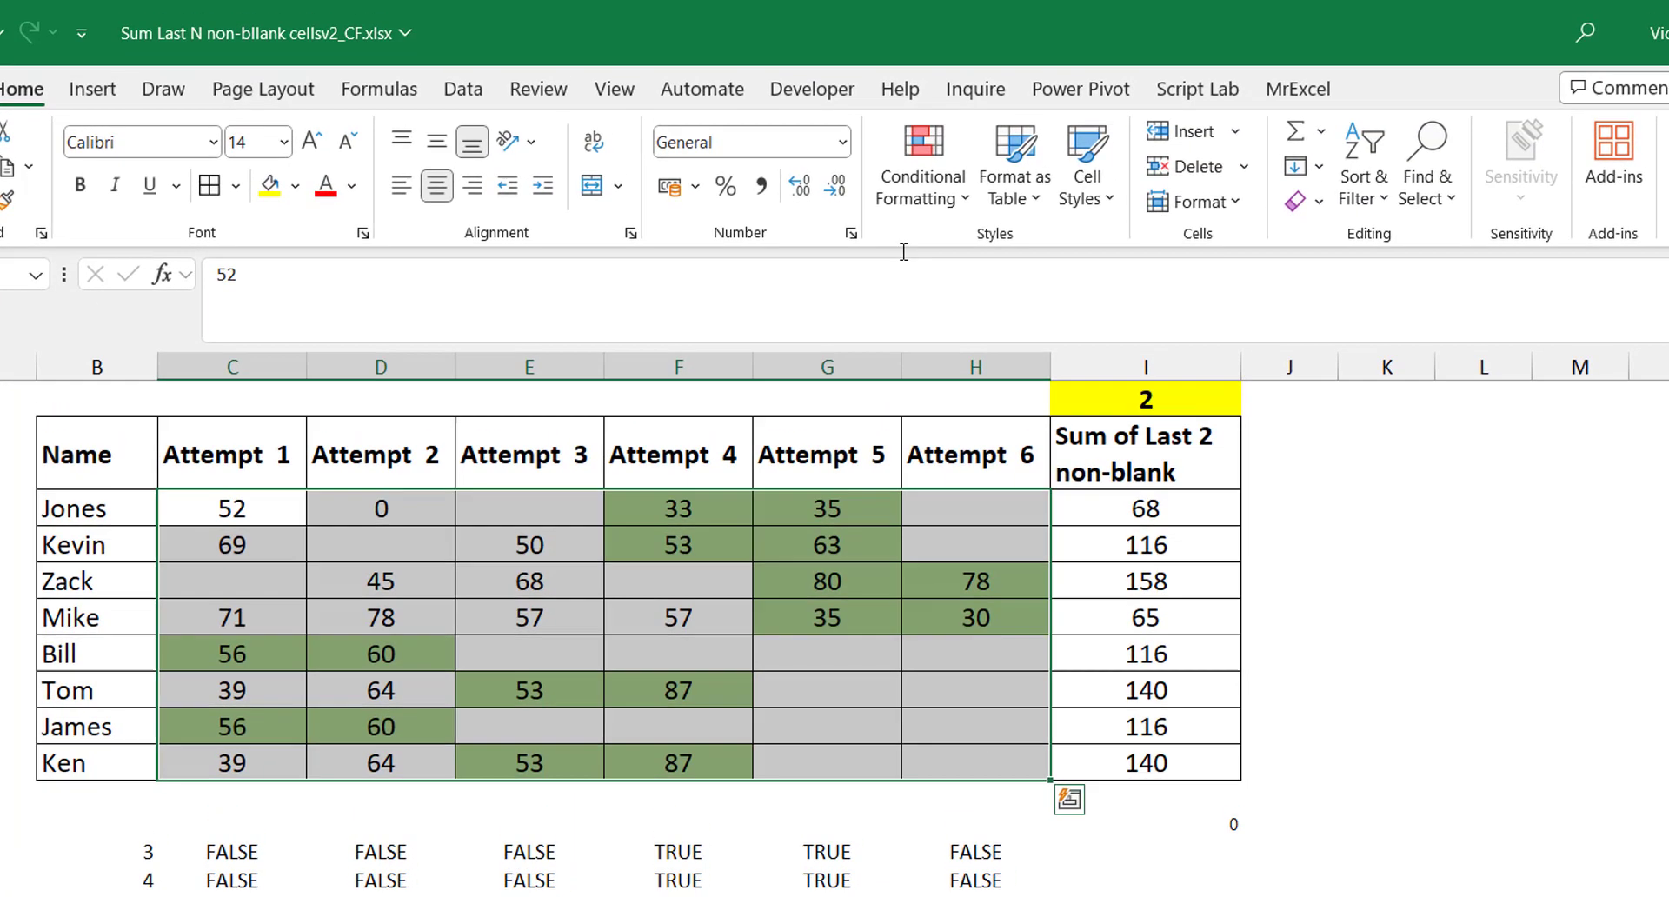
left_click(954, 91)
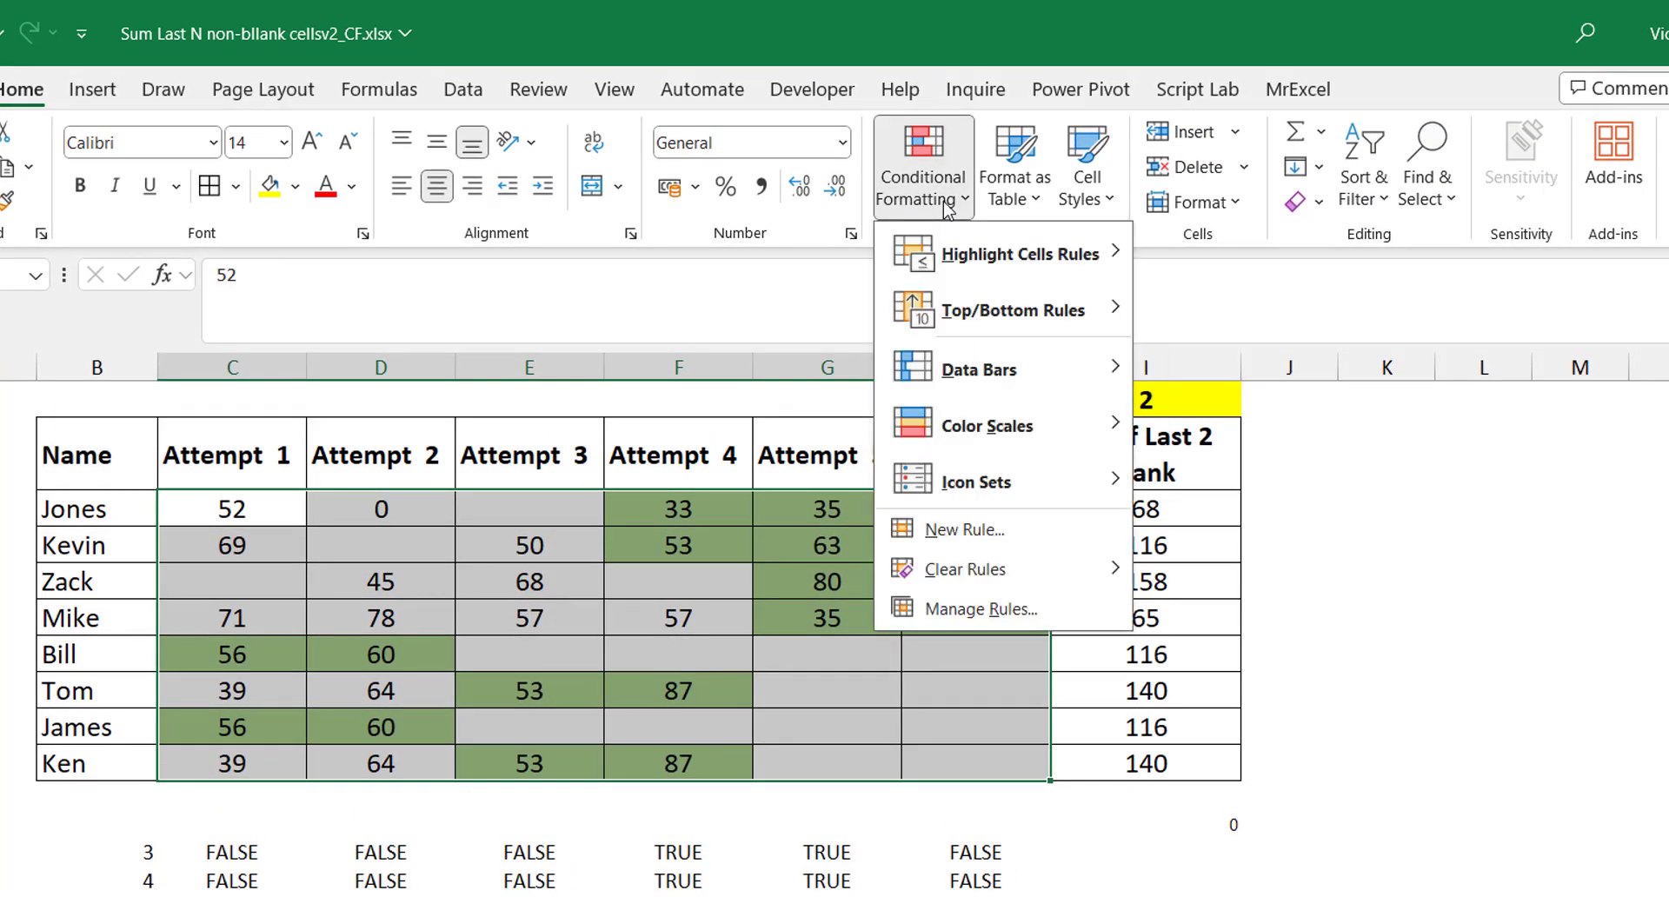
left_click(1025, 607)
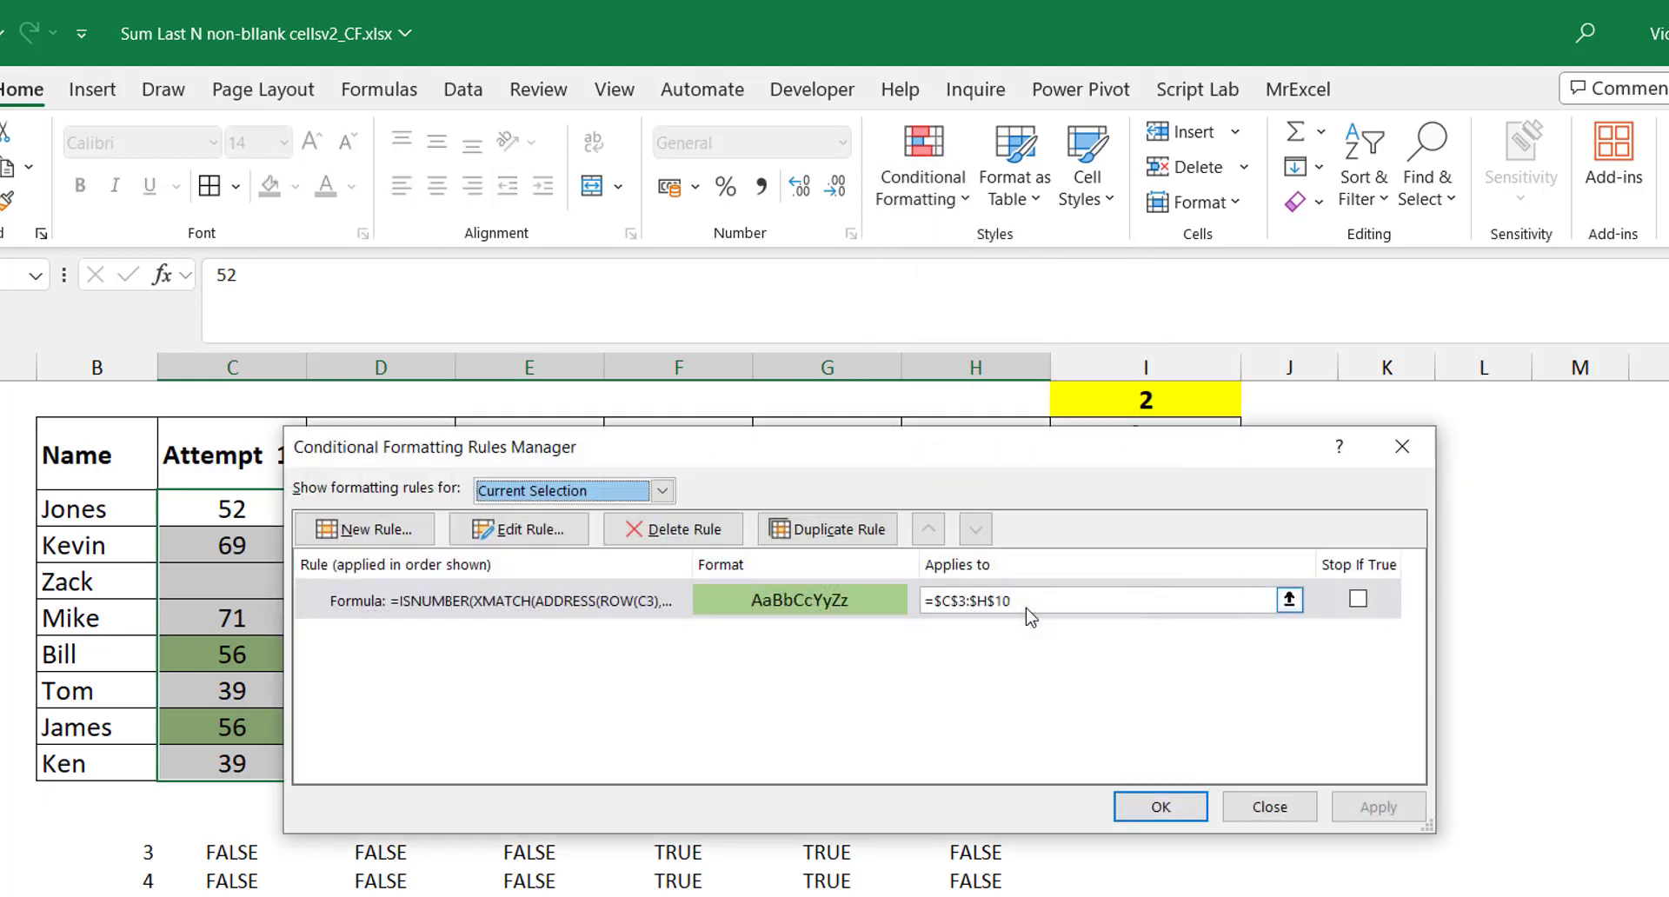
left_click(493, 601)
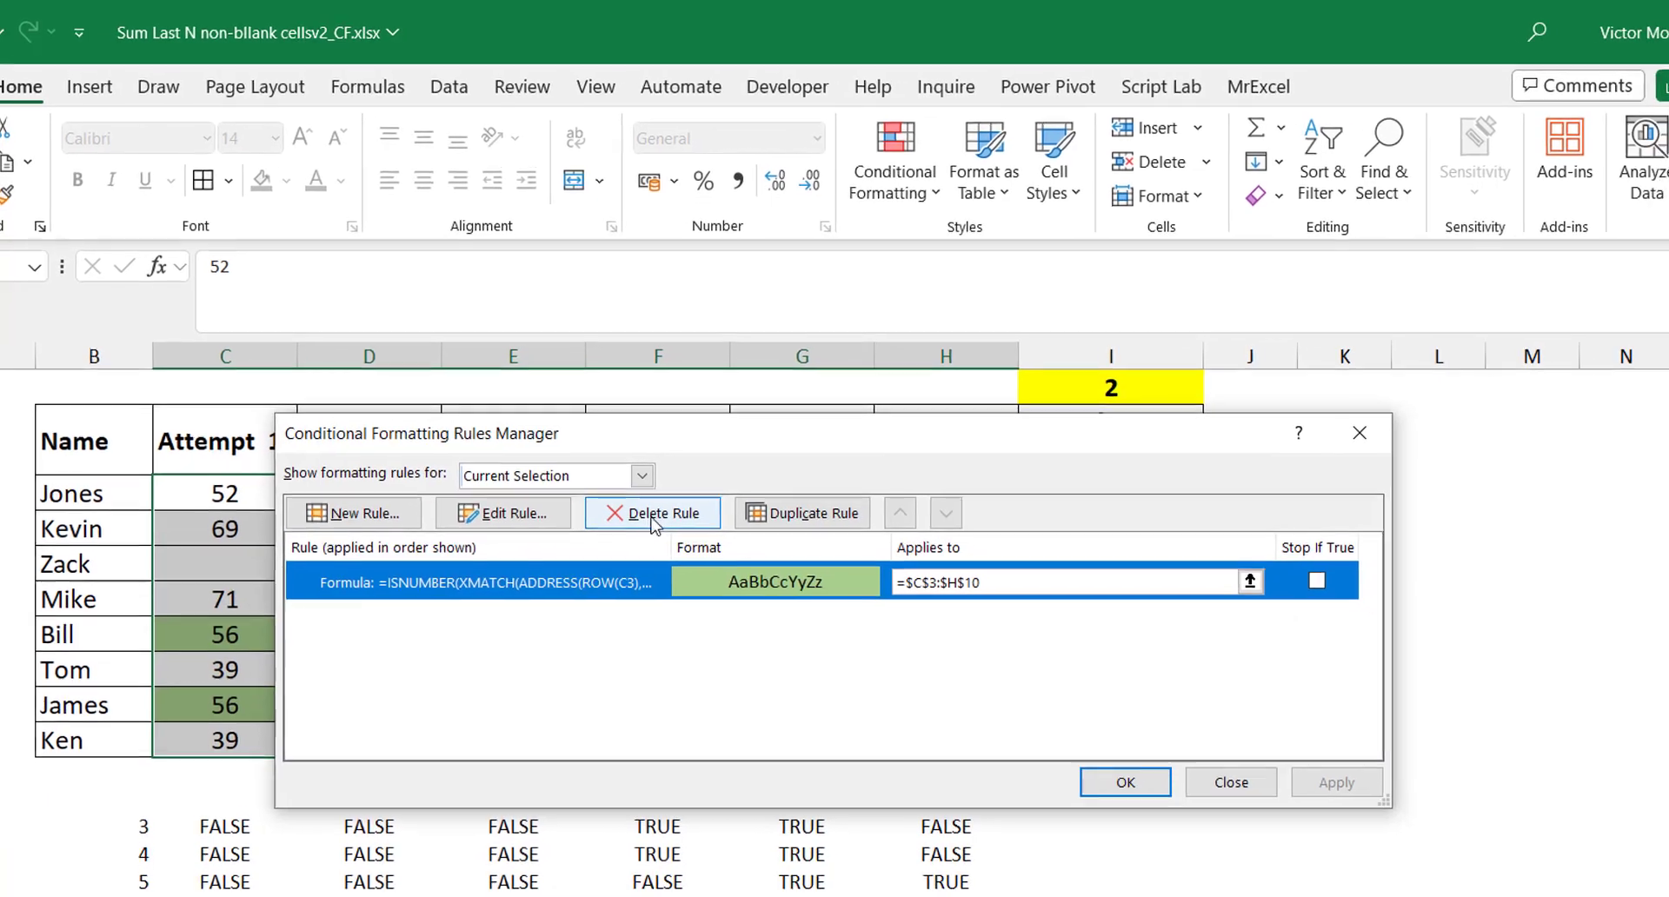
left_click(654, 514)
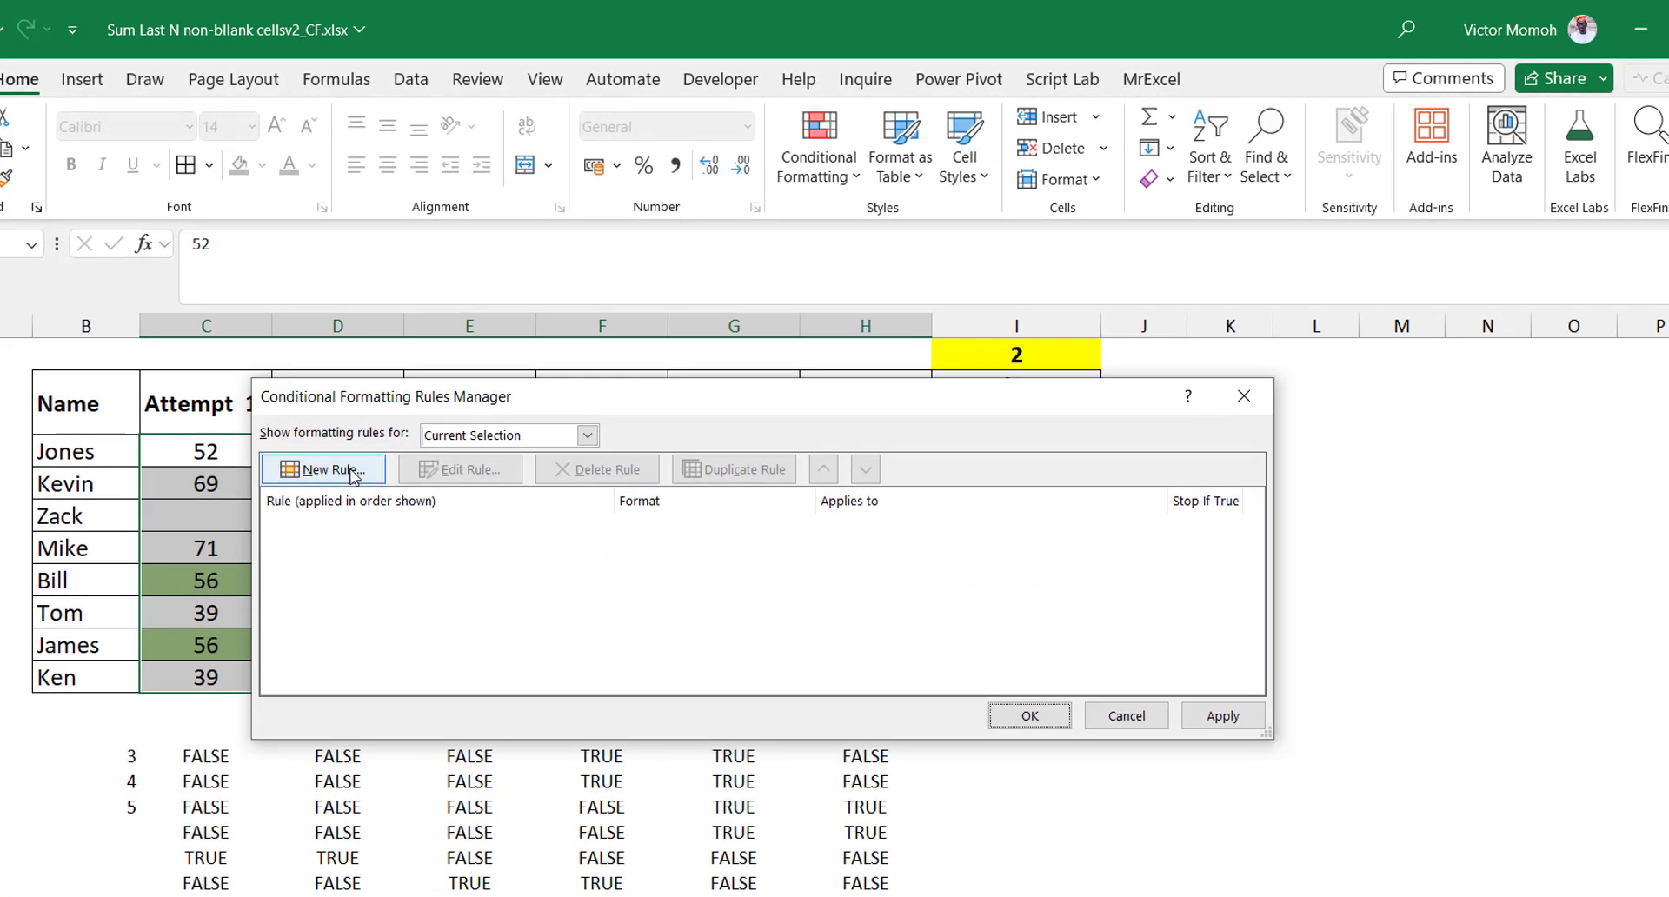
Step: Create a new formula-based formatting rule for C3:H10 and paste the copied ISNUMBER formula as its condition
left_click(352, 472)
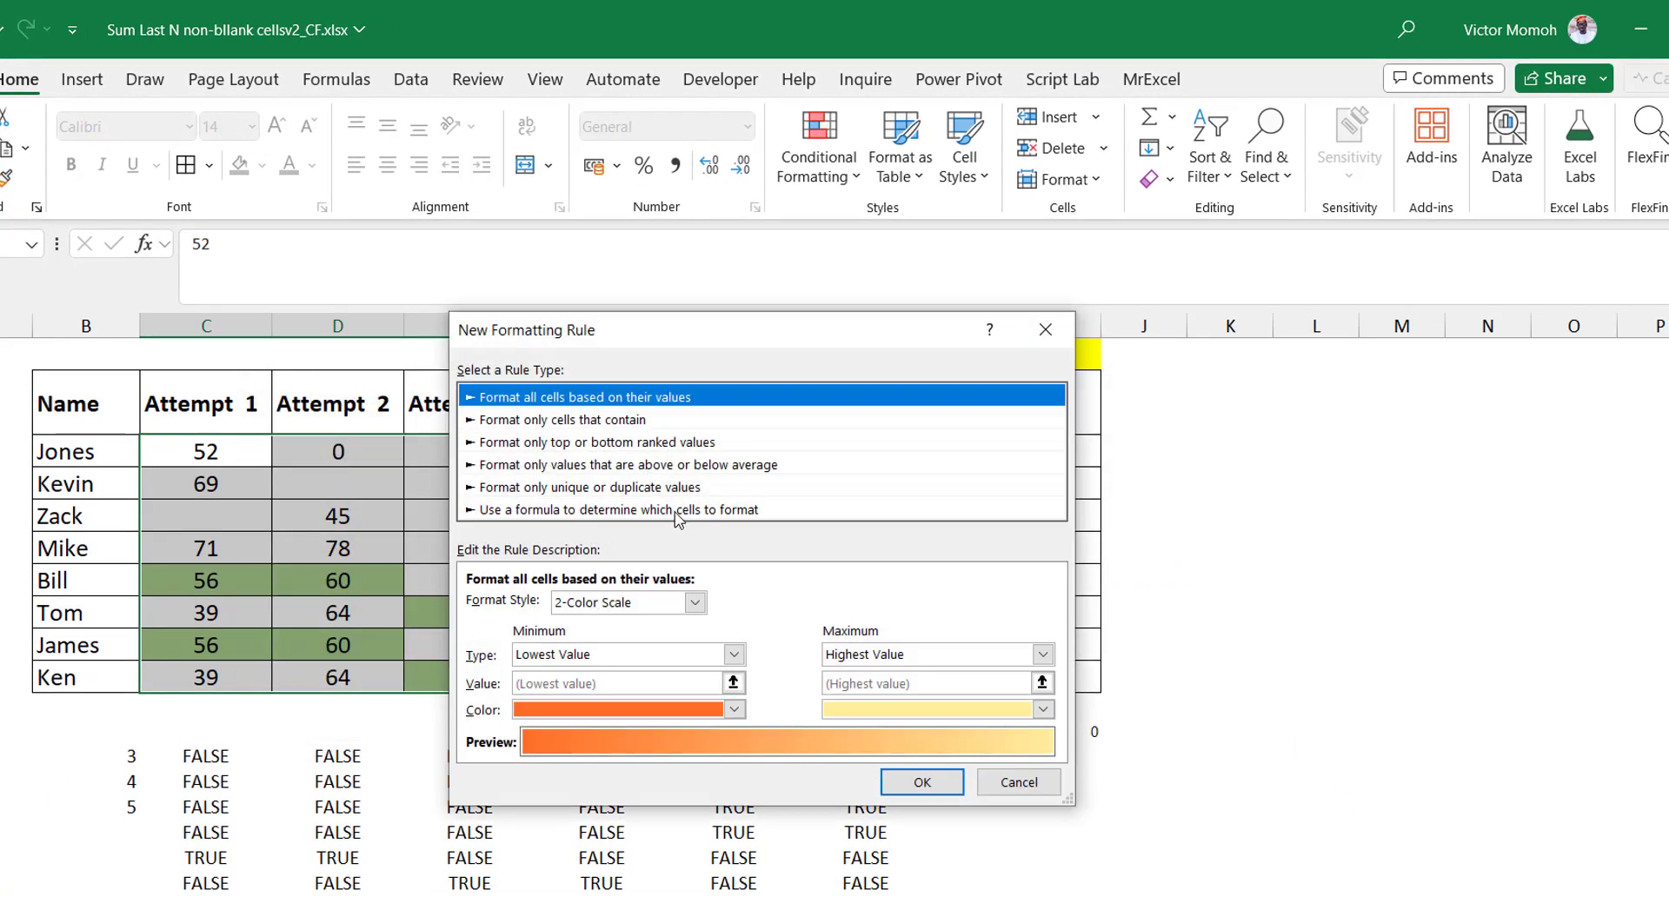
left_click(678, 519)
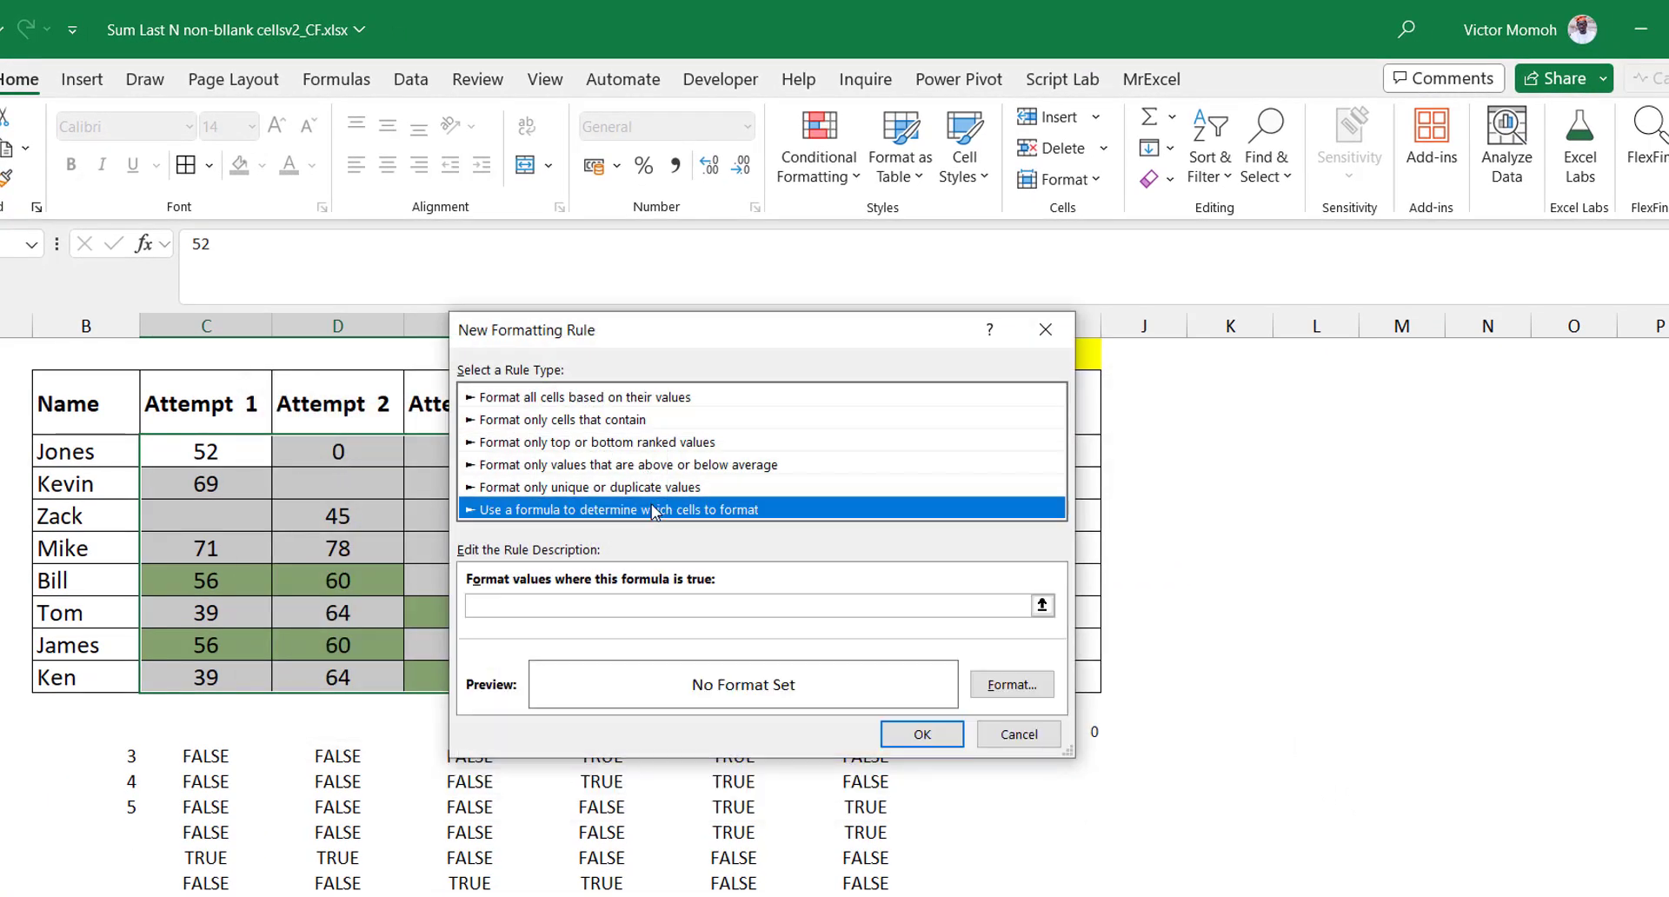
left_click(520, 614)
key("ctrl+v")
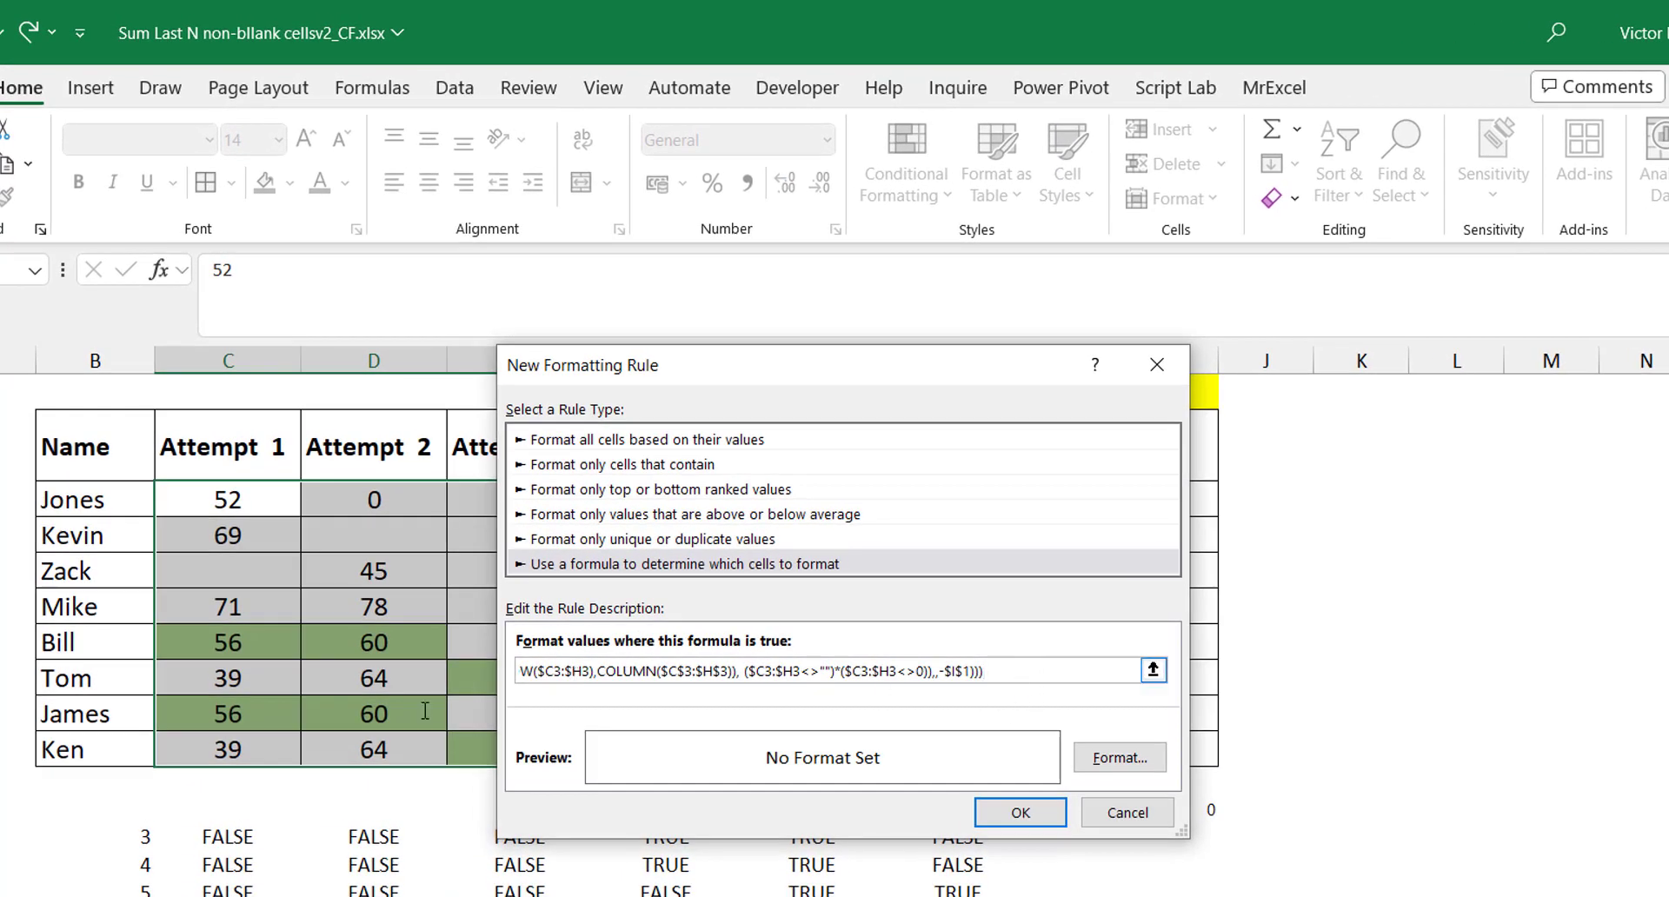
key("ctrl+a")
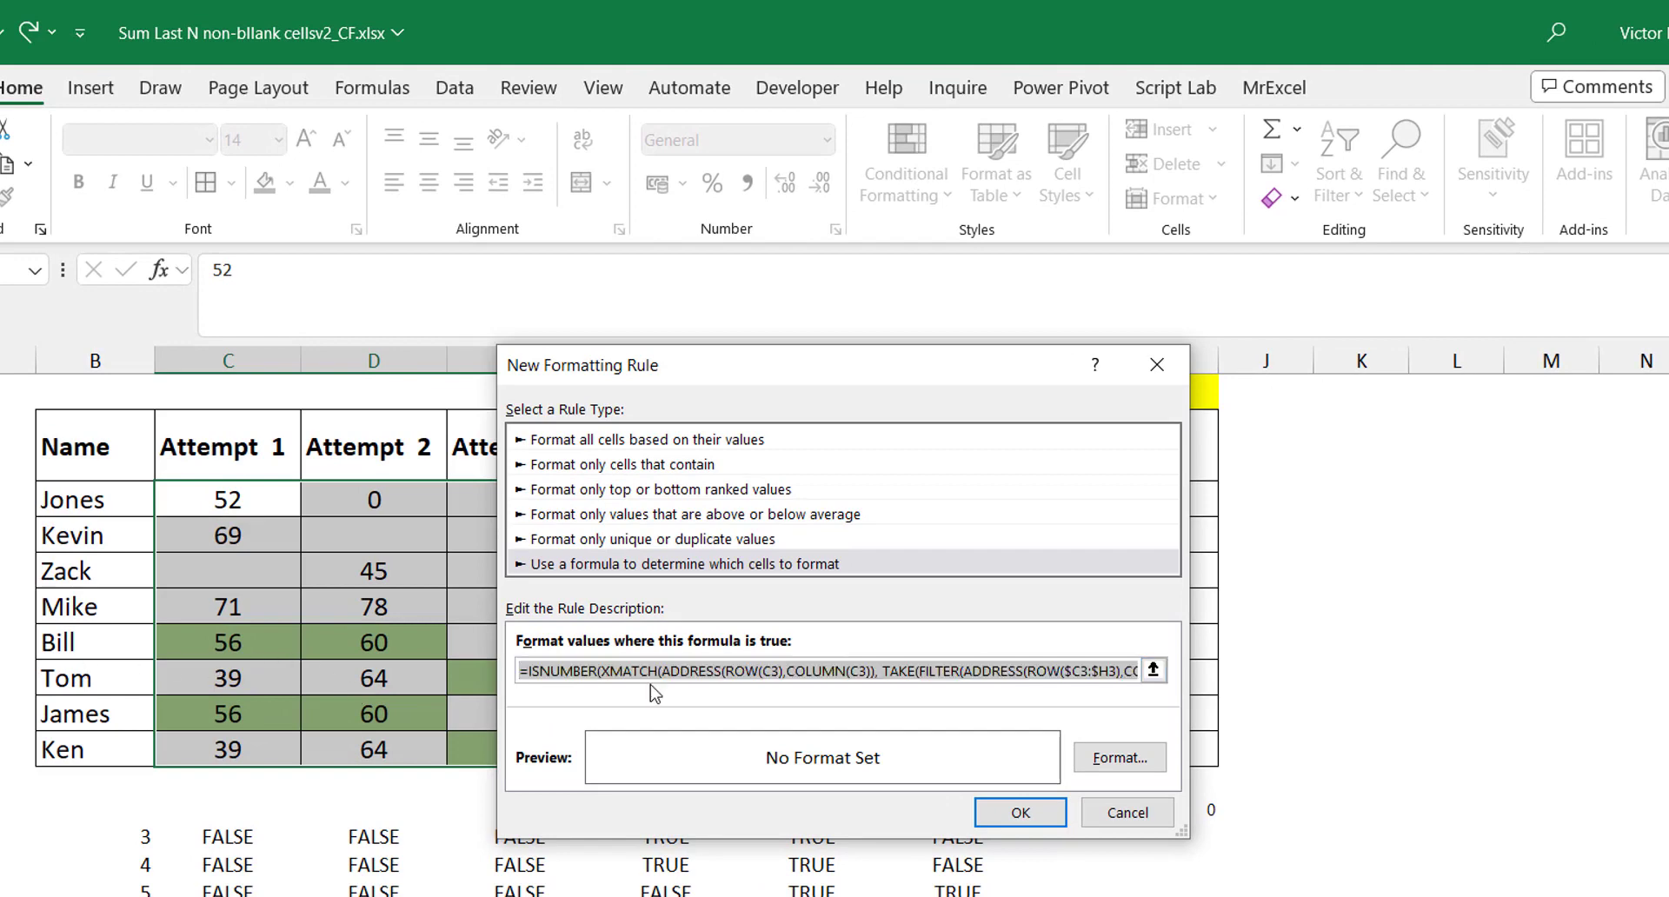
Step: Give the new rule the lightest gold background fill and apply it to C3:H10
left_click(1122, 760)
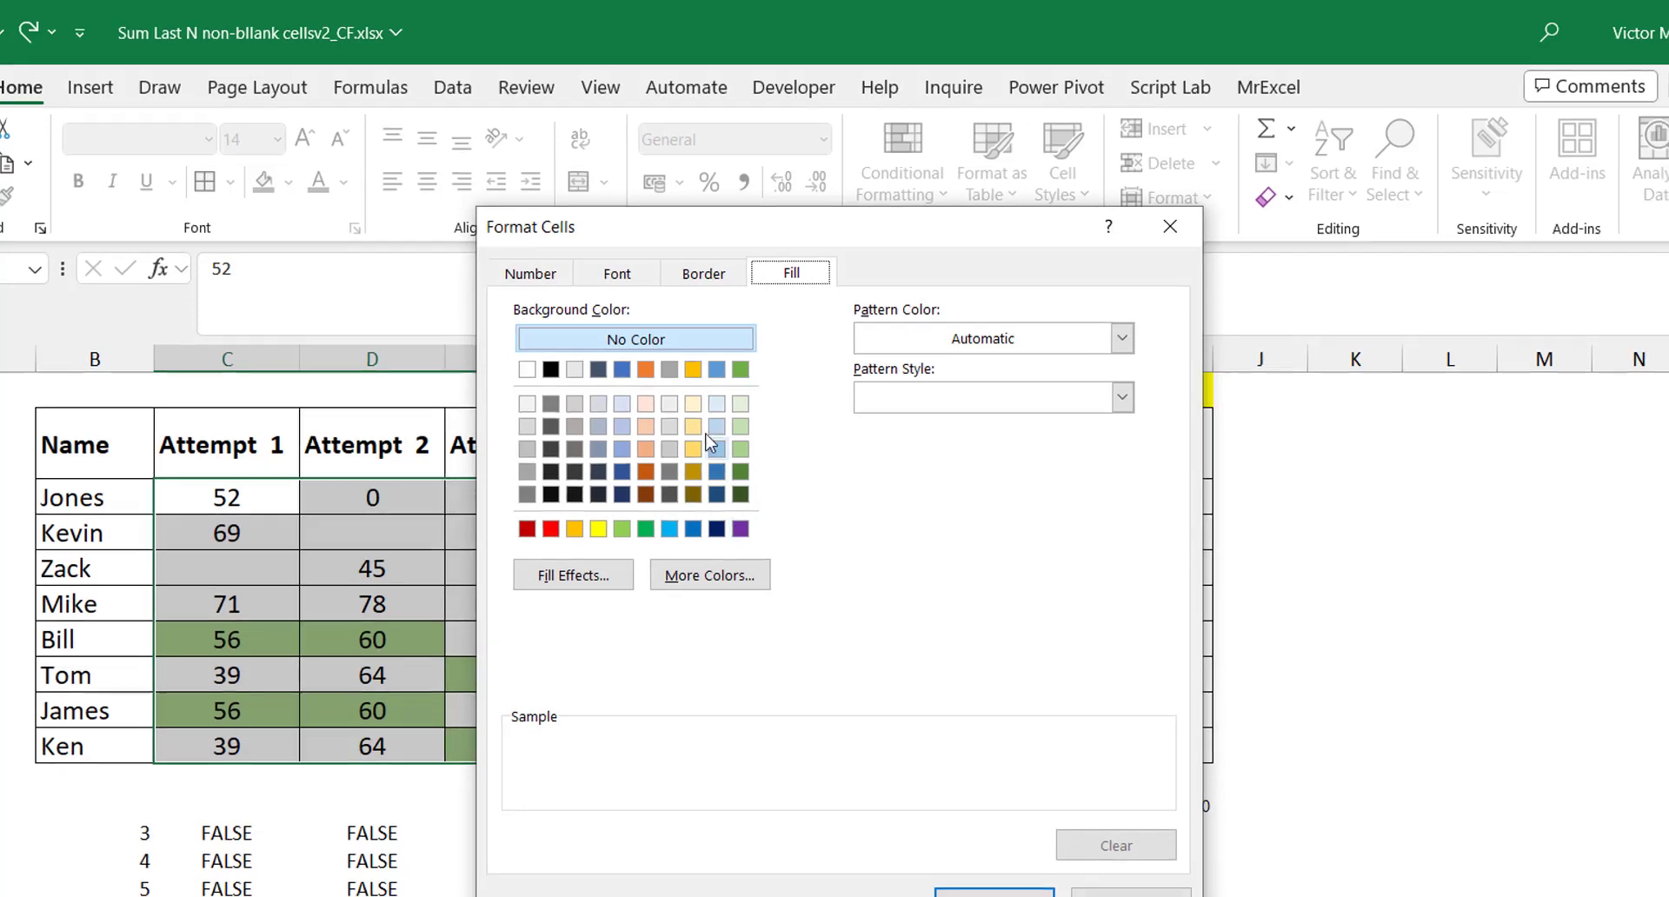
left_click(695, 405)
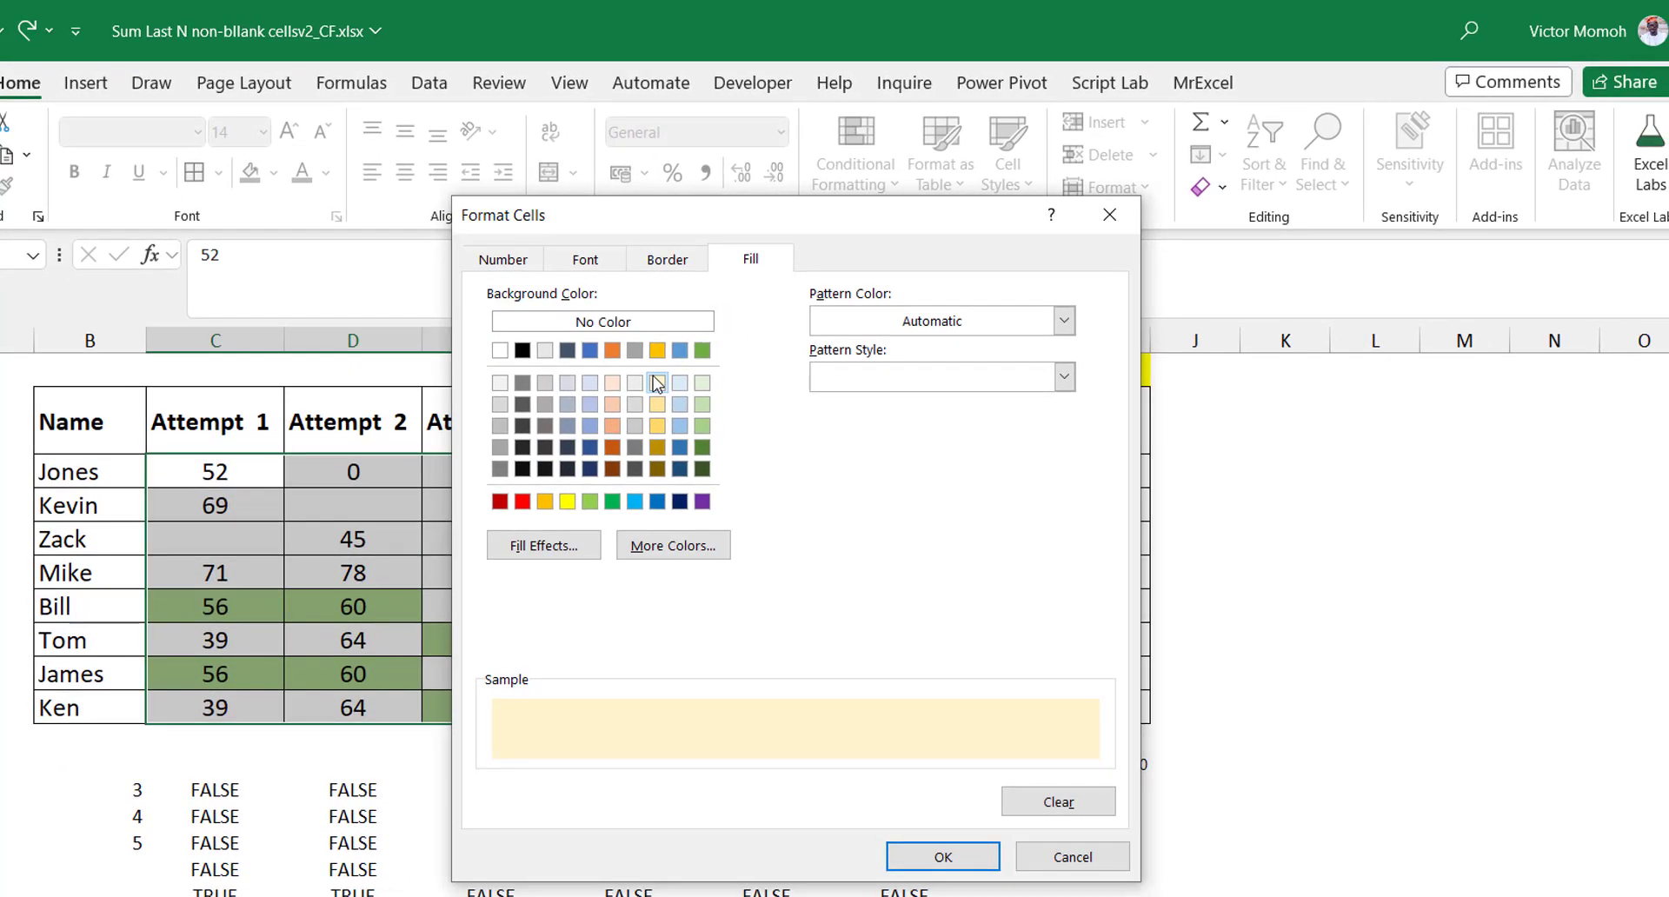
left_click(946, 857)
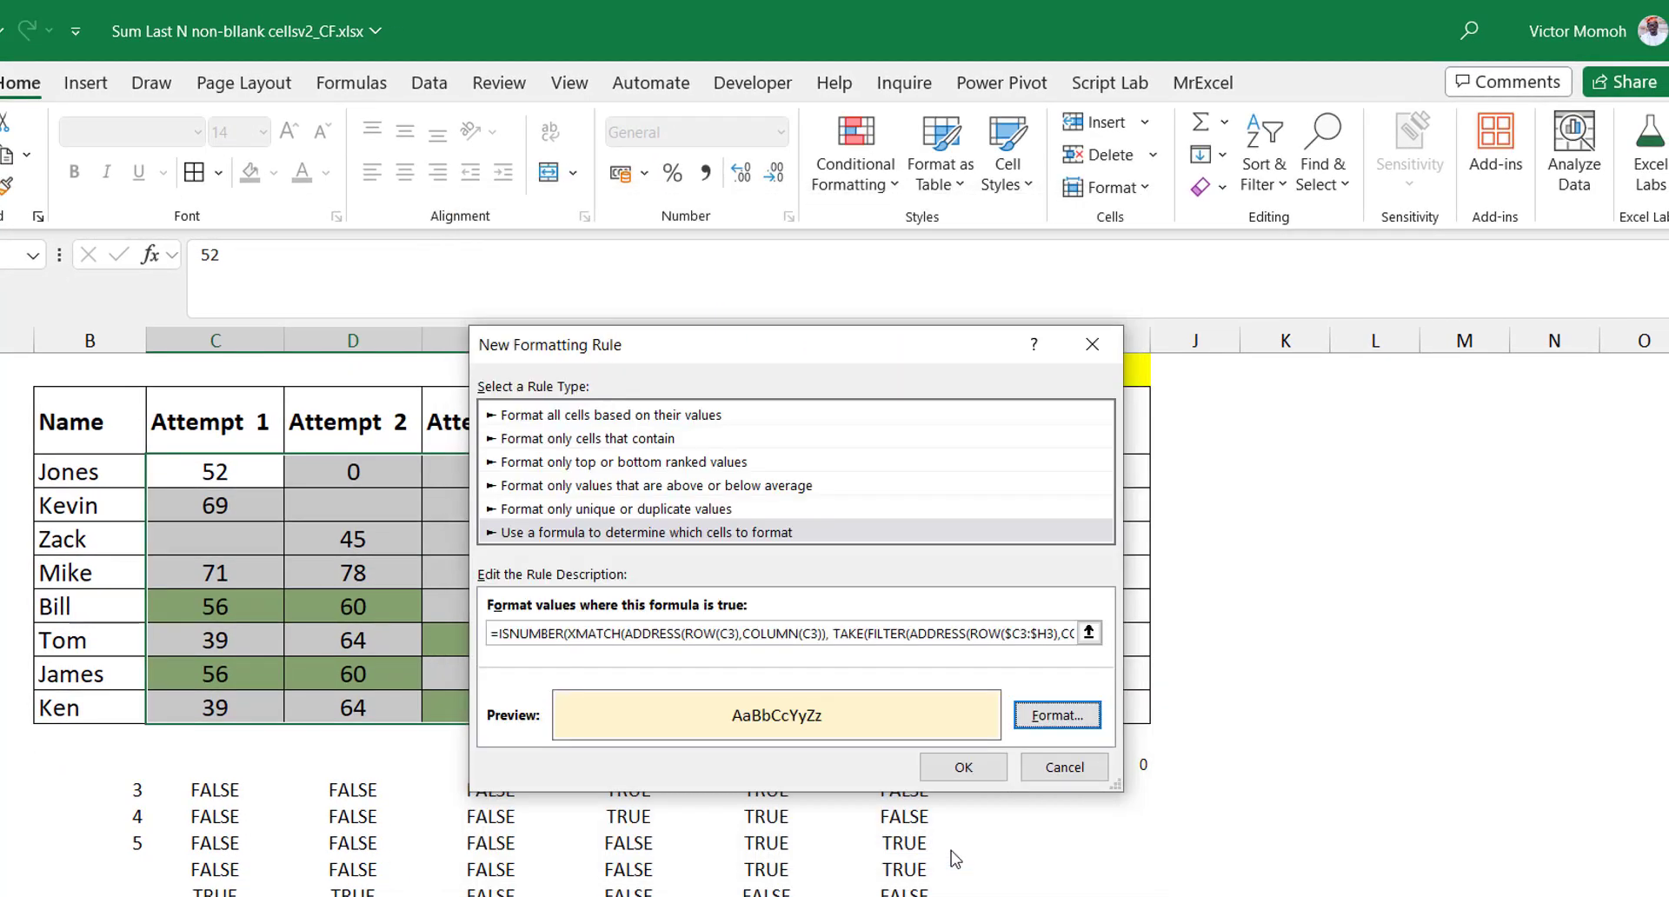
left_click(963, 767)
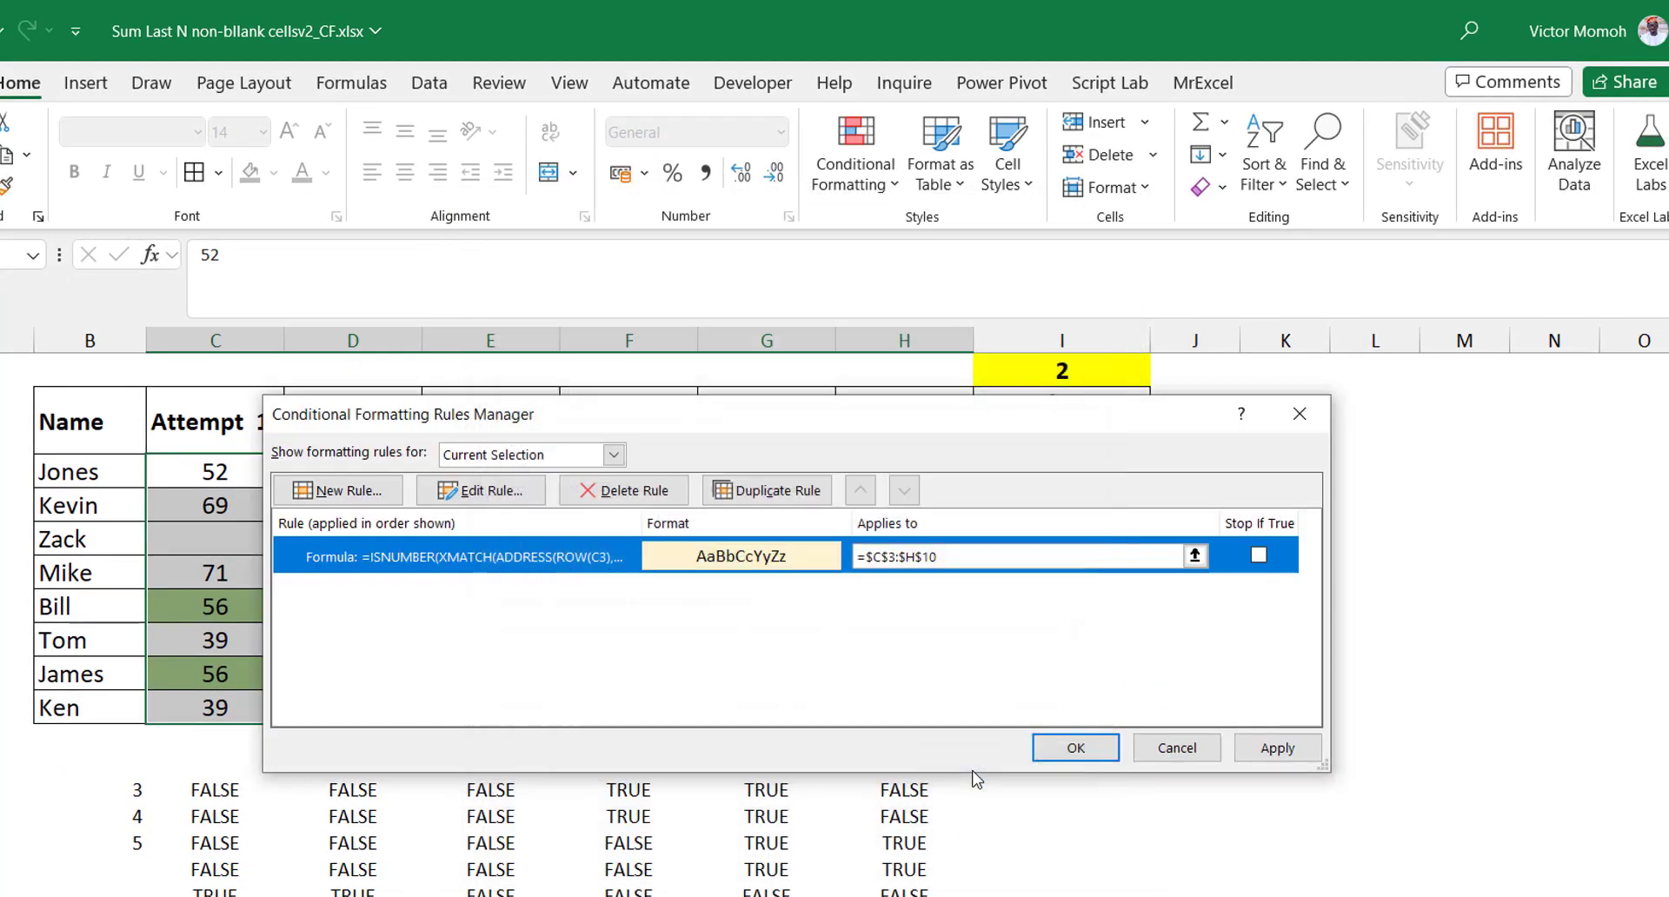
left_click(1288, 752)
left_click(1076, 748)
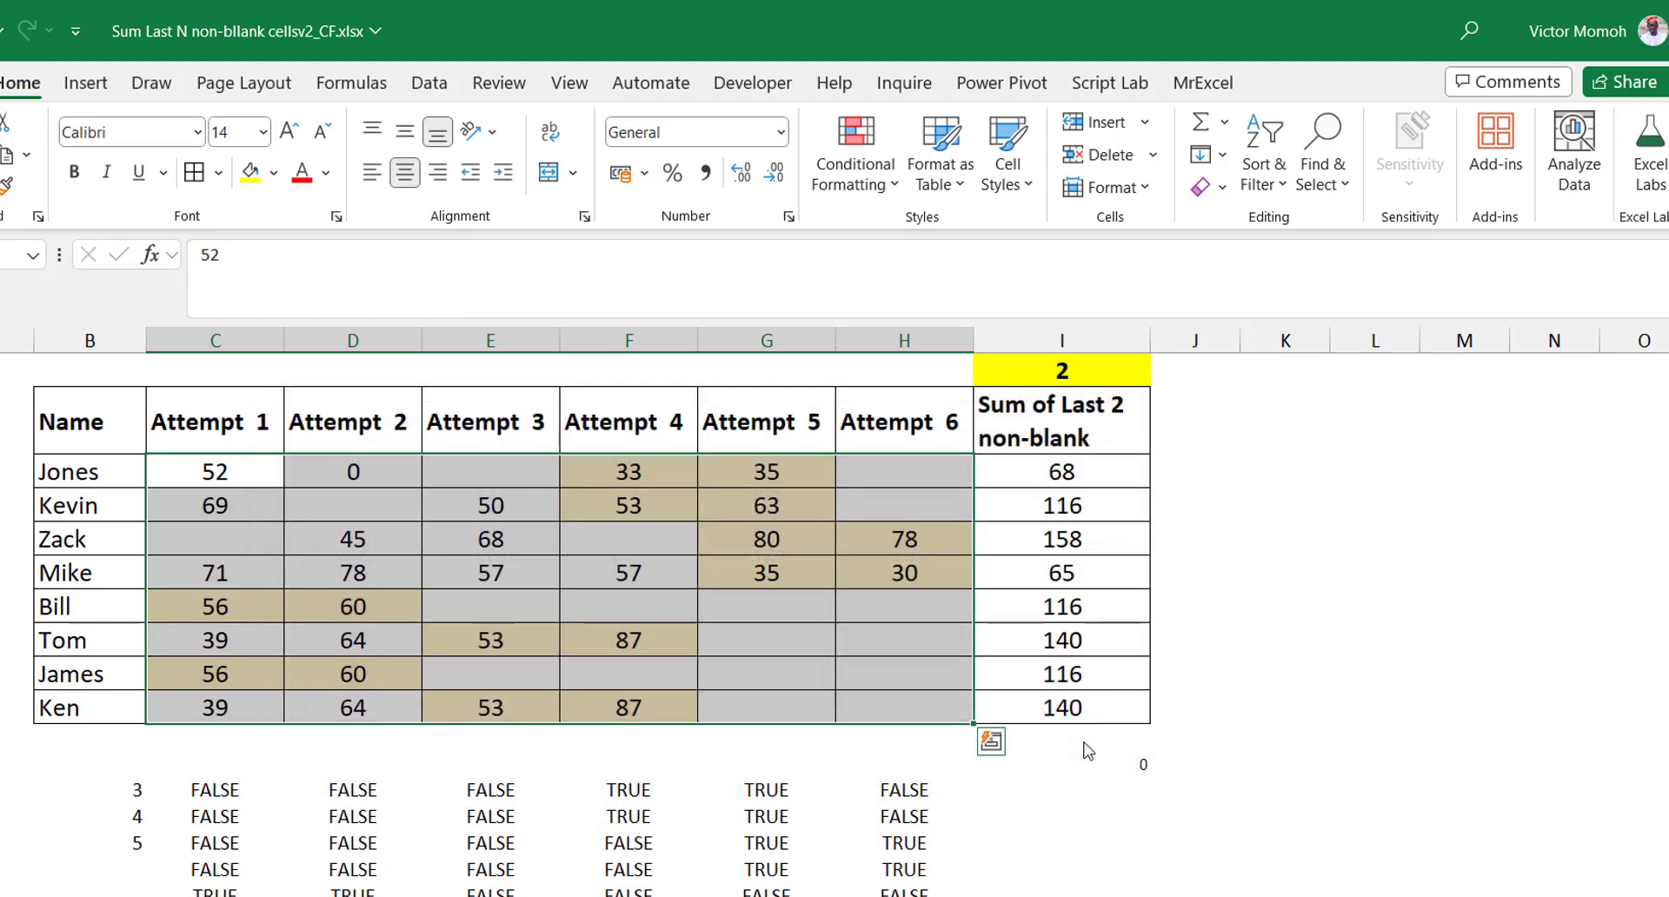
Step: Test the new highlighting rule by changing the last-N count in I1 to 3 and after that to 4
left_click(794, 507)
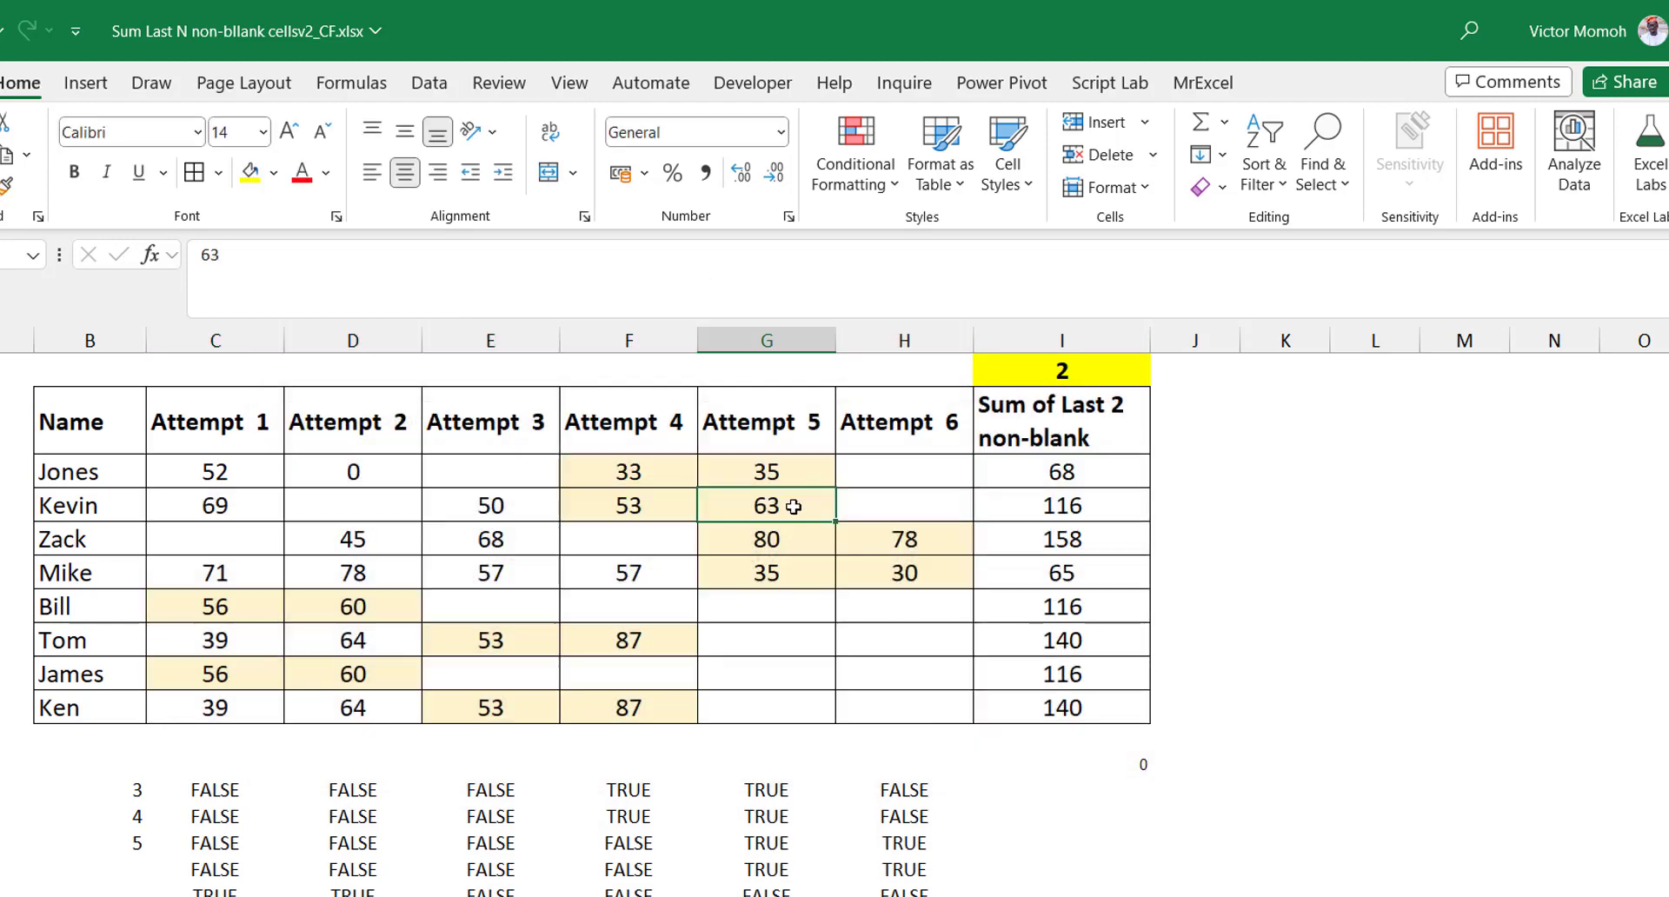
left_click(1051, 376)
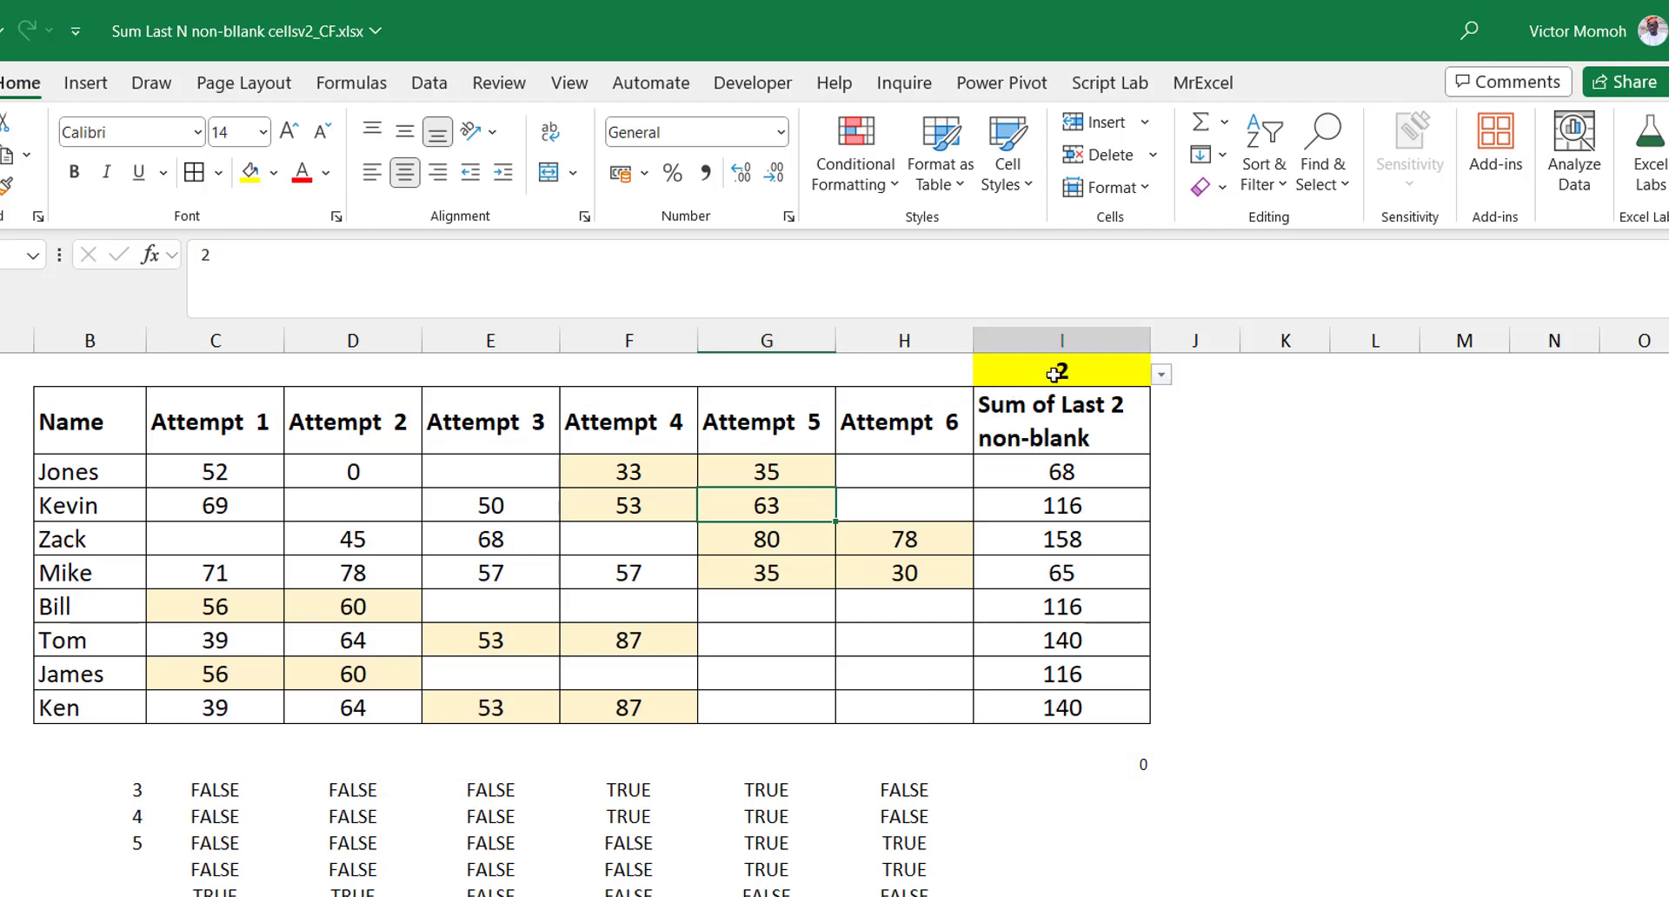
left_click(1162, 375)
left_click(1043, 447)
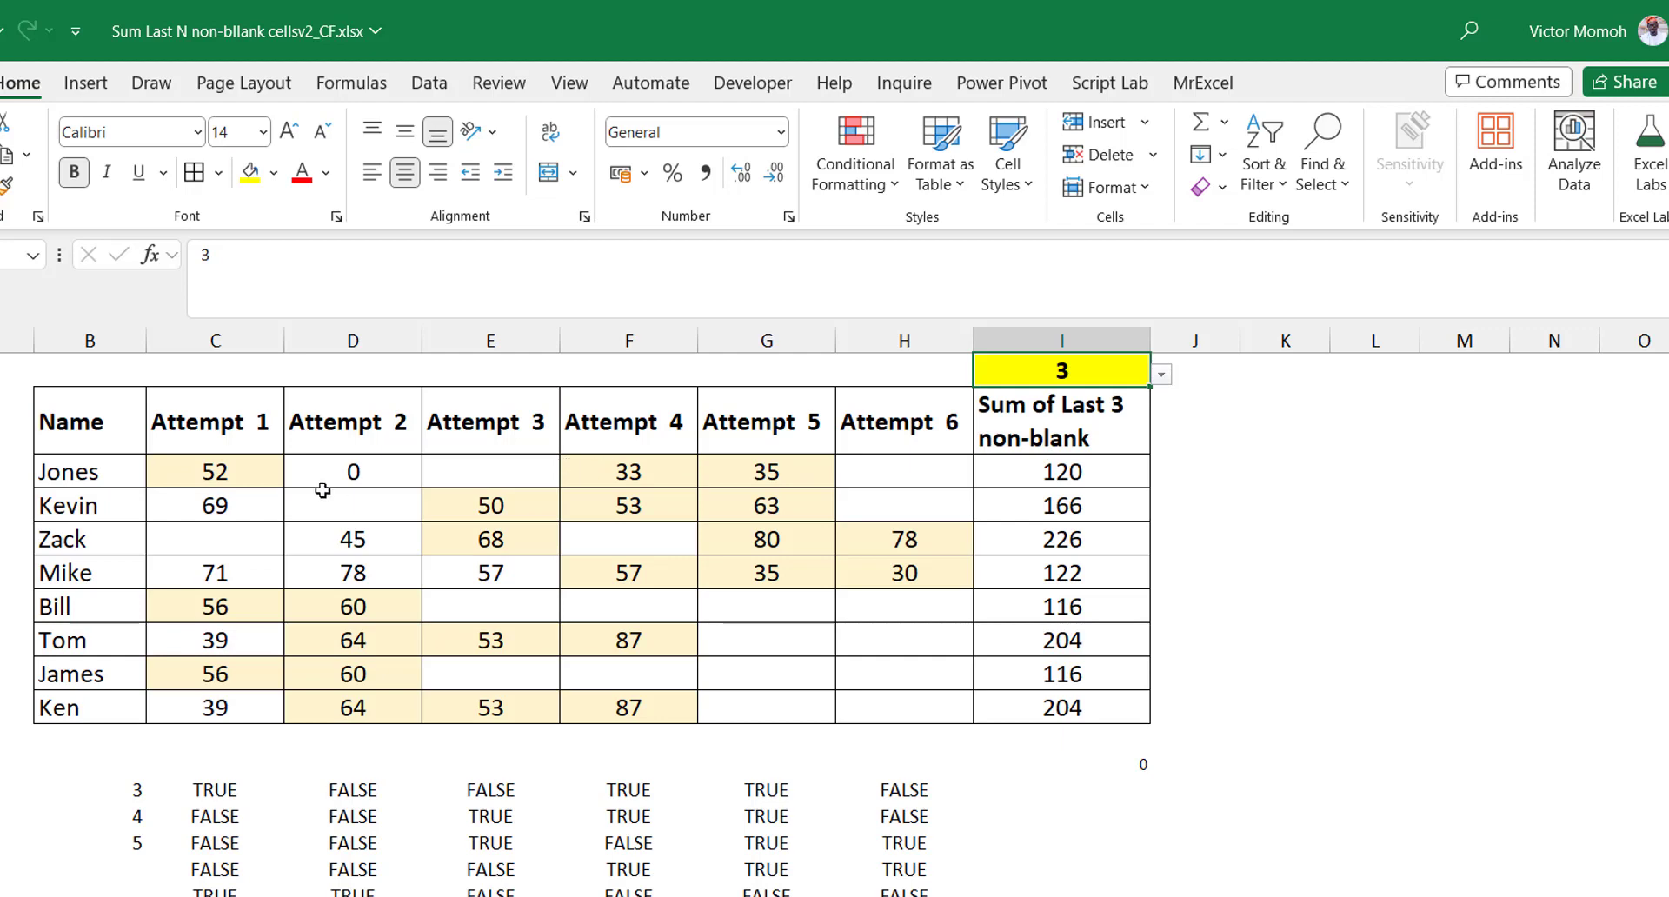
left_click(1162, 377)
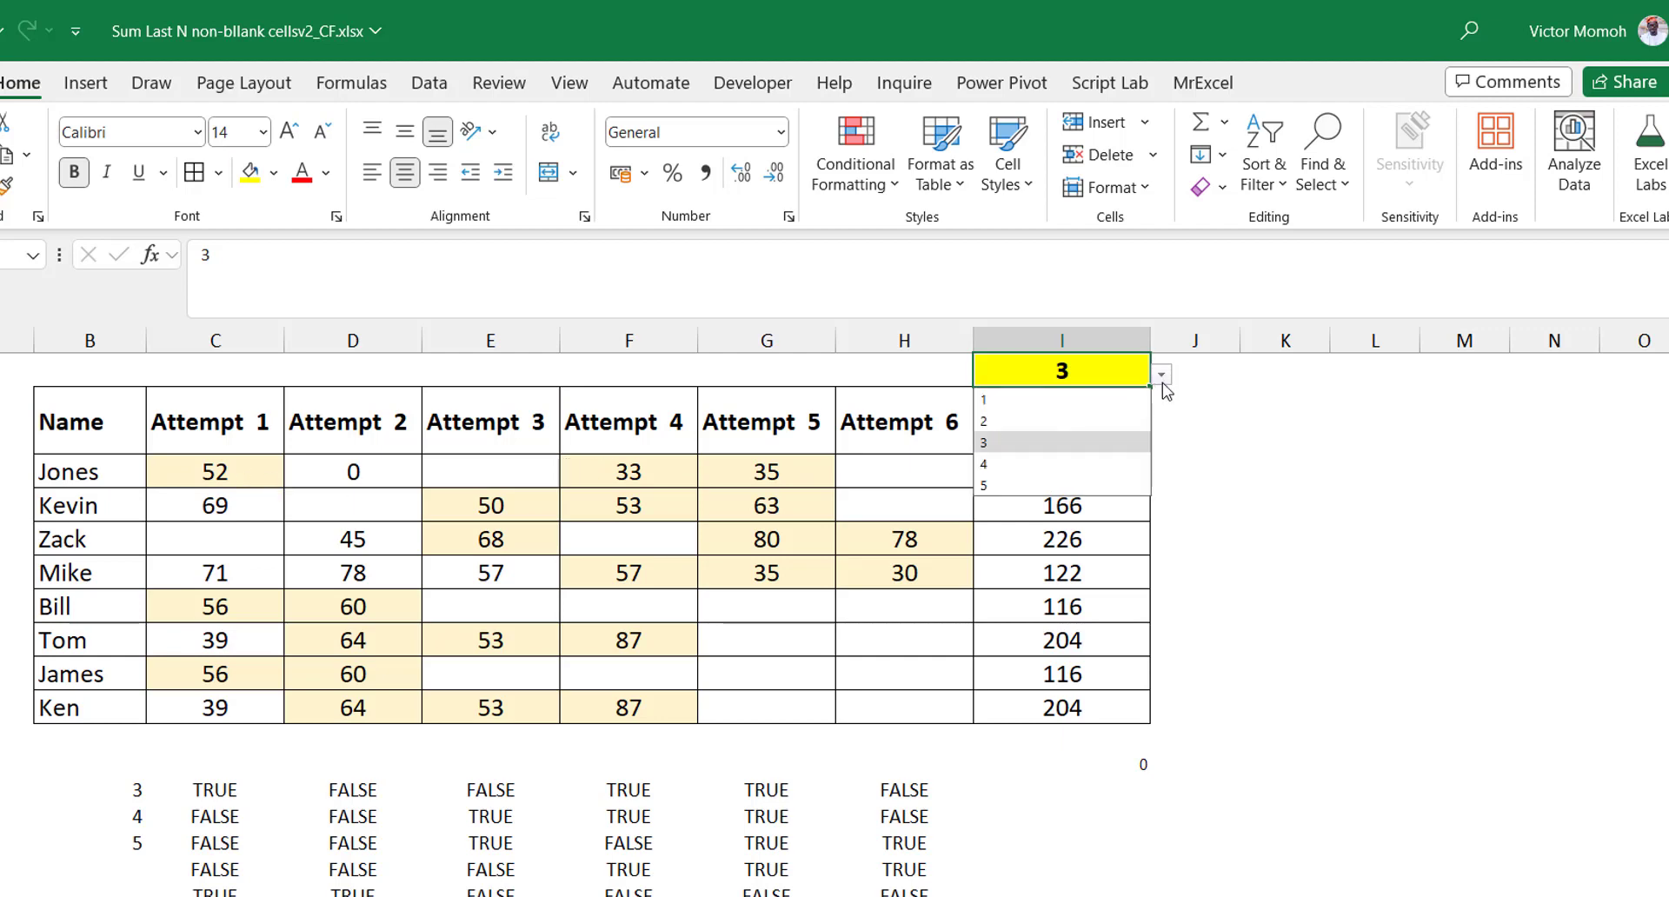
left_click(1042, 464)
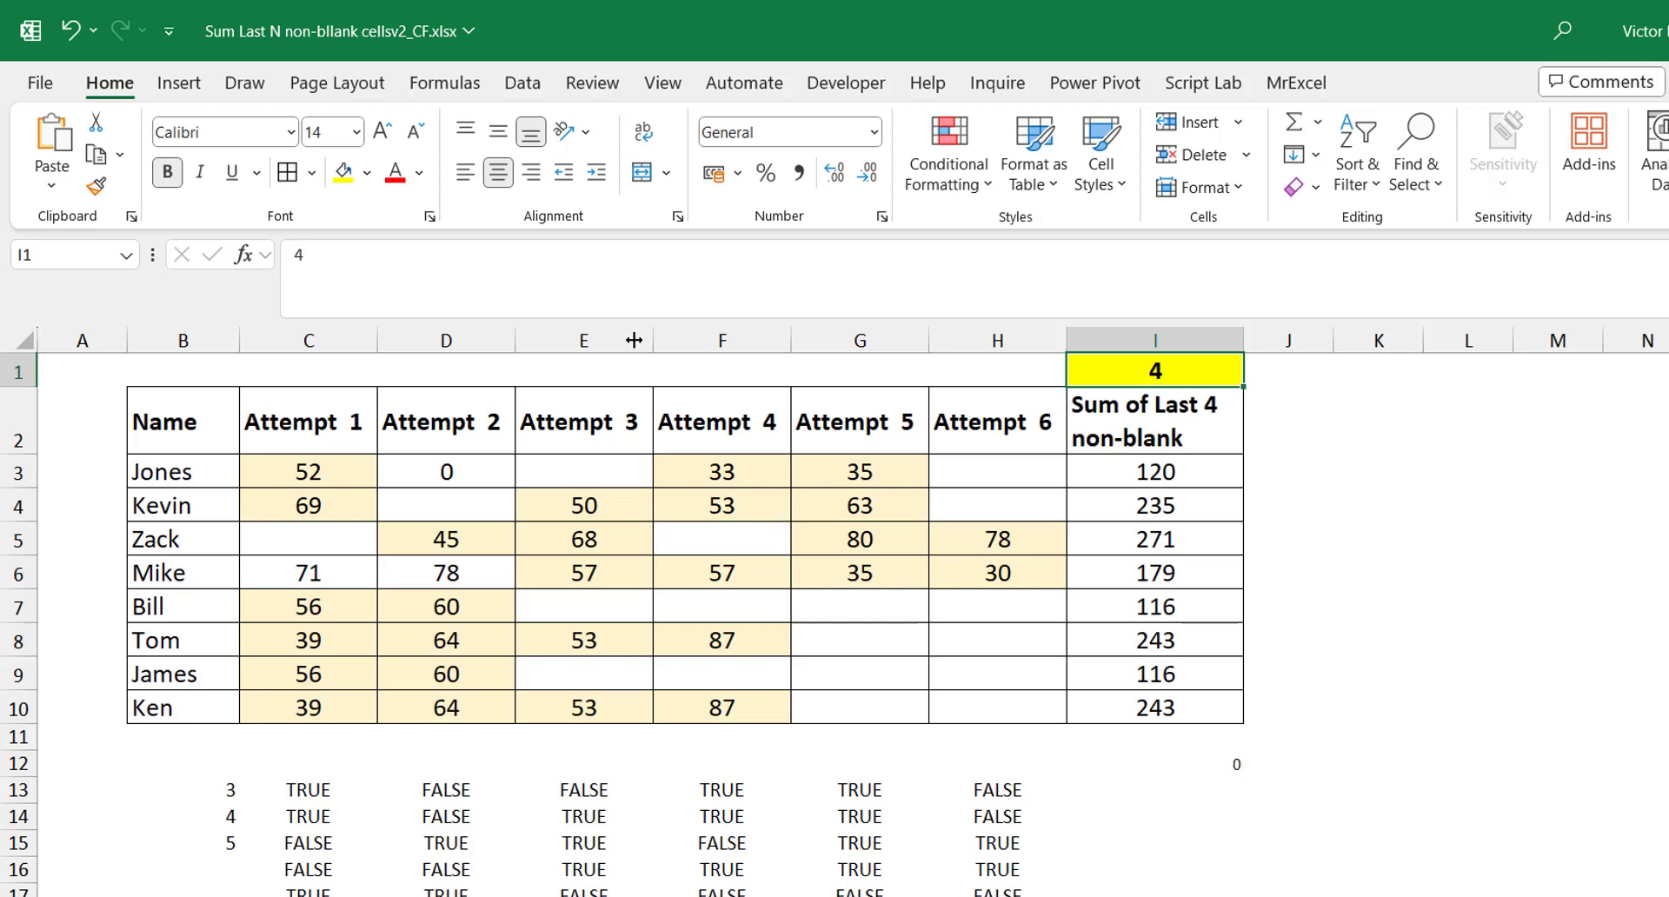
left_click_drag(298, 470, 960, 470)
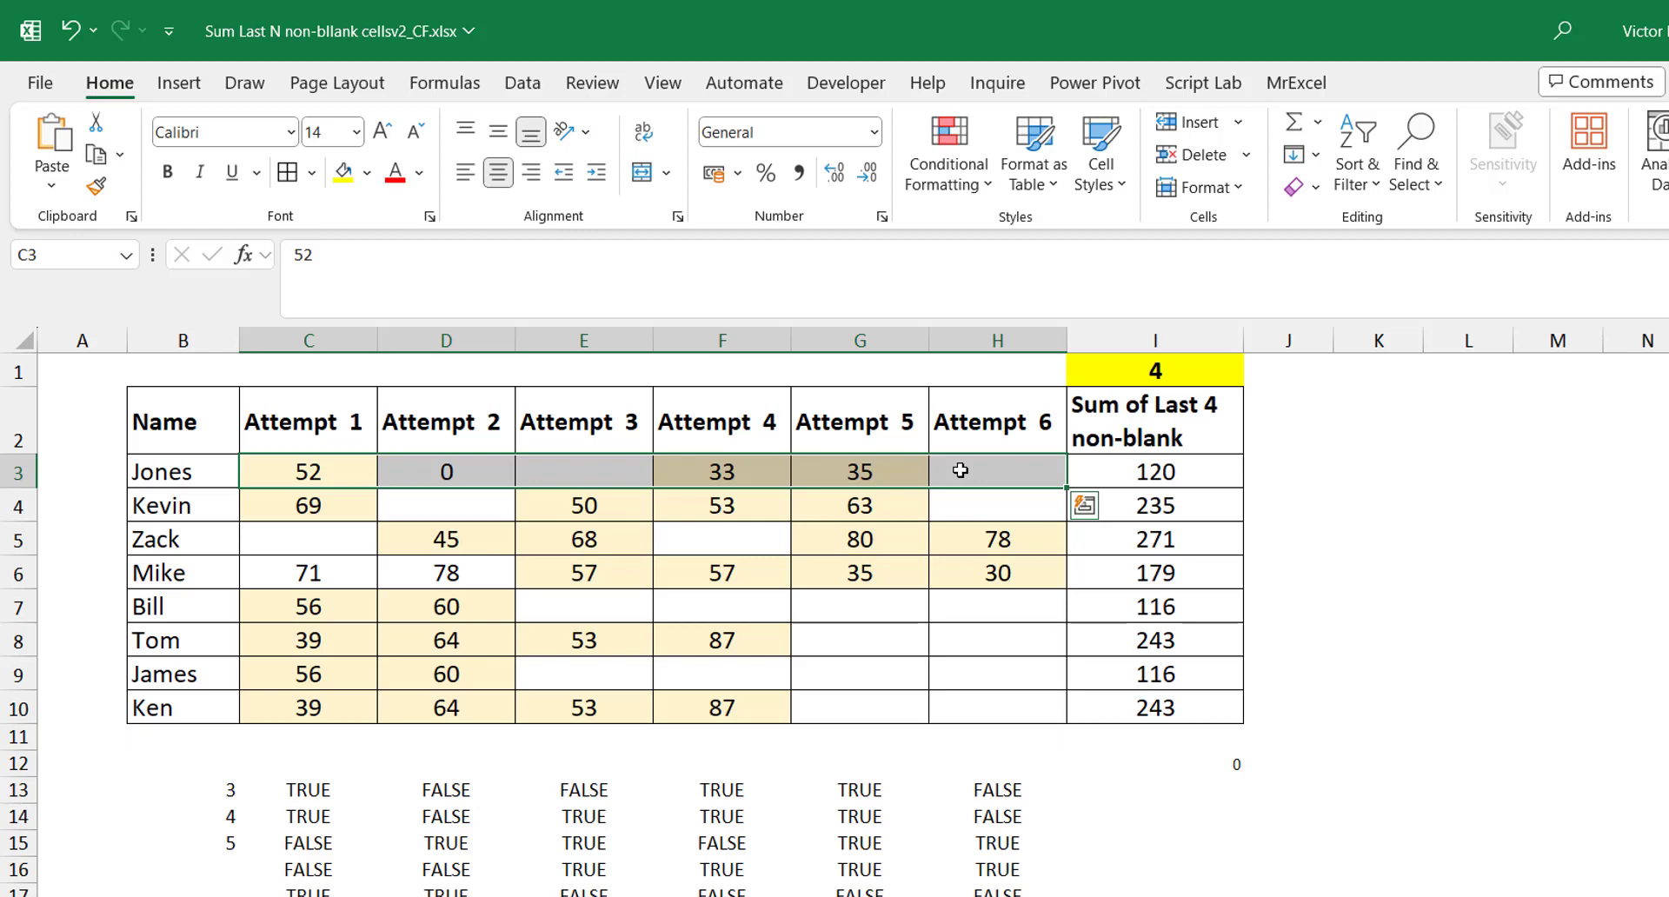
left_click(320, 472)
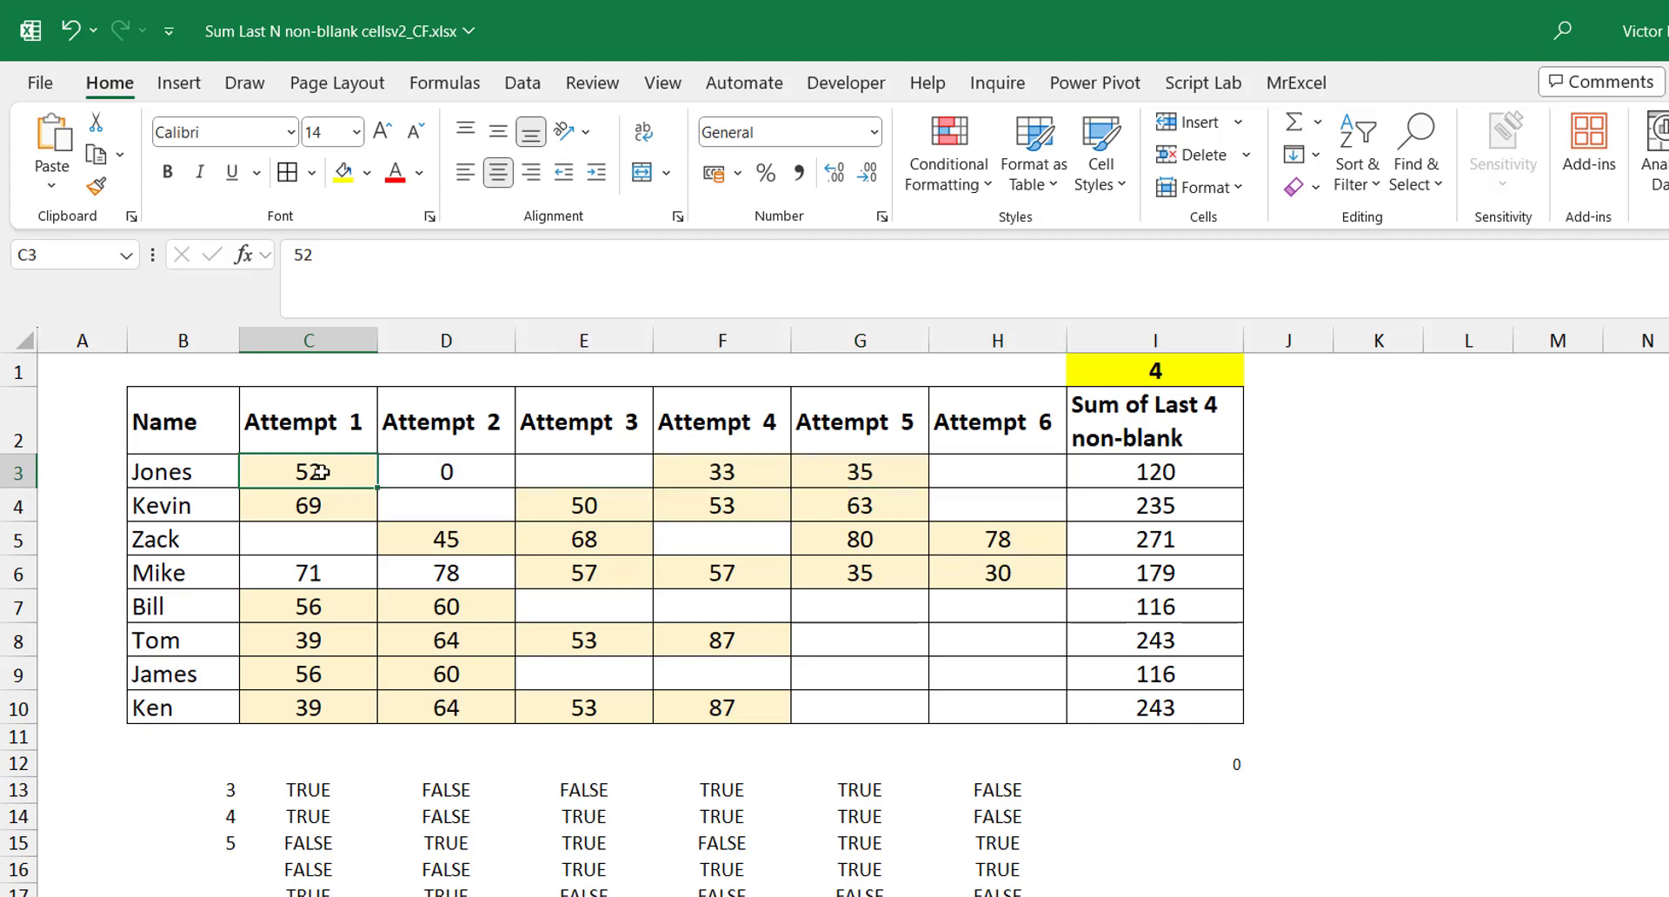